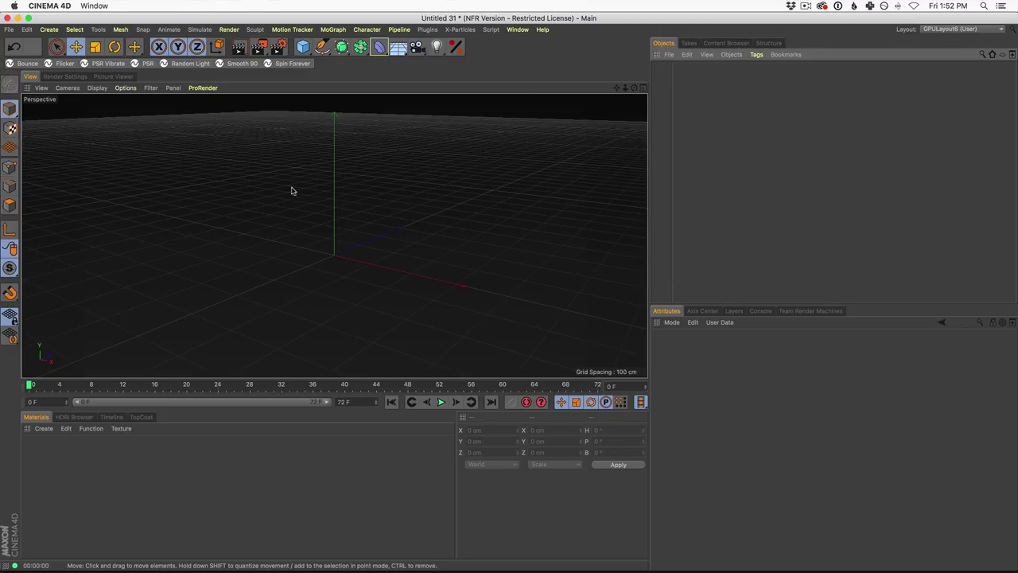
{"action": "left_click", "coordinate": [333, 30]}
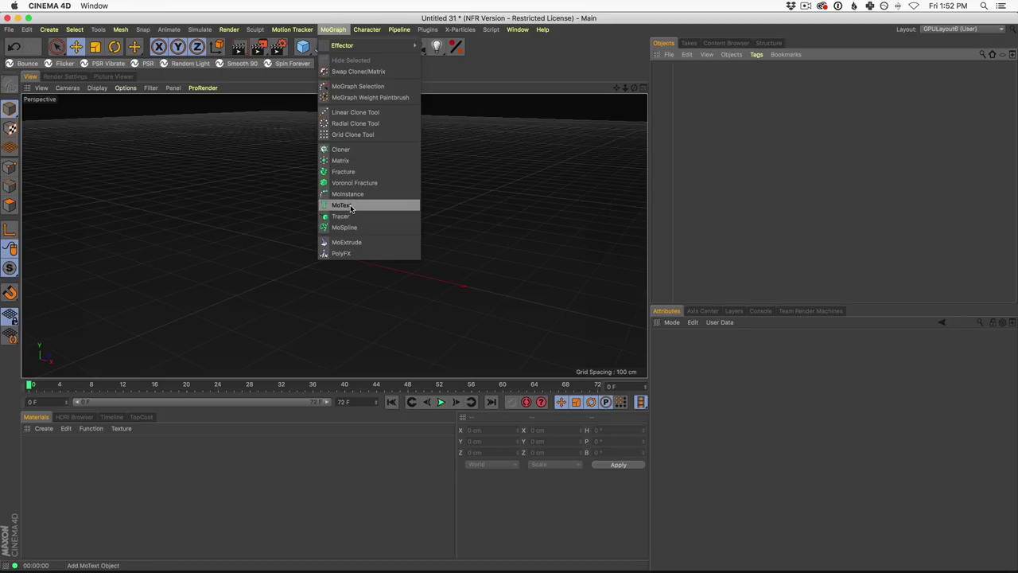
{"action": "left_click", "coordinate": [261, 210]}
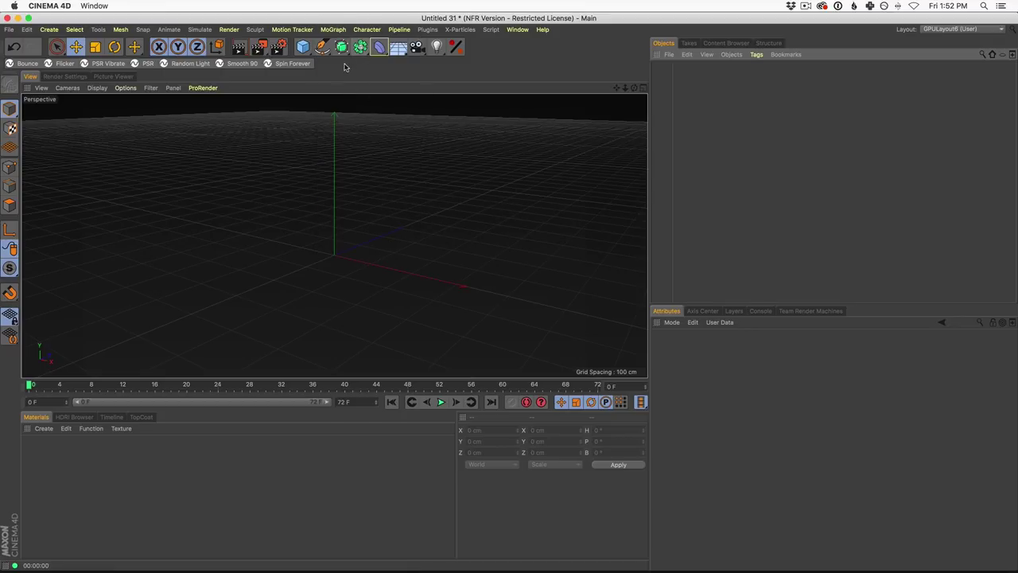
Add a Text spline with its alignment set to Middle and its content changed to "3D TEXT".
{"action": "left_click", "coordinate": [322, 47]}
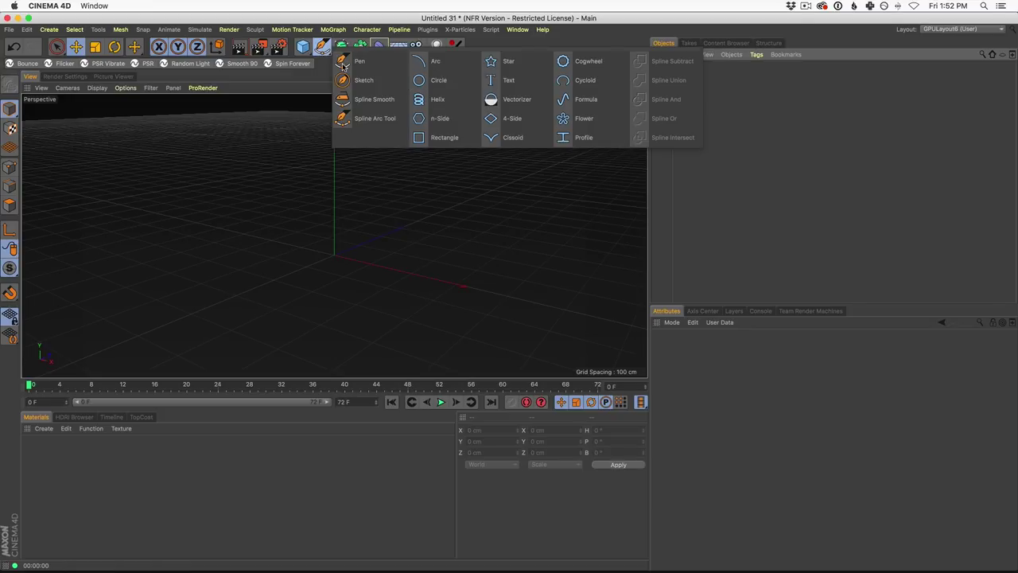
{"action": "left_click", "coordinate": [503, 82]}
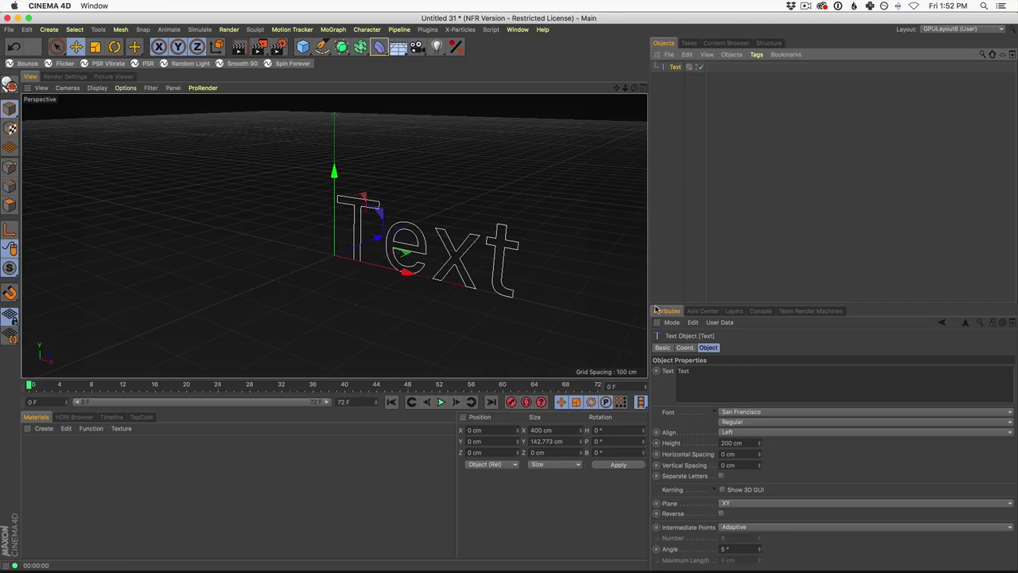
{"action": "left_click", "coordinate": [731, 433]}
{"action": "left_click", "coordinate": [738, 455]}
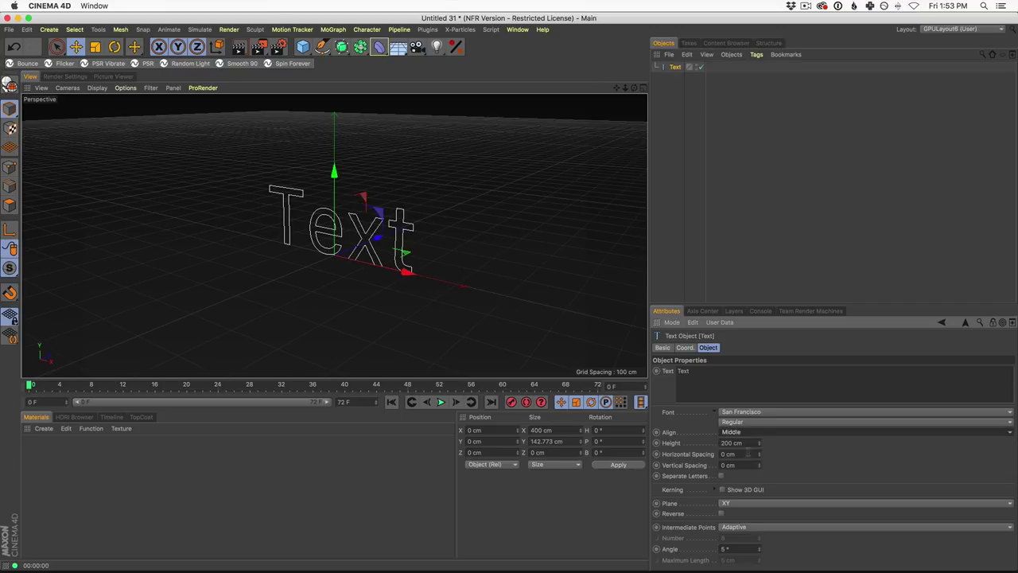
{"action": "double_click", "coordinate": [683, 371]}
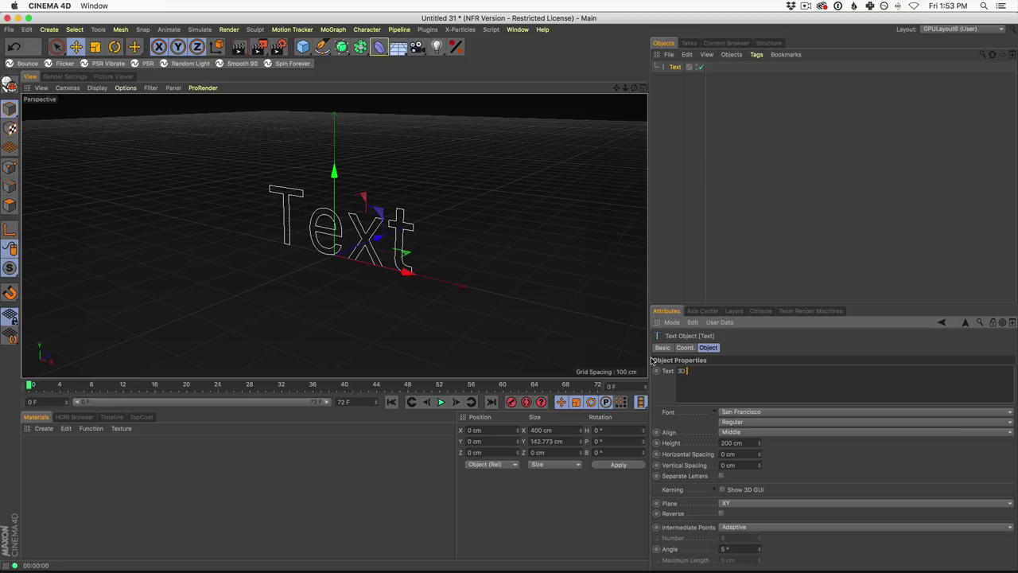
{"action": "left_click", "coordinate": [668, 108]}
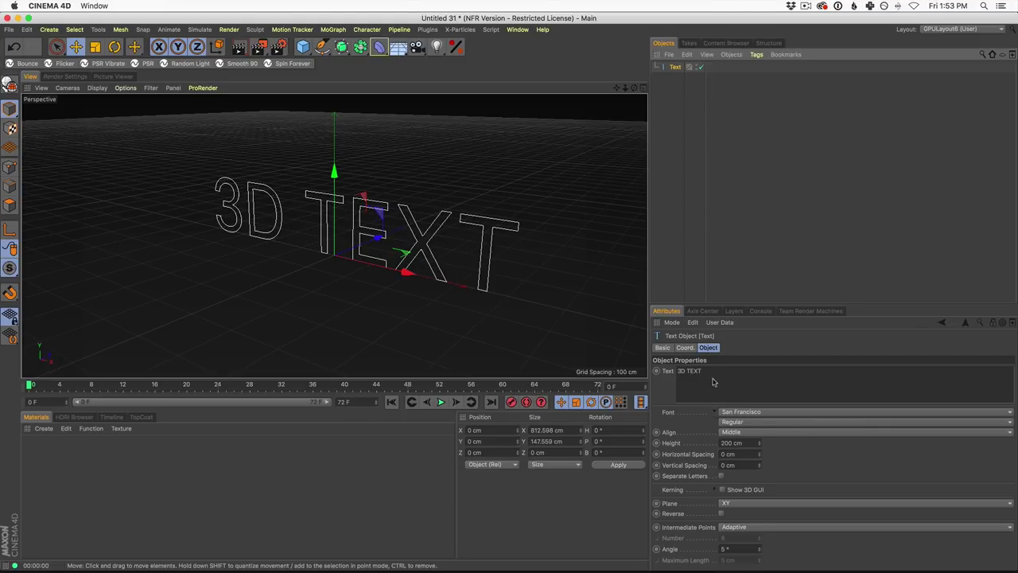
Set the text spline's font to TYPOGRAPH PRO in the SemiBold style.
{"action": "left_click", "coordinate": [788, 411]}
{"action": "scroll", "coordinate": [763, 397], "scroll_direction": "down", "scroll_amount": 10}
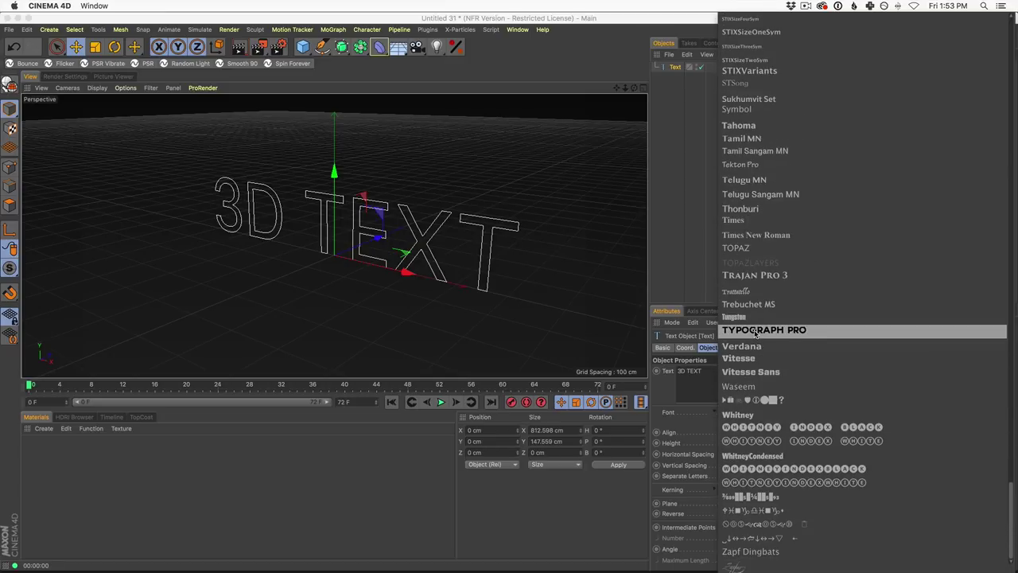
{"action": "left_click", "coordinate": [756, 330]}
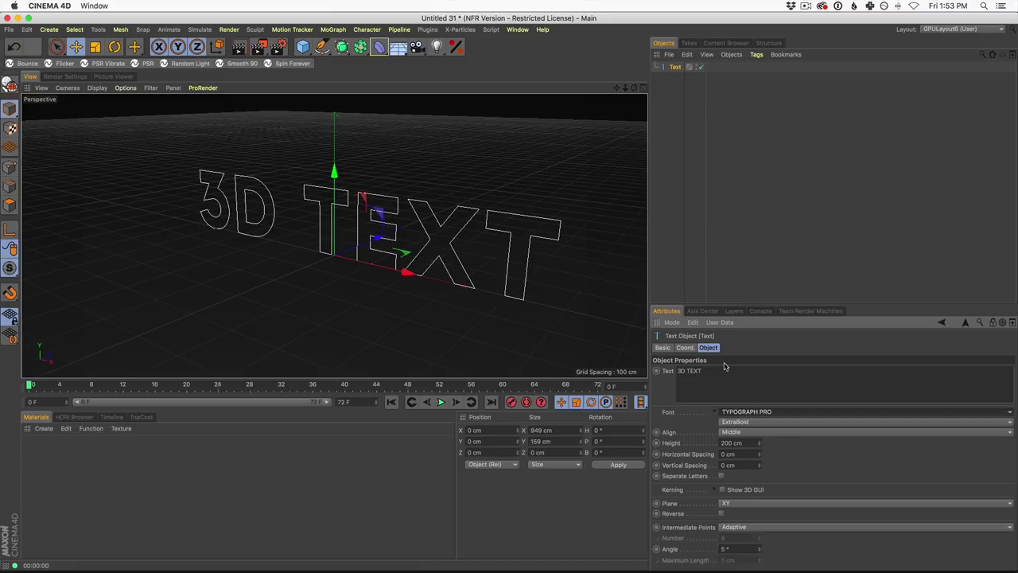
{"action": "left_click", "coordinate": [740, 423]}
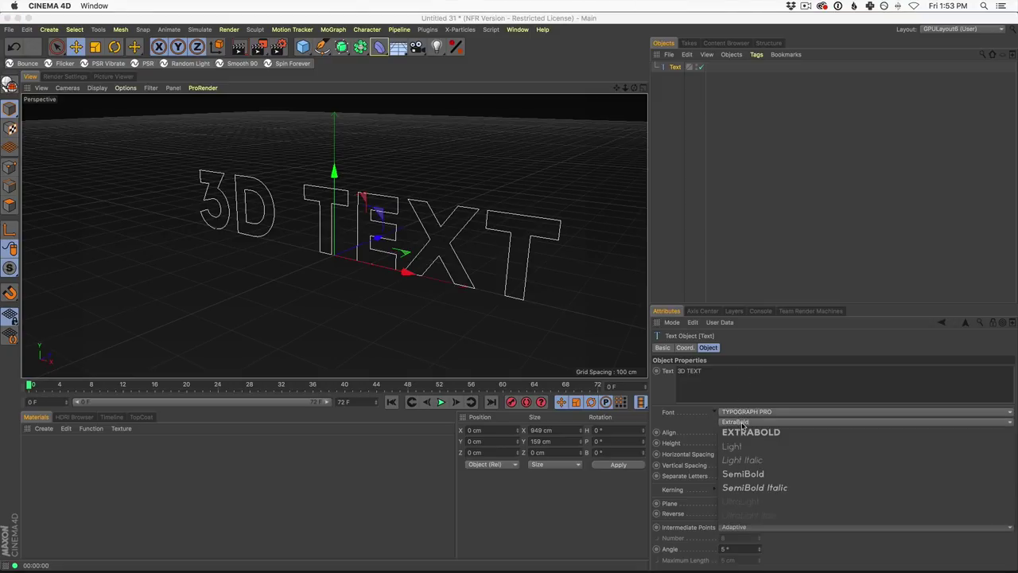
{"action": "left_click", "coordinate": [752, 474]}
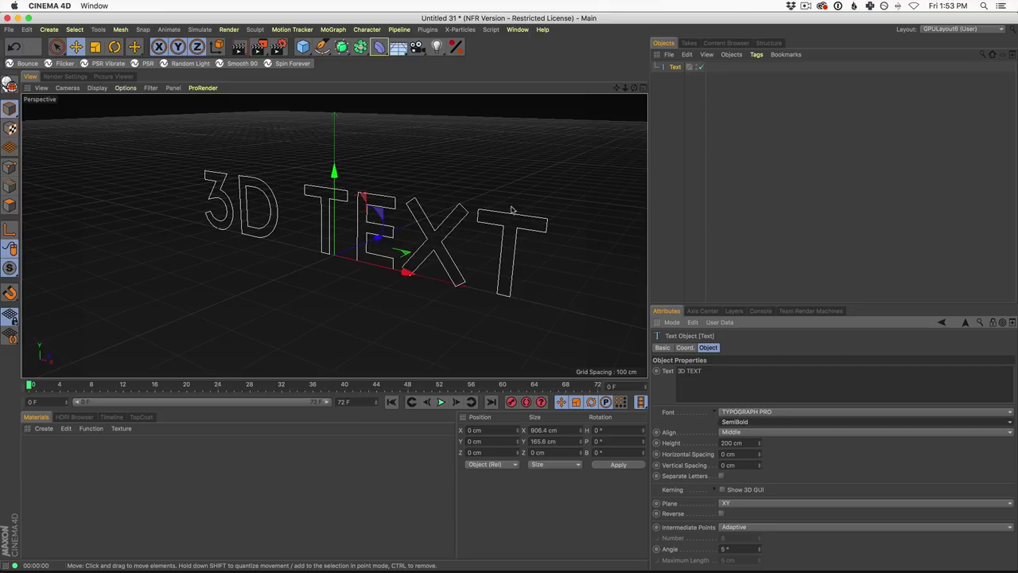
Add a Sweep generator and a Rectangle spline, and nest the Rectangle followed by the Text spline under the Sweep.
{"action": "left_click_drag", "start_coordinate": [364, 227], "coordinate": [461, 202], "text": "alt"}
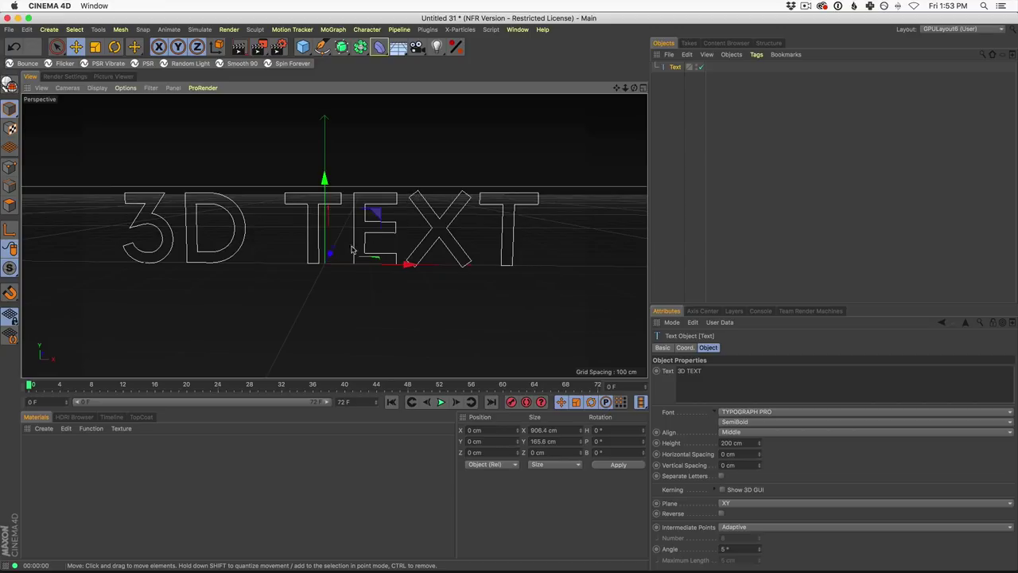
{"action": "left_click_drag", "start_coordinate": [350, 227], "coordinate": [421, 223], "text": "alt"}
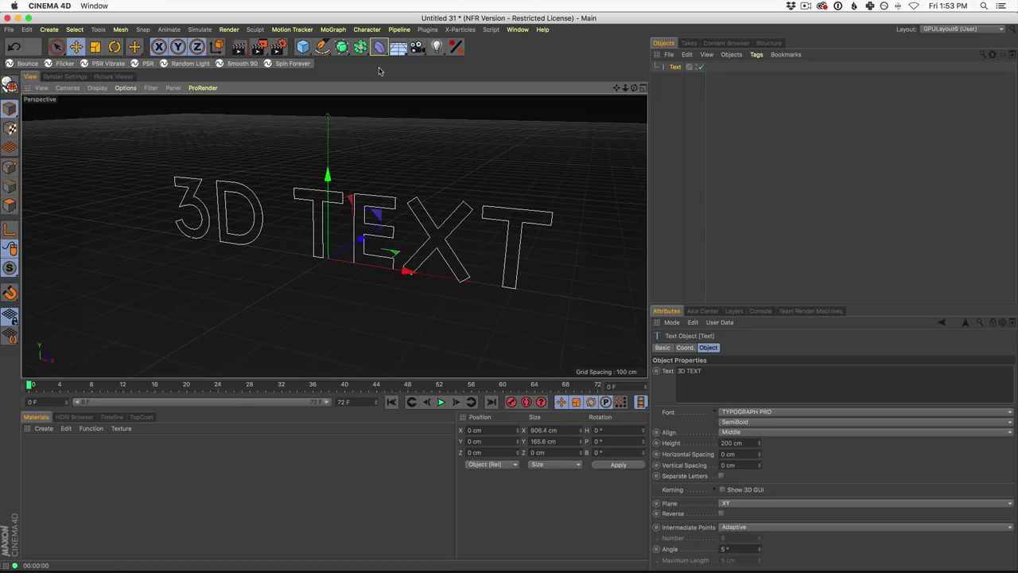
{"action": "left_click", "coordinate": [341, 48]}
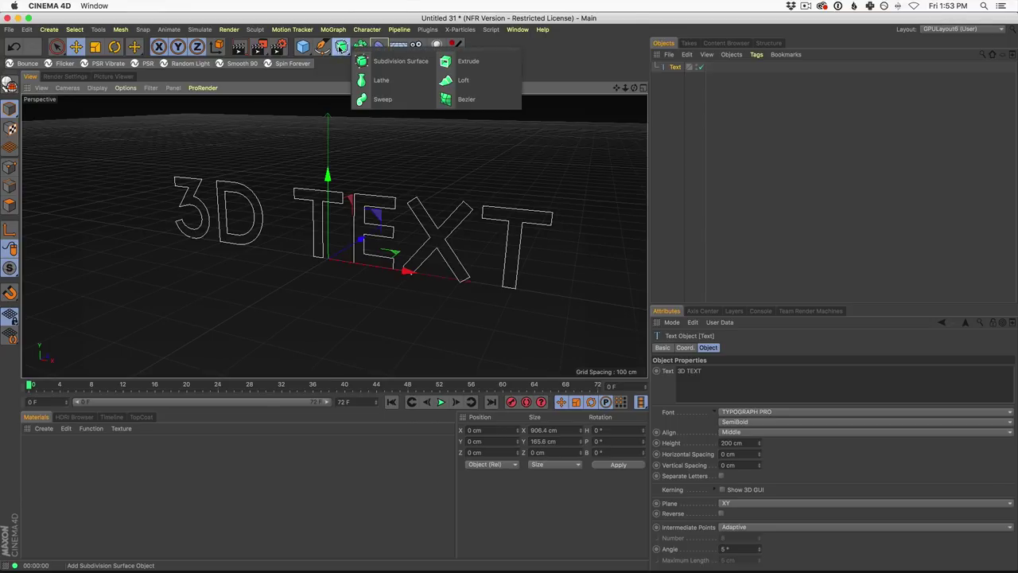
{"action": "left_click", "coordinate": [383, 100], "text": "alt"}
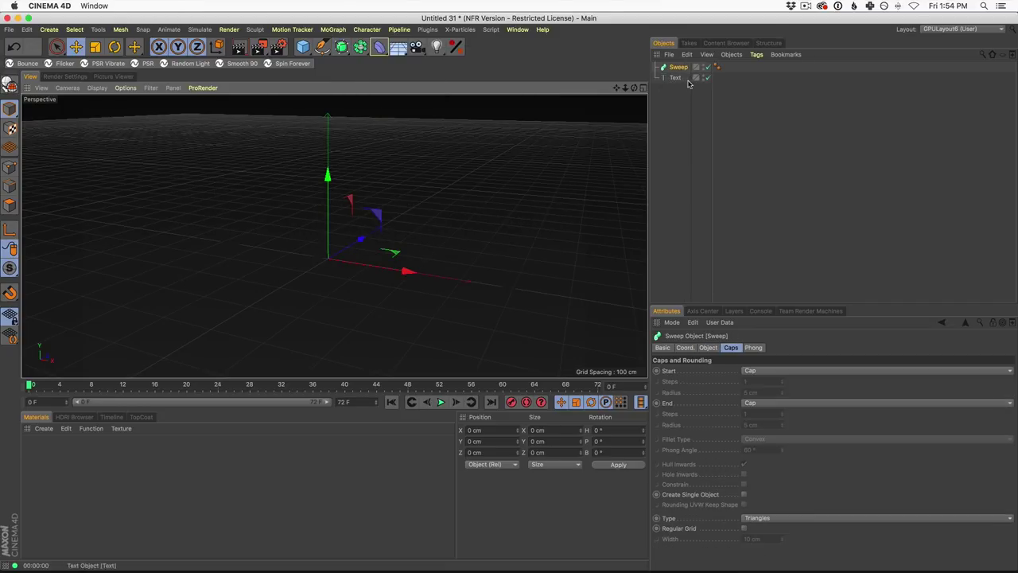
{"action": "left_click", "coordinate": [322, 47]}
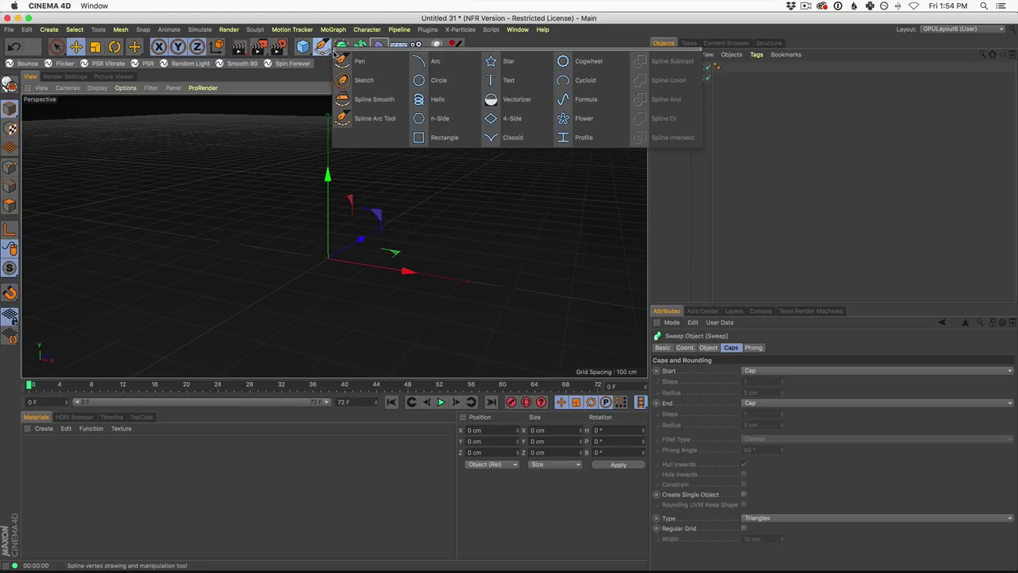
{"action": "left_click", "coordinate": [436, 141]}
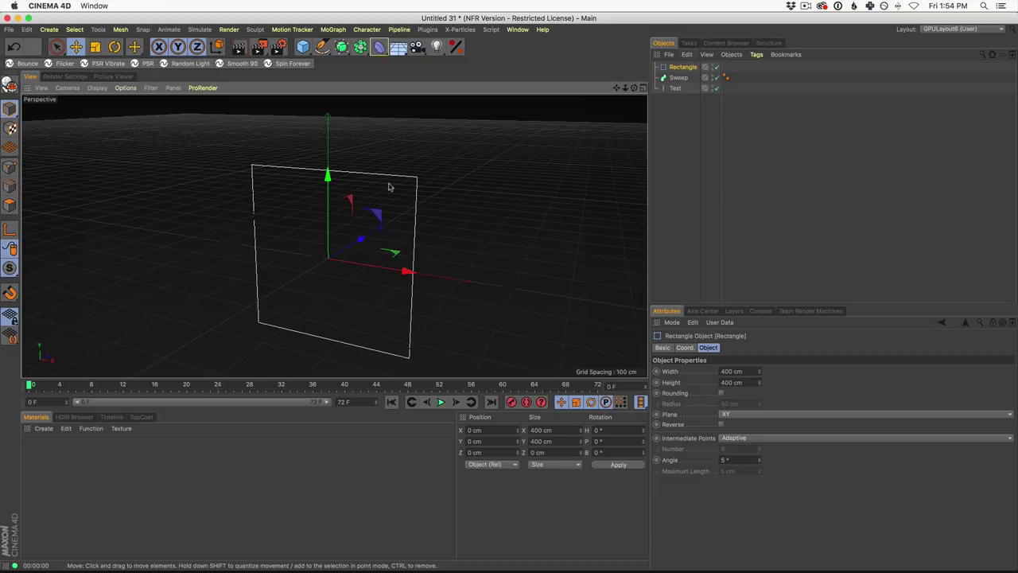
{"action": "left_click_drag", "start_coordinate": [683, 69], "coordinate": [682, 78]}
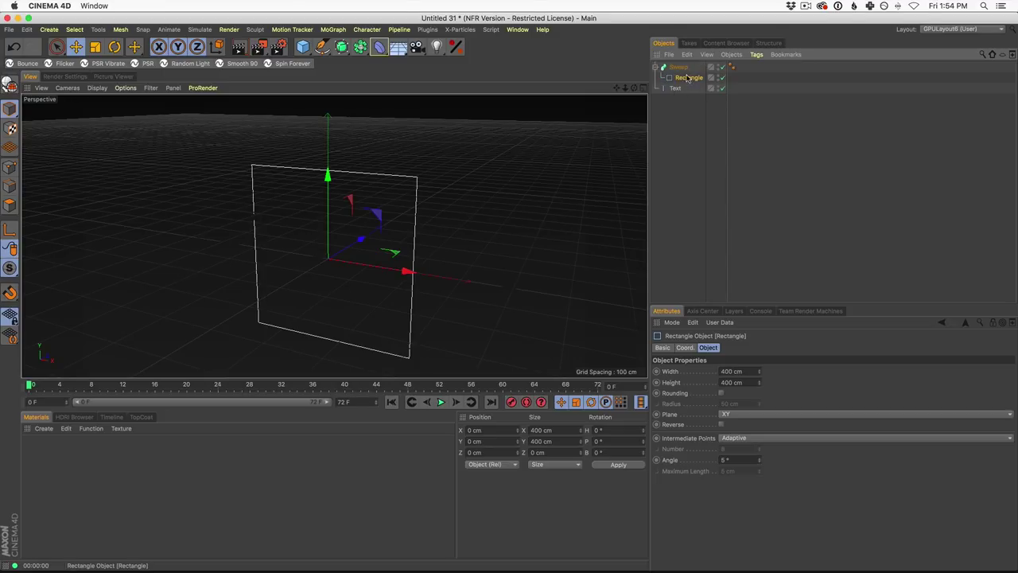
{"action": "left_click_drag", "start_coordinate": [678, 92], "coordinate": [682, 87]}
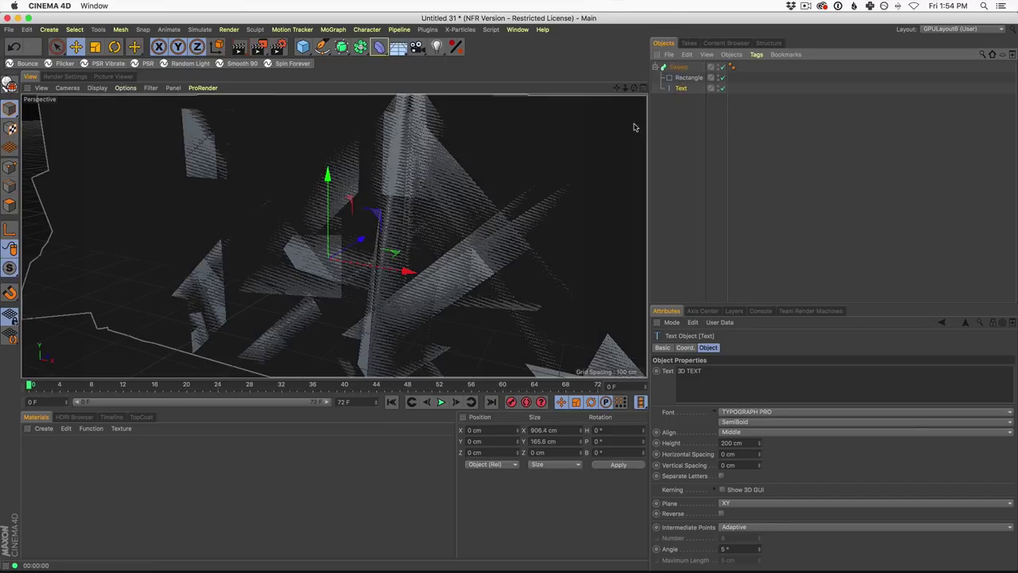
Reduce the Rectangle profile's width to 5 cm and its height to 101 cm.
{"action": "mouse_move", "coordinate": [421, 203]}
{"action": "left_mouse_down", "text": "alt"}
{"action": "mouse_move", "coordinate": [389, 209]}
{"action": "mouse_move", "coordinate": [415, 236]}
{"action": "mouse_move", "coordinate": [435, 178]}
{"action": "left_mouse_up", "text": "alt"}
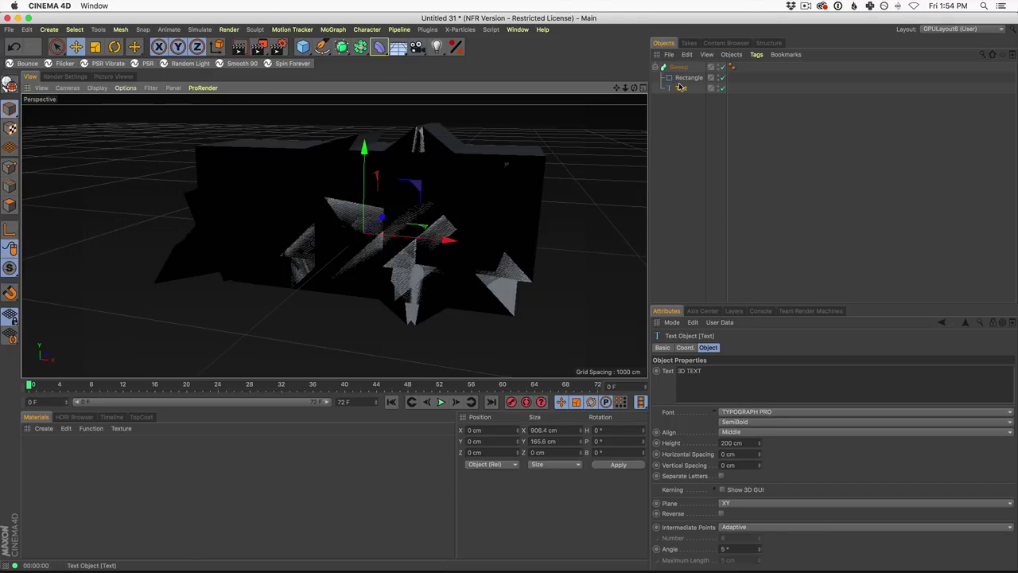
{"action": "left_click", "coordinate": [687, 78]}
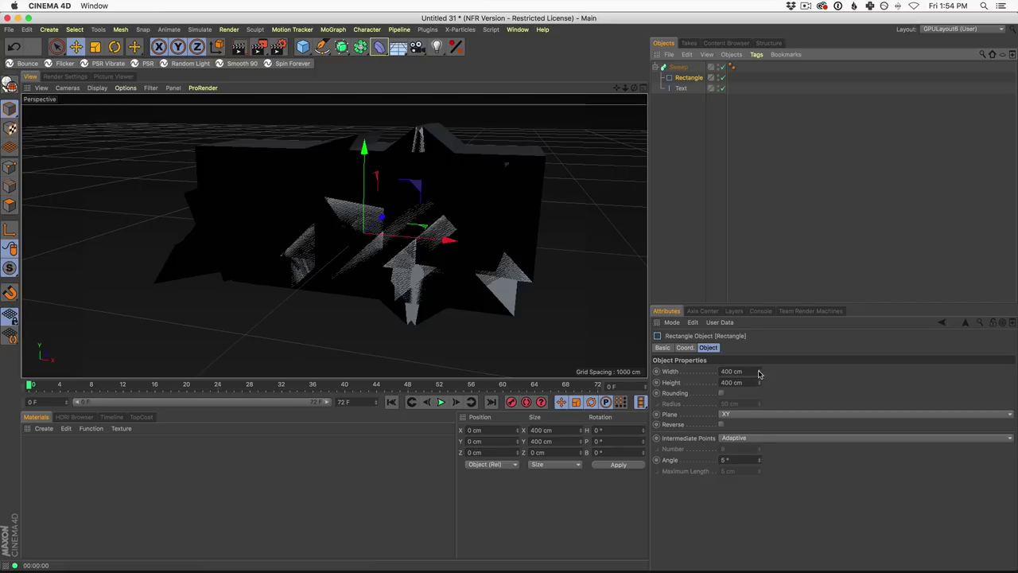
{"action": "left_click_drag", "start_coordinate": [758, 373], "coordinate": [739, 570]}
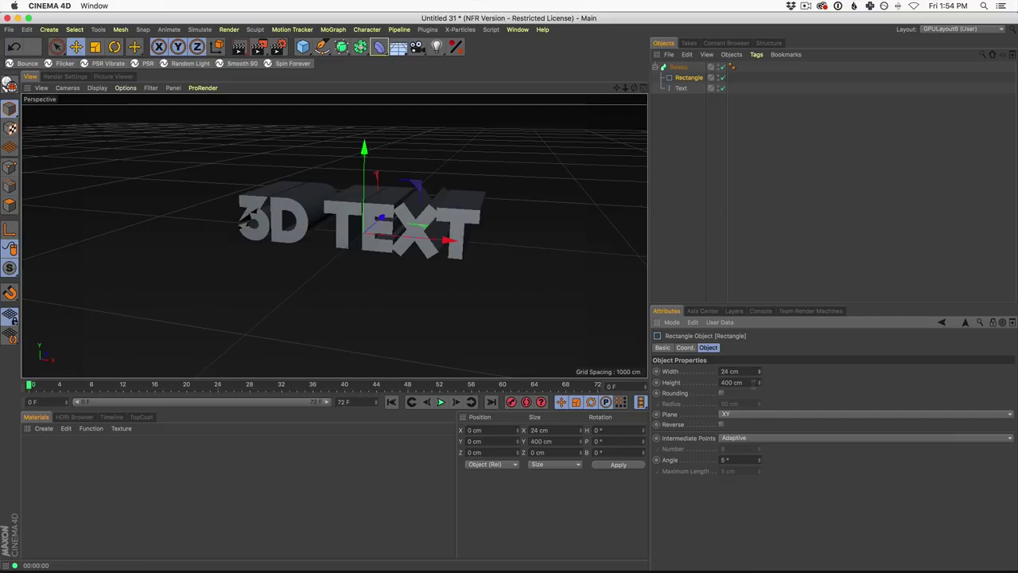
{"action": "left_click_drag", "start_coordinate": [761, 386], "coordinate": [735, 489]}
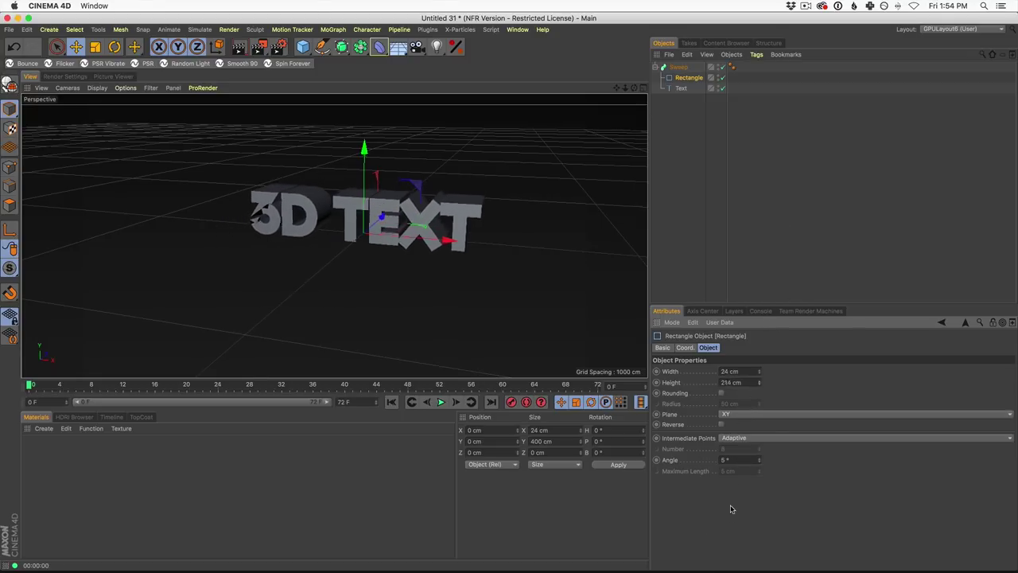
{"action": "left_click_drag", "start_coordinate": [760, 370], "coordinate": [760, 382]}
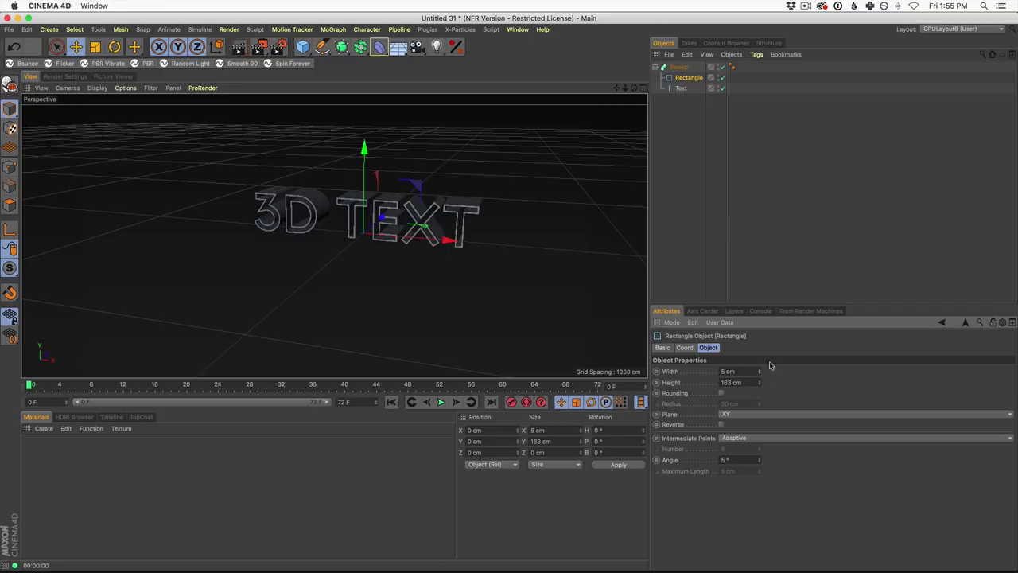
{"action": "scroll", "coordinate": [403, 229], "scroll_direction": "up", "scroll_amount": 6}
{"action": "left_click_drag", "start_coordinate": [403, 230], "coordinate": [380, 229], "text": "alt"}
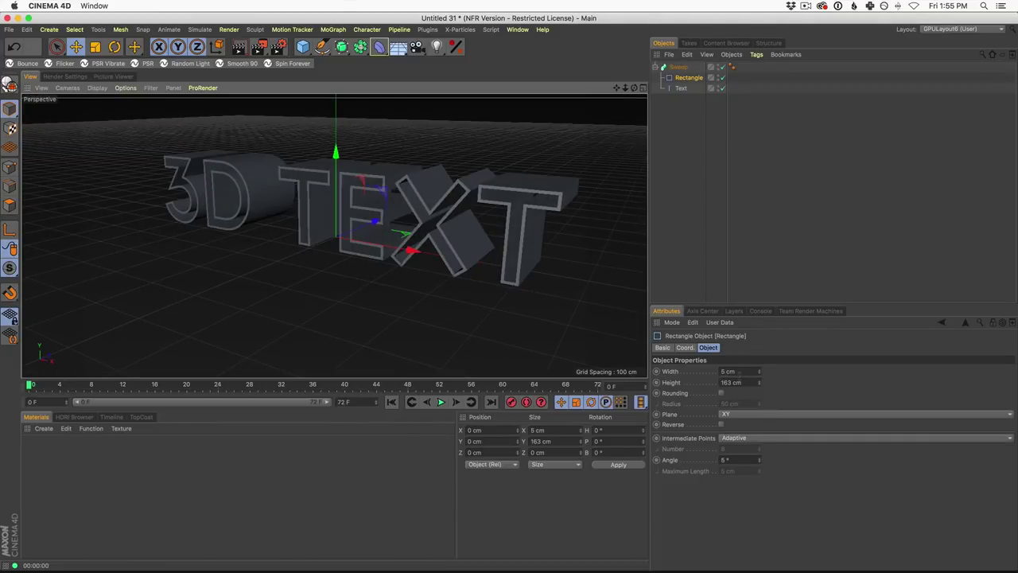
{"action": "left_click_drag", "start_coordinate": [760, 386], "coordinate": [762, 423]}
{"action": "left_click_drag", "start_coordinate": [413, 215], "coordinate": [333, 216], "text": "alt"}
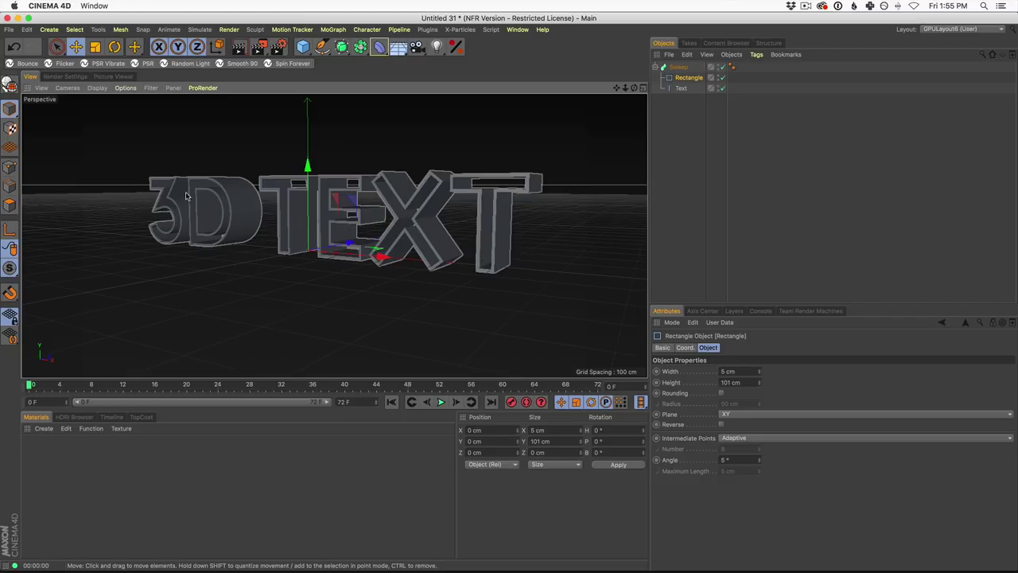
Set the Sweep's Start Growth and End Growth both to 41 % and keyframe them at frame 0.
{"action": "left_click", "coordinate": [678, 67]}
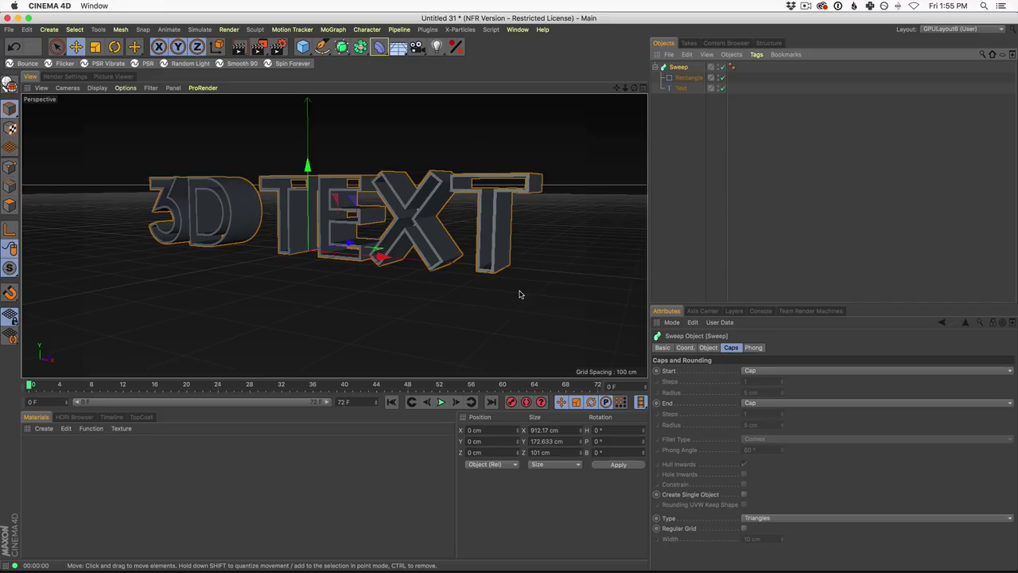
{"action": "left_click_drag", "start_coordinate": [400, 304], "coordinate": [305, 216], "text": "alt"}
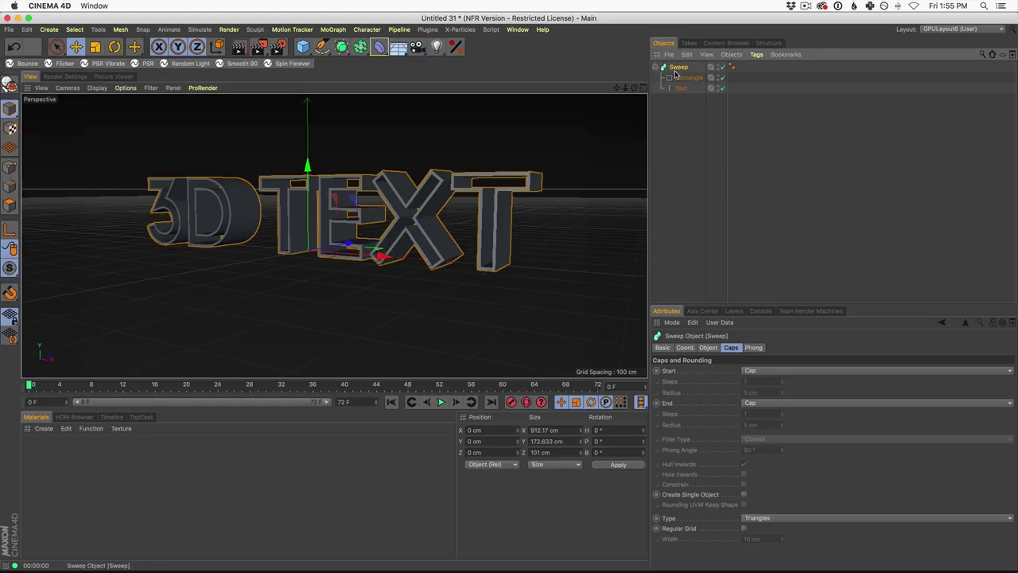
{"action": "left_click", "coordinate": [708, 347]}
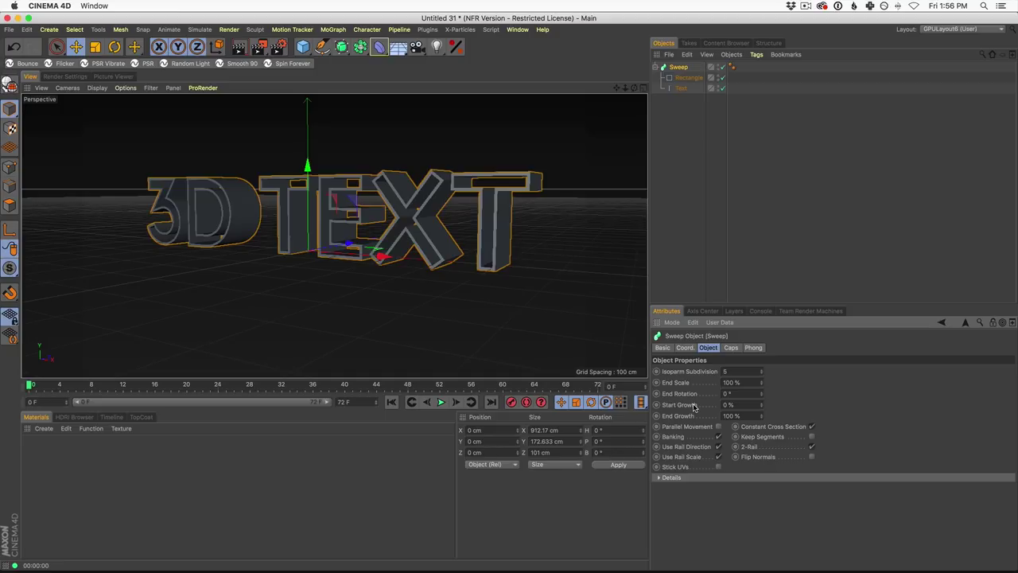
{"action": "mouse_move", "coordinate": [760, 417]}
{"action": "left_mouse_down"}
{"action": "mouse_move", "coordinate": [756, 472]}
{"action": "mouse_move", "coordinate": [759, 380]}
{"action": "mouse_move", "coordinate": [758, 435]}
{"action": "left_mouse_up"}
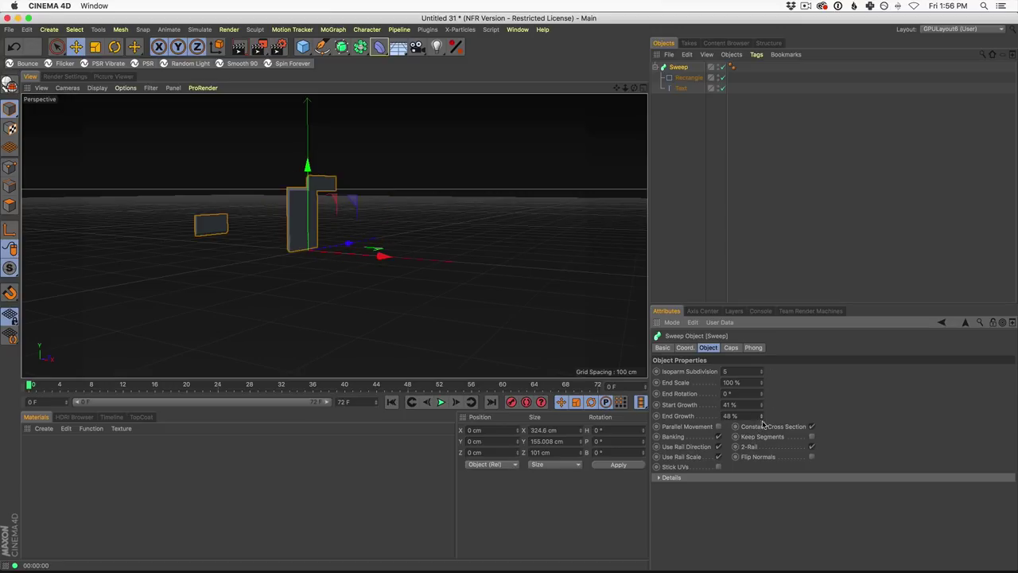
{"action": "left_click", "coordinate": [732, 404]}
{"action": "key", "text": "Tab"}
{"action": "type", "text": "41"}
{"action": "key", "text": "Return"}
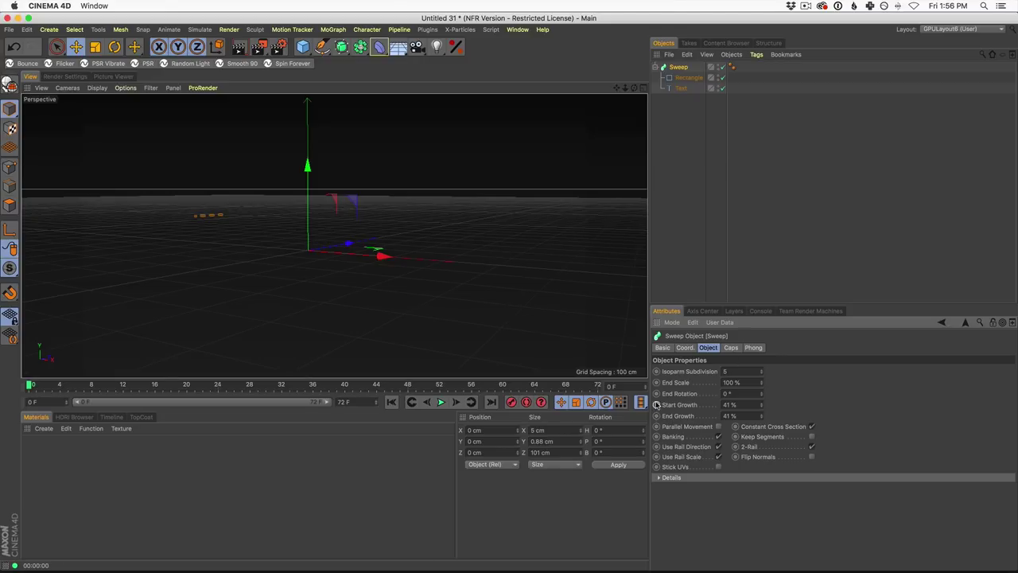
{"action": "left_click", "coordinate": [657, 404]}
{"action": "left_click", "coordinate": [657, 416]}
At frame 72, set the Sweep's Start Growth to 0 % and End Growth to 100 % and keyframe both values.
{"action": "left_click_drag", "start_coordinate": [28, 387], "coordinate": [598, 386]}
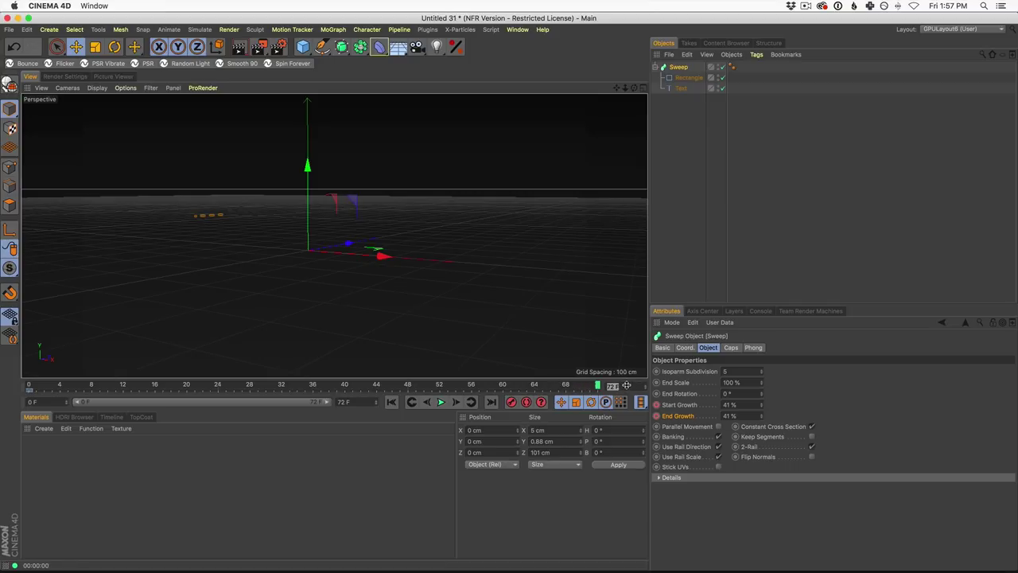
{"action": "left_click", "coordinate": [741, 404]}
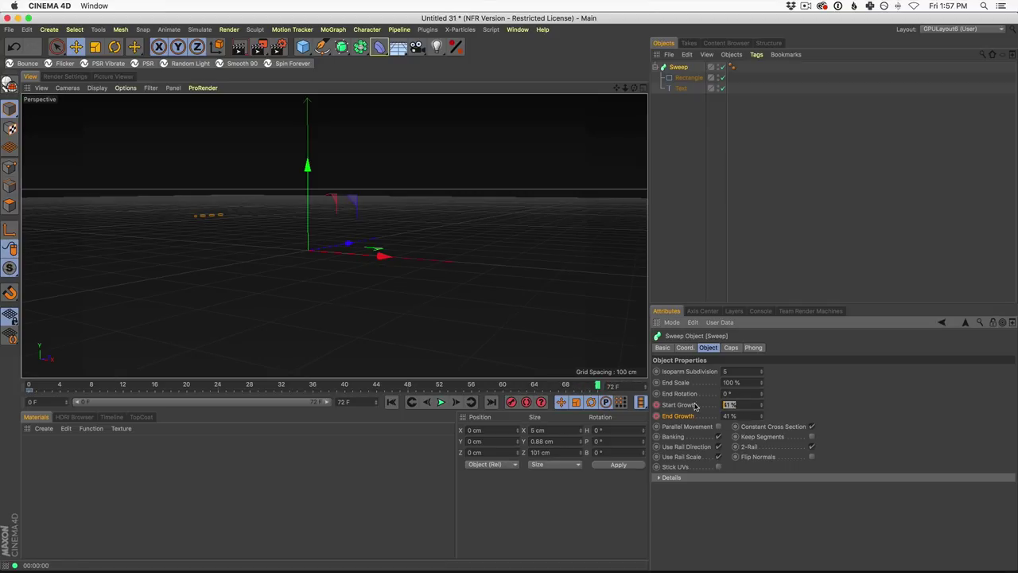
{"action": "type", "text": "0"}
{"action": "key", "text": "Return"}
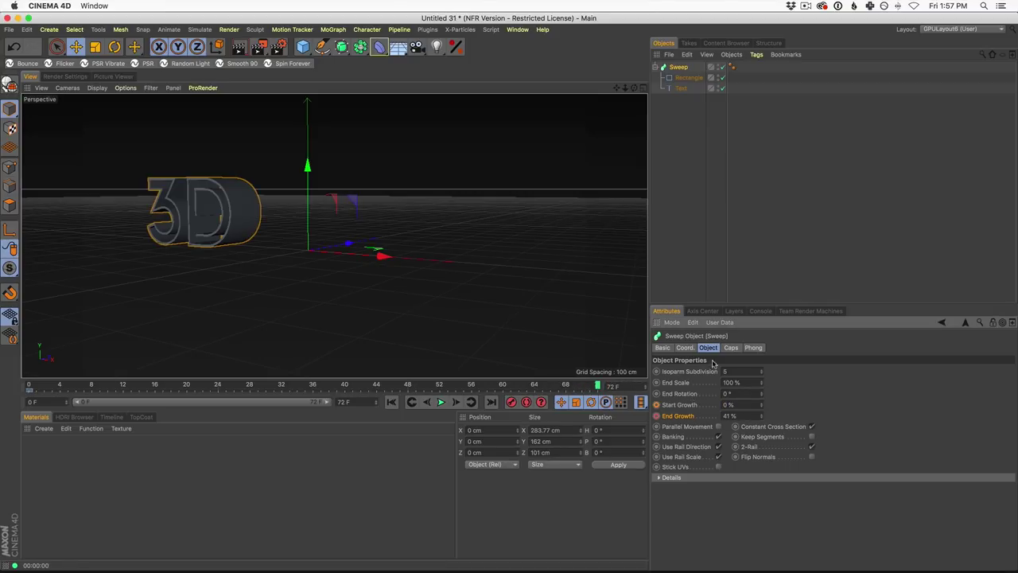
{"action": "left_click", "coordinate": [740, 416]}
{"action": "type", "text": "100"}
{"action": "key", "text": "Return"}
{"action": "left_click", "coordinate": [656, 404]}
{"action": "left_click", "coordinate": [656, 416]}
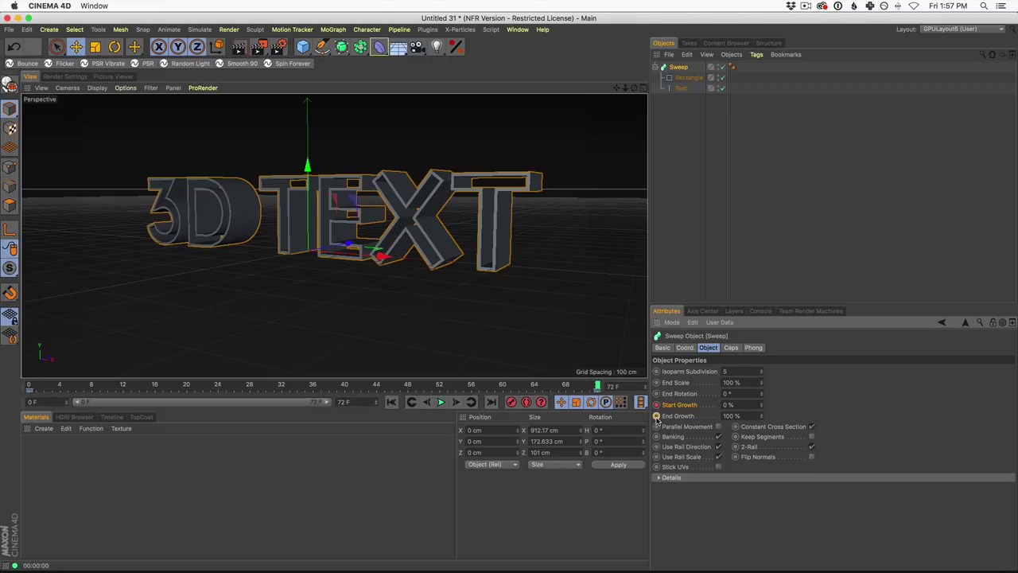
Keyframe the Sweep's End Growth at 100 % on frame 72, and duplicate the Sweep together with its Rectangle and Text splines.
{"action": "left_click", "coordinate": [656, 416]}
{"action": "mouse_move", "coordinate": [597, 386]}
{"action": "left_mouse_down"}
{"action": "mouse_move", "coordinate": [32, 386]}
{"action": "mouse_move", "coordinate": [548, 374]}
{"action": "mouse_move", "coordinate": [120, 370]}
{"action": "mouse_move", "coordinate": [659, 365]}
{"action": "mouse_move", "coordinate": [50, 384]}
{"action": "mouse_move", "coordinate": [598, 385]}
{"action": "left_mouse_up"}
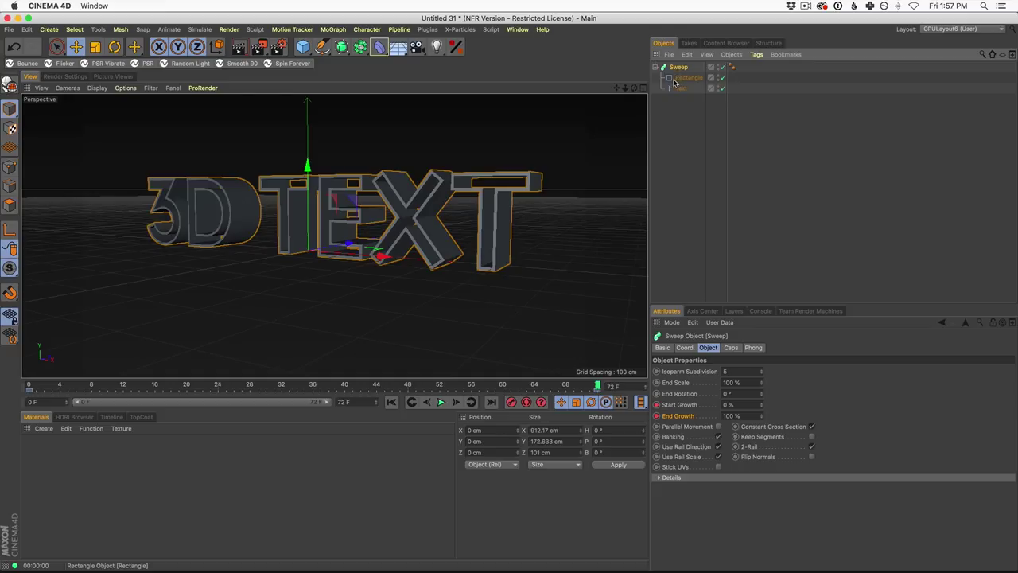
{"action": "key", "text": "ctrl+c"}
{"action": "key", "text": "ctrl+v"}
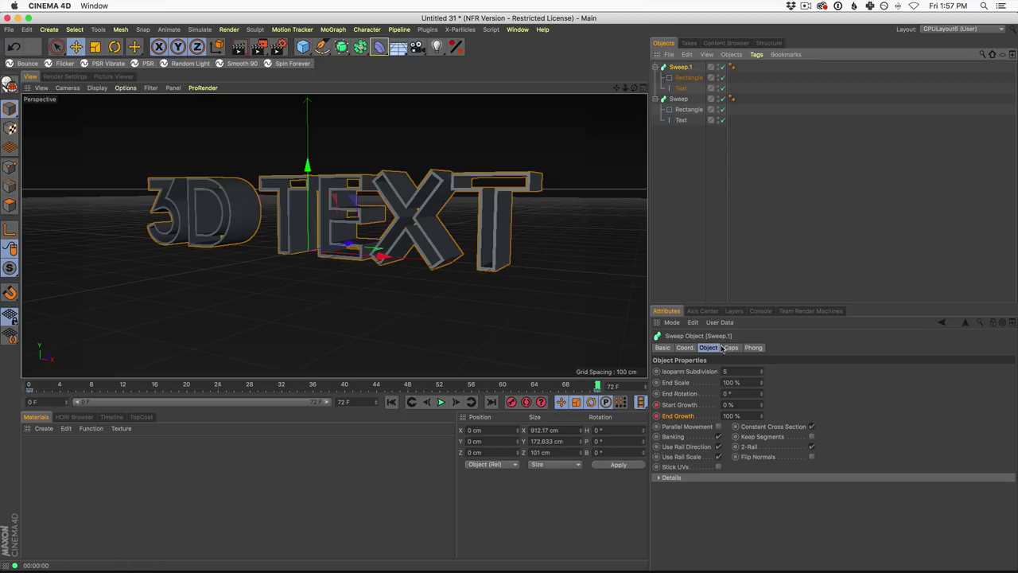
Try the Light font weight on the duplicate Sweep's Text spline and inspect the letters from different angles.
{"action": "left_click", "coordinate": [684, 88]}
{"action": "left_click", "coordinate": [730, 423]}
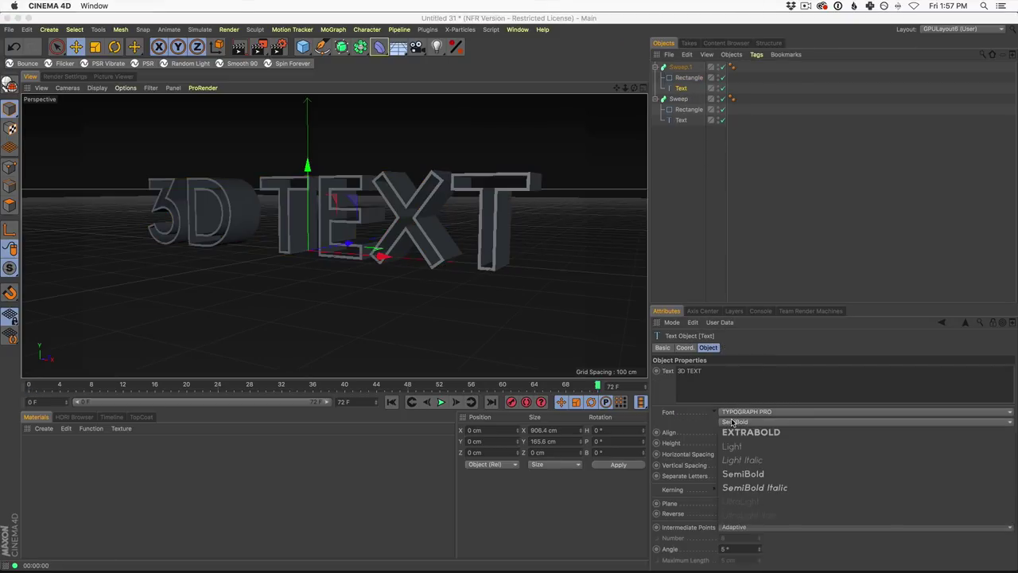
{"action": "left_click", "coordinate": [737, 447]}
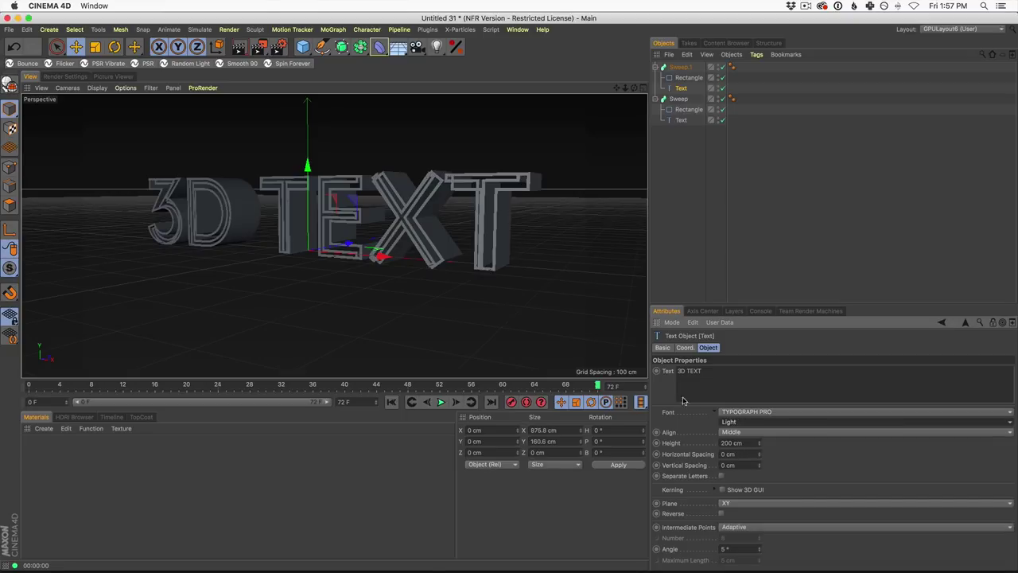
{"action": "left_click_drag", "start_coordinate": [430, 231], "coordinate": [486, 278], "text": "alt"}
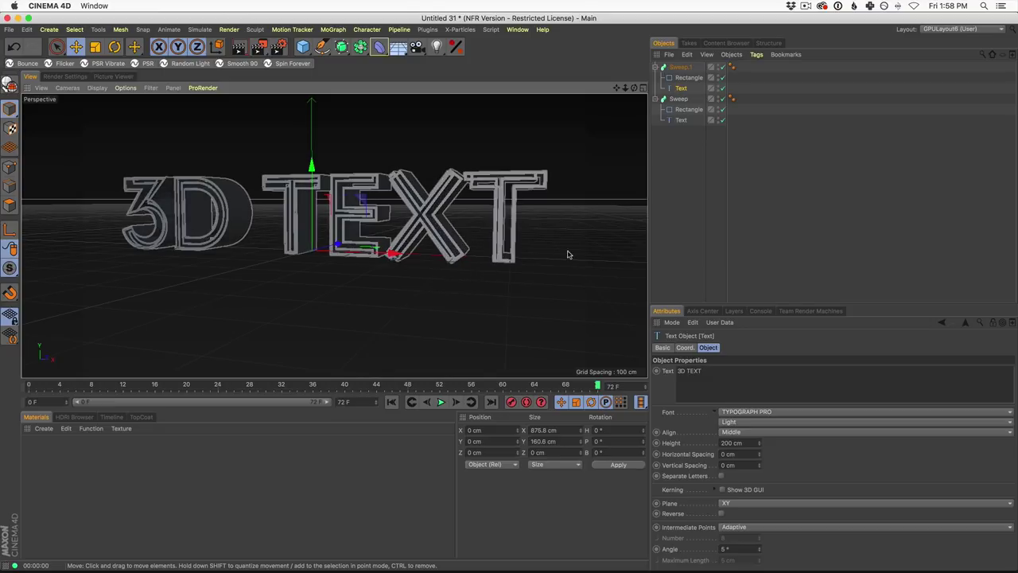
{"action": "left_click", "coordinate": [604, 228]}
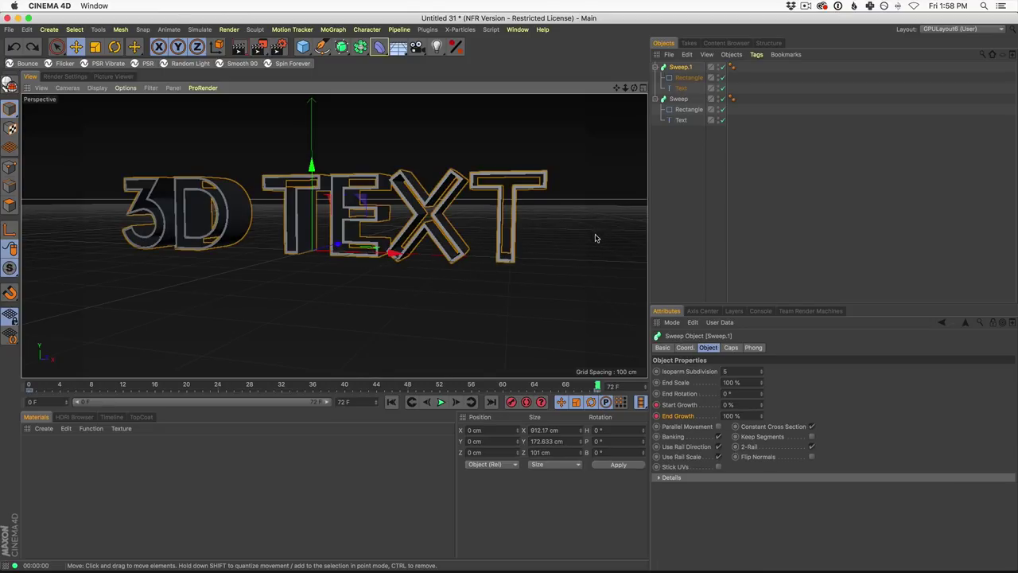
{"action": "left_click_drag", "start_coordinate": [557, 286], "coordinate": [347, 213], "text": "alt"}
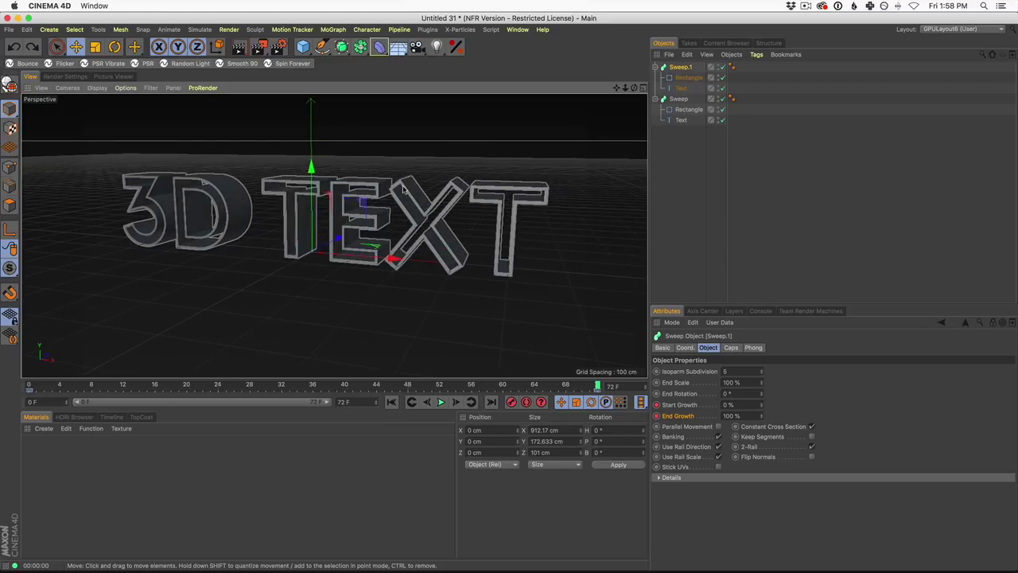
Nest the duplicate's Rectangle in a Null under a Connect object, and place the Connect above Text inside the duplicate Sweep.
{"action": "left_click", "coordinate": [682, 79]}
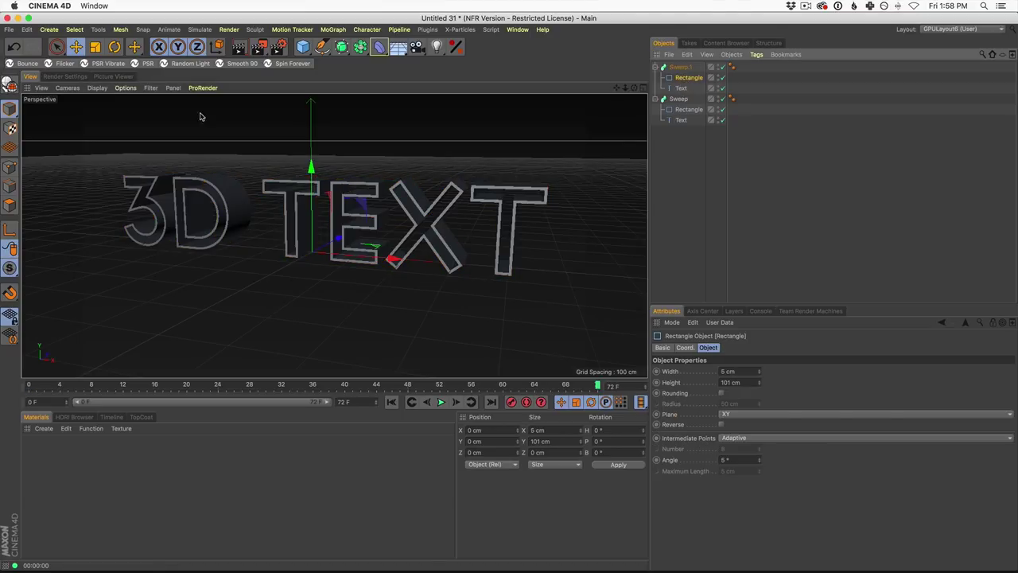
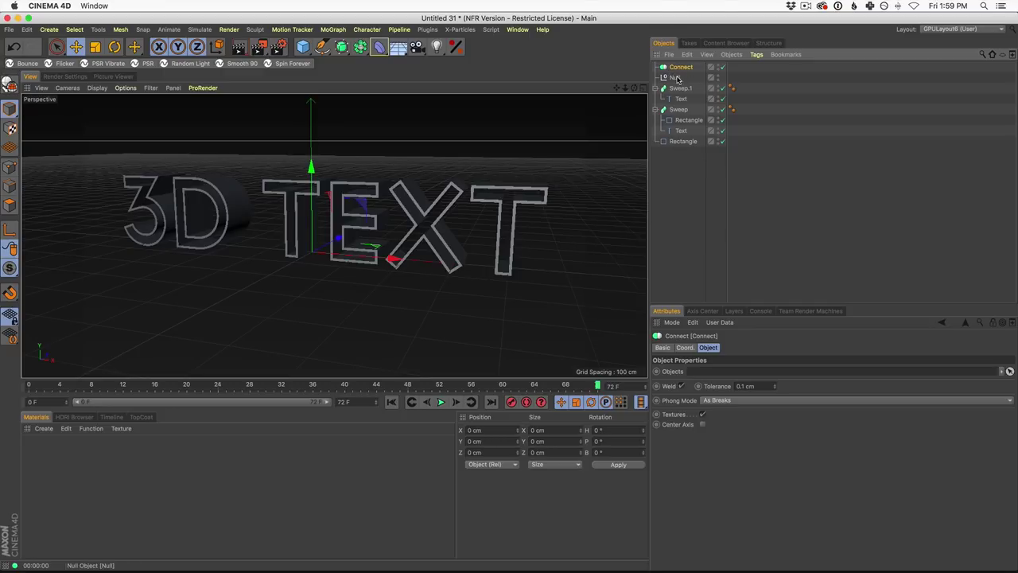
{"action": "left_click_drag", "start_coordinate": [681, 70], "coordinate": [685, 79]}
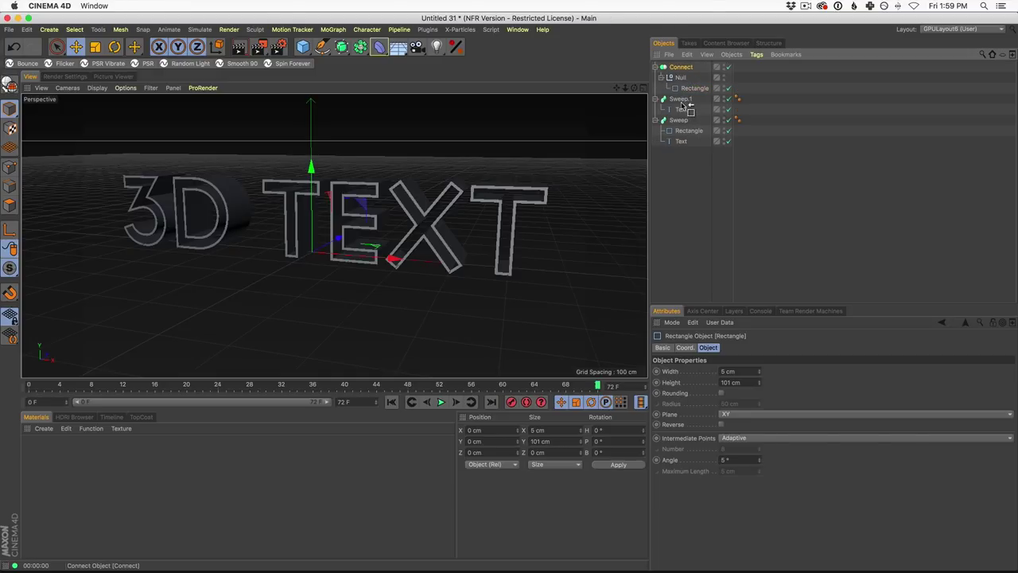
{"action": "left_click_drag", "start_coordinate": [681, 106], "coordinate": [683, 106]}
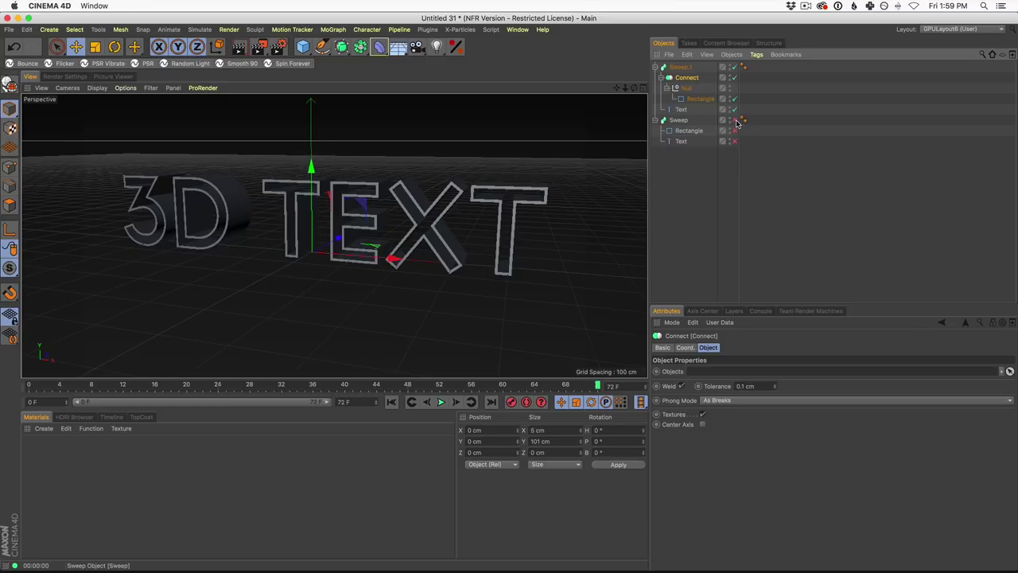
Move the Null inside the Connect along the X axis to about -9.9 cm, offsetting the duplicate Sweep's outline inward.
{"action": "left_click_drag", "start_coordinate": [445, 215], "coordinate": [359, 216], "text": "alt"}
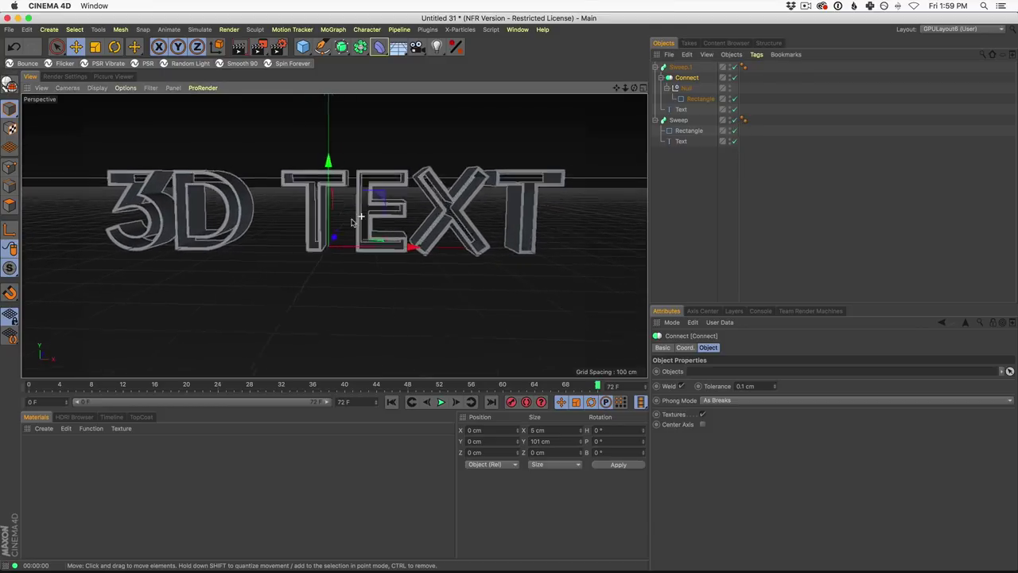
{"action": "left_click", "coordinate": [685, 90]}
{"action": "left_click_drag", "start_coordinate": [415, 249], "coordinate": [412, 248]}
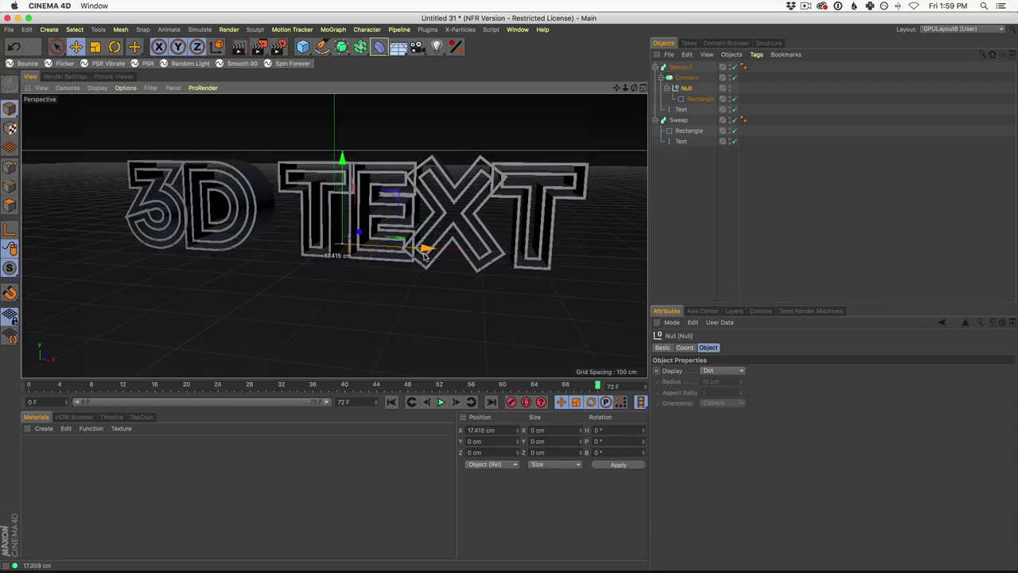
{"action": "left_click_drag", "start_coordinate": [423, 256], "coordinate": [379, 257]}
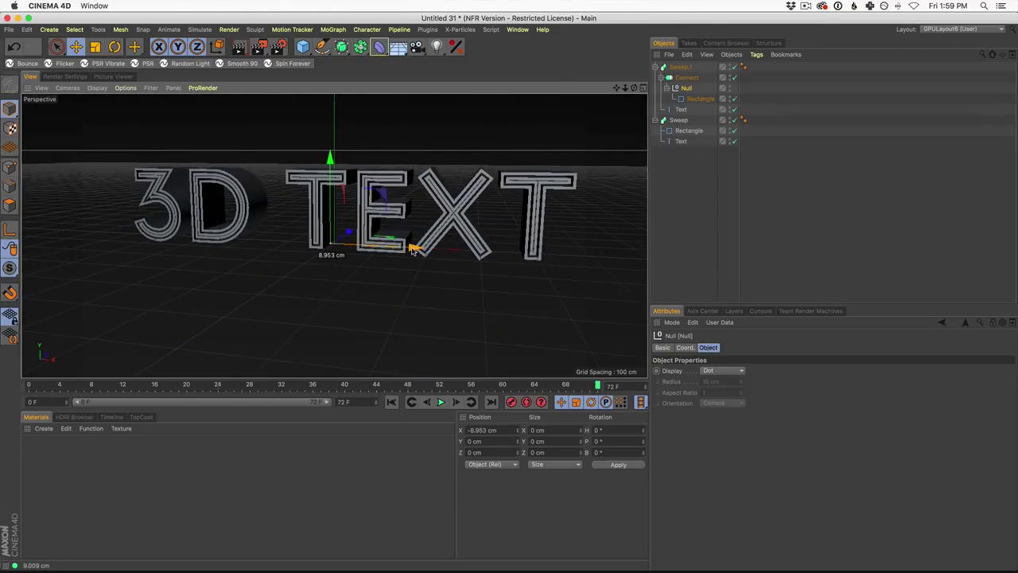
{"action": "left_click_drag", "start_coordinate": [418, 255], "coordinate": [438, 186], "text": "alt"}
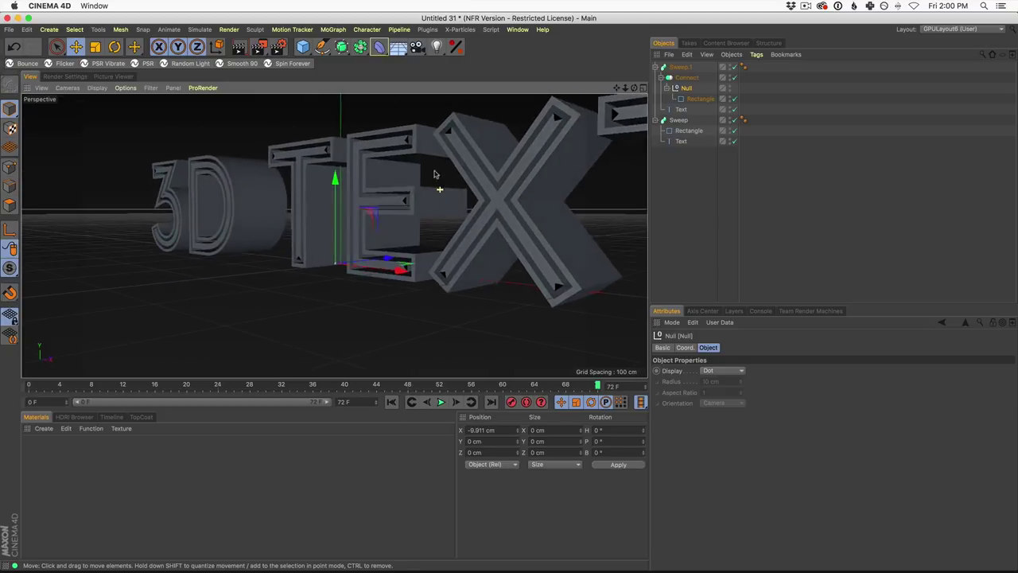
Try offsetting the original profile by moving its Rectangle to about 99 cm in X, and test-move the duplicate's Null along X.
{"action": "left_click", "coordinate": [694, 99]}
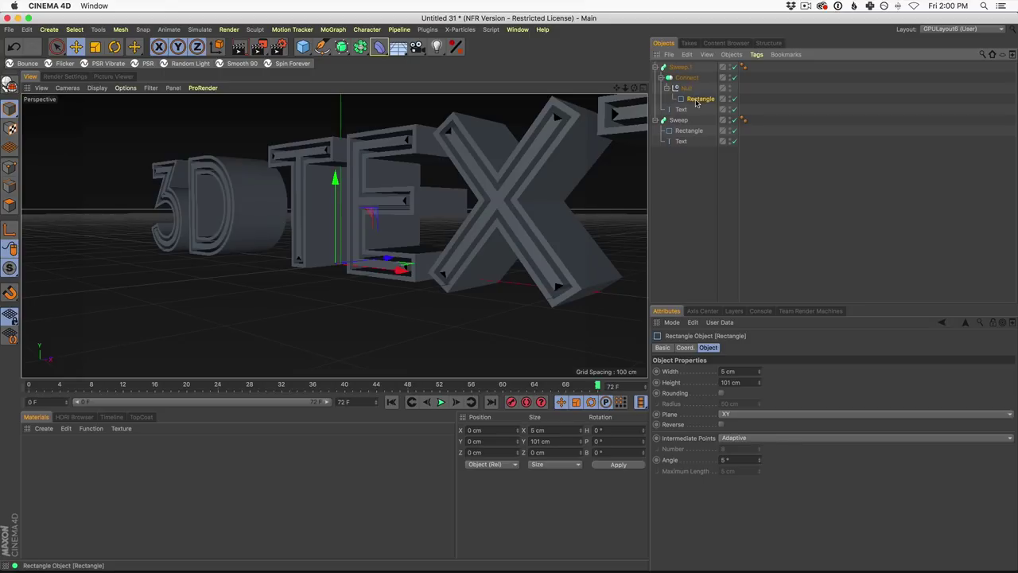
{"action": "left_click", "coordinate": [680, 134]}
{"action": "left_click_drag", "start_coordinate": [405, 271], "coordinate": [449, 274]}
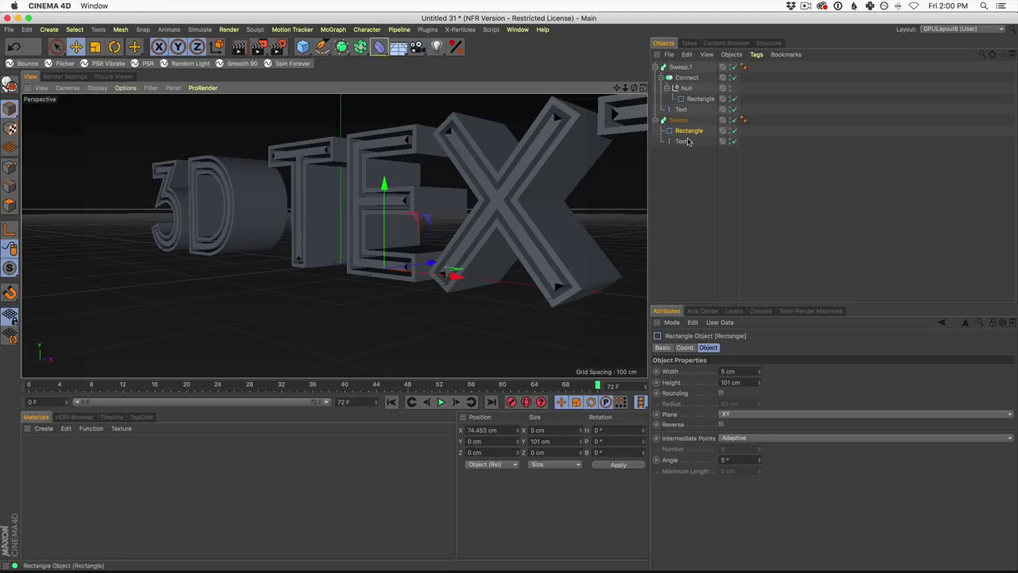
{"action": "left_click_drag", "start_coordinate": [397, 280], "coordinate": [479, 277]}
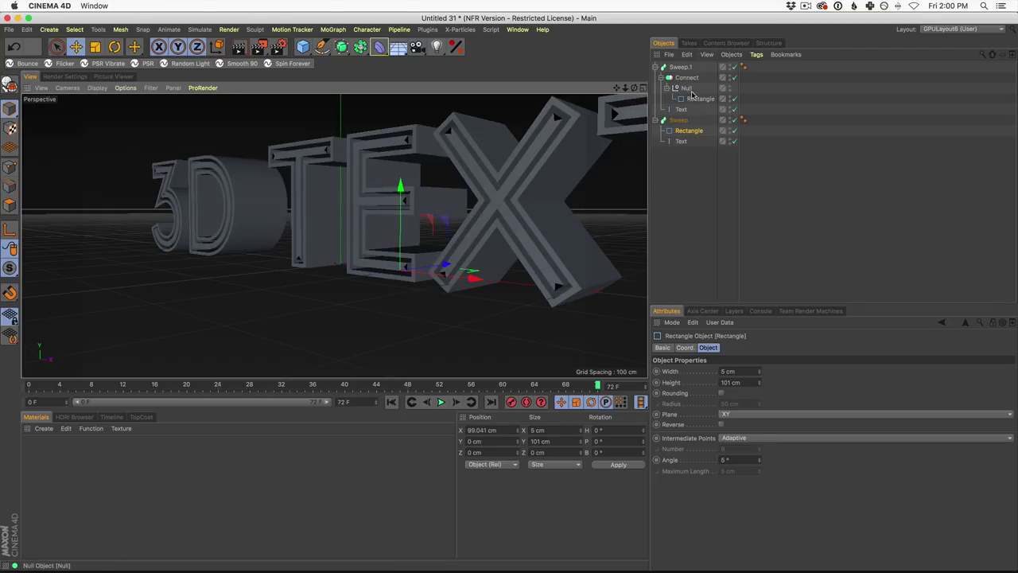
{"action": "left_click", "coordinate": [686, 89]}
{"action": "left_click_drag", "start_coordinate": [398, 273], "coordinate": [423, 270]}
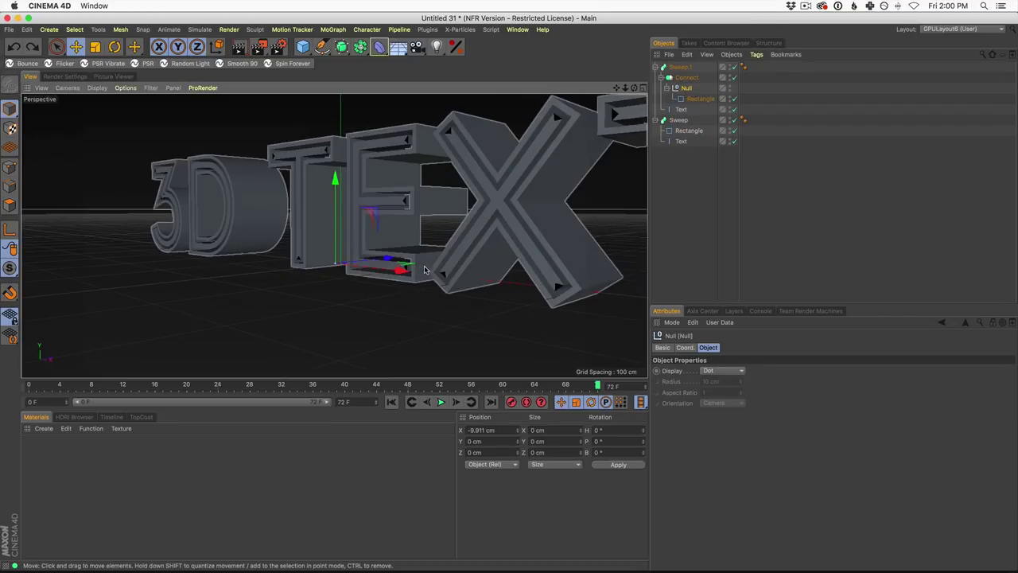
{"action": "left_click_drag", "start_coordinate": [311, 193], "coordinate": [398, 239], "text": "alt"}
Set the Rectangle profile inside the Null to a width of 2 cm and a height of 121 cm.
{"action": "left_click", "coordinate": [684, 99]}
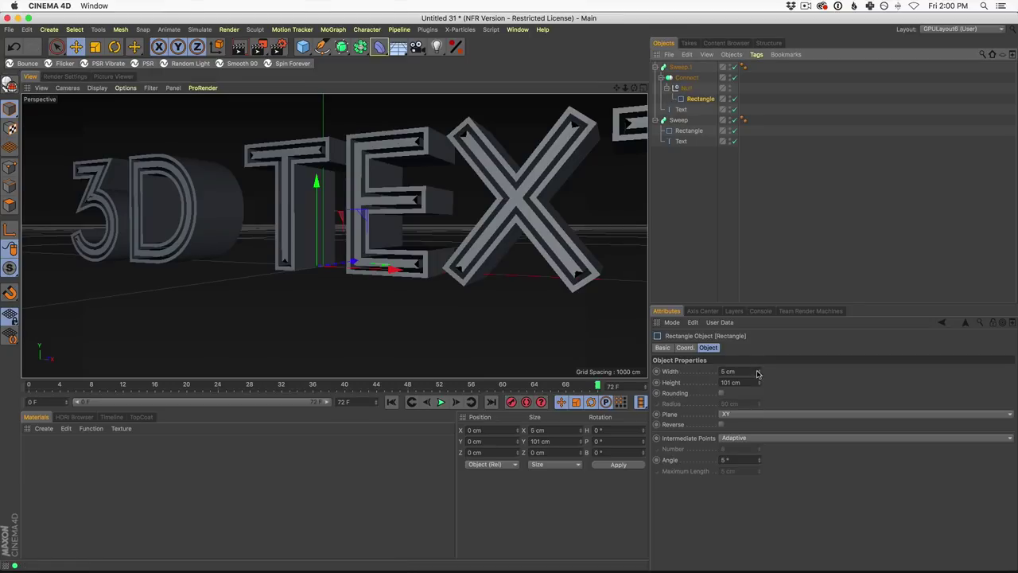
{"action": "left_click_drag", "start_coordinate": [758, 374], "coordinate": [759, 375]}
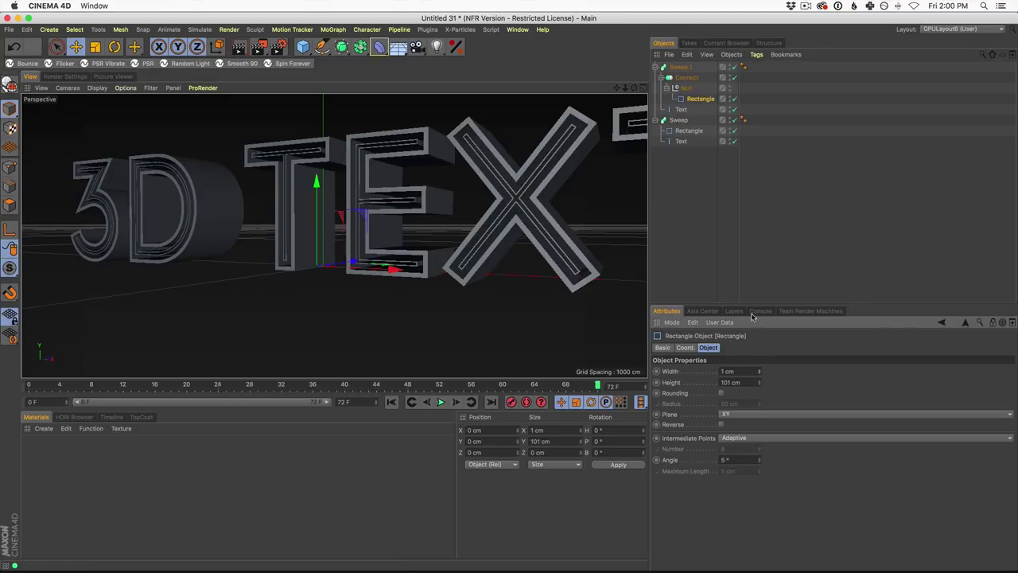
{"action": "left_click", "coordinate": [760, 371]}
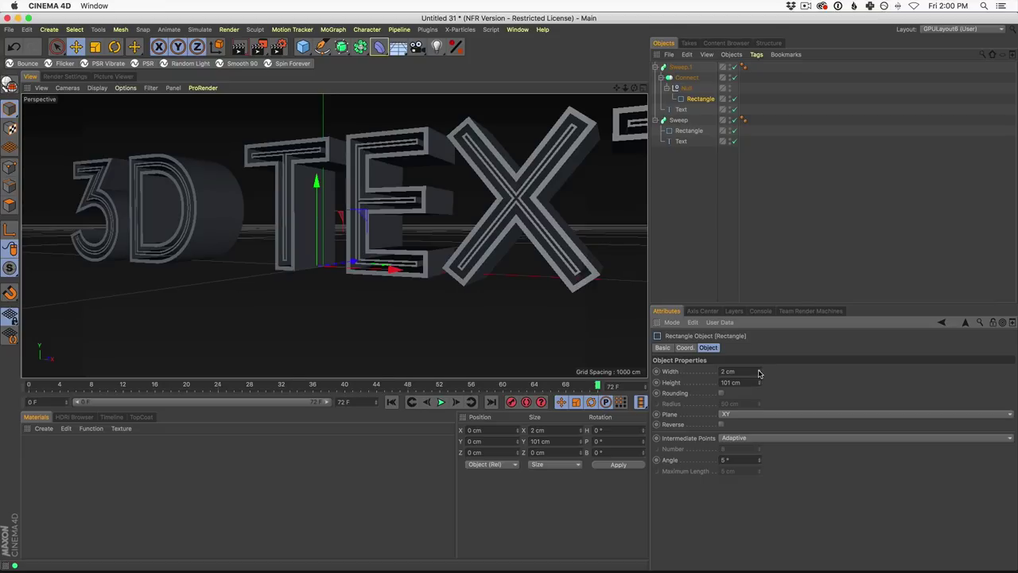
{"action": "left_click_drag", "start_coordinate": [759, 384], "coordinate": [759, 371]}
{"action": "left_click_drag", "start_coordinate": [450, 170], "coordinate": [437, 214], "text": "alt"}
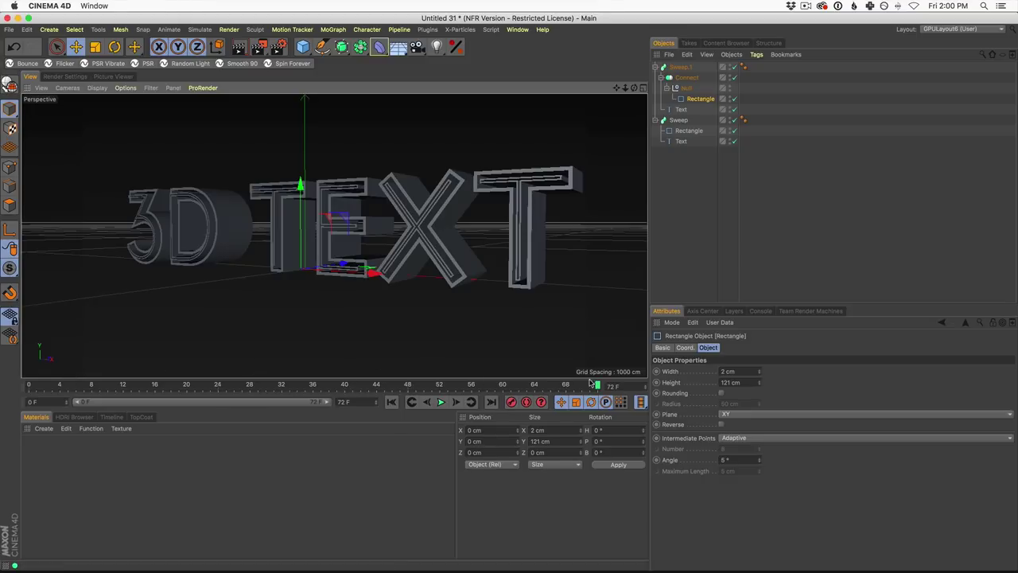
Scrub the timeline between frames 0 and 72 to review how both sweeps grow, checking the duplicate Sweep's growth values.
{"action": "left_click_drag", "start_coordinate": [595, 389], "coordinate": [99, 318]}
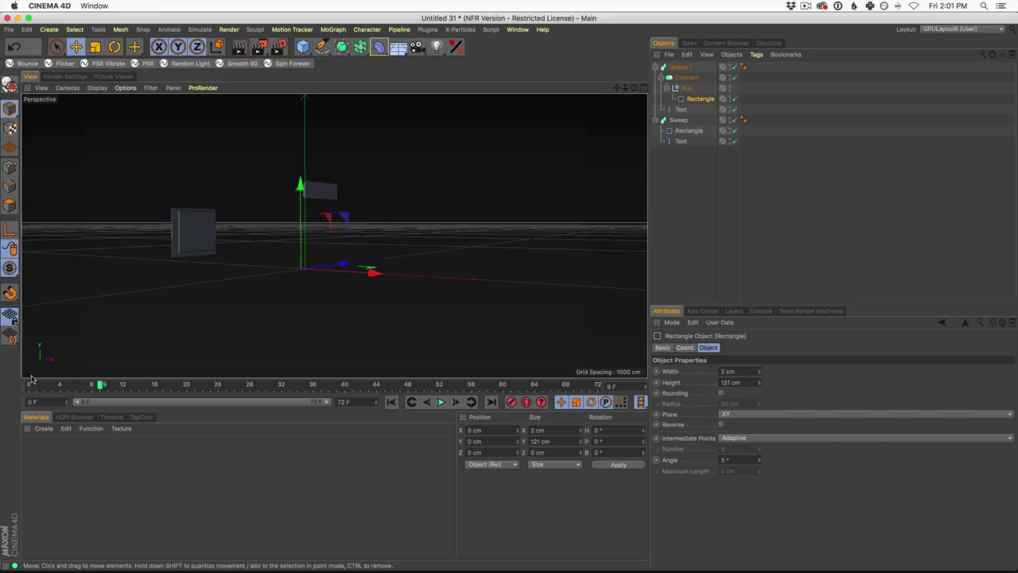
{"action": "left_click_drag", "start_coordinate": [32, 385], "coordinate": [309, 383]}
{"action": "left_click", "coordinate": [680, 67]}
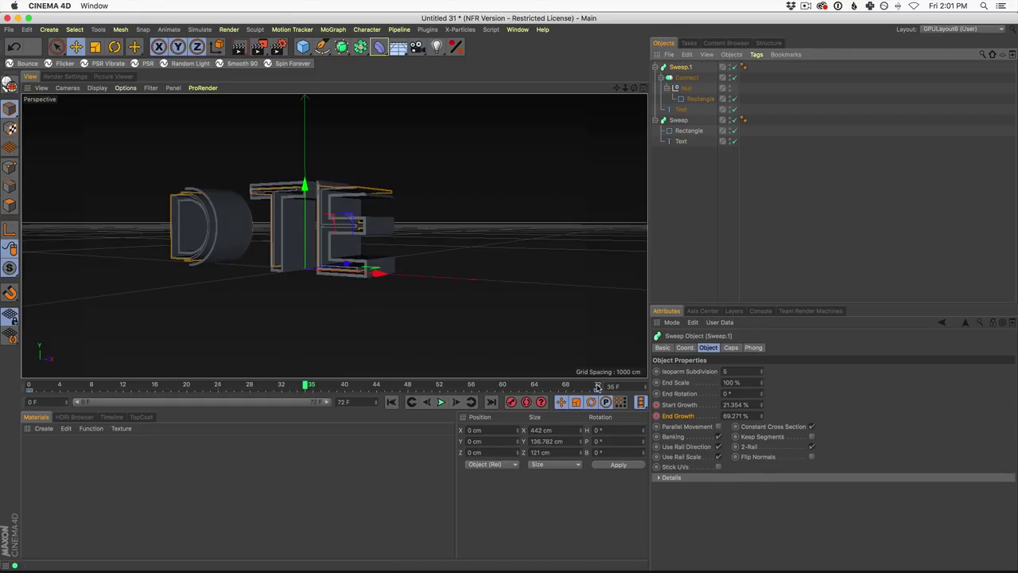
{"action": "mouse_move", "coordinate": [597, 388]}
{"action": "left_mouse_down"}
{"action": "mouse_move", "coordinate": [28, 386]}
{"action": "mouse_move", "coordinate": [597, 386]}
{"action": "left_mouse_up"}
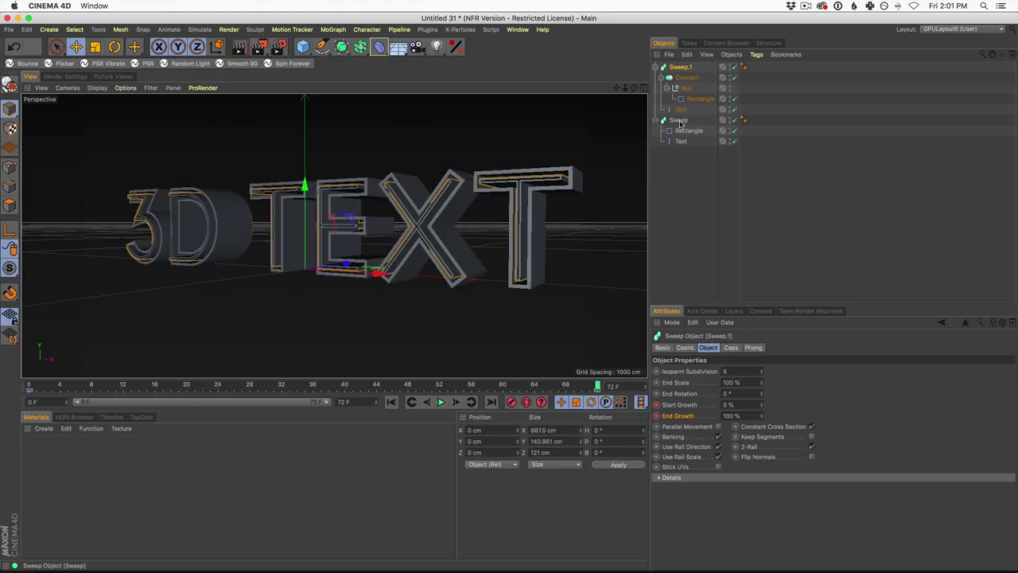
At frame 0, set the duplicate Sweep's Start Growth and End Growth both to 80 % and keyframe them.
{"action": "left_click", "coordinate": [681, 68]}
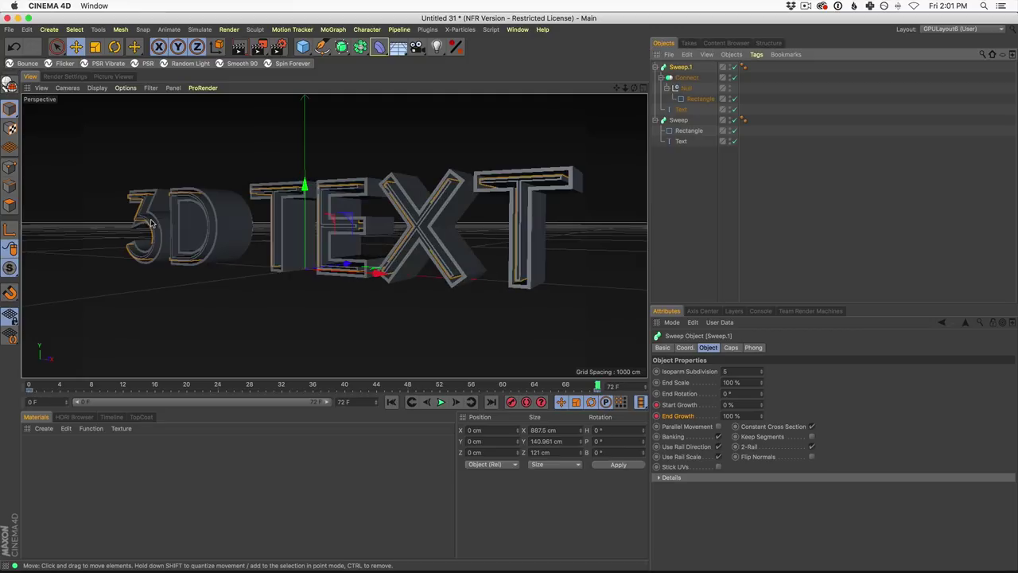
{"action": "left_click", "coordinate": [507, 387]}
{"action": "left_click_drag", "start_coordinate": [270, 384], "coordinate": [7, 375]}
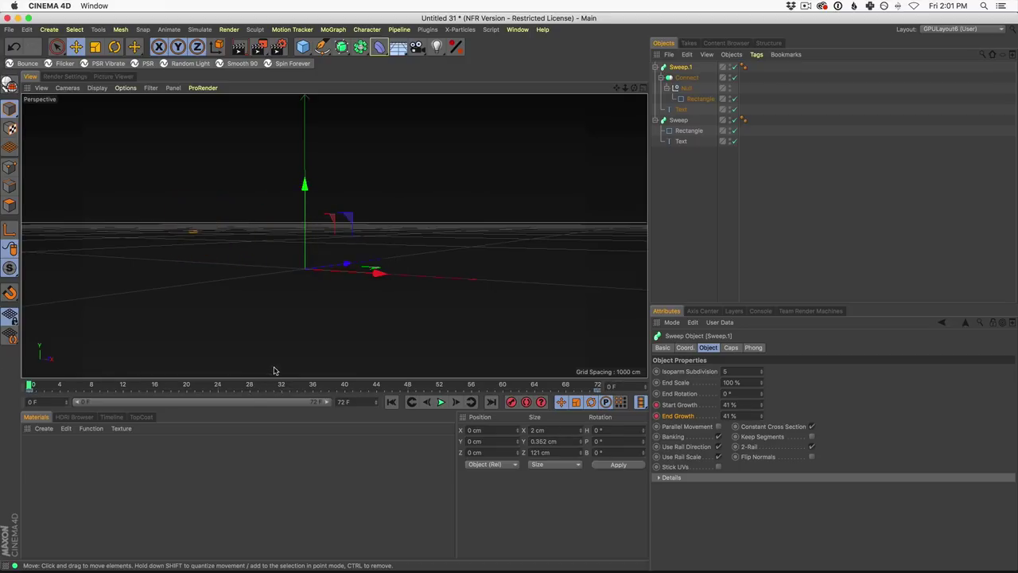
{"action": "left_click", "coordinate": [736, 404]}
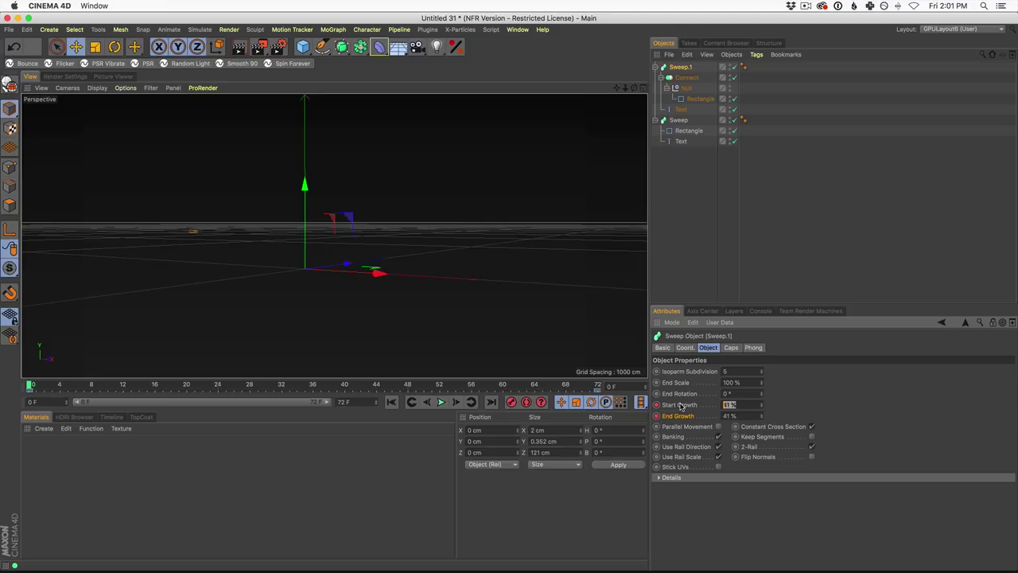
{"action": "key", "text": "Tab"}
{"action": "key", "text": "Return"}
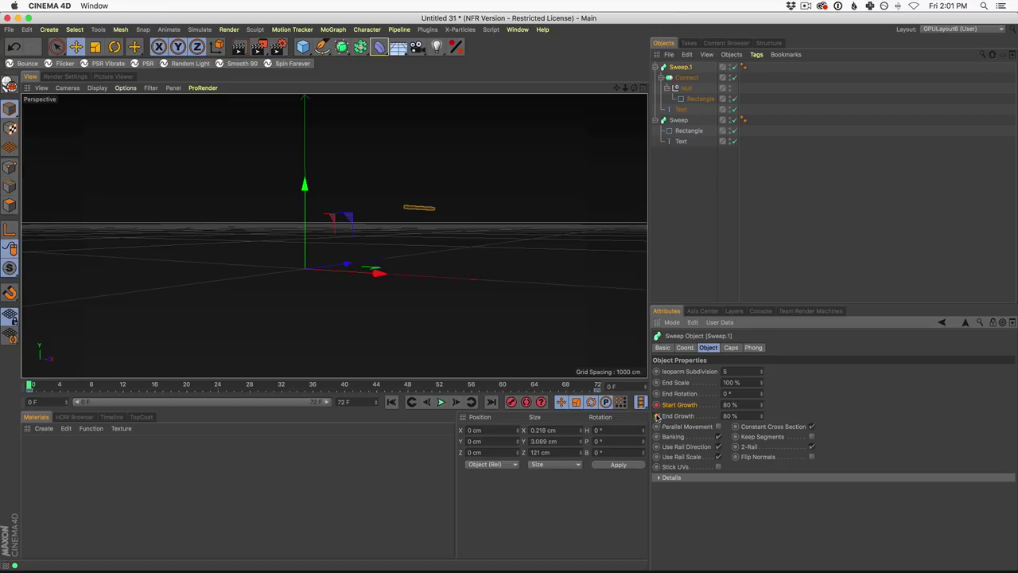
Scrub and play the animation from a lower viewing angle to check the offset growth of the two sweeps.
{"action": "left_click_drag", "start_coordinate": [29, 385], "coordinate": [573, 359]}
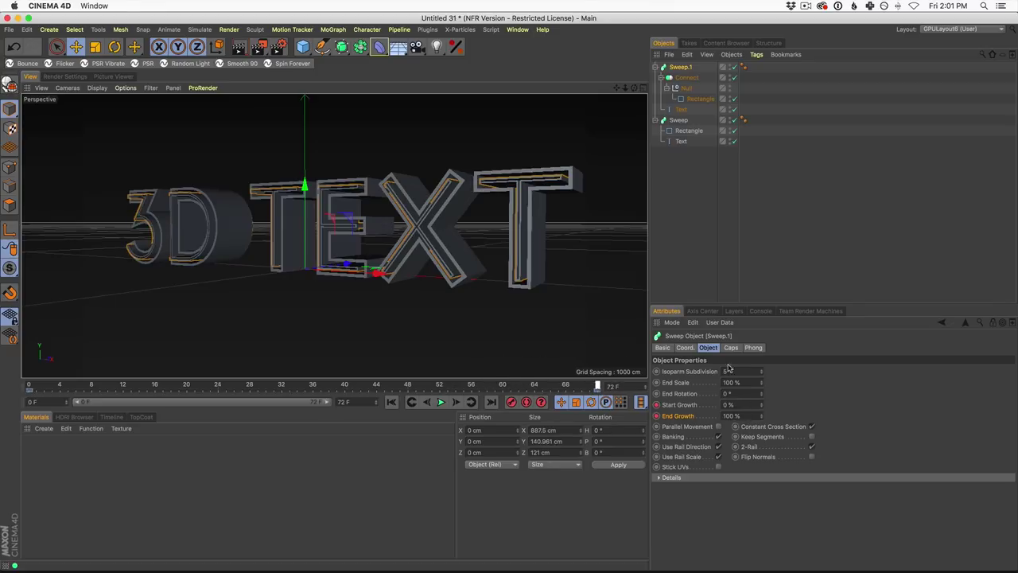
{"action": "left_click_drag", "start_coordinate": [296, 230], "coordinate": [317, 225], "text": "alt"}
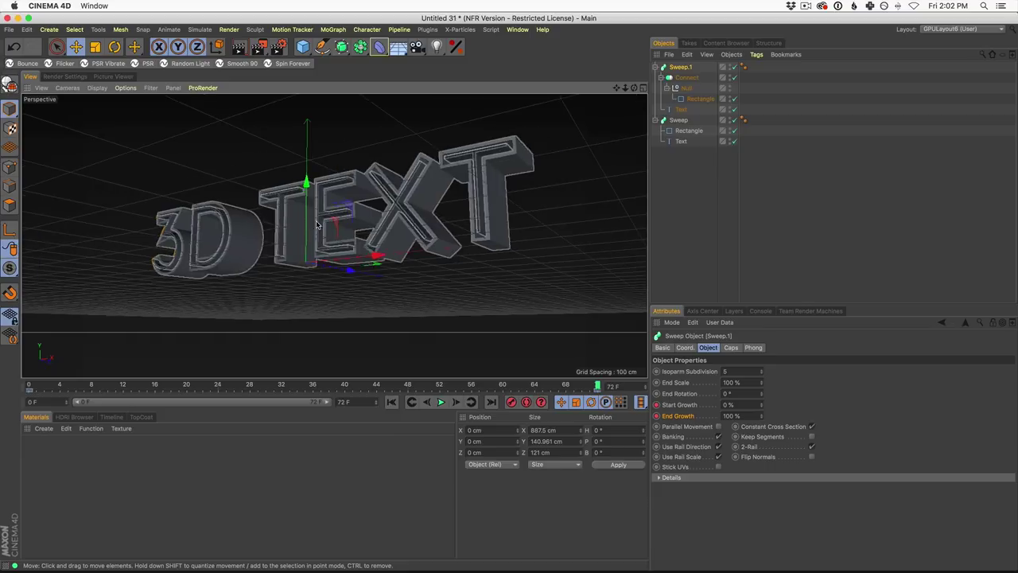
{"action": "left_click", "coordinate": [440, 403]}
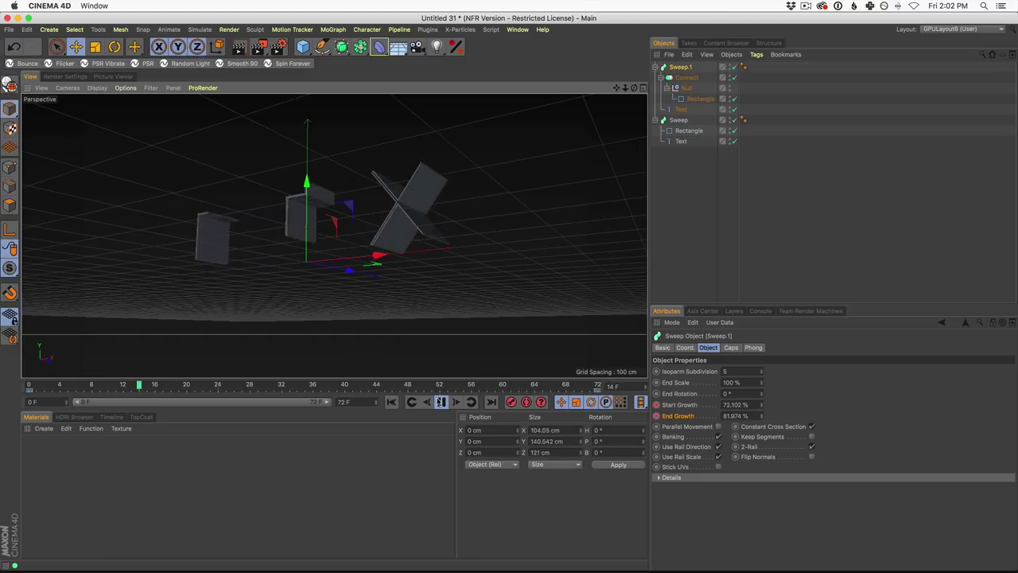
{"action": "key", "text": "F8"}
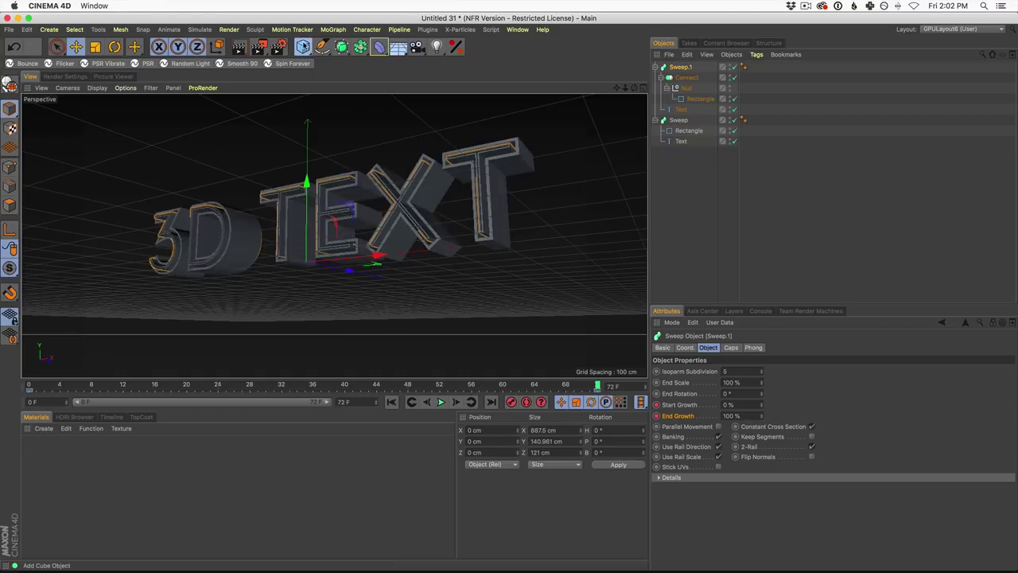
Add a Plane to the scene as a backdrop and set its orientation to -Z.
{"action": "left_click_drag", "start_coordinate": [303, 47], "coordinate": [397, 80]}
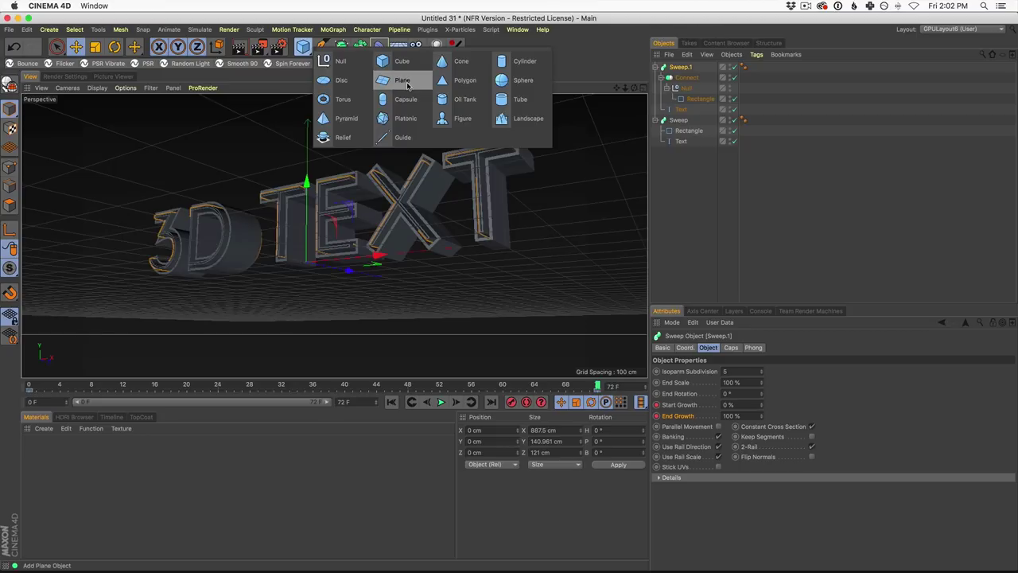
{"action": "left_click", "coordinate": [391, 80]}
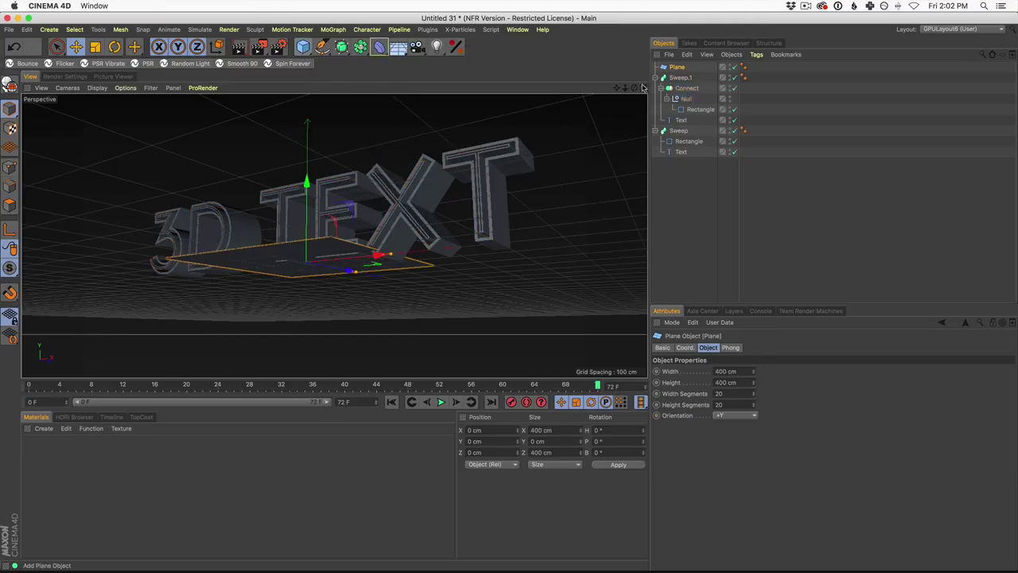
{"action": "left_click", "coordinate": [725, 416]}
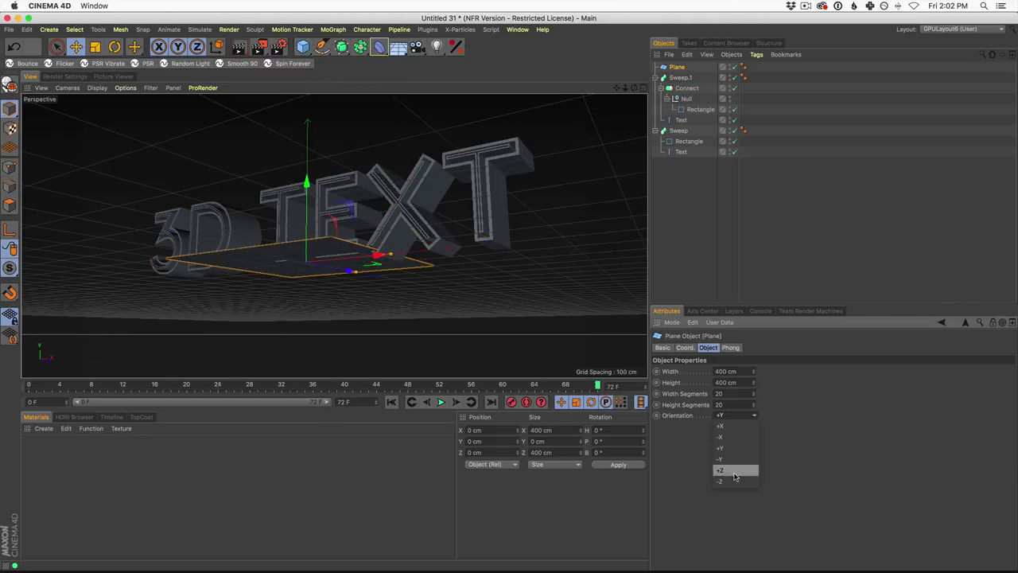
{"action": "left_click", "coordinate": [734, 482]}
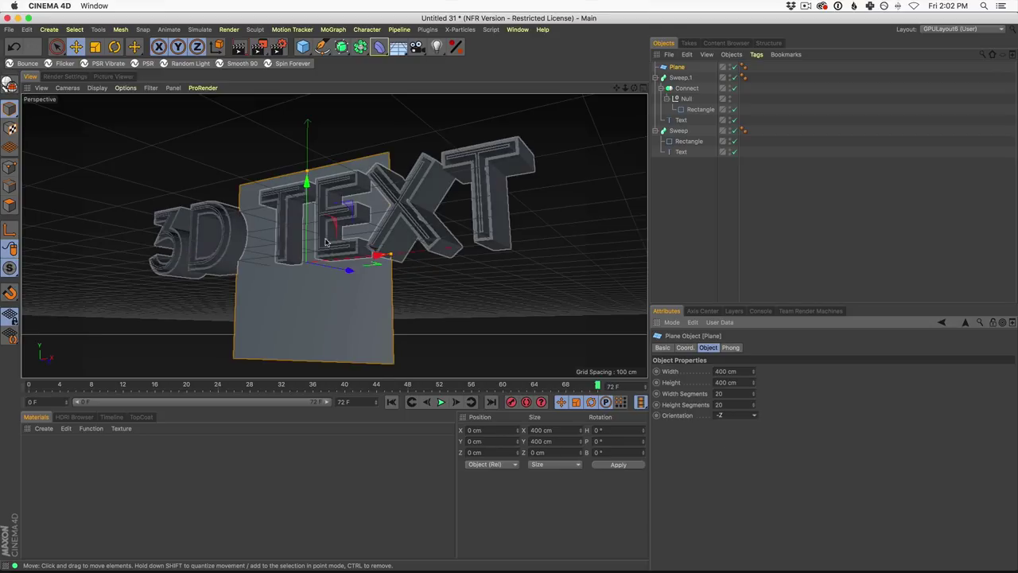
Enlarge the backdrop Plane to about 2789 cm wide and 1803 cm high so it fills the view behind the text.
{"action": "left_click_drag", "start_coordinate": [306, 171], "coordinate": [308, 58]}
{"action": "left_click_drag", "start_coordinate": [390, 257], "coordinate": [806, 220]}
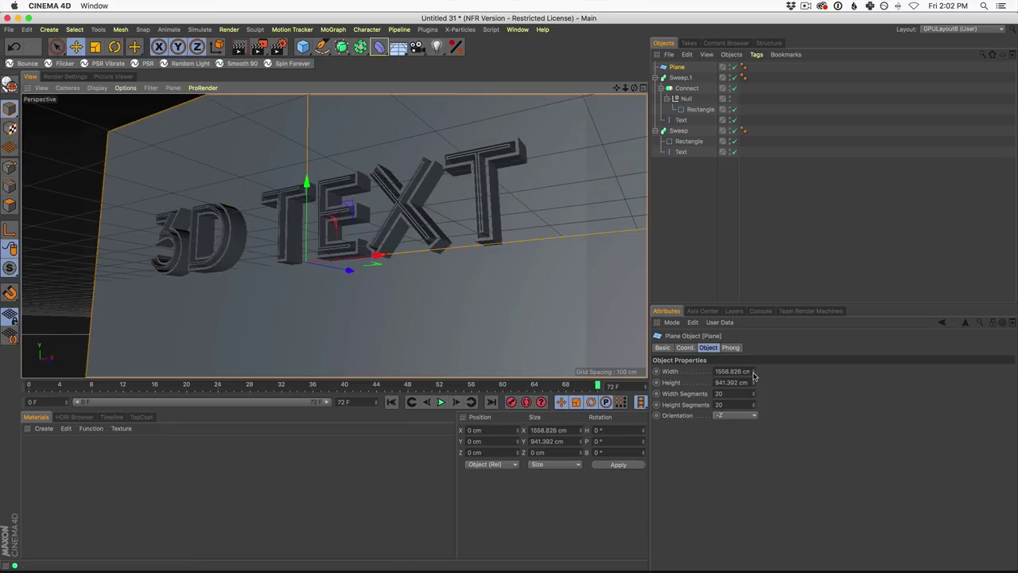
{"action": "mouse_move", "coordinate": [753, 387]}
{"action": "left_mouse_down"}
{"action": "mouse_move", "coordinate": [764, 352]}
{"action": "mouse_move", "coordinate": [752, 380]}
{"action": "left_mouse_up"}
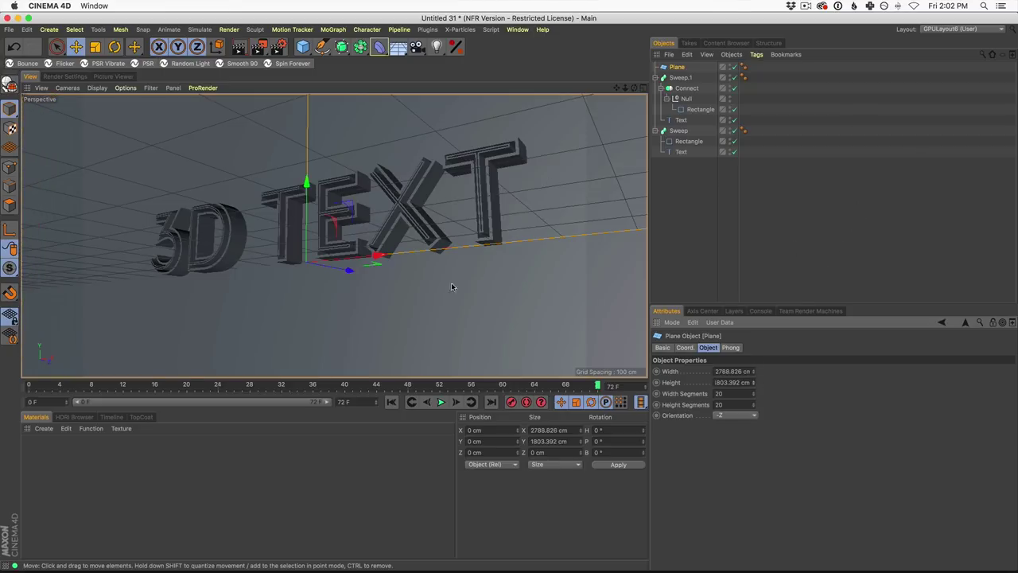
Play and scrub the animation through frame 72 to check the text growth against the backdrop.
{"action": "left_click", "coordinate": [441, 401]}
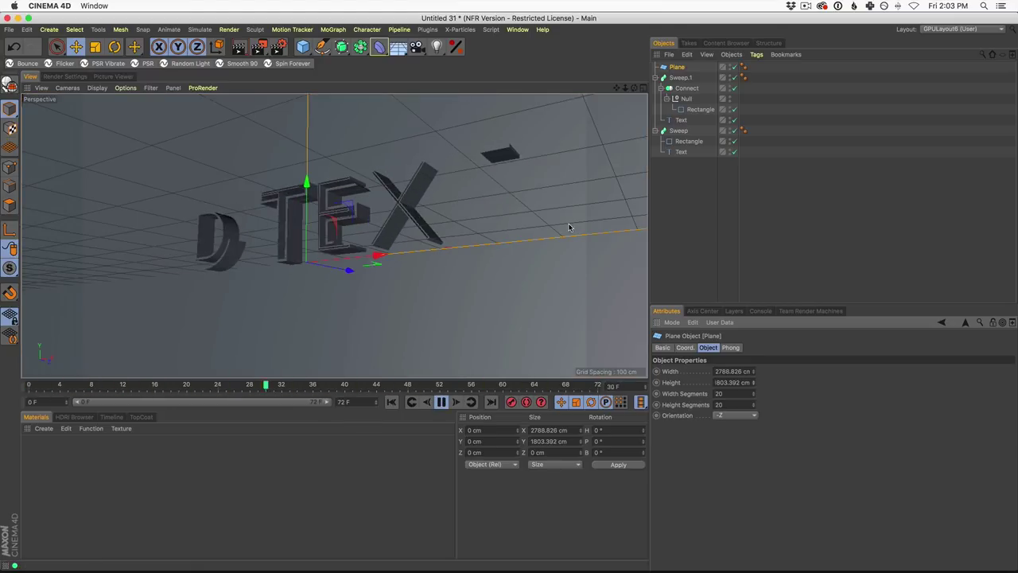
{"action": "left_click", "coordinate": [442, 402]}
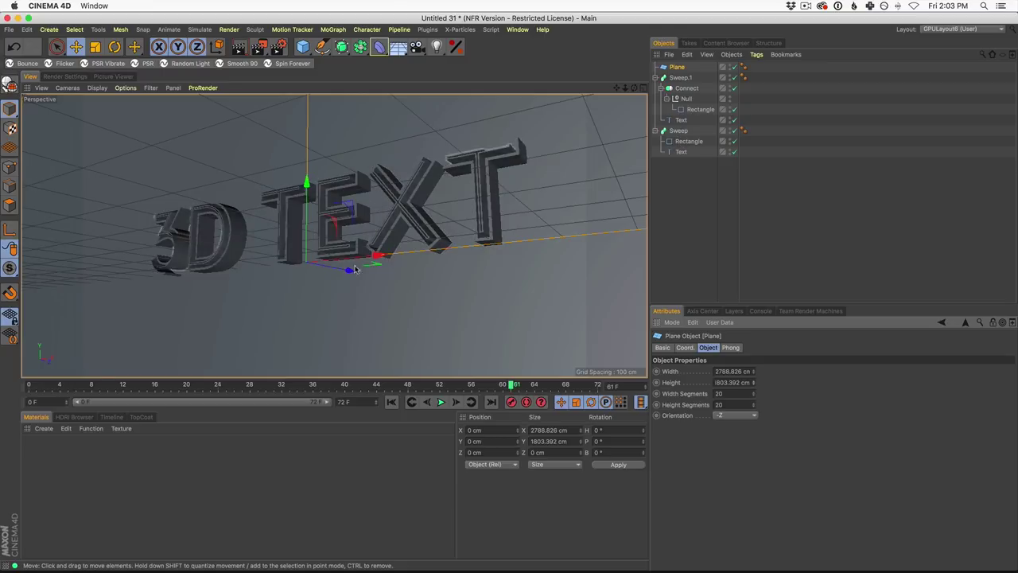
{"action": "left_click_drag", "start_coordinate": [559, 390], "coordinate": [598, 389]}
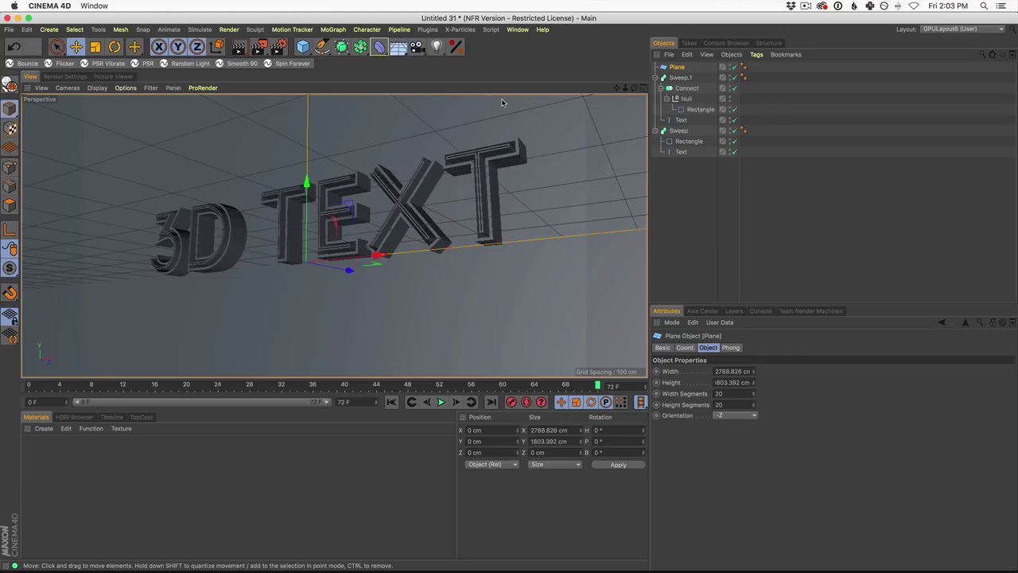
Select the Rectangle profiles of both sweeps and keyframe their Width and Height at frame 72.
{"action": "left_click", "coordinate": [694, 111]}
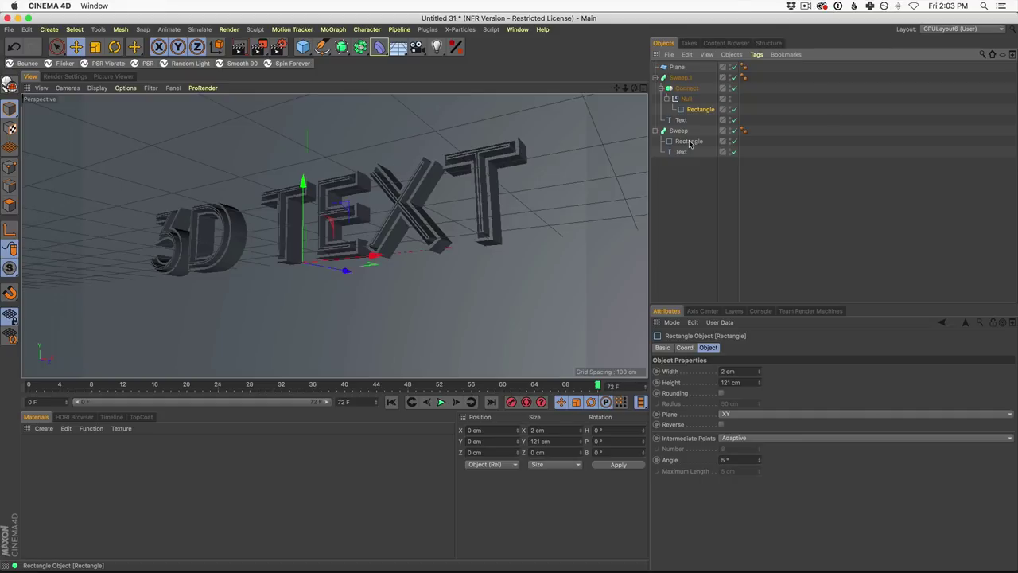
{"action": "left_click", "coordinate": [689, 141], "text": "ctrl"}
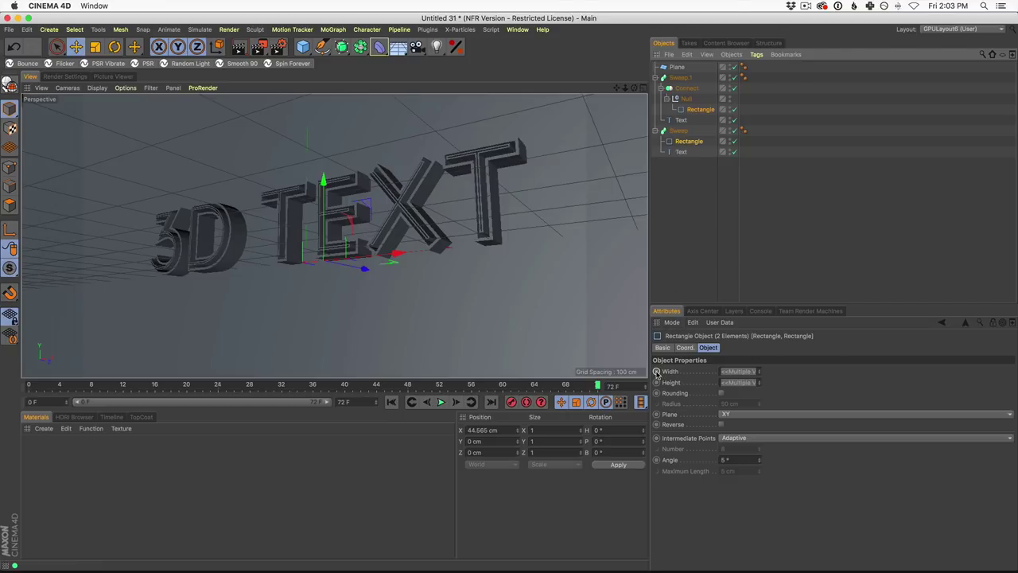
{"action": "left_click", "coordinate": [656, 371]}
{"action": "left_click", "coordinate": [656, 383]}
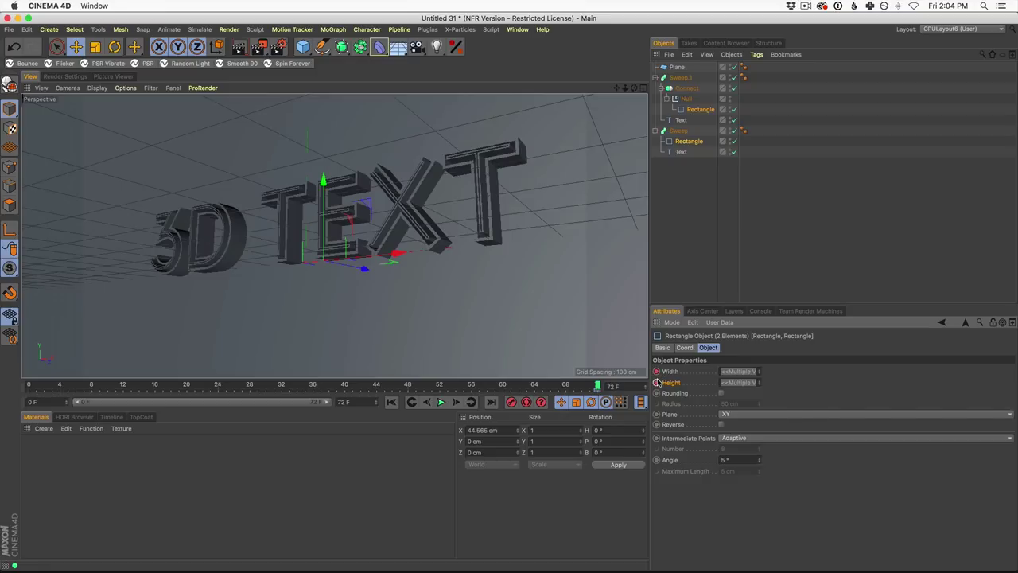
{"action": "left_click", "coordinate": [656, 383]}
At frame 32, set both Rectangle profiles to a width of 1 cm and a height of 10 cm and keyframe both values.
{"action": "left_click_drag", "start_coordinate": [390, 385], "coordinate": [2, 408]}
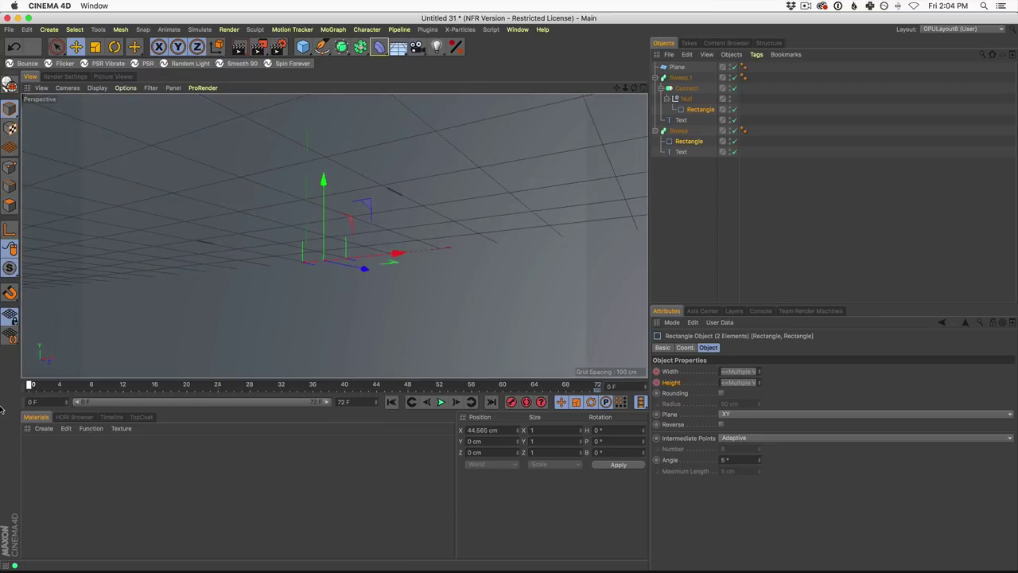
{"action": "left_click_drag", "start_coordinate": [170, 385], "coordinate": [291, 385]}
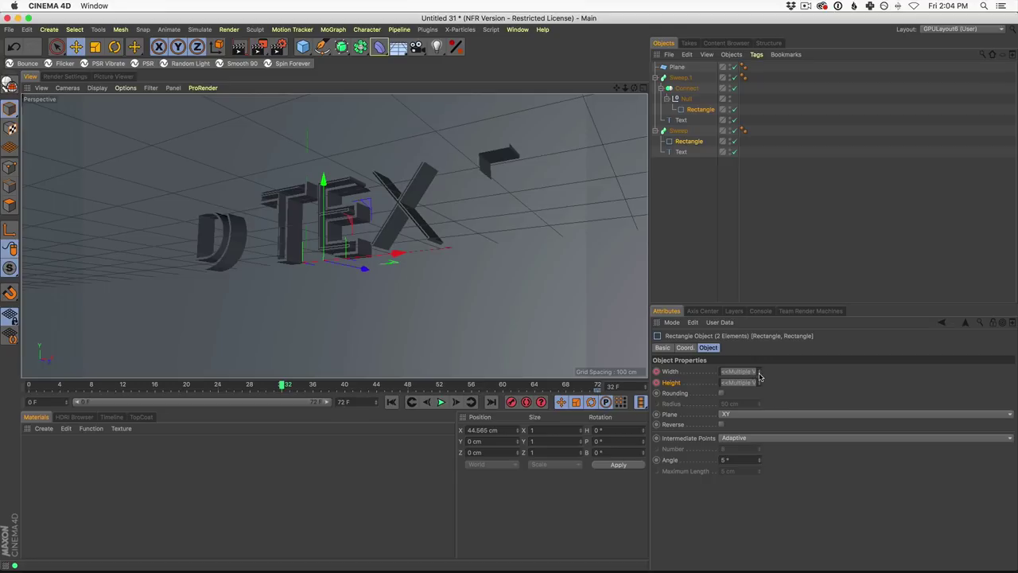
{"action": "left_click_drag", "start_coordinate": [757, 374], "coordinate": [758, 376]}
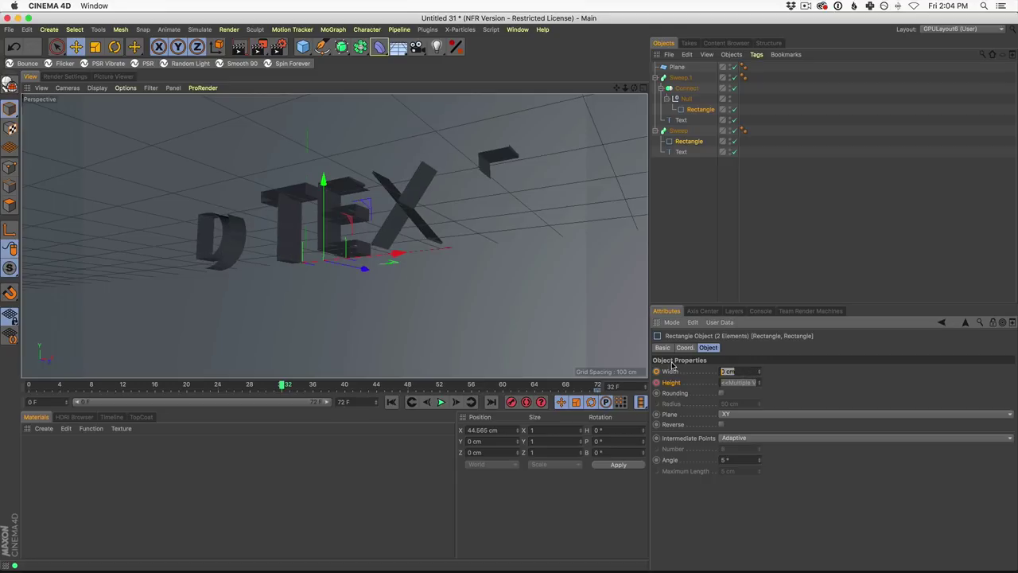
{"action": "type", "text": "1"}
{"action": "key", "text": "Return"}
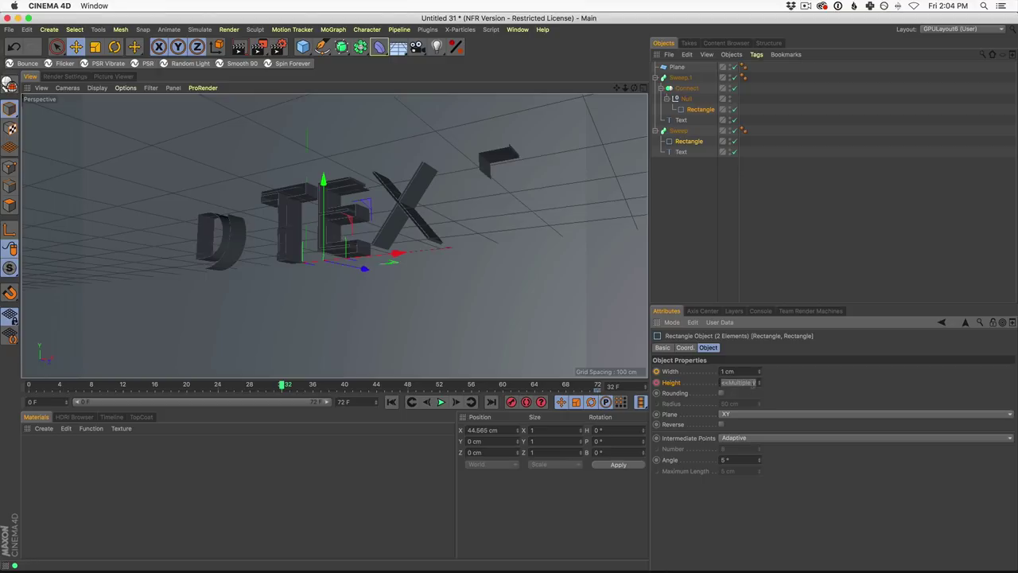
{"action": "left_click", "coordinate": [748, 381]}
{"action": "type", "text": "10"}
{"action": "key", "text": "Return"}
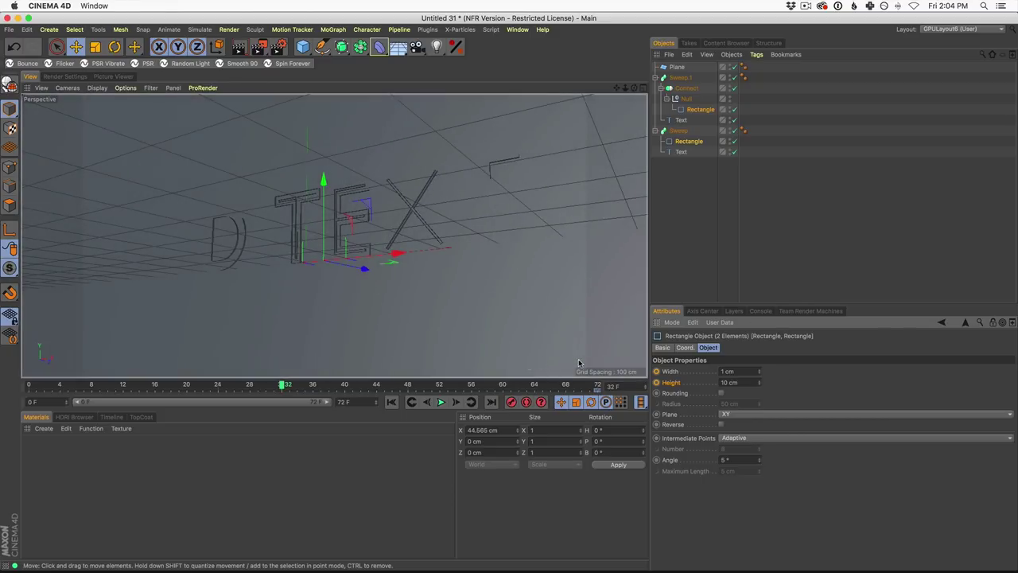
{"action": "left_click", "coordinate": [656, 382]}
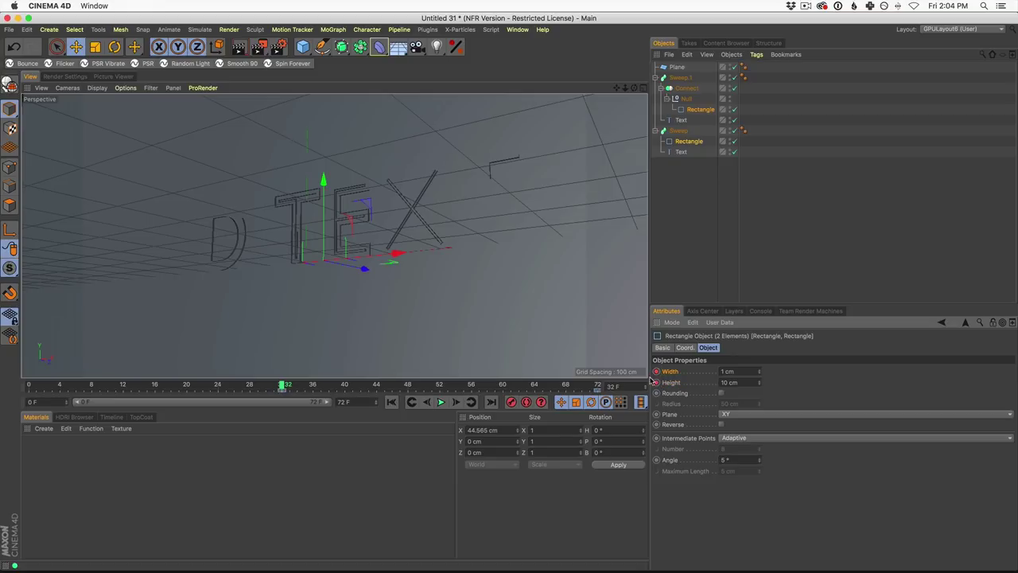
Play the animation and move the Rectangle profiles' size keyframes from frame 32 to frame 0.
{"action": "left_click", "coordinate": [441, 403]}
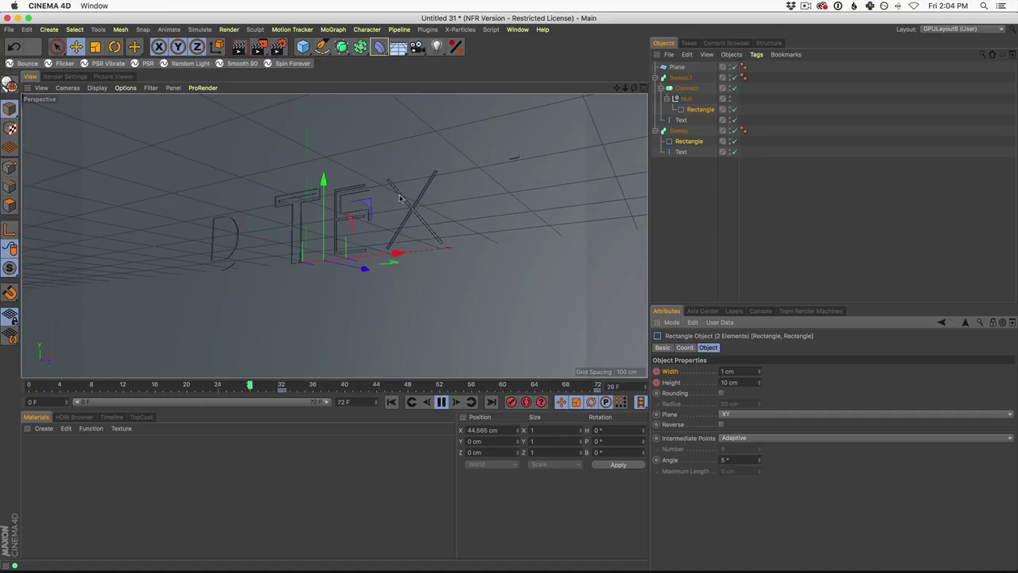
{"action": "left_click", "coordinate": [278, 391]}
{"action": "left_click_drag", "start_coordinate": [52, 390], "coordinate": [29, 389]}
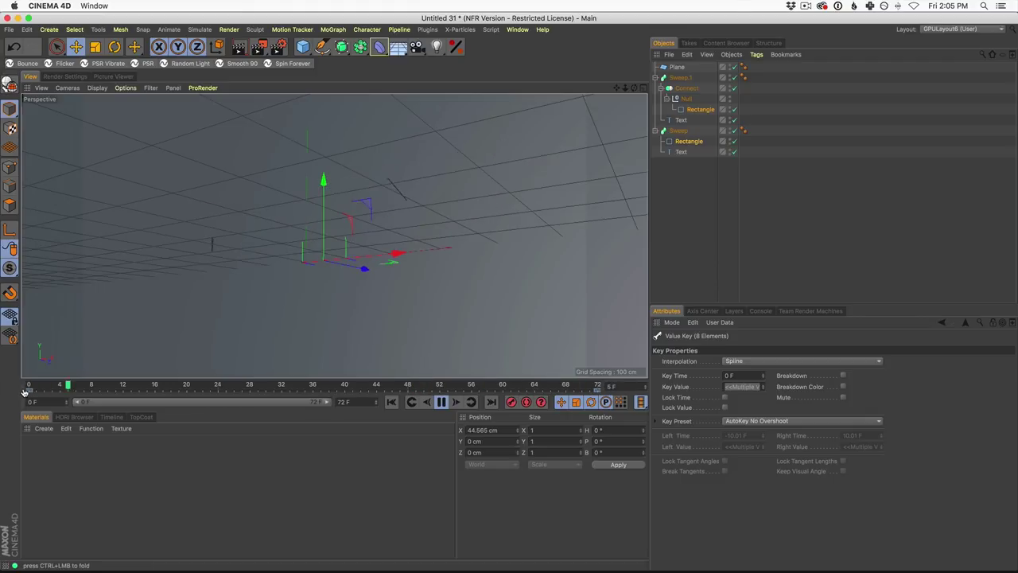
With both Rectangle profiles selected, review the thickness animation up to frame 72 and inspect the finished text from different angles.
{"action": "left_click", "coordinate": [702, 111]}
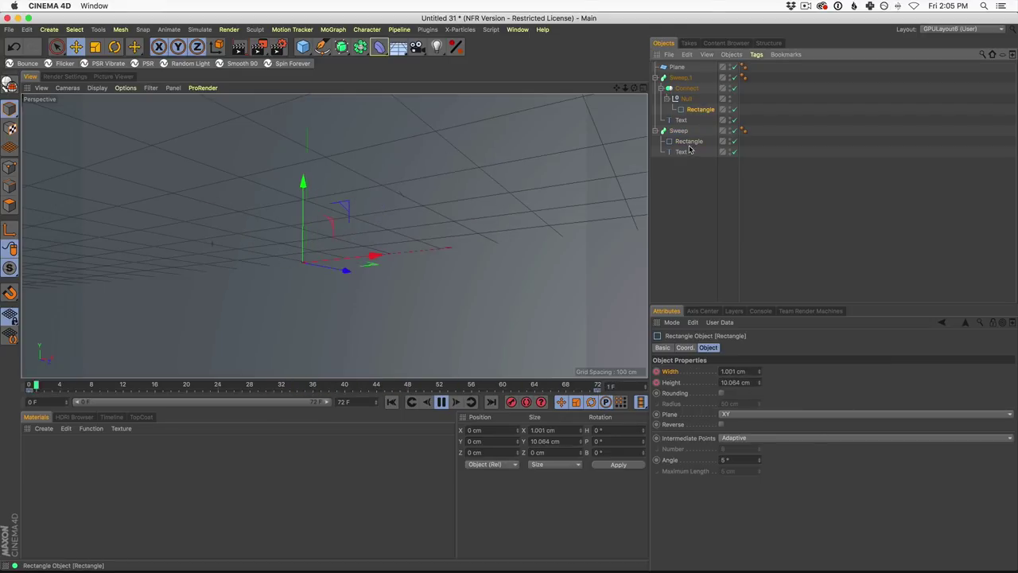
{"action": "left_click", "coordinate": [688, 141], "text": "shift"}
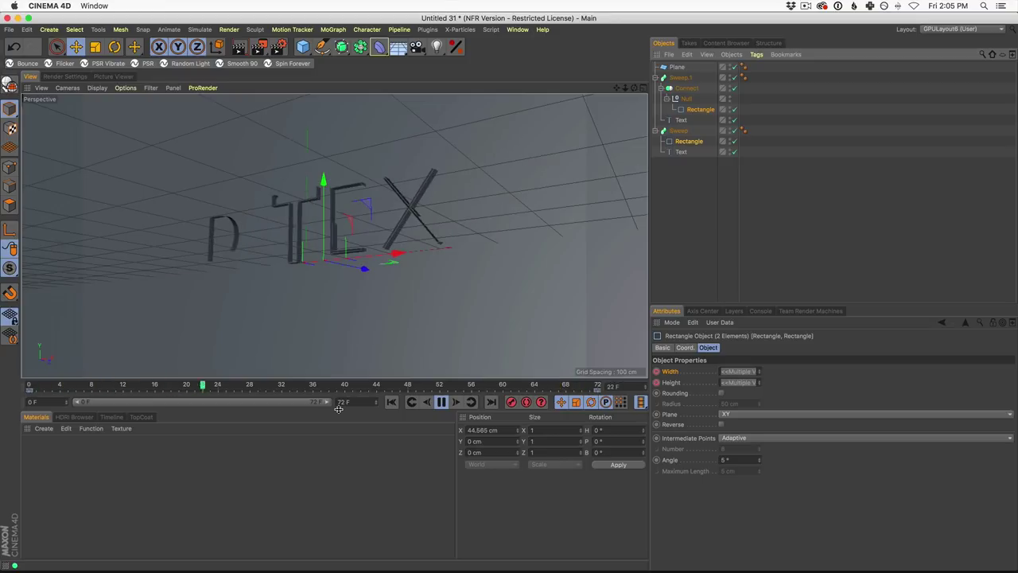
{"action": "left_click", "coordinate": [442, 402]}
{"action": "left_click", "coordinate": [598, 386]}
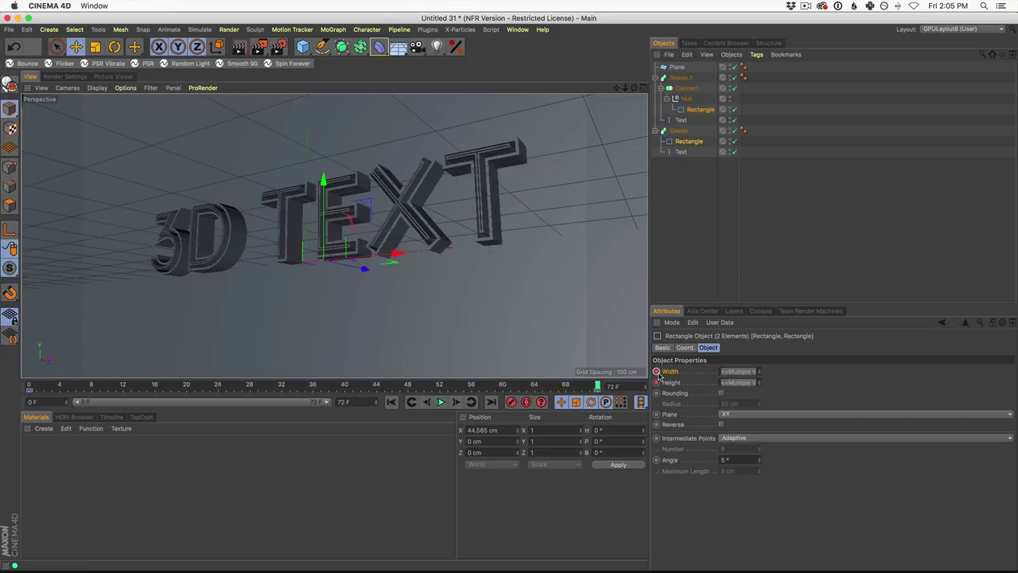
{"action": "mouse_move", "coordinate": [302, 238]}
{"action": "left_mouse_down", "text": "alt"}
{"action": "mouse_move", "coordinate": [228, 190]}
{"action": "mouse_move", "coordinate": [287, 207]}
{"action": "mouse_move", "coordinate": [315, 233]}
{"action": "left_mouse_up", "text": "alt"}
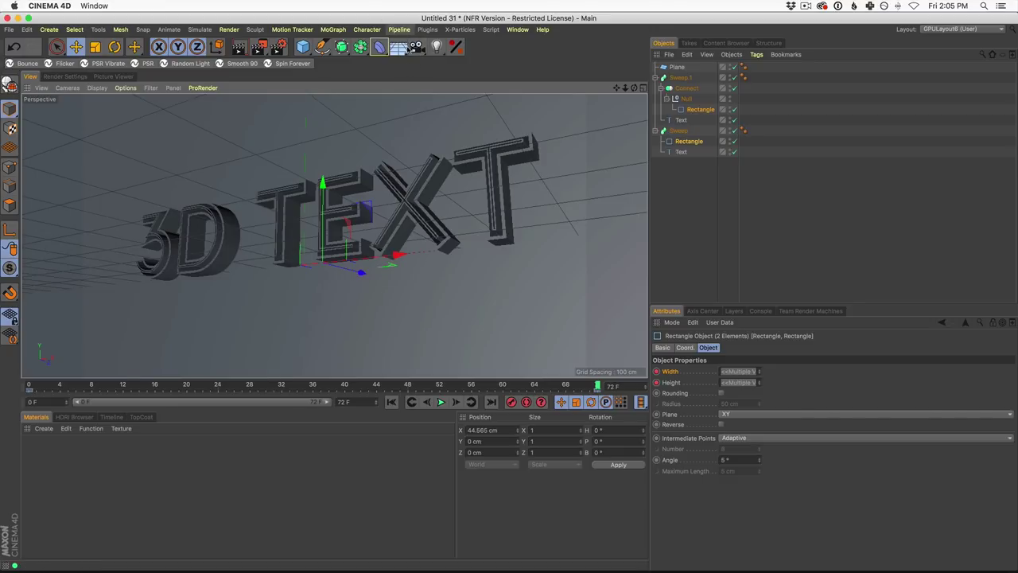
{"action": "left_click_drag", "start_coordinate": [374, 227], "coordinate": [309, 270], "text": "alt"}
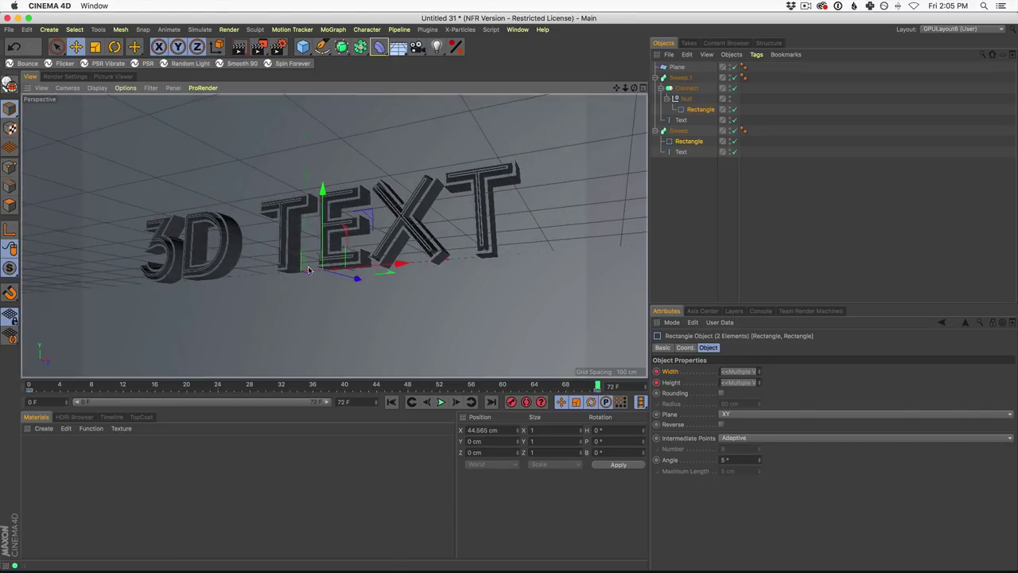
Create a new standard material and apply it to the original Sweep.
{"action": "left_click", "coordinate": [186, 478]}
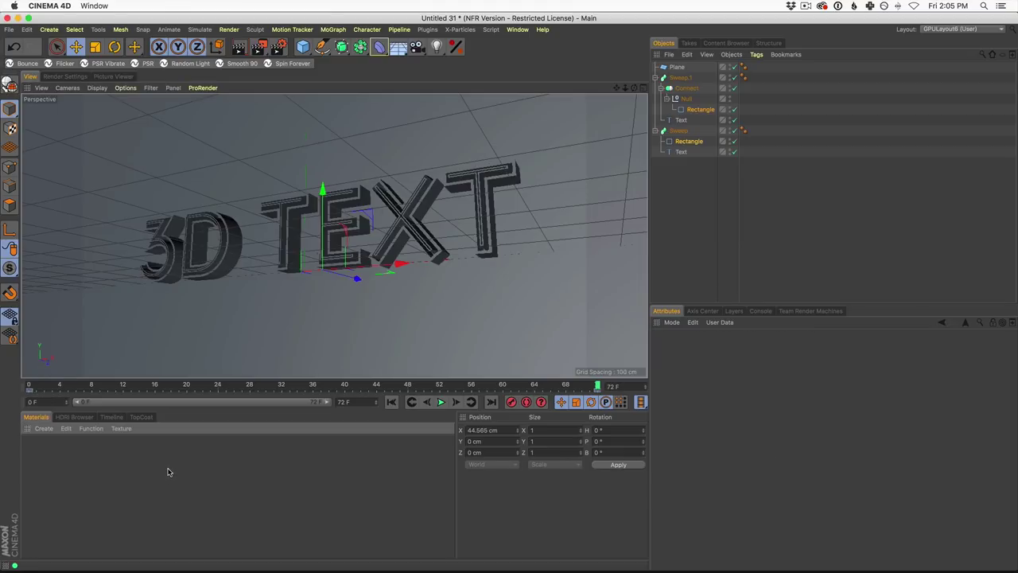
{"action": "left_click", "coordinate": [44, 431]}
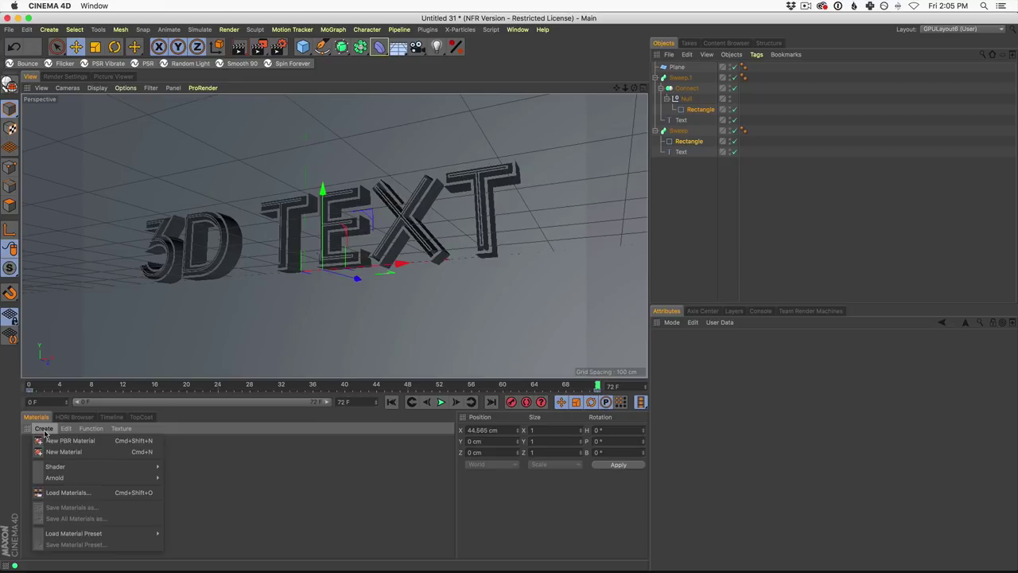
{"action": "key", "text": "Escape"}
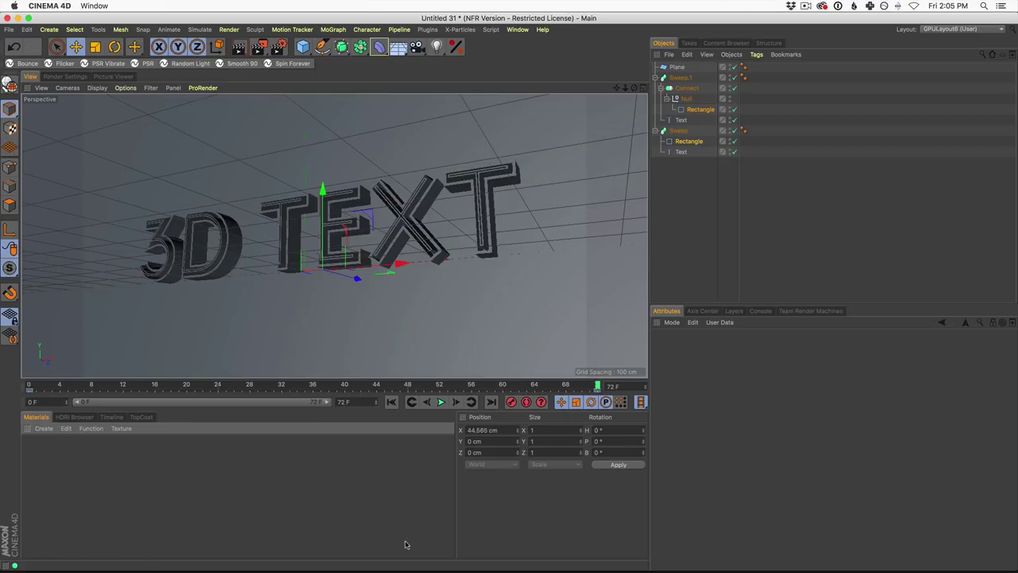
{"action": "left_click", "coordinate": [41, 431]}
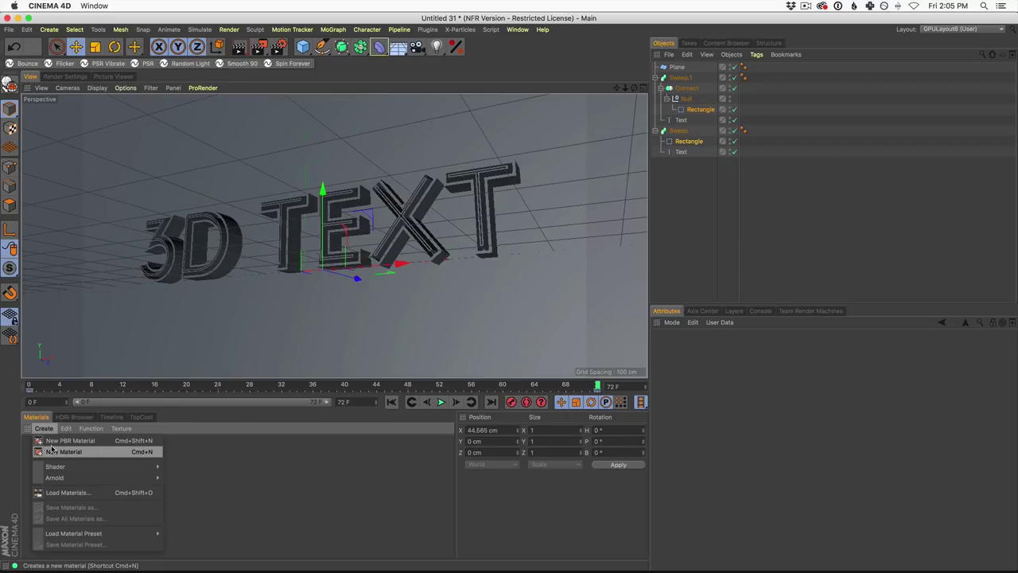
{"action": "key", "text": "Escape"}
{"action": "double_click", "coordinate": [54, 454]}
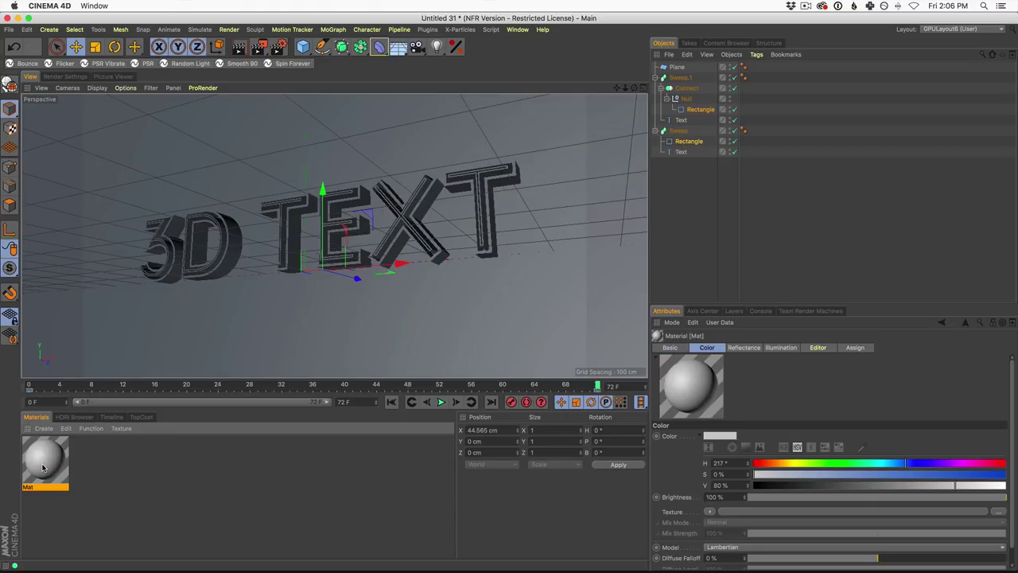
{"action": "left_click_drag", "start_coordinate": [37, 454], "coordinate": [688, 134]}
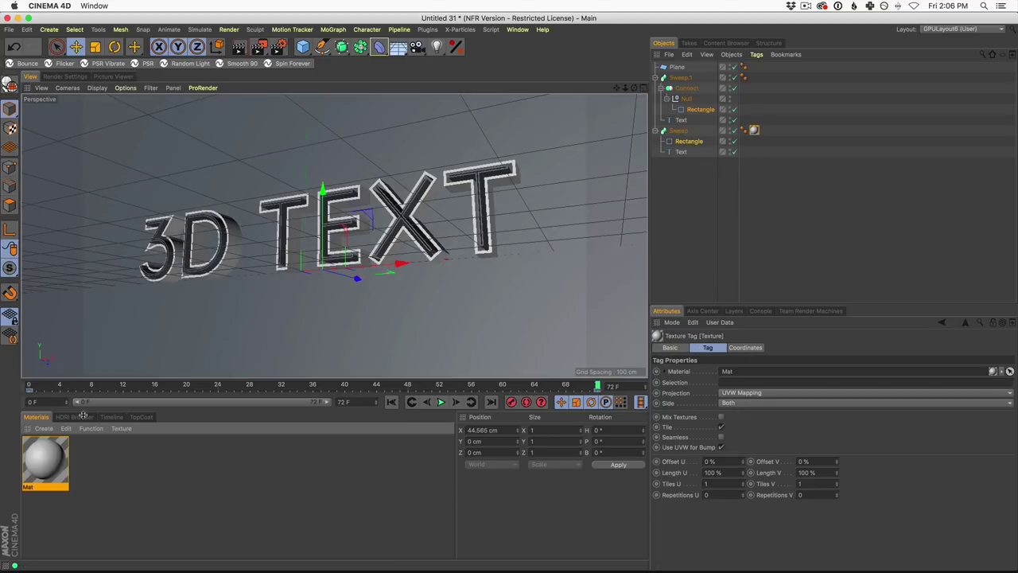
Create a second standard material, open it in the Material Editor and disable its Color channel.
{"action": "left_click", "coordinate": [43, 430]}
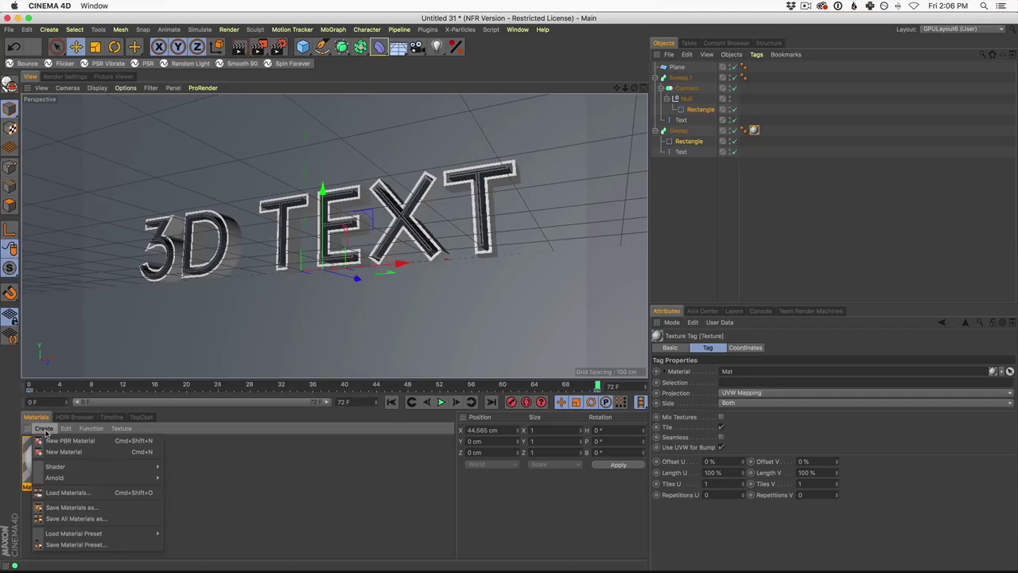
{"action": "left_click", "coordinate": [59, 452]}
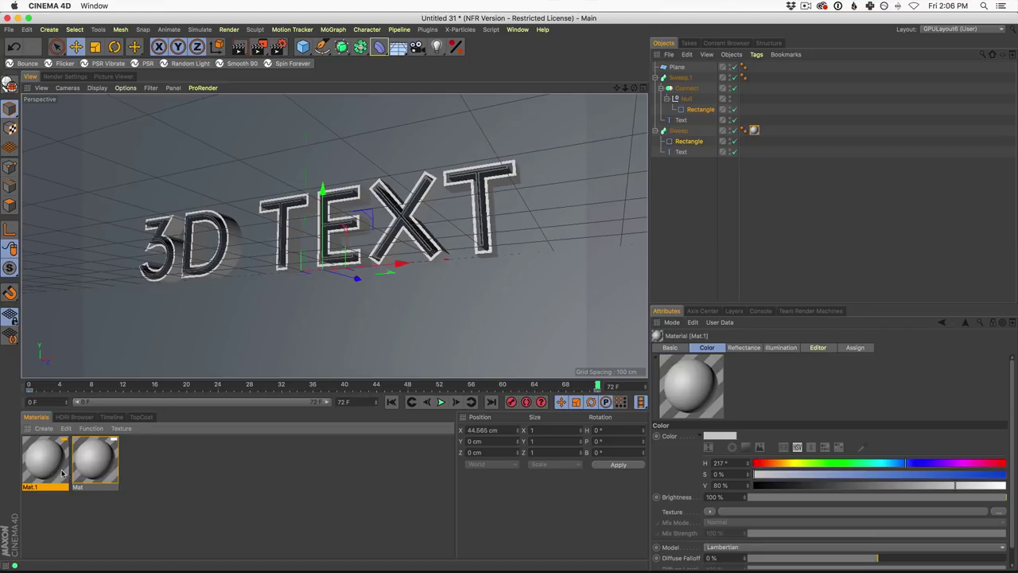
{"action": "double_click", "coordinate": [45, 468]}
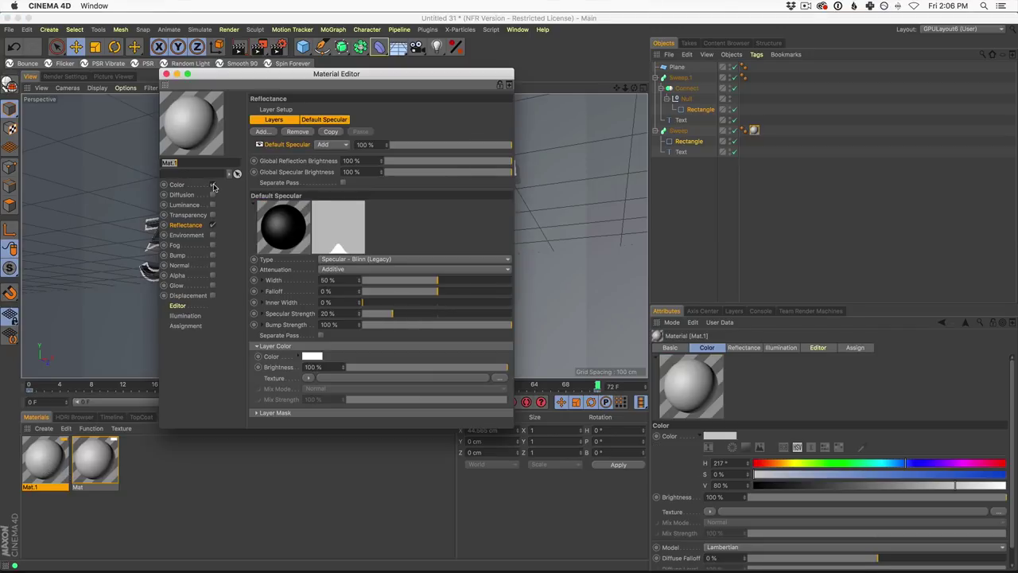
{"action": "left_click_drag", "start_coordinate": [262, 82], "coordinate": [331, 149]}
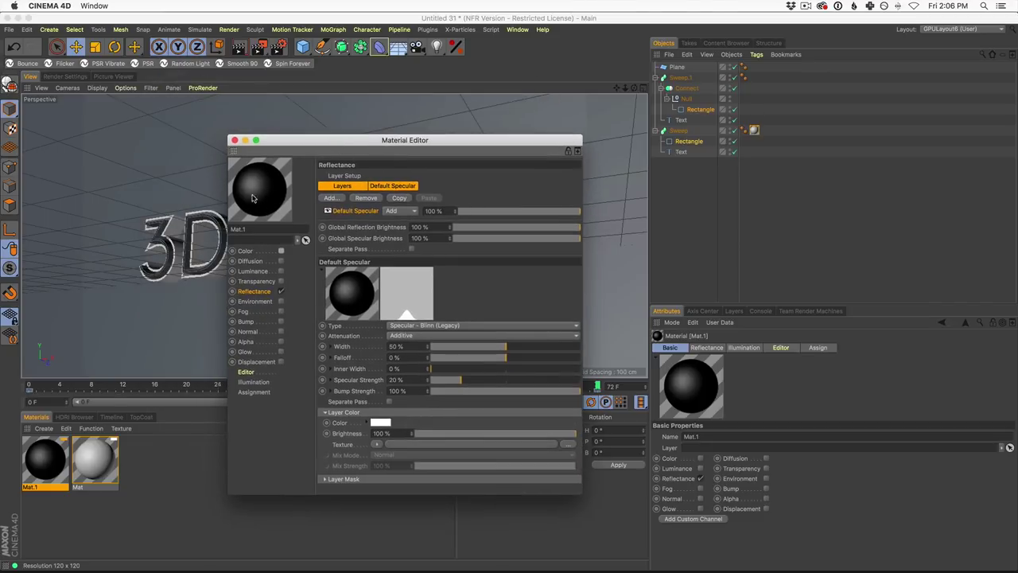
Apply the black material to the Sweep.1 object and close the Material Editor.
{"action": "left_click_drag", "start_coordinate": [44, 468], "coordinate": [681, 79]}
{"action": "left_click", "coordinate": [234, 140]}
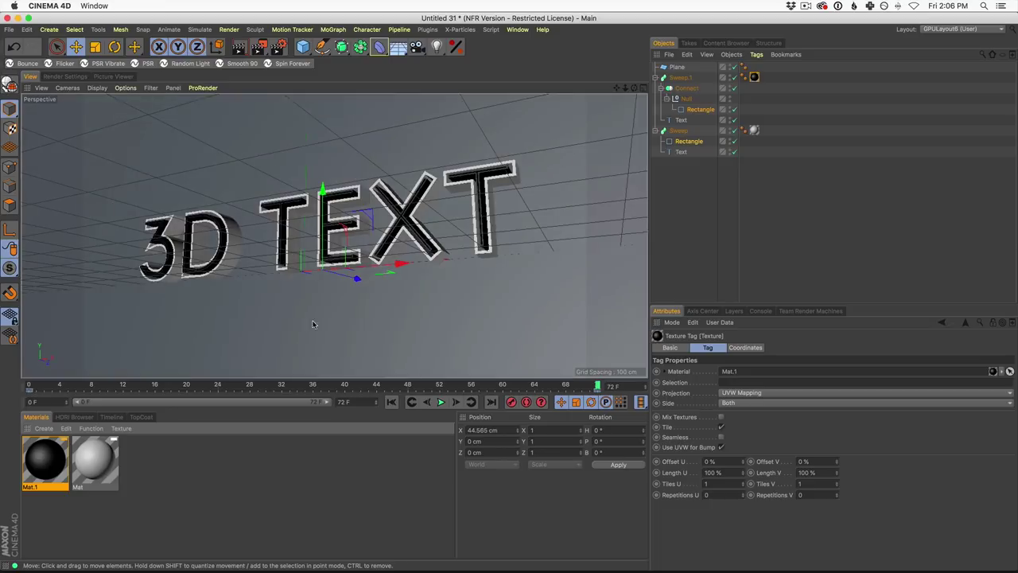
Create a third standard material and set its color to a medium blue with hue 212° and saturation 67%.
{"action": "left_click", "coordinate": [44, 428]}
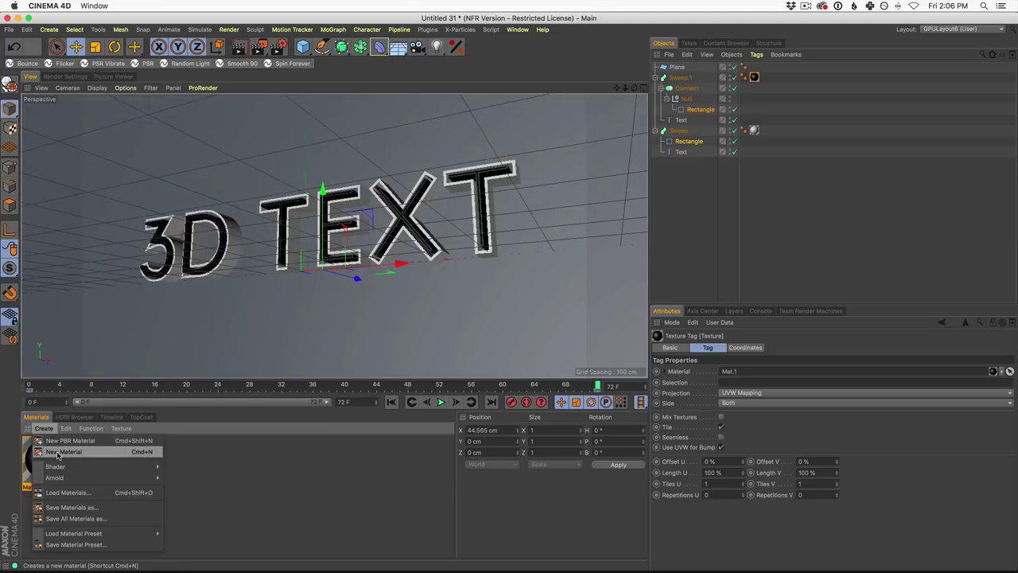
{"action": "left_click", "coordinate": [57, 452]}
{"action": "double_click", "coordinate": [47, 466]}
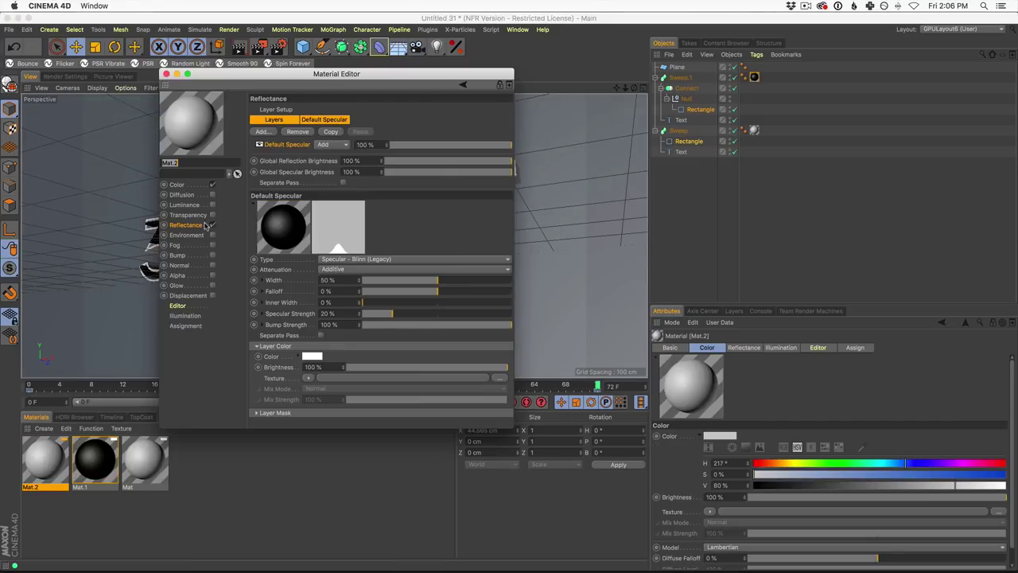
{"action": "left_click", "coordinate": [176, 185]}
{"action": "mouse_move", "coordinate": [433, 150]}
{"action": "left_mouse_down"}
{"action": "mouse_move", "coordinate": [455, 148]}
{"action": "mouse_move", "coordinate": [466, 165]}
{"action": "mouse_move", "coordinate": [445, 137]}
{"action": "left_mouse_up"}
{"action": "left_click", "coordinate": [466, 160]}
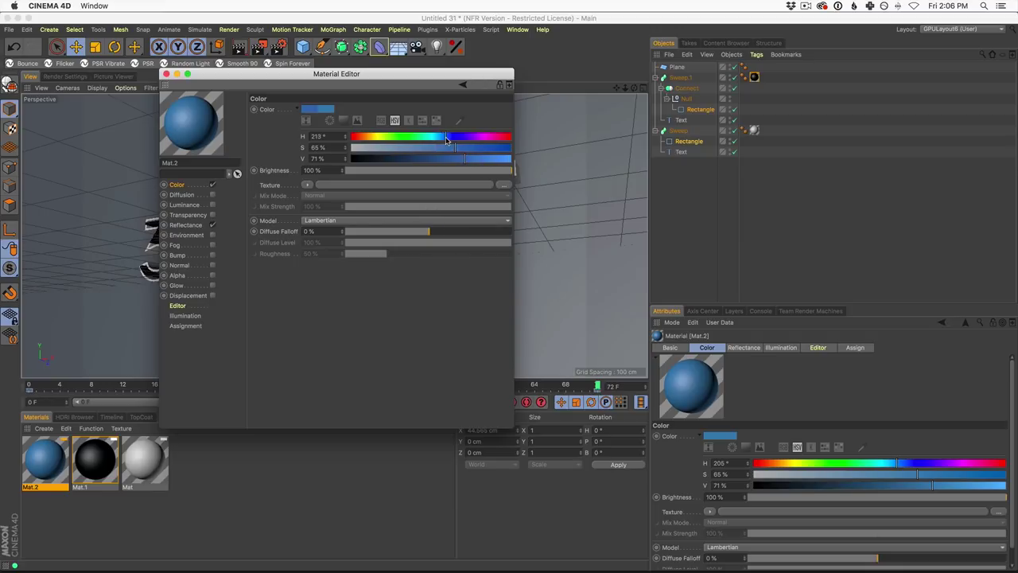
{"action": "left_click", "coordinate": [459, 148]}
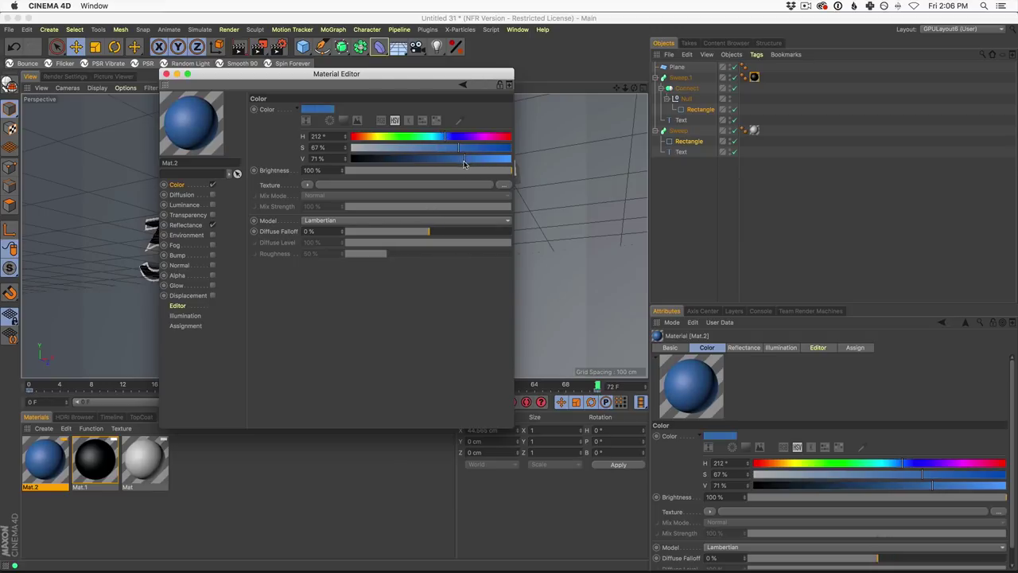
Apply the blue material to the Plane and deepen its color to saturation 75% and value 63%.
{"action": "left_click_drag", "start_coordinate": [218, 75], "coordinate": [268, 238]}
{"action": "left_click_drag", "start_coordinate": [244, 287], "coordinate": [375, 158]}
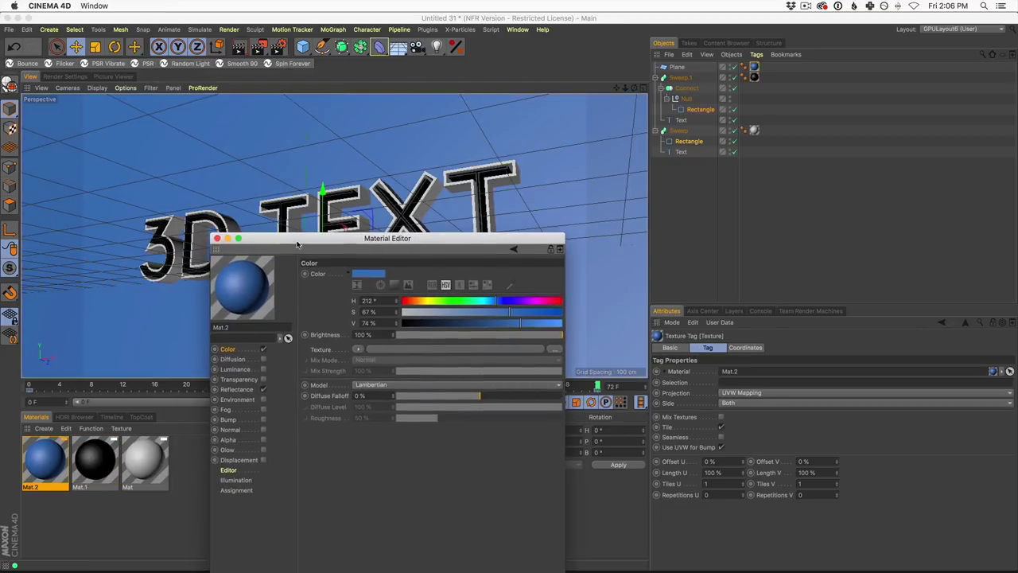
{"action": "mouse_move", "coordinate": [495, 303]}
{"action": "left_mouse_down"}
{"action": "mouse_move", "coordinate": [501, 328]}
{"action": "mouse_move", "coordinate": [521, 311]}
{"action": "mouse_move", "coordinate": [494, 304]}
{"action": "left_mouse_up"}
{"action": "left_click", "coordinate": [515, 303]}
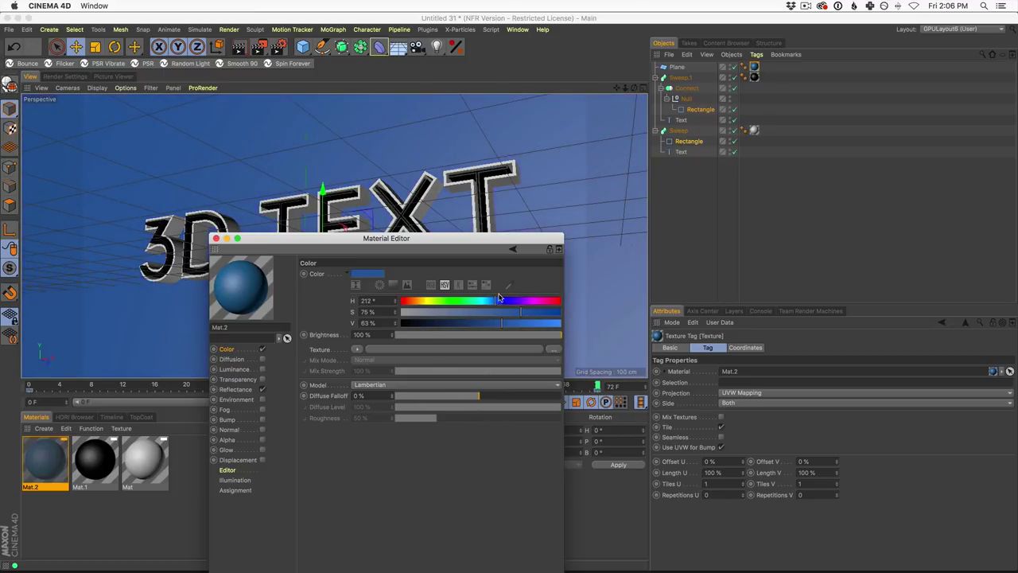
{"action": "left_click", "coordinate": [215, 239]}
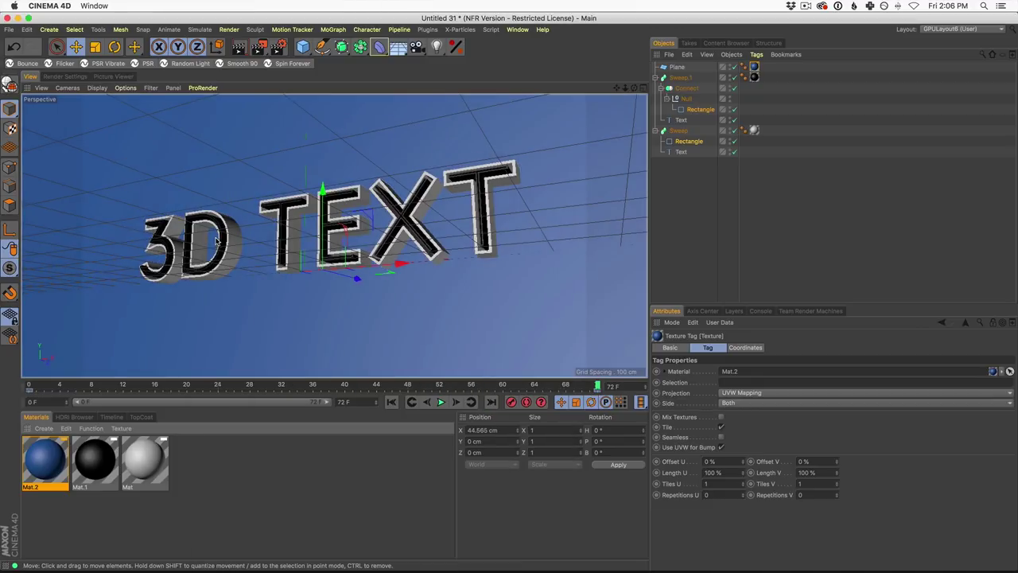
Render the current view to check the materials on the text and backdrop.
{"action": "left_click_drag", "start_coordinate": [322, 334], "coordinate": [238, 408], "text": "alt"}
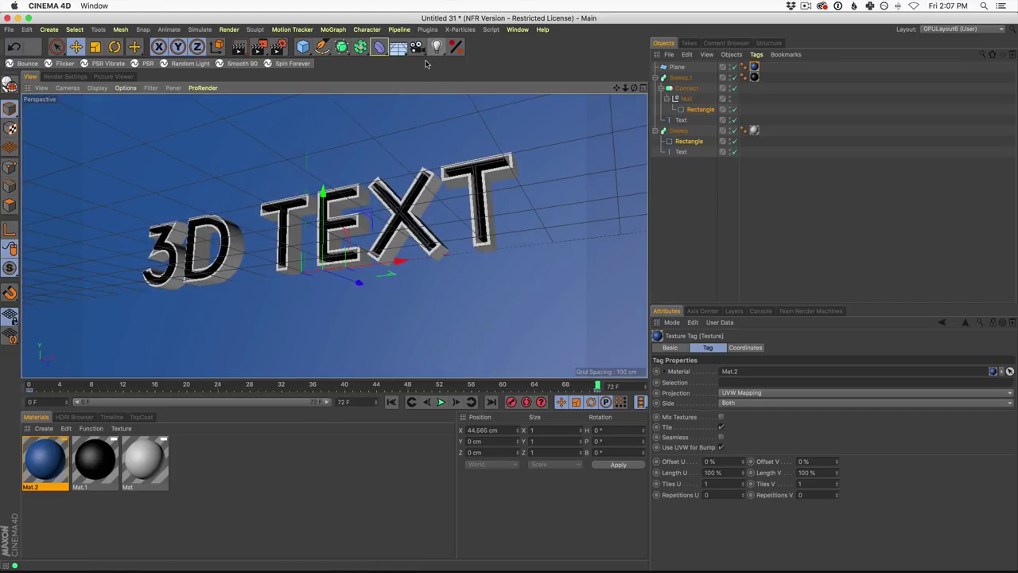
{"action": "left_click", "coordinate": [238, 49]}
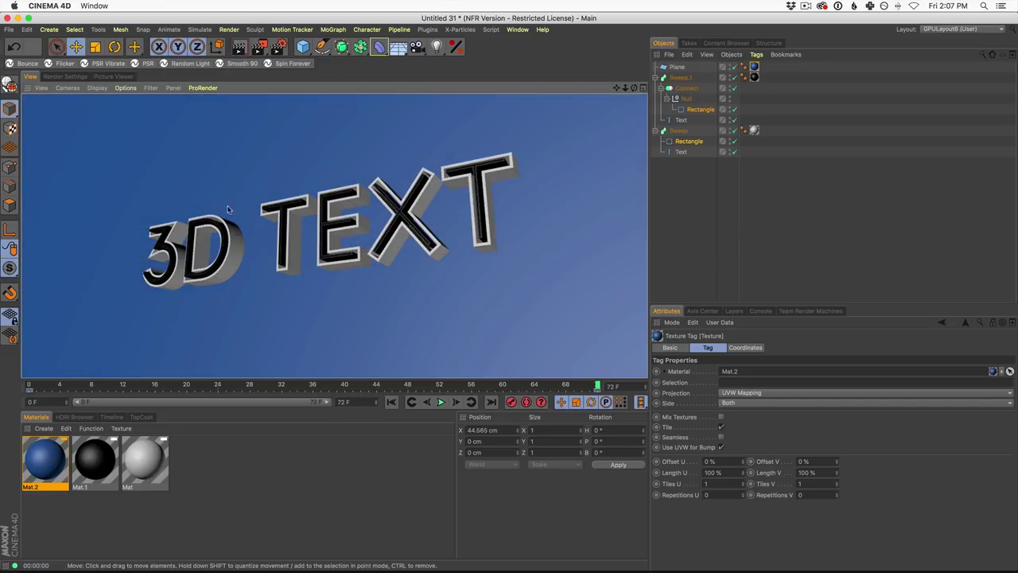
{"action": "left_click_drag", "start_coordinate": [221, 205], "coordinate": [299, 230], "text": "alt"}
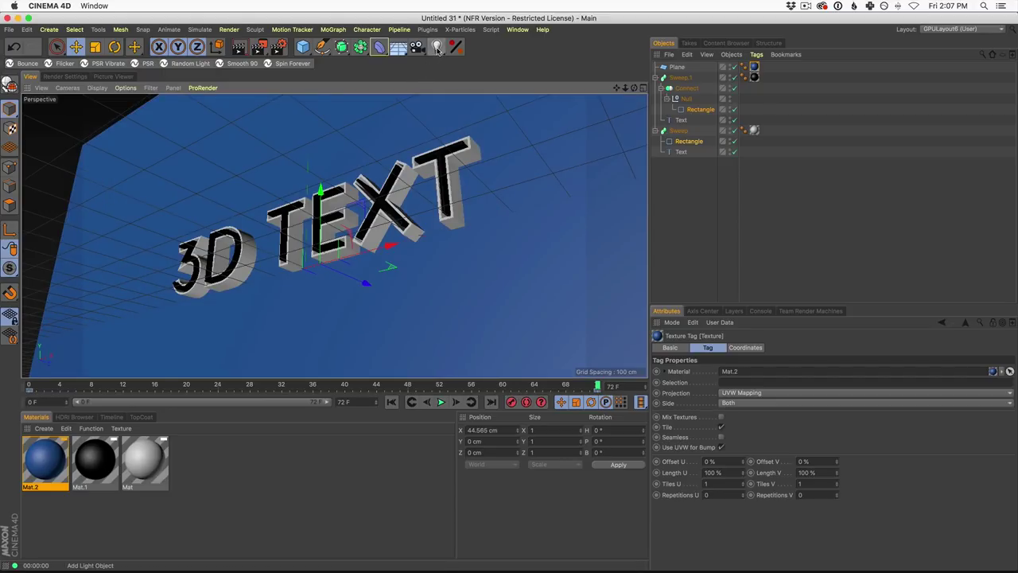
Add an area light, move it in front of the text to about Z -432 cm and test-render the view.
{"action": "left_click", "coordinate": [437, 49]}
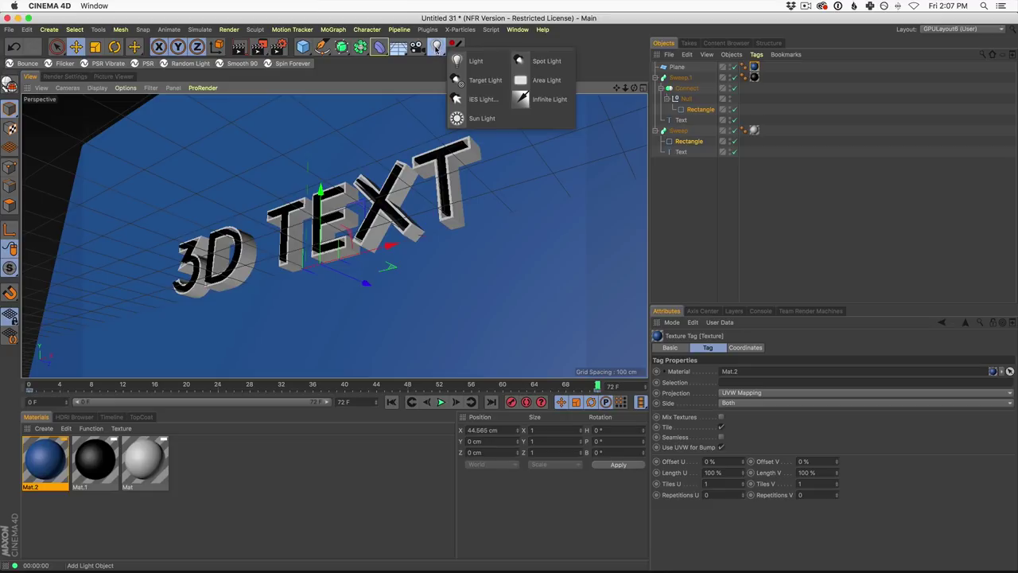
{"action": "left_click", "coordinate": [544, 80]}
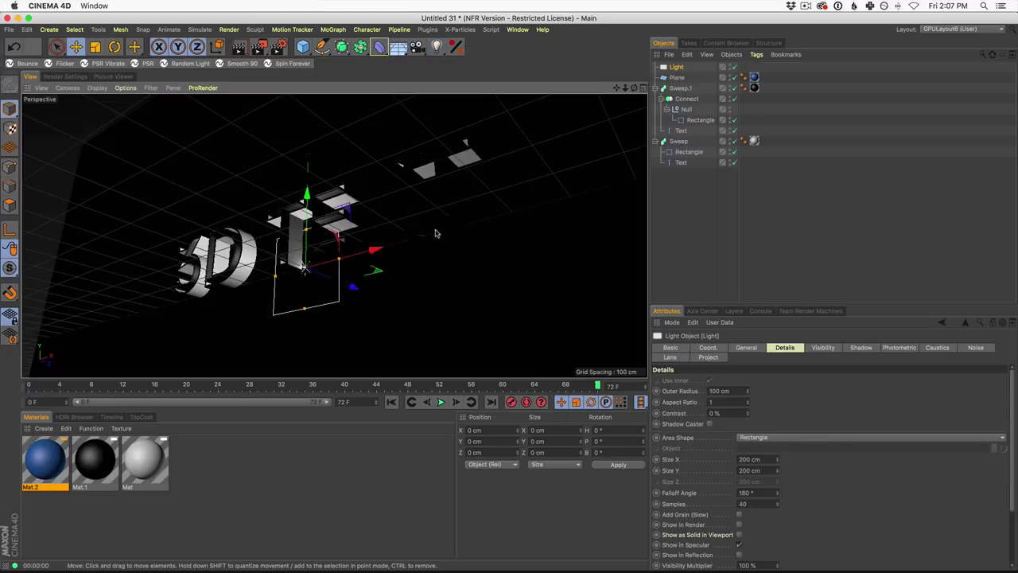
{"action": "left_click_drag", "start_coordinate": [354, 287], "coordinate": [208, 230]}
{"action": "left_click", "coordinate": [238, 47]}
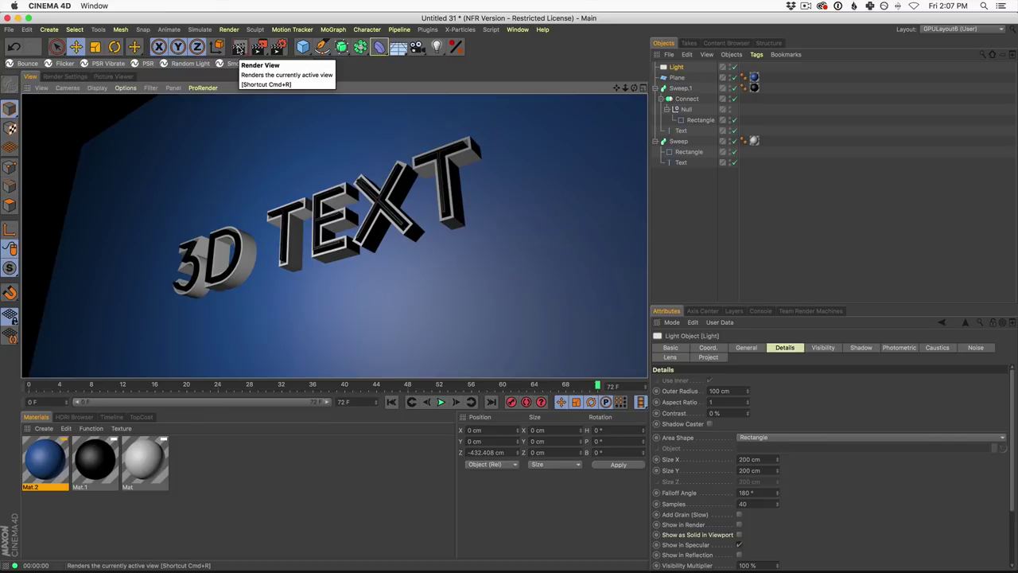
{"action": "left_click", "coordinate": [692, 238]}
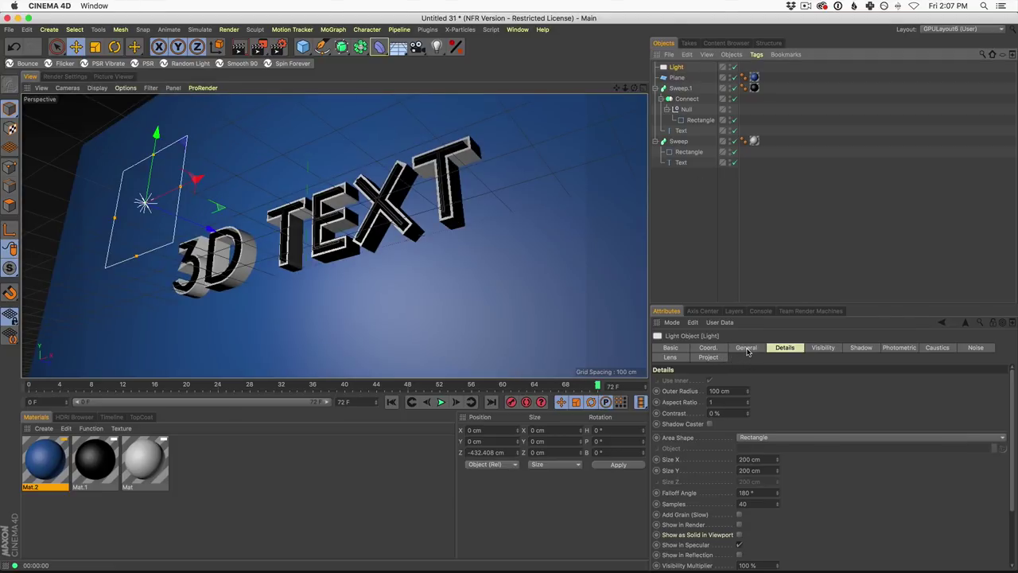
Set the light's shadow type to Area and render the view to check the shadows.
{"action": "left_click", "coordinate": [746, 348]}
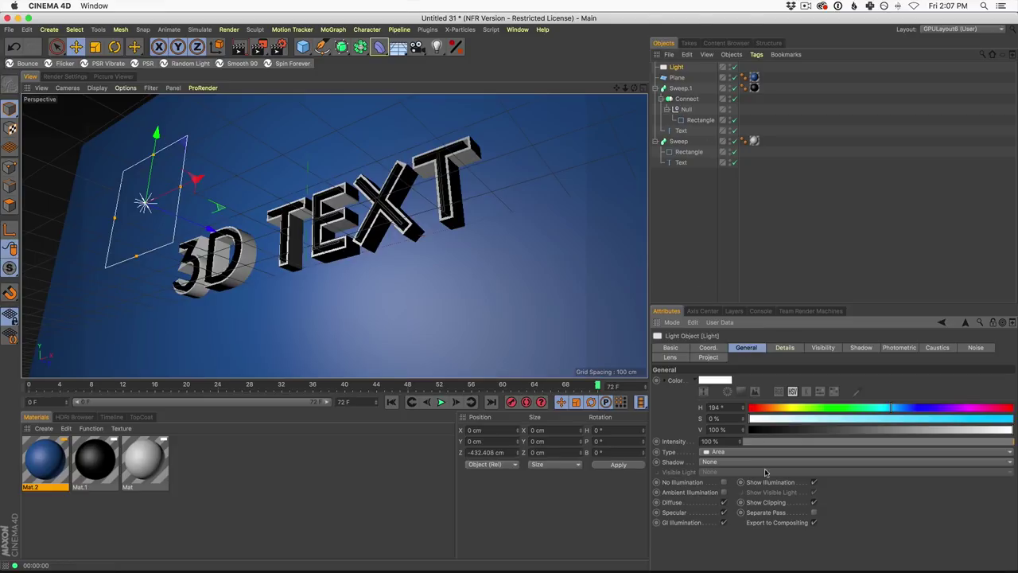
{"action": "left_click", "coordinate": [728, 462]}
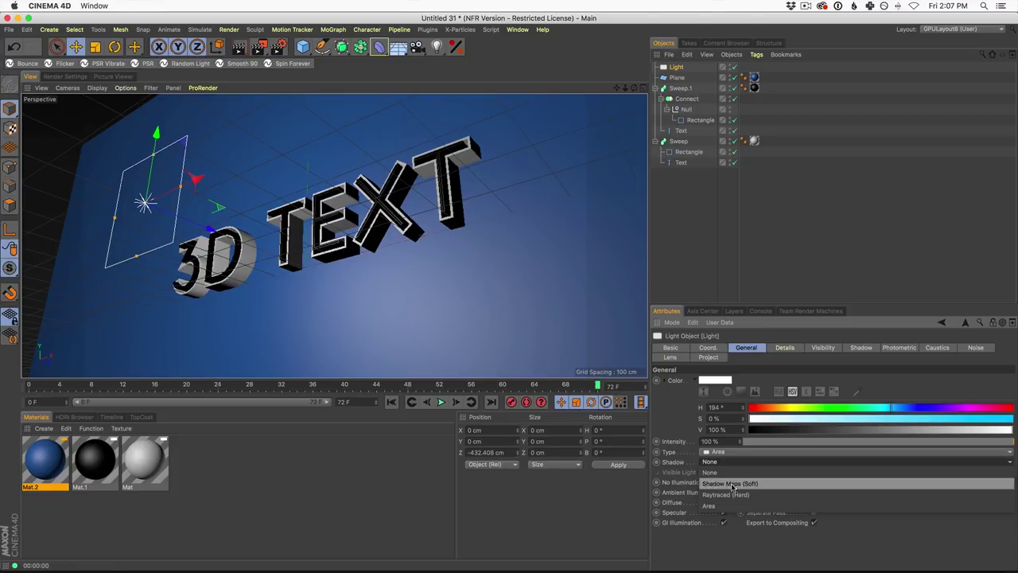
{"action": "left_click", "coordinate": [731, 505]}
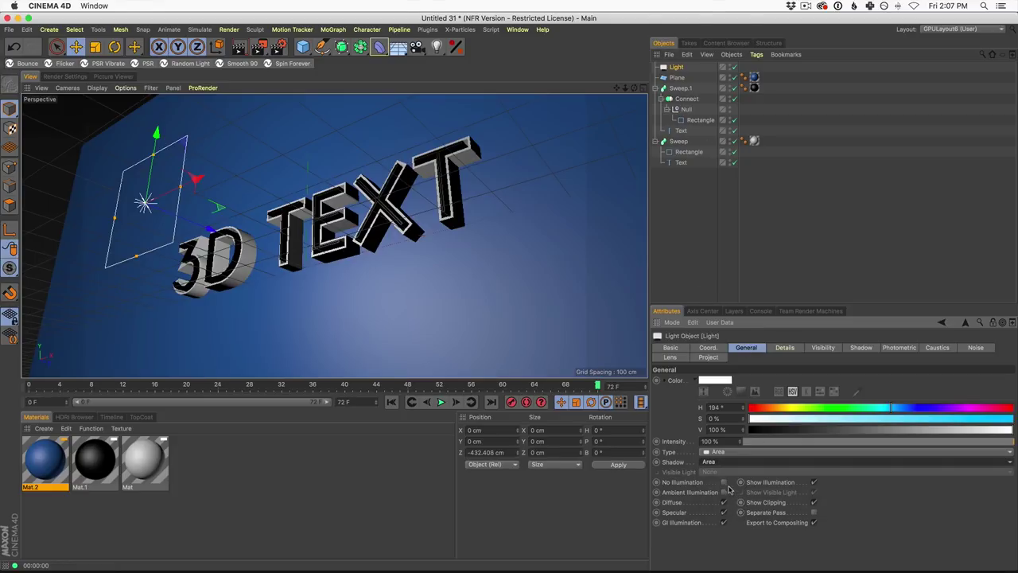
{"action": "left_click", "coordinate": [240, 46]}
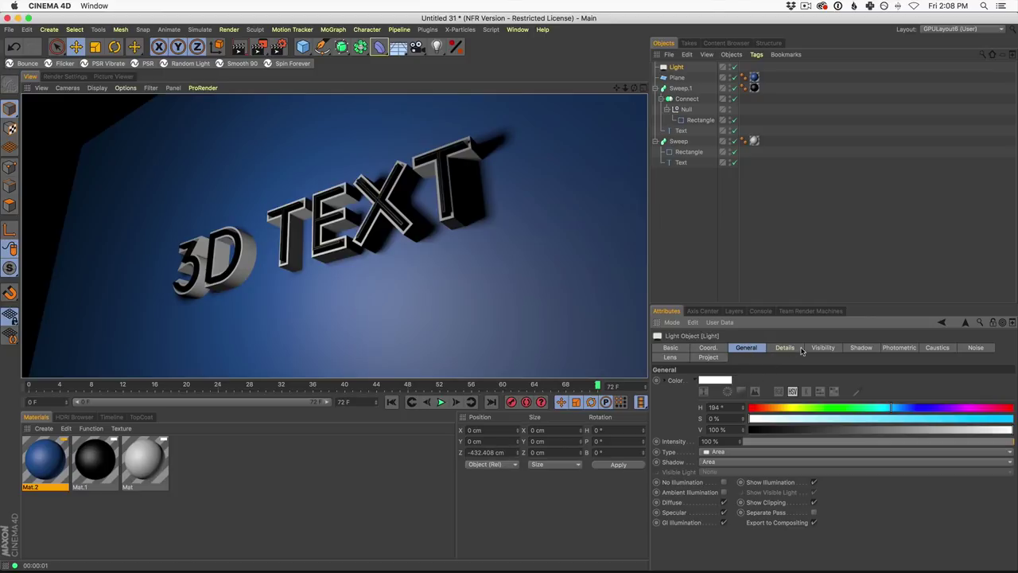
Set the light's falloff to Inverse Square (Physically Accurate).
{"action": "left_click", "coordinate": [785, 348]}
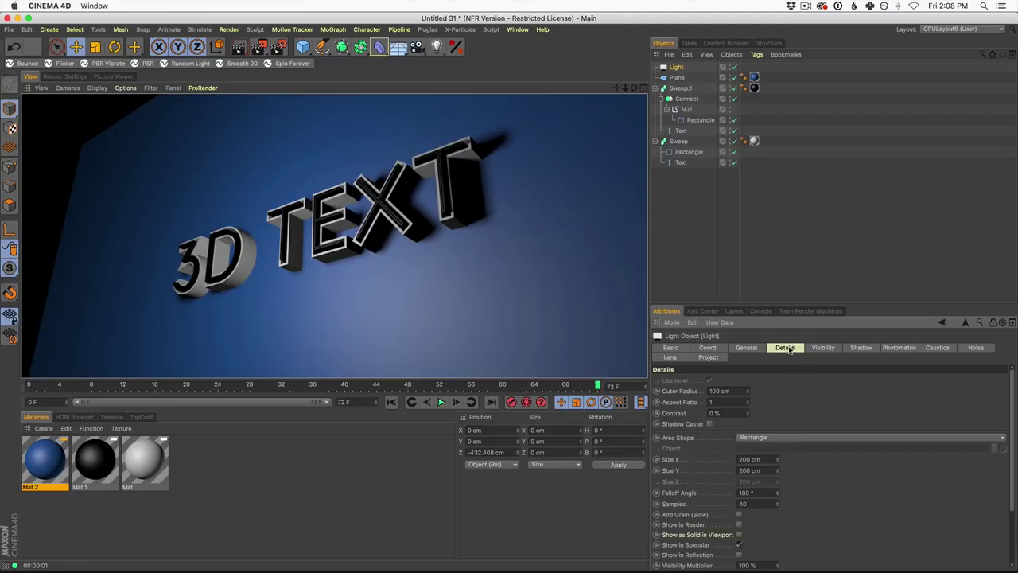
{"action": "scroll", "coordinate": [830, 495], "scroll_direction": "down", "scroll_amount": 3}
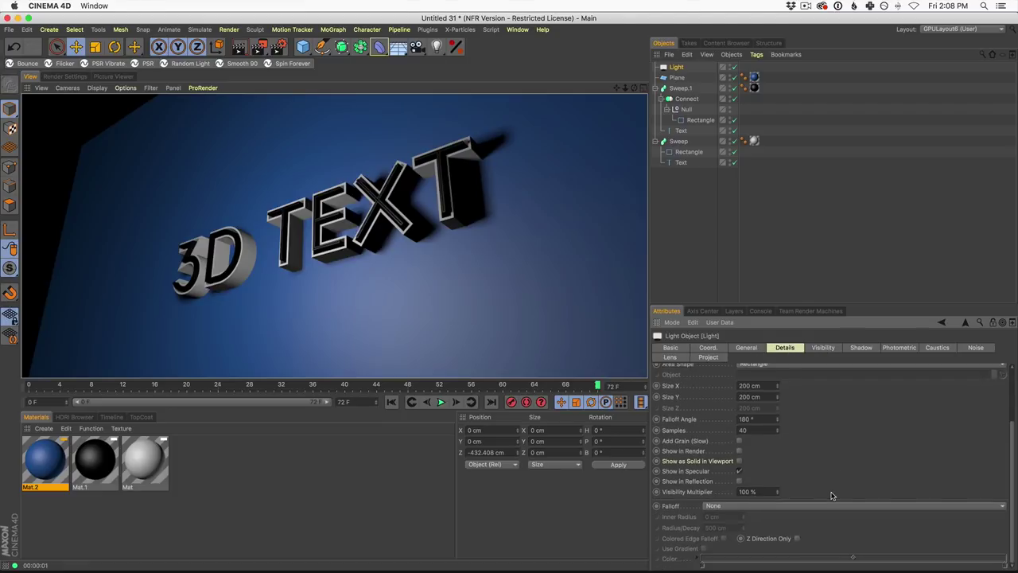
{"action": "left_click", "coordinate": [728, 506]}
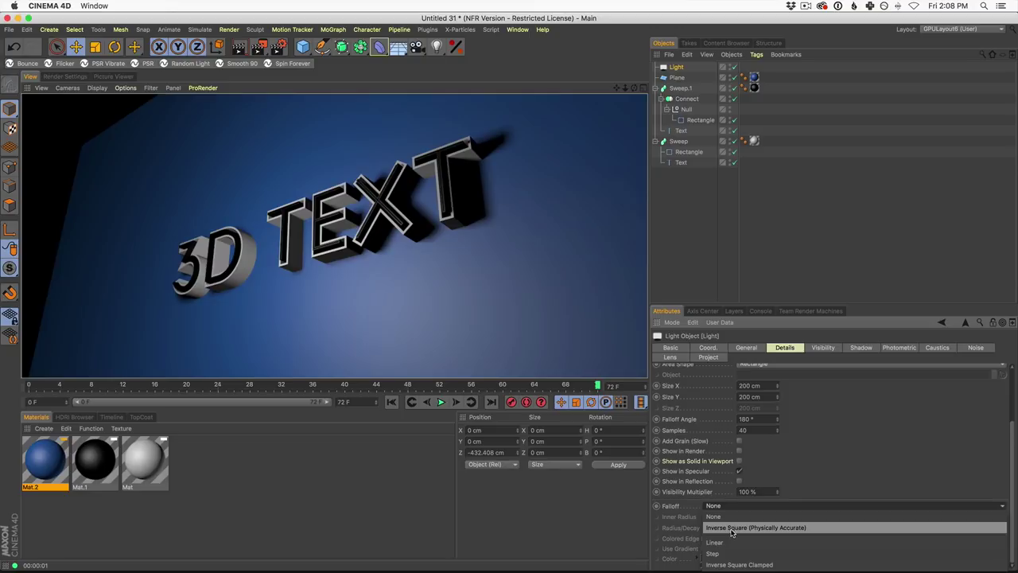
{"action": "left_click", "coordinate": [734, 529]}
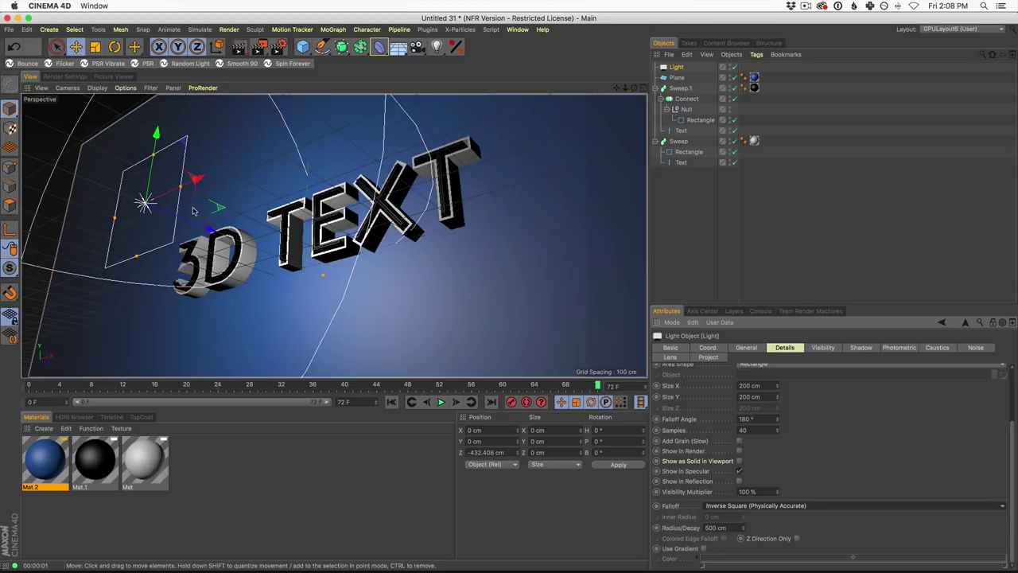
Raise the light above the text to about Y 375 cm and tilt it to a pitch of about -27°.
{"action": "left_click_drag", "start_coordinate": [314, 199], "coordinate": [344, 250], "text": "alt"}
{"action": "left_click_drag", "start_coordinate": [306, 188], "coordinate": [308, 129]}
{"action": "key", "text": "r"}
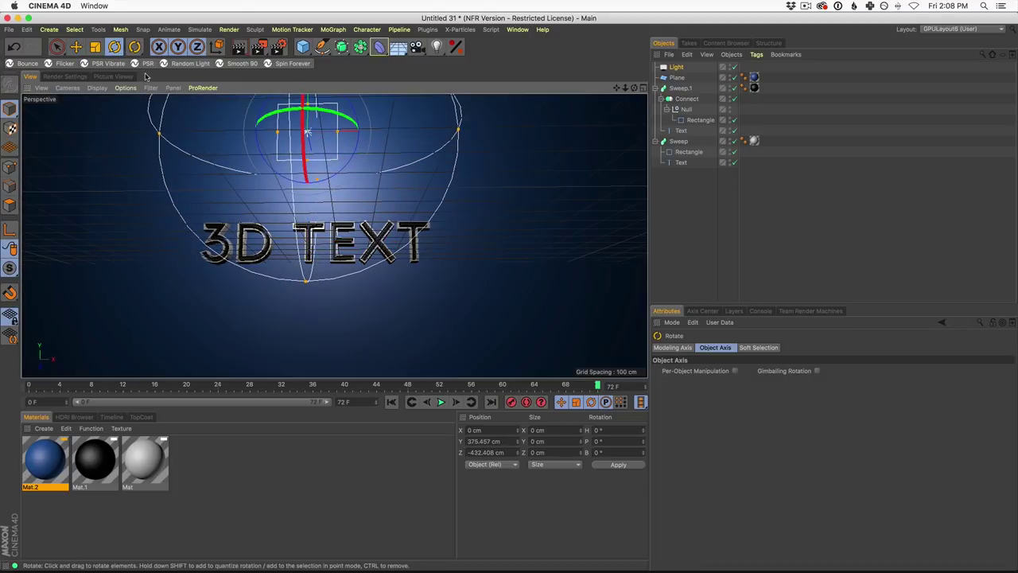
{"action": "left_click_drag", "start_coordinate": [307, 132], "coordinate": [267, 161], "text": "alt"}
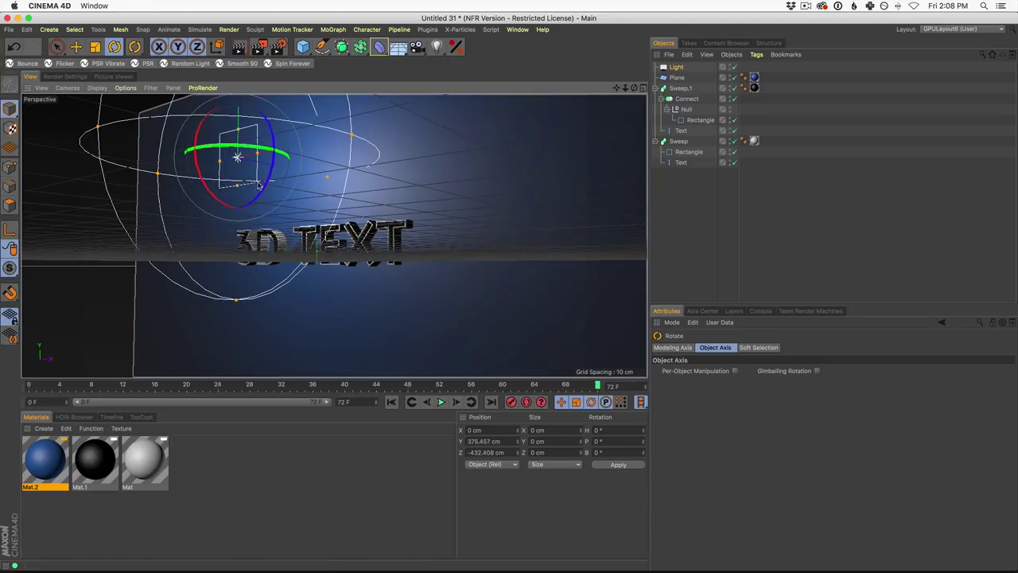
{"action": "left_click_drag", "start_coordinate": [339, 228], "coordinate": [325, 275], "text": "alt"}
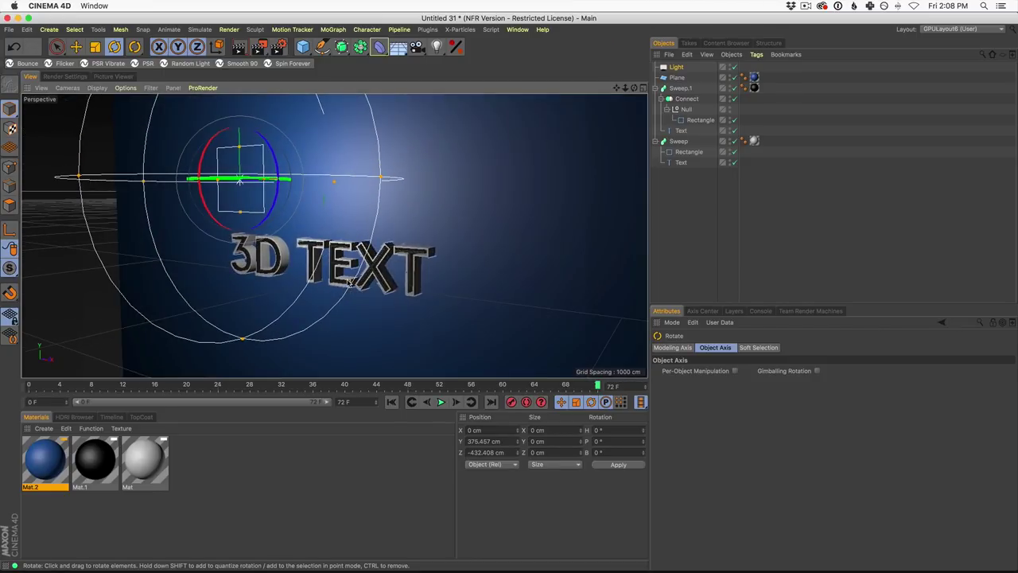
{"action": "scroll", "coordinate": [334, 234], "scroll_direction": "up", "scroll_amount": 5}
{"action": "scroll", "coordinate": [370, 261], "scroll_direction": "down", "scroll_amount": 4}
{"action": "left_click_drag", "start_coordinate": [370, 261], "coordinate": [289, 142], "text": "alt"}
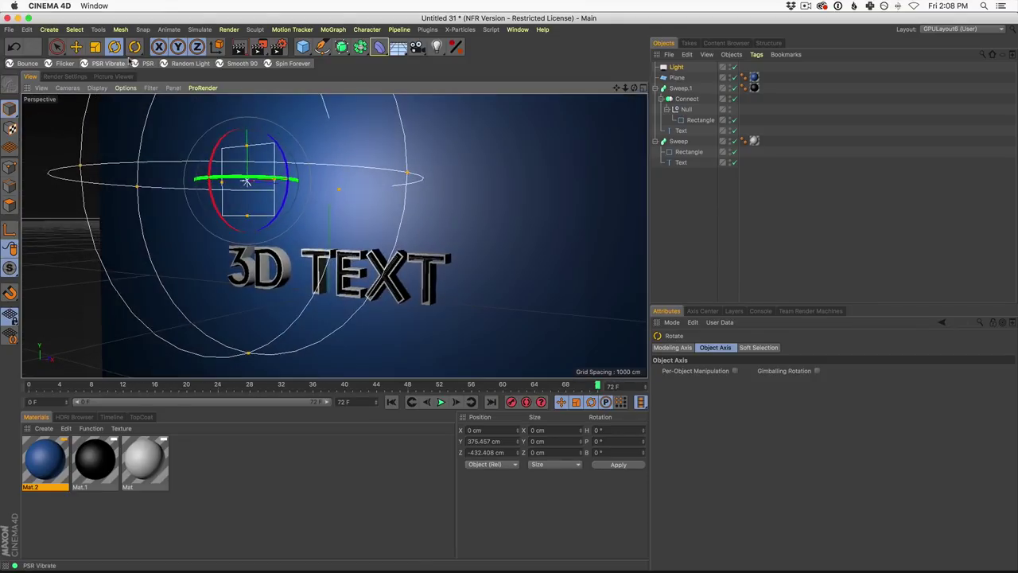
{"action": "left_click_drag", "start_coordinate": [217, 151], "coordinate": [222, 127]}
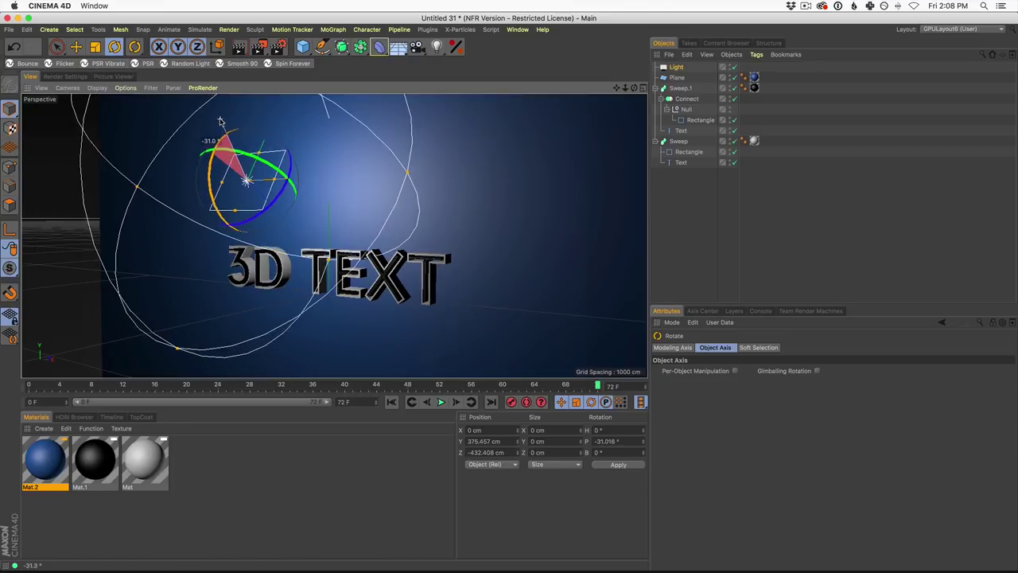
Widen the light's rectangular area, move it to about Y 417 cm, Z -512 cm and render the view.
{"action": "left_click_drag", "start_coordinate": [288, 175], "coordinate": [326, 181]}
{"action": "left_click_drag", "start_coordinate": [326, 181], "coordinate": [377, 170]}
{"action": "key", "text": "e"}
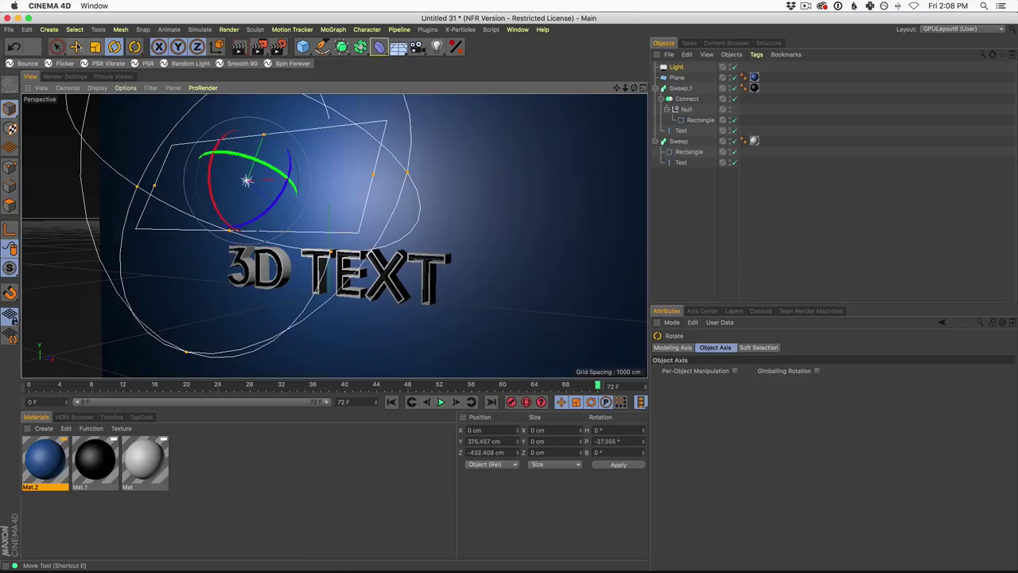
{"action": "left_click_drag", "start_coordinate": [252, 178], "coordinate": [273, 198]}
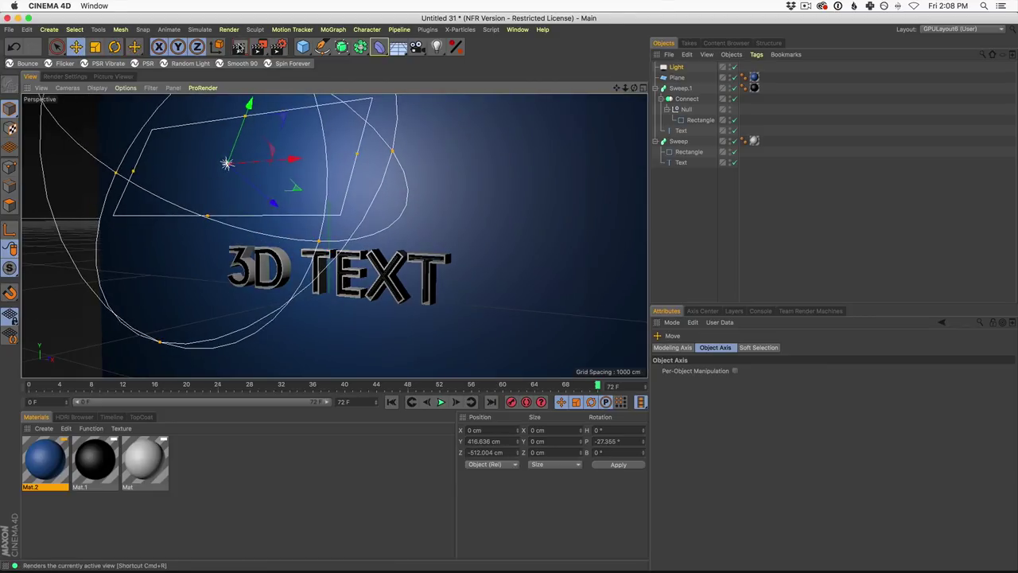
{"action": "left_click", "coordinate": [238, 47]}
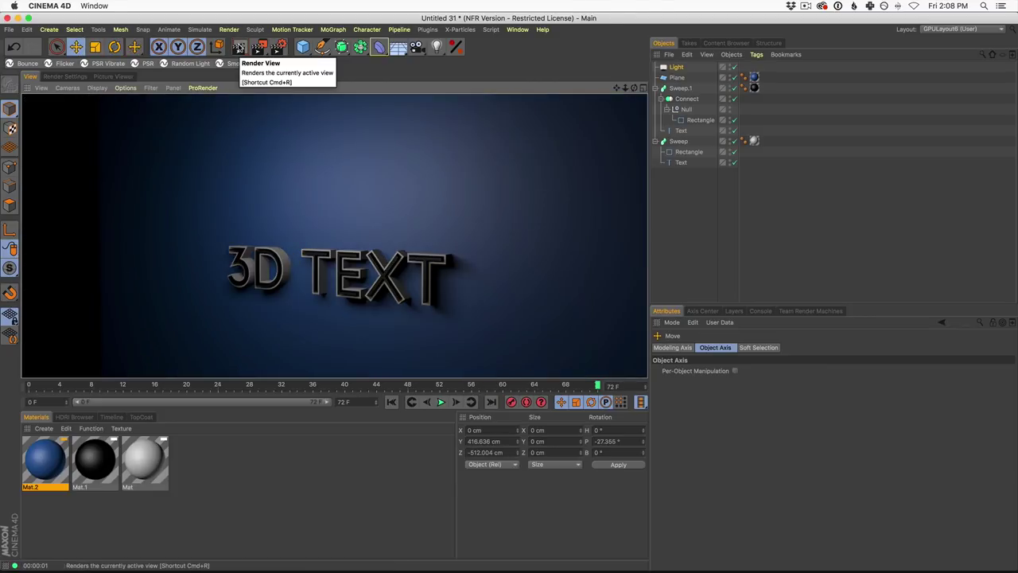
Move the light to about Y 552 cm, Z -442 cm, tilt it to a pitch of about -50° and render the view.
{"action": "left_click", "coordinate": [378, 188]}
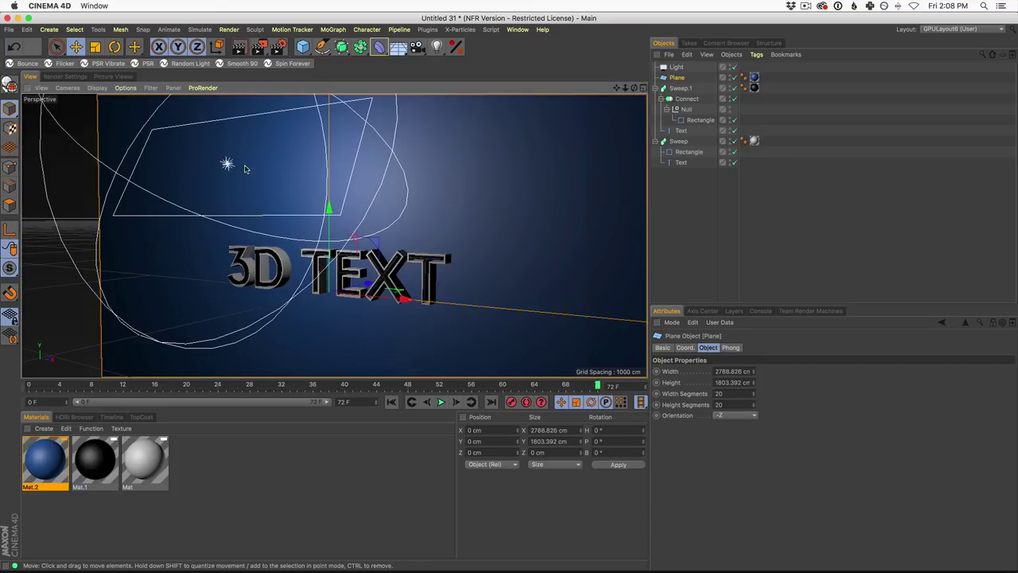
{"action": "left_click", "coordinate": [234, 139]}
{"action": "mouse_move", "coordinate": [244, 121]}
{"action": "left_mouse_down"}
{"action": "mouse_move", "coordinate": [242, 131]}
{"action": "mouse_move", "coordinate": [253, 108]}
{"action": "left_mouse_up"}
{"action": "key", "text": "r"}
{"action": "left_click_drag", "start_coordinate": [278, 171], "coordinate": [209, 148]}
{"action": "left_click", "coordinate": [239, 48]}
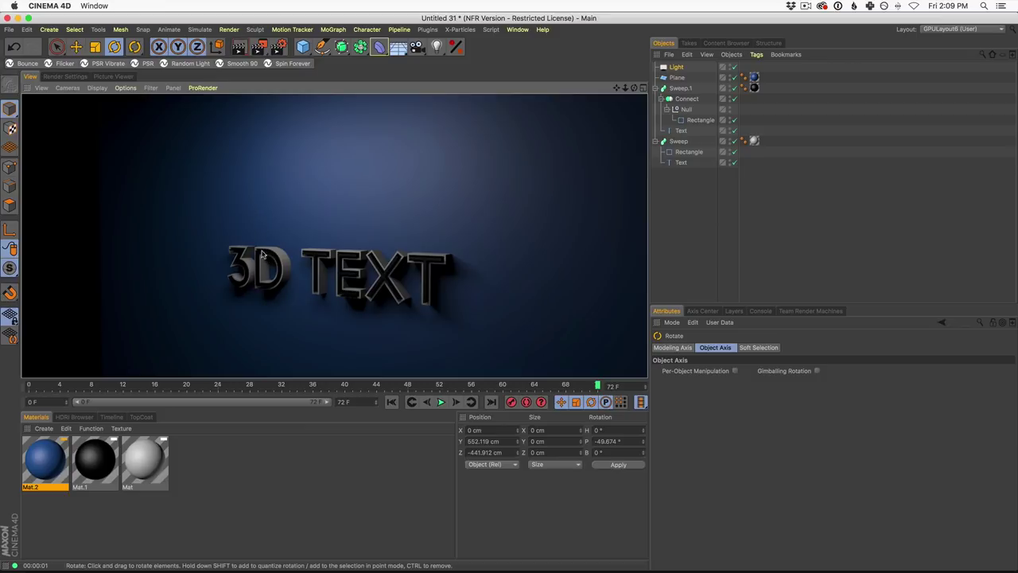
Raise the light farther above the text to about Y 690 cm, Z -413 cm.
{"action": "left_click_drag", "start_coordinate": [343, 229], "coordinate": [163, 56], "text": "alt"}
{"action": "left_click", "coordinate": [76, 47]}
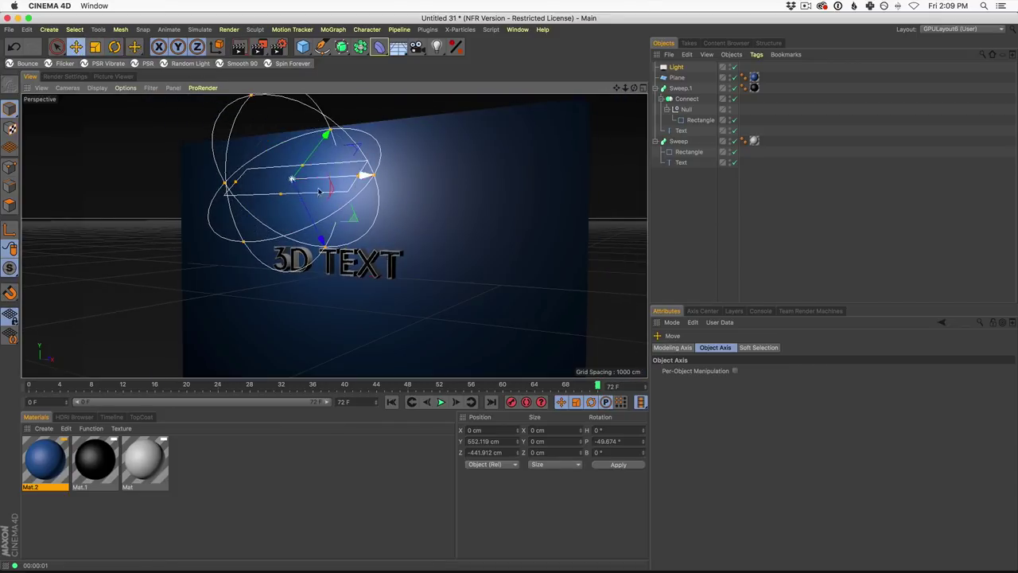
{"action": "mouse_move", "coordinate": [318, 233]}
{"action": "left_mouse_down"}
{"action": "mouse_move", "coordinate": [305, 203]}
{"action": "mouse_move", "coordinate": [326, 217]}
{"action": "left_mouse_up"}
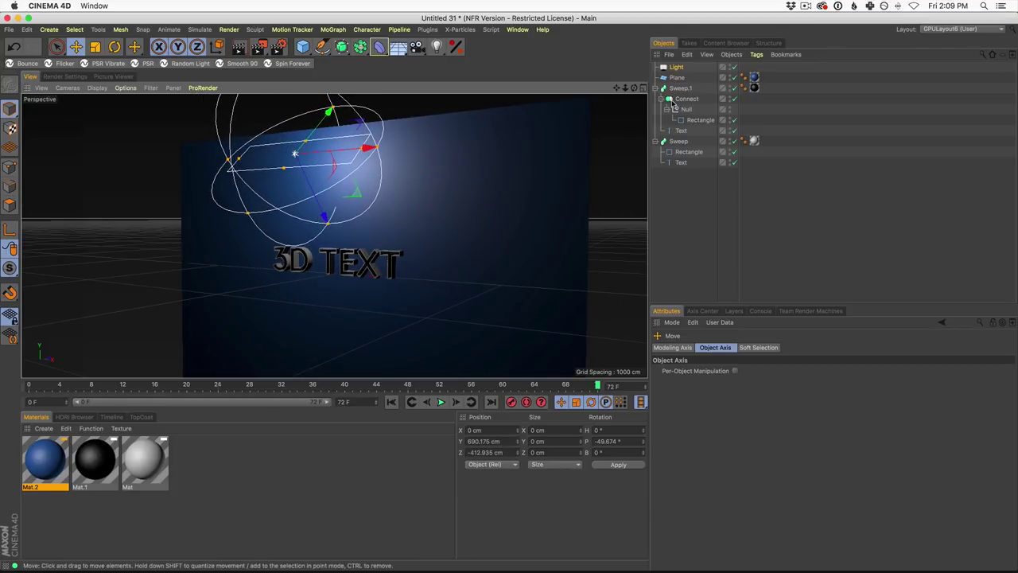
Raise the area light's intensity to about 157% and render the view, including a close-up of the text from below.
{"action": "left_click", "coordinate": [676, 66]}
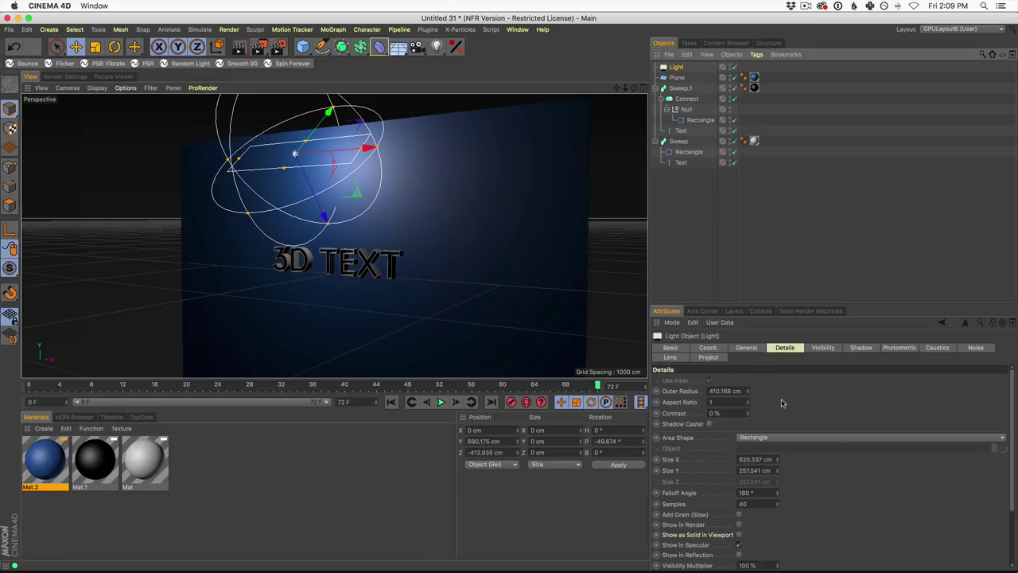
{"action": "left_click", "coordinate": [748, 347]}
{"action": "left_click_drag", "start_coordinate": [747, 441], "coordinate": [795, 440]}
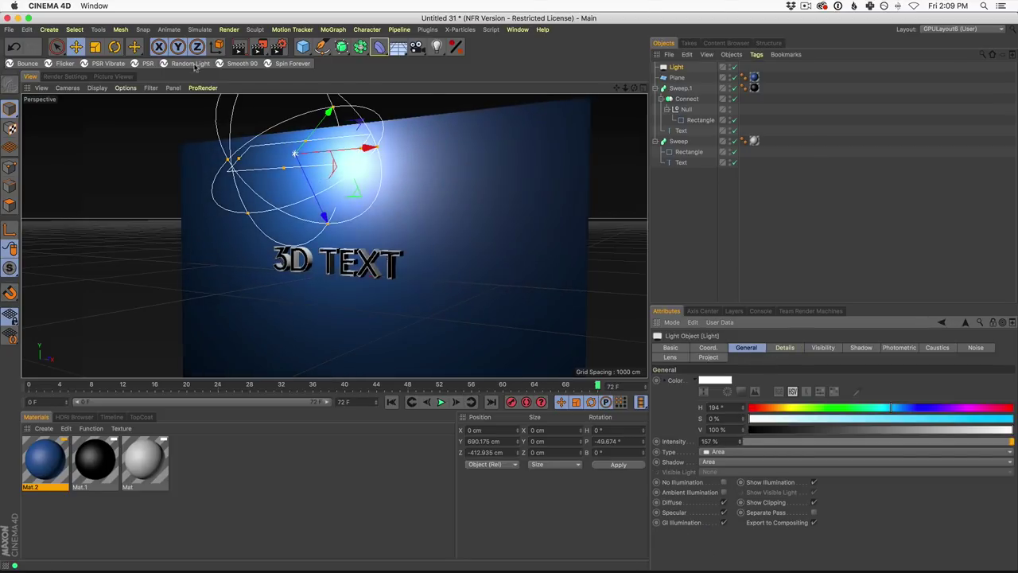
{"action": "left_click", "coordinate": [237, 54]}
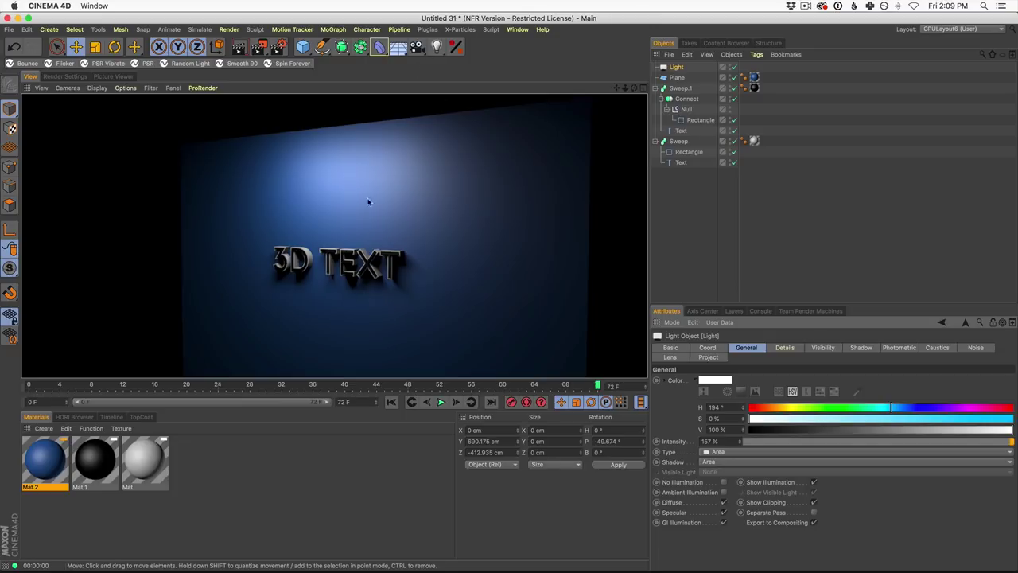
{"action": "scroll", "coordinate": [353, 272], "scroll_direction": "up", "scroll_amount": 5}
{"action": "left_click_drag", "start_coordinate": [353, 273], "coordinate": [298, 243], "text": "alt"}
{"action": "left_click", "coordinate": [239, 46]}
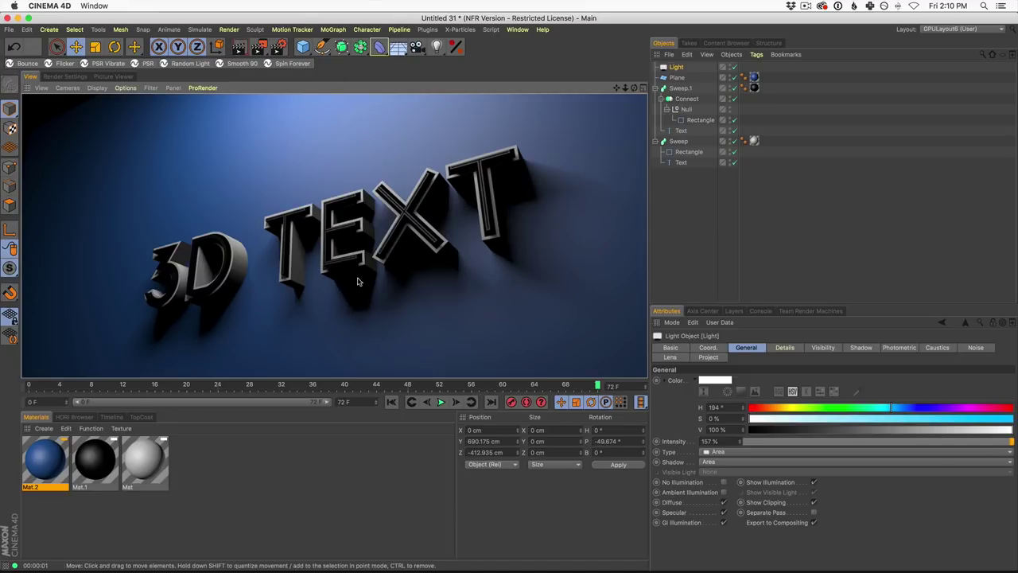
Add a standard omni light, enable its ambient illumination and render the view.
{"action": "left_click", "coordinate": [437, 48]}
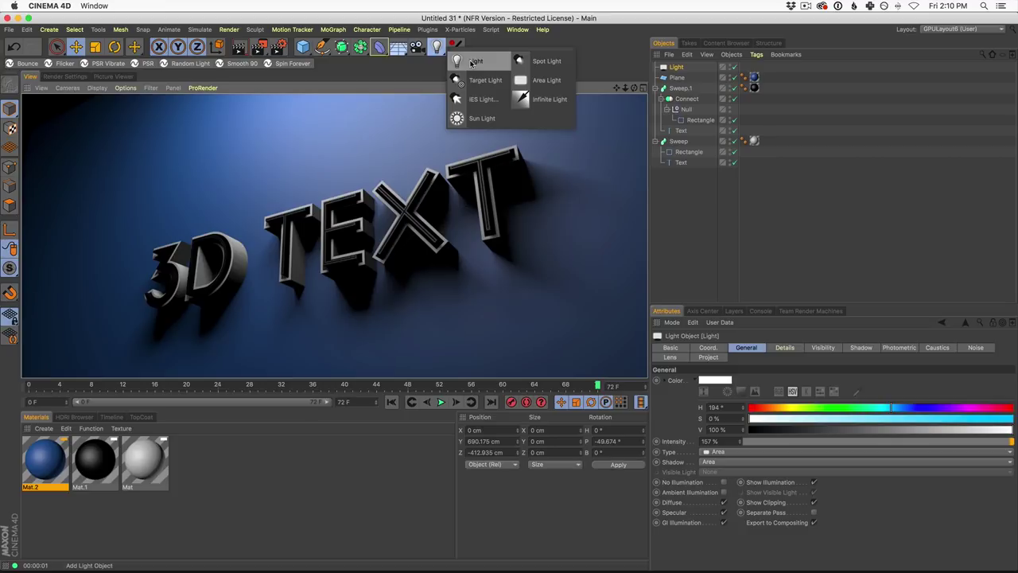
{"action": "left_click", "coordinate": [473, 63]}
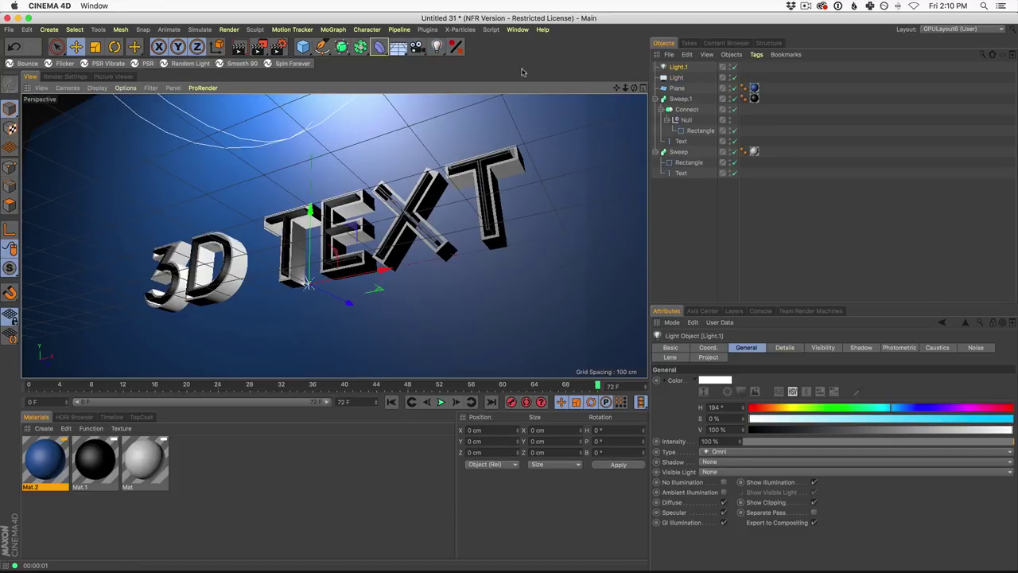
{"action": "left_click", "coordinate": [436, 48]}
{"action": "left_click", "coordinate": [723, 492]}
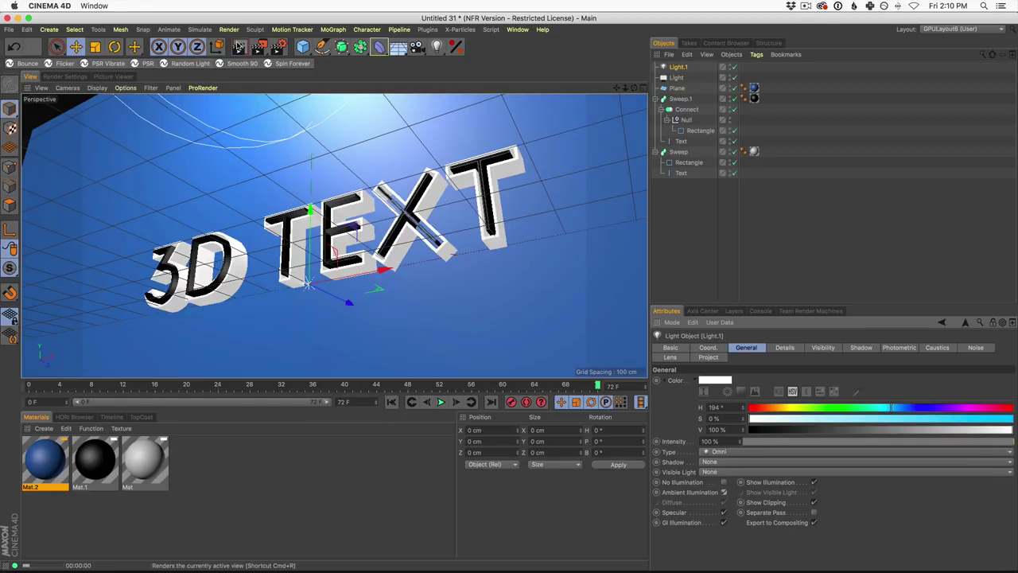
{"action": "left_click", "coordinate": [238, 48]}
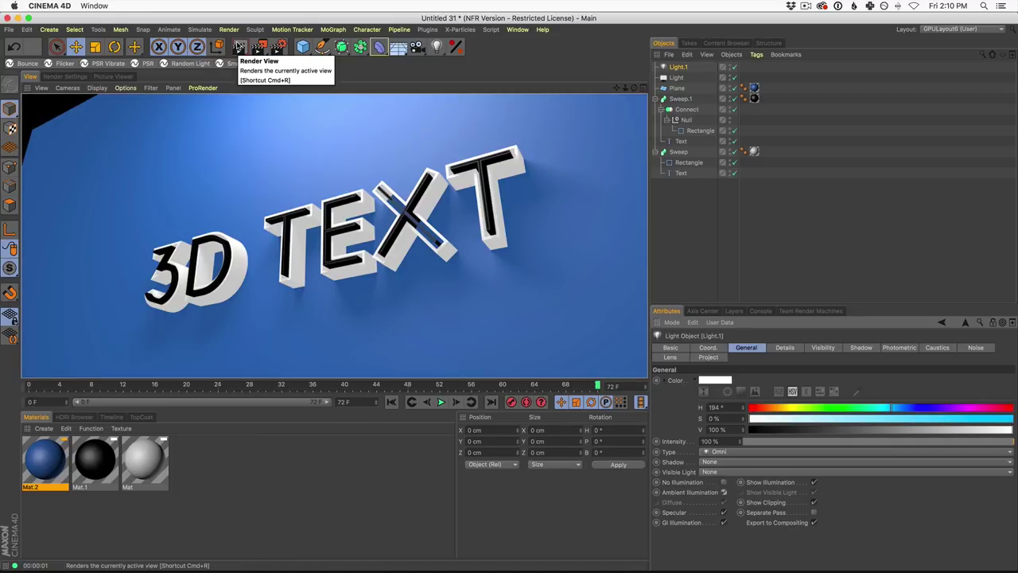
Lower the ambient light's intensity to about 44%, tint it pale blue at H 193°, S 20%, and render the view.
{"action": "left_click_drag", "start_coordinate": [902, 441], "coordinate": [861, 443]}
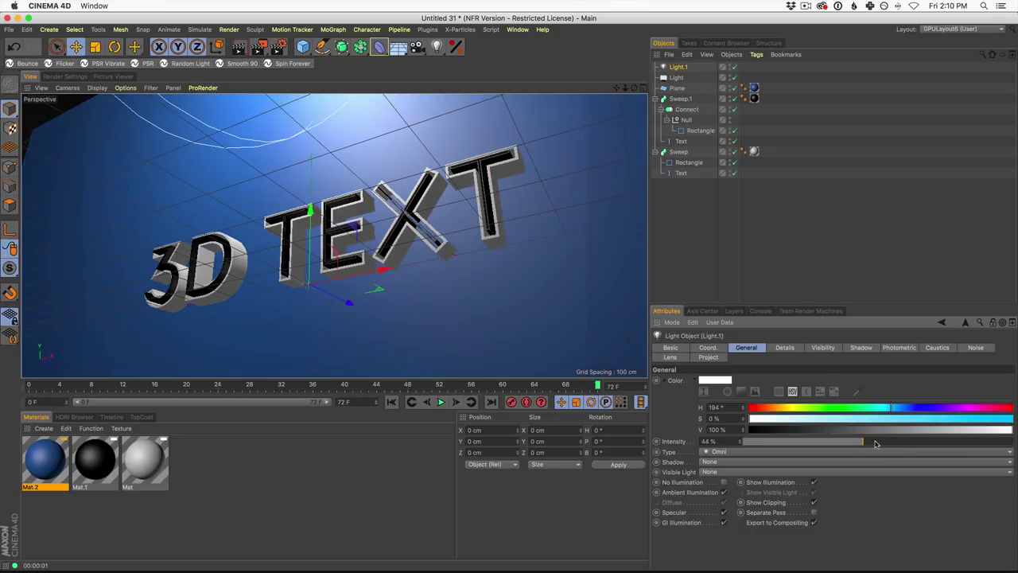
{"action": "left_click", "coordinate": [801, 419]}
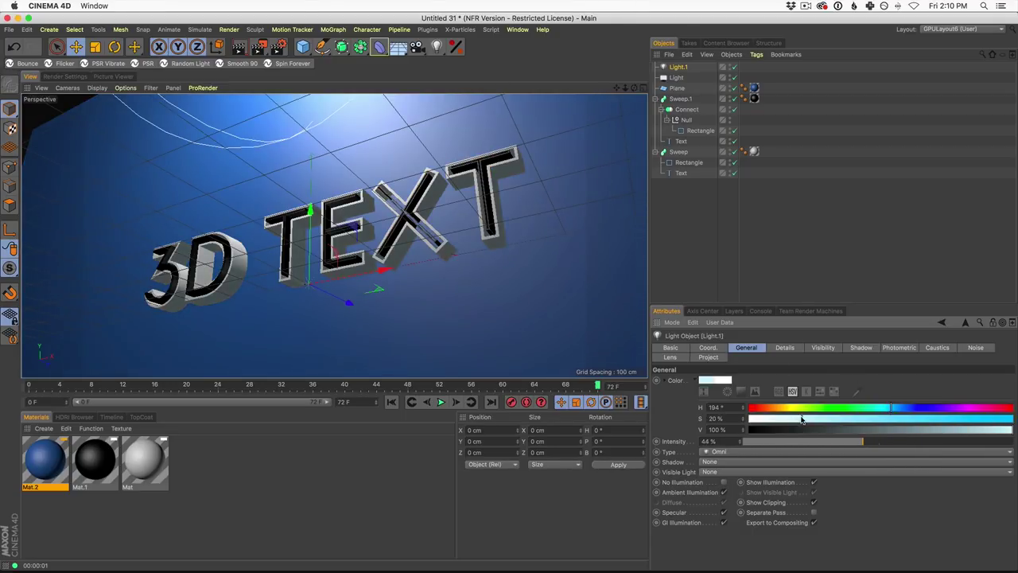
{"action": "left_click", "coordinate": [799, 418]}
{"action": "left_click", "coordinate": [800, 419]}
{"action": "left_click", "coordinate": [239, 48]}
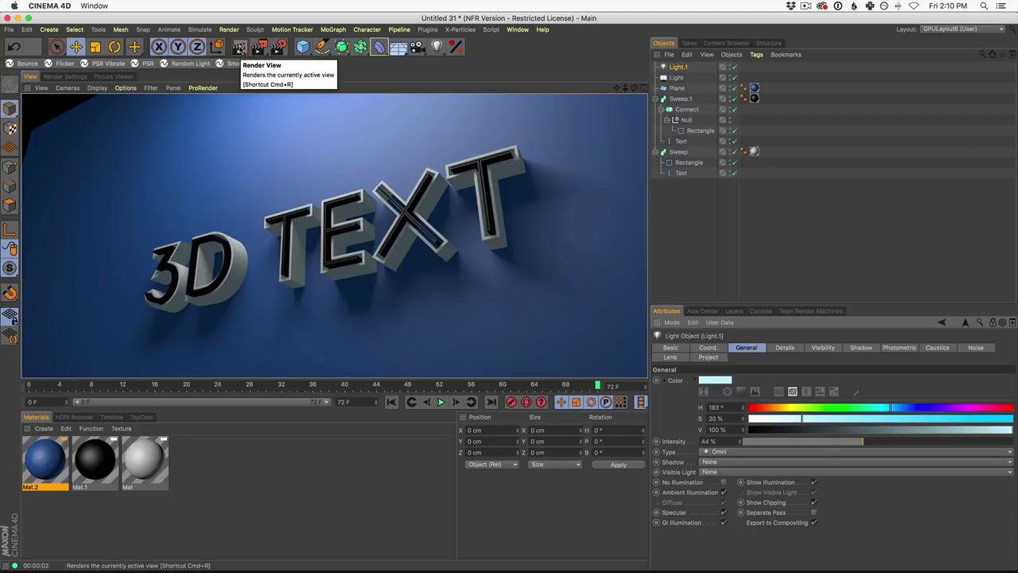
Add the Ambient Occlusion effect to the render settings and render the text, including a close-up of the last T.
{"action": "left_click", "coordinate": [66, 77]}
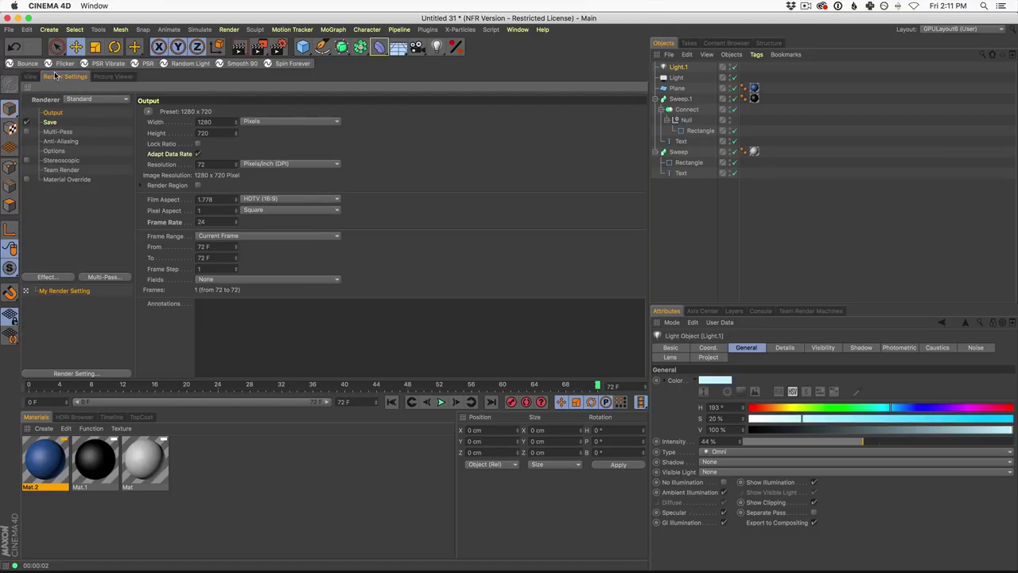
{"action": "left_click", "coordinate": [47, 277]}
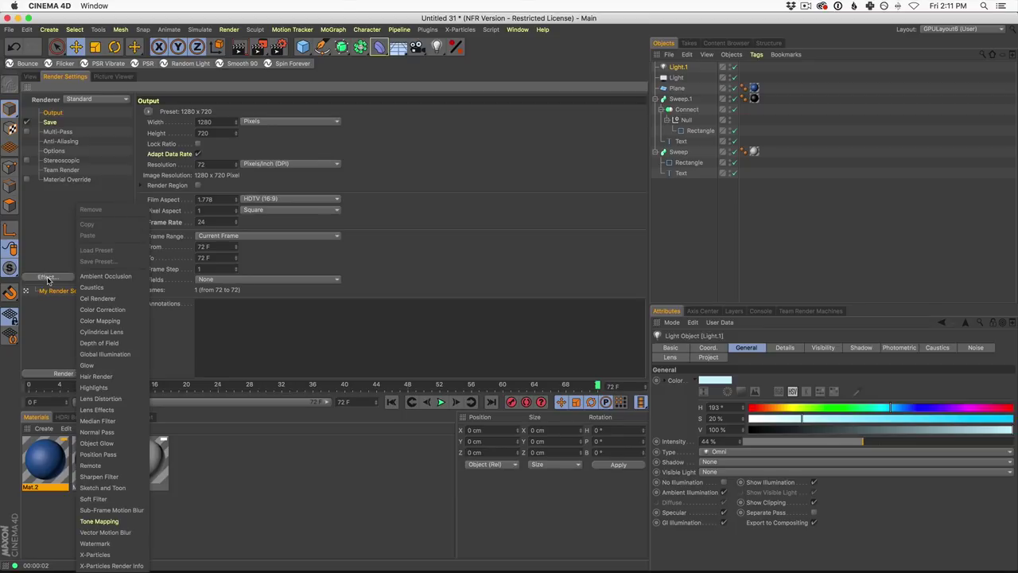
{"action": "left_click", "coordinate": [101, 277]}
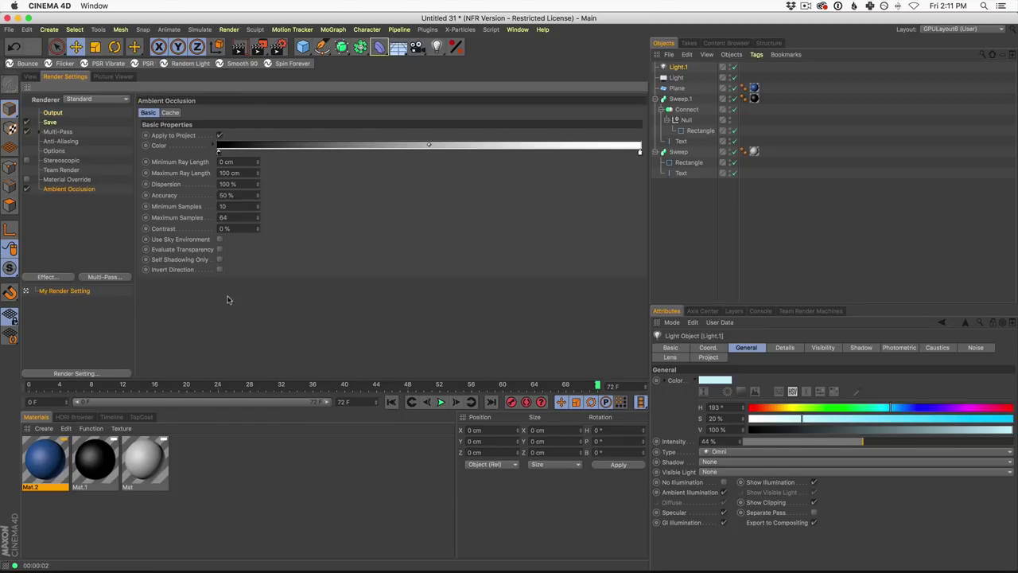
{"action": "left_click", "coordinate": [31, 76]}
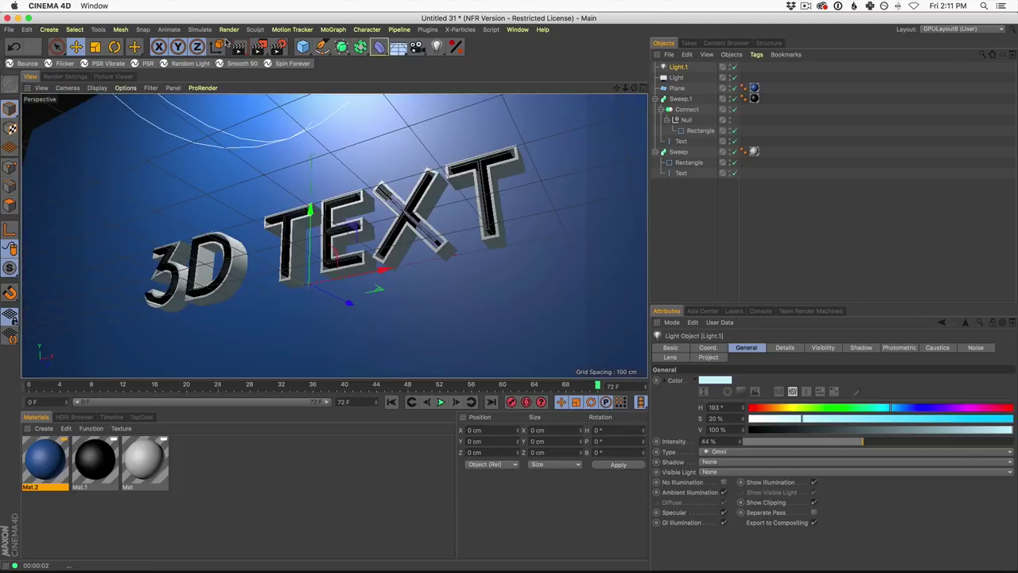
{"action": "left_click", "coordinate": [238, 50]}
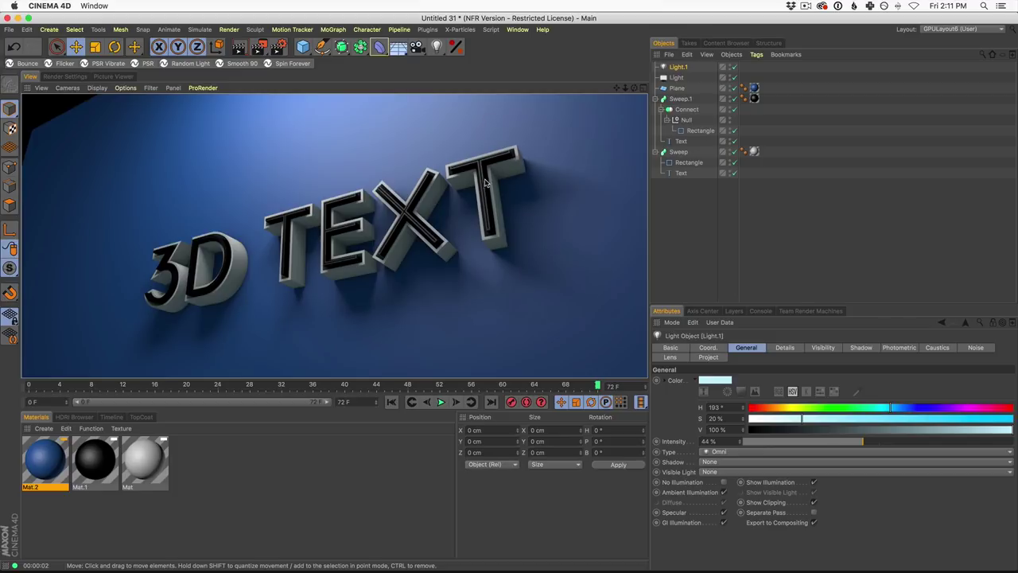
{"action": "left_click_drag", "start_coordinate": [479, 189], "coordinate": [302, 248], "text": "alt"}
{"action": "left_click", "coordinate": [239, 46]}
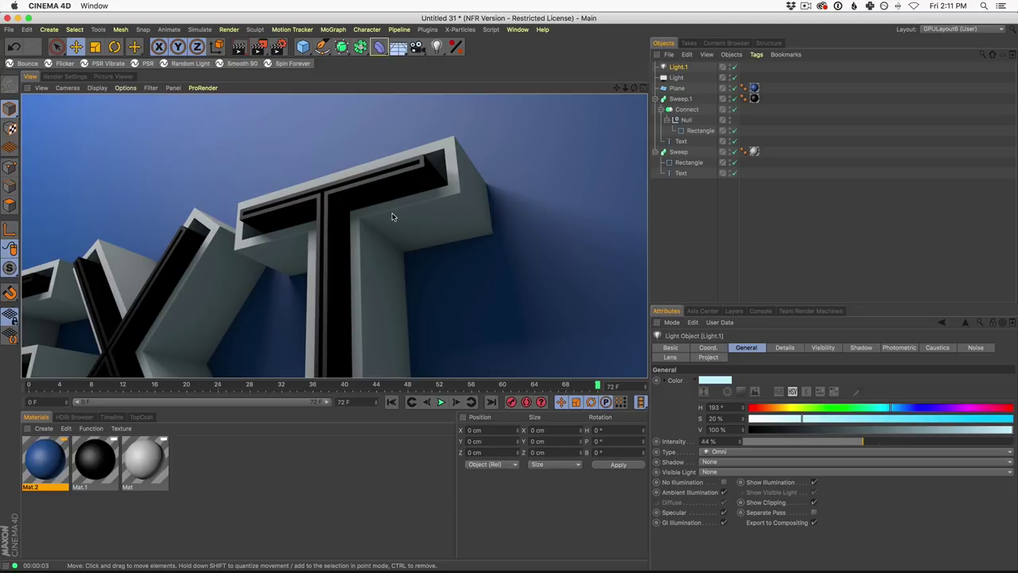
Enable rounding on the profile rectangles of both sweeps with a radius of 1 cm.
{"action": "left_click", "coordinate": [697, 131]}
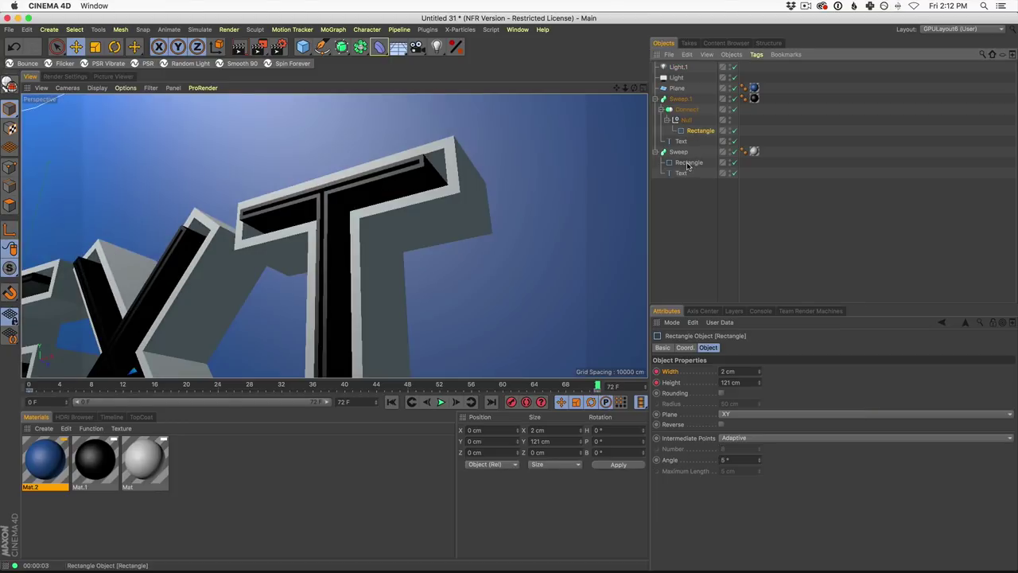
{"action": "left_click", "coordinate": [695, 163], "text": "shift"}
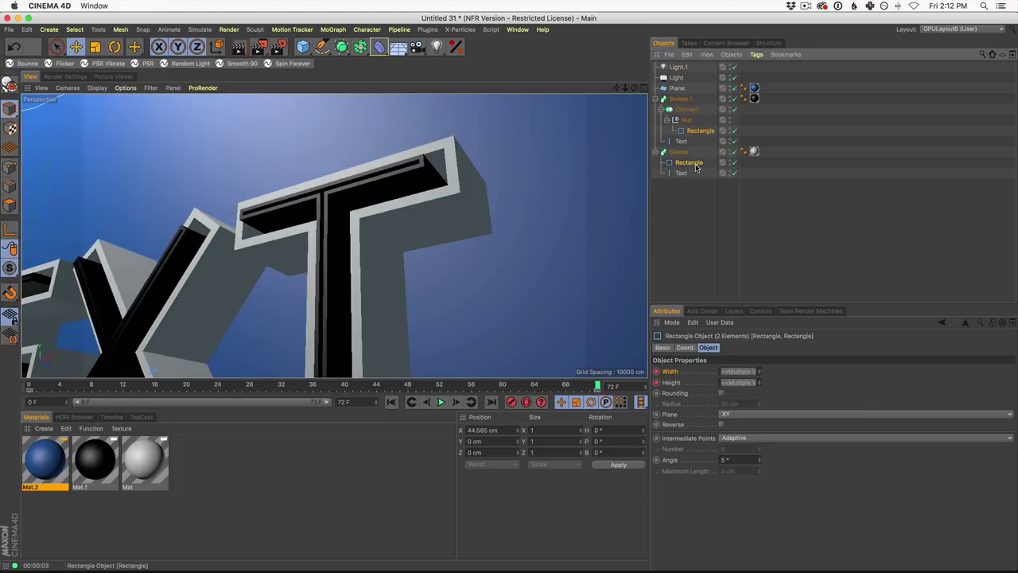
{"action": "left_click", "coordinate": [722, 393]}
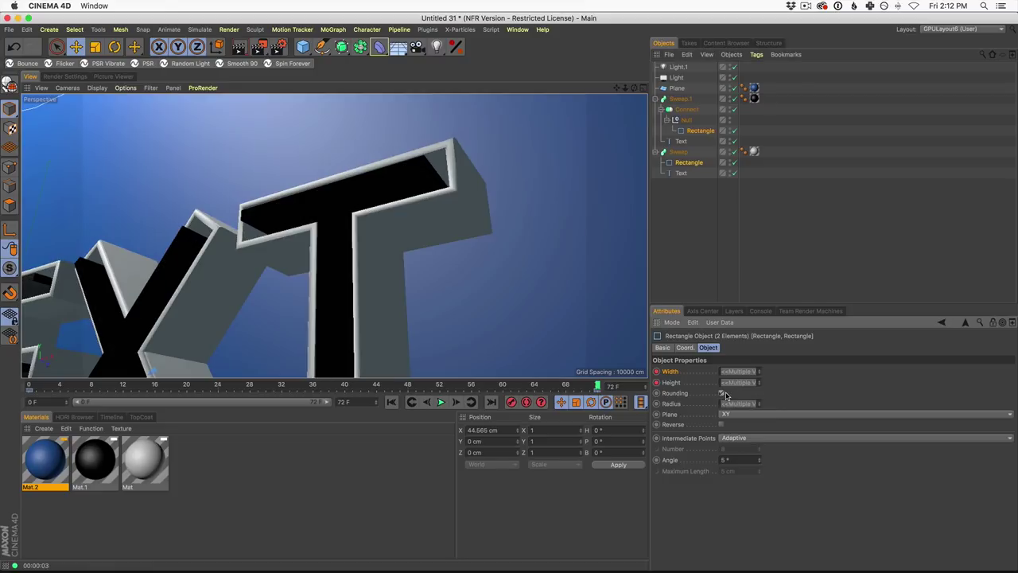
{"action": "left_click", "coordinate": [747, 403]}
{"action": "type", "text": "1"}
{"action": "key", "text": "Return"}
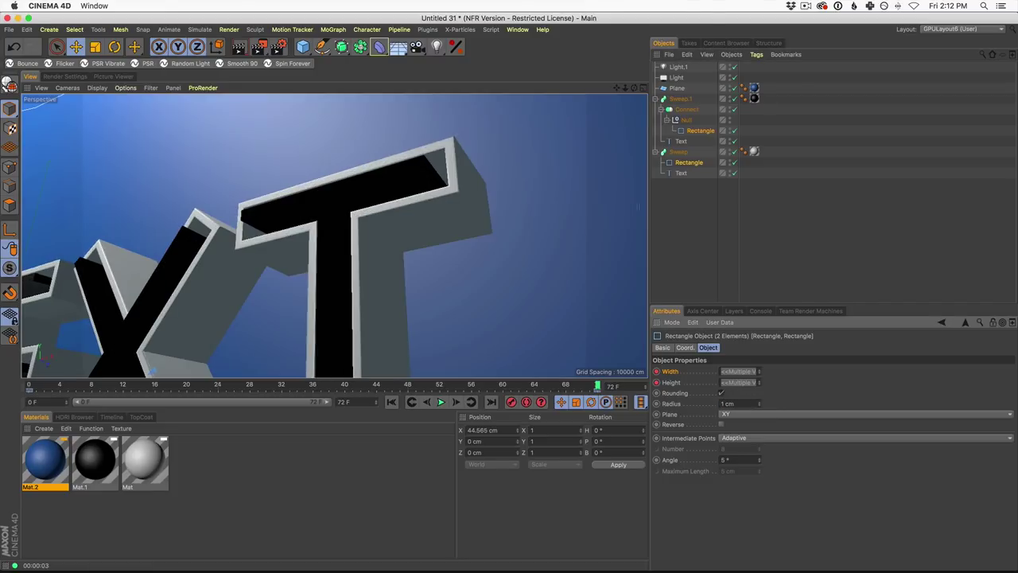
Reduce the rounding radius of the black inner sweep's rectangle to 0.2 cm and render the close-up.
{"action": "left_click", "coordinate": [682, 209]}
{"action": "left_click", "coordinate": [689, 163]}
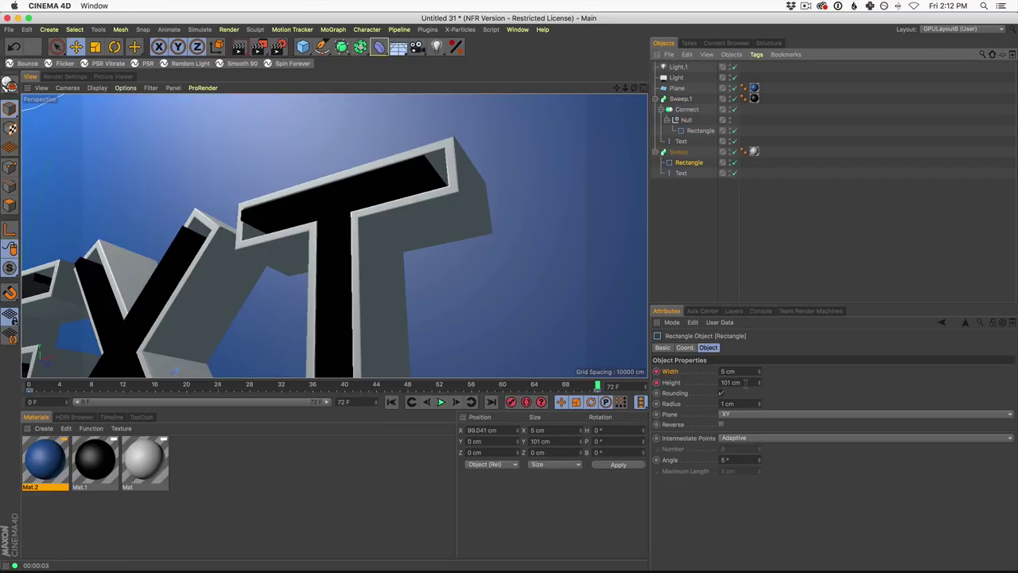
{"action": "left_click", "coordinate": [694, 131]}
{"action": "left_click", "coordinate": [740, 403]}
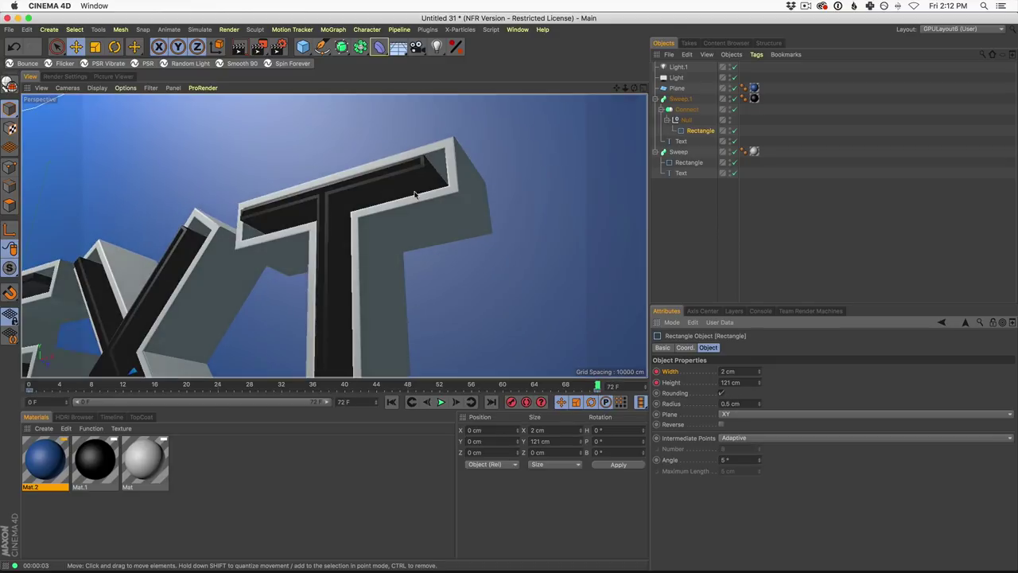
{"action": "left_click", "coordinate": [740, 403]}
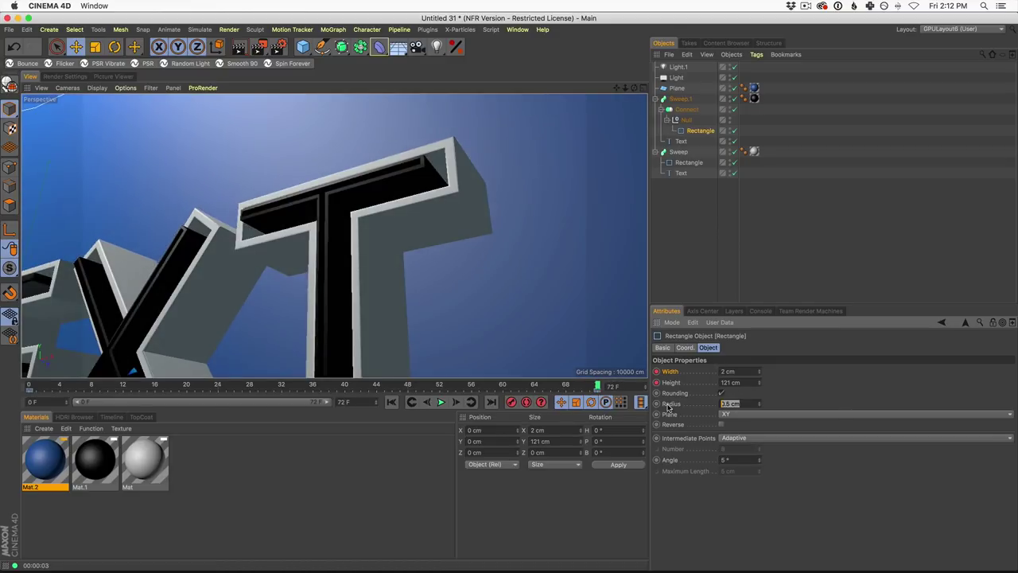
{"action": "type", "text": "0.2"}
{"action": "key", "text": "Return"}
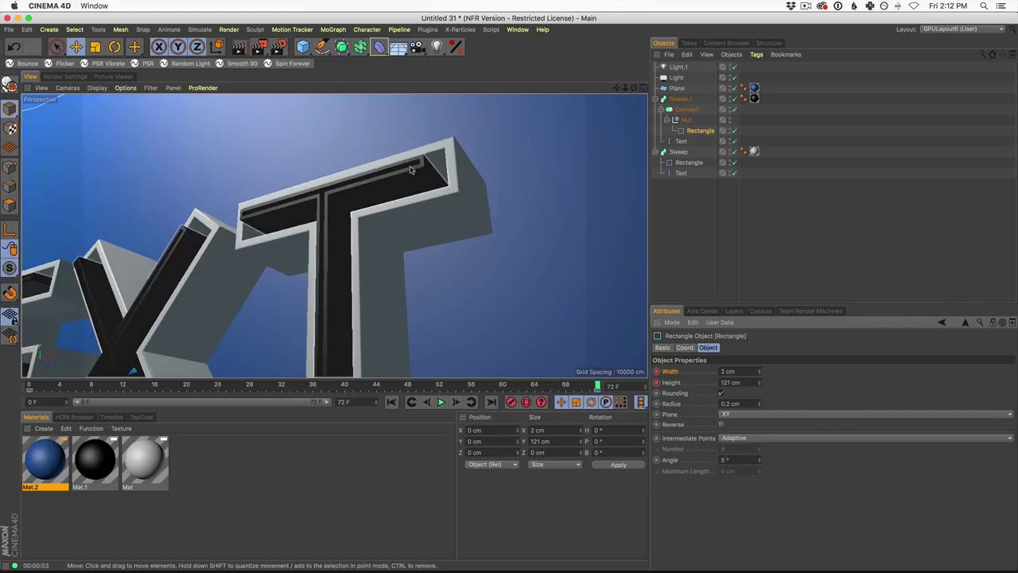
{"action": "left_click", "coordinate": [239, 46]}
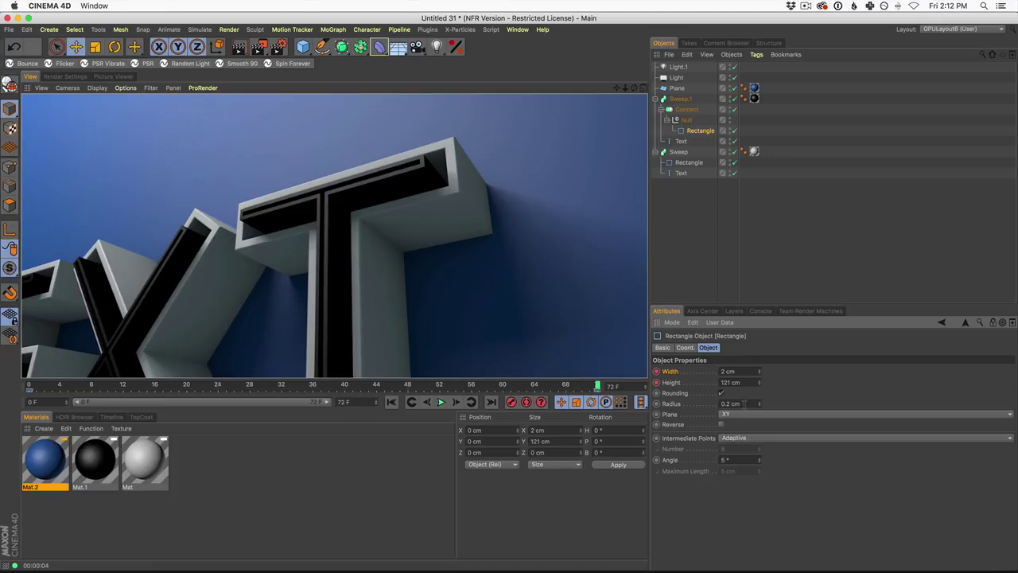
Set the inner sweep rectangle's rounding radius to 0.3 cm and render the whole text.
{"action": "left_click", "coordinate": [740, 403]}
{"action": "type", "text": "0.3"}
{"action": "key", "text": "Return"}
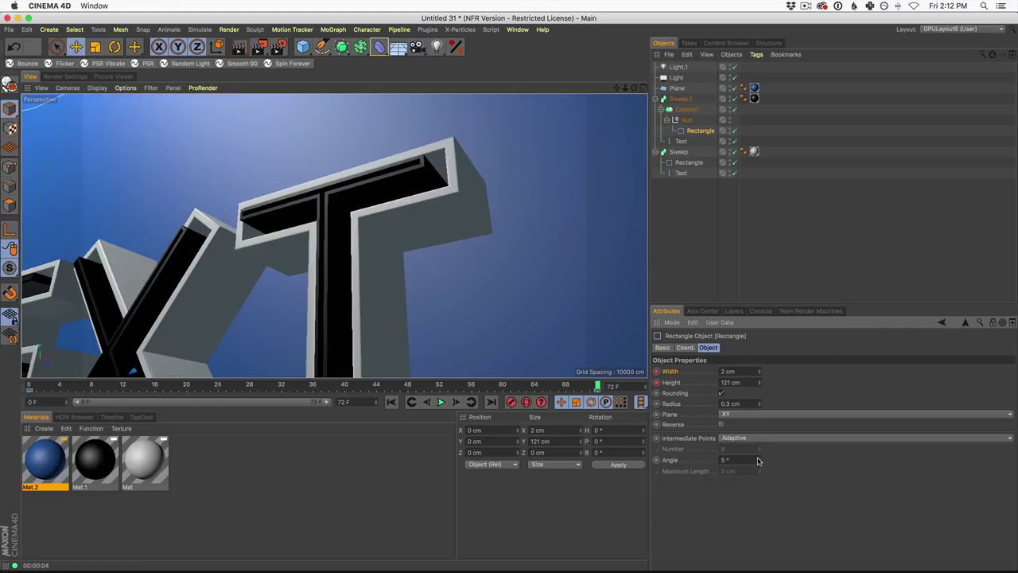
{"action": "left_click_drag", "start_coordinate": [341, 227], "coordinate": [460, 233], "text": "alt"}
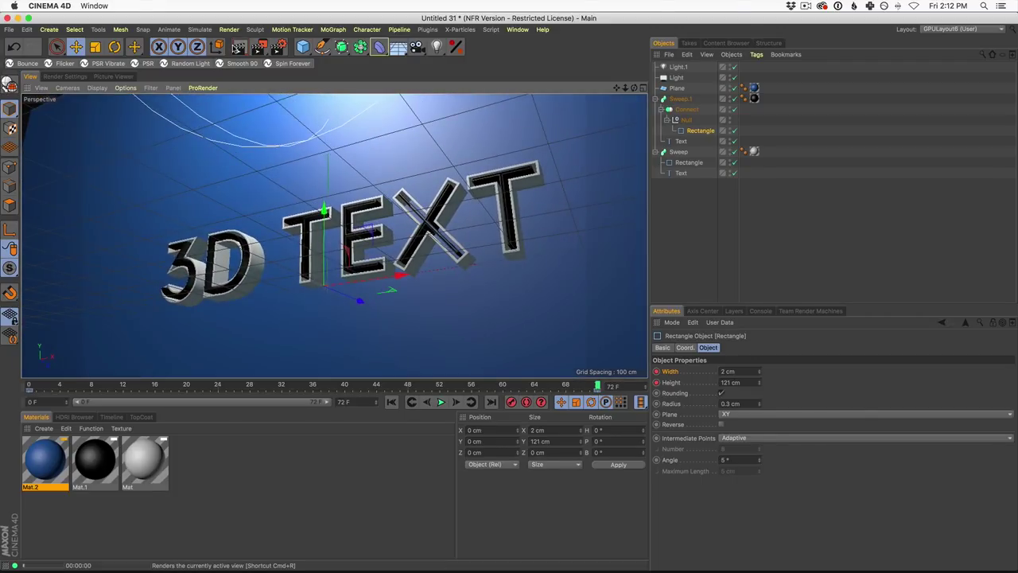
{"action": "left_click", "coordinate": [239, 47]}
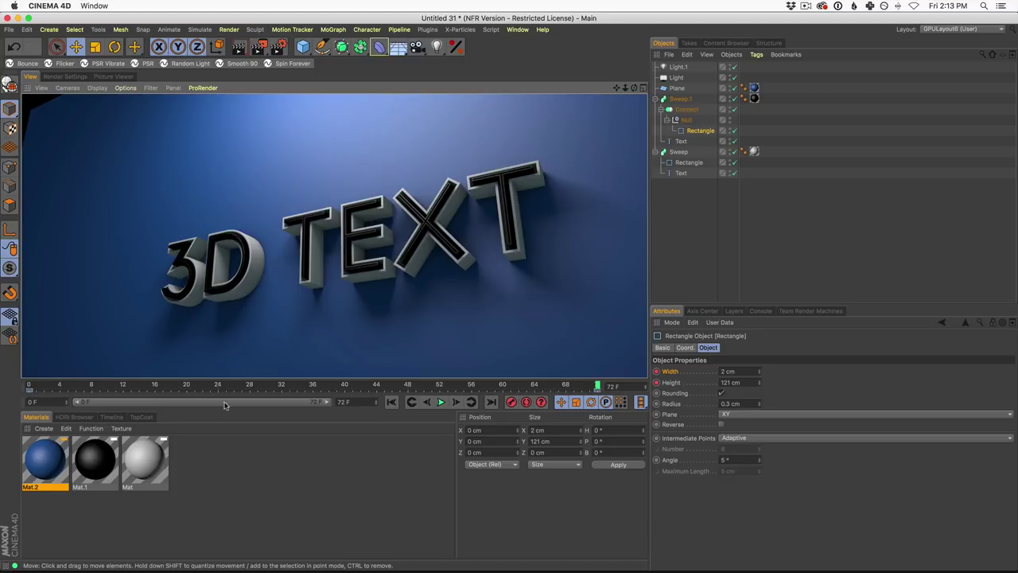
Raise the light grey material's specular strength to about 83% in its reflectance channel and render the view.
{"action": "double_click", "coordinate": [158, 459]}
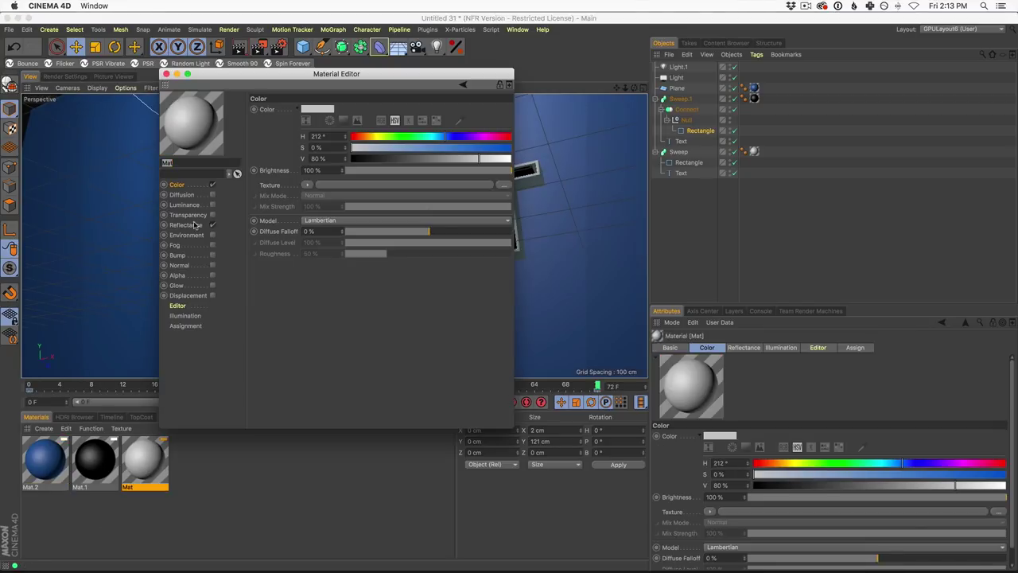
{"action": "left_click", "coordinate": [196, 226]}
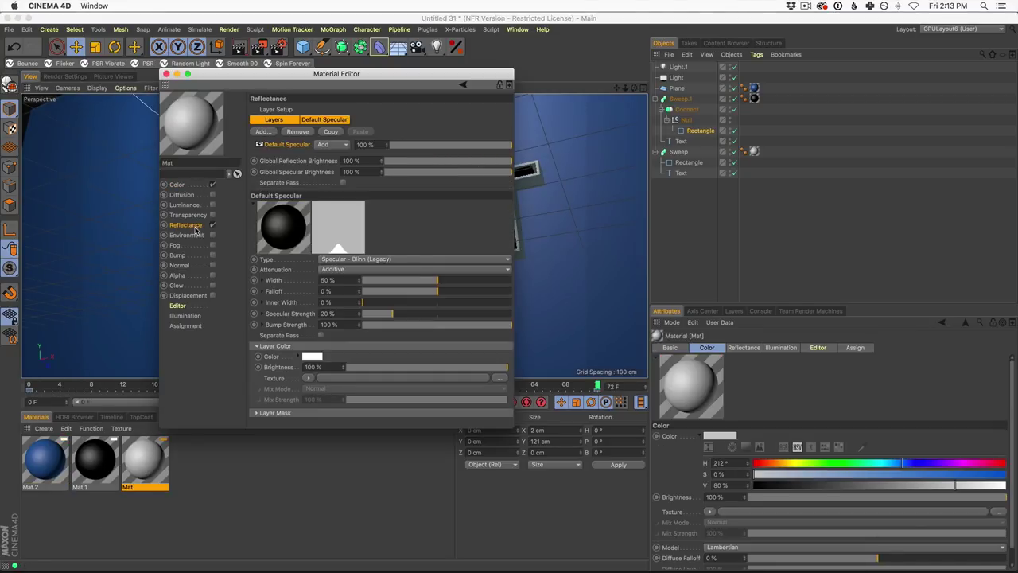
{"action": "left_click_drag", "start_coordinate": [392, 315], "coordinate": [486, 315]}
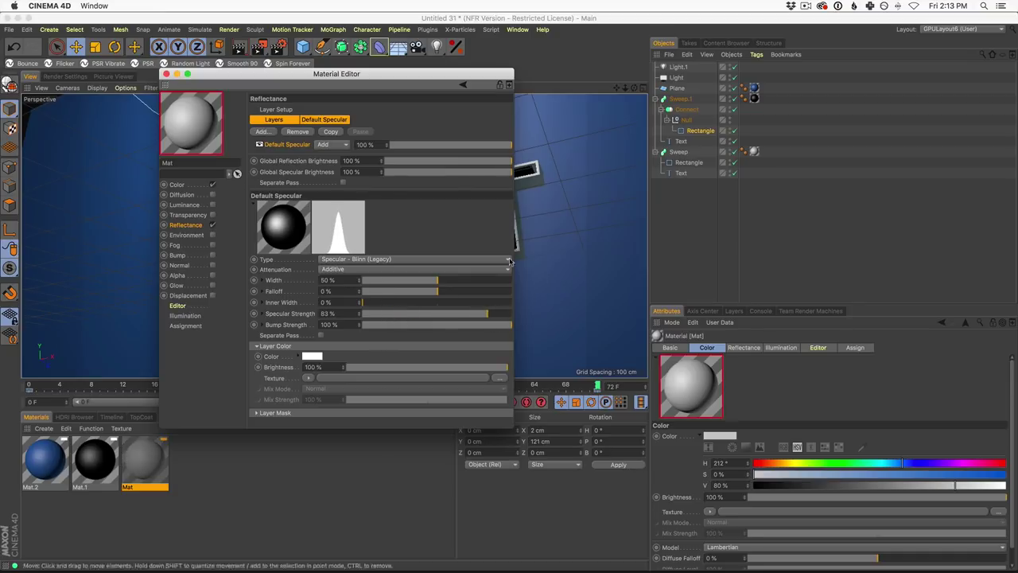
{"action": "left_click_drag", "start_coordinate": [324, 69], "coordinate": [776, 76]}
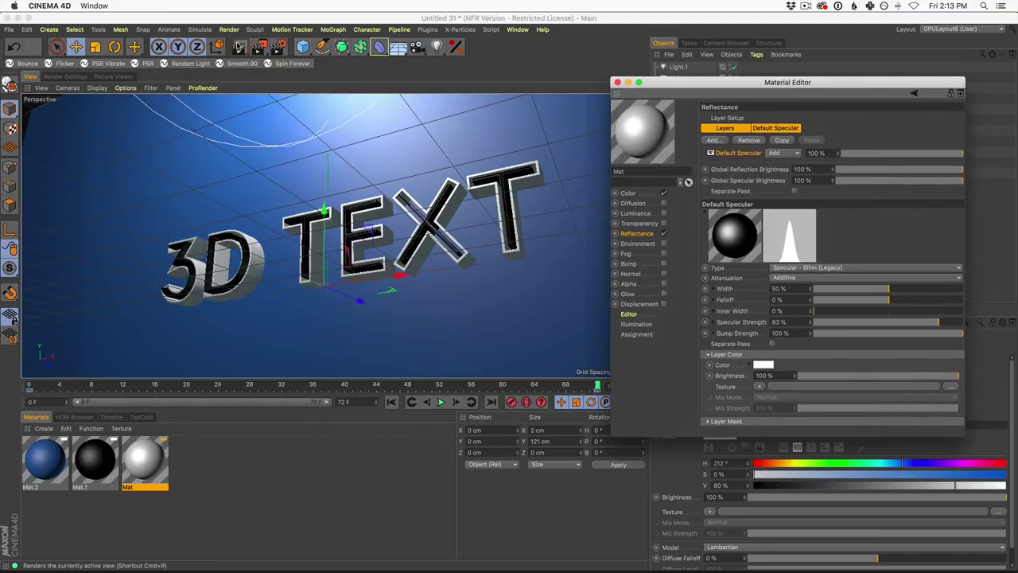
{"action": "left_click", "coordinate": [456, 201]}
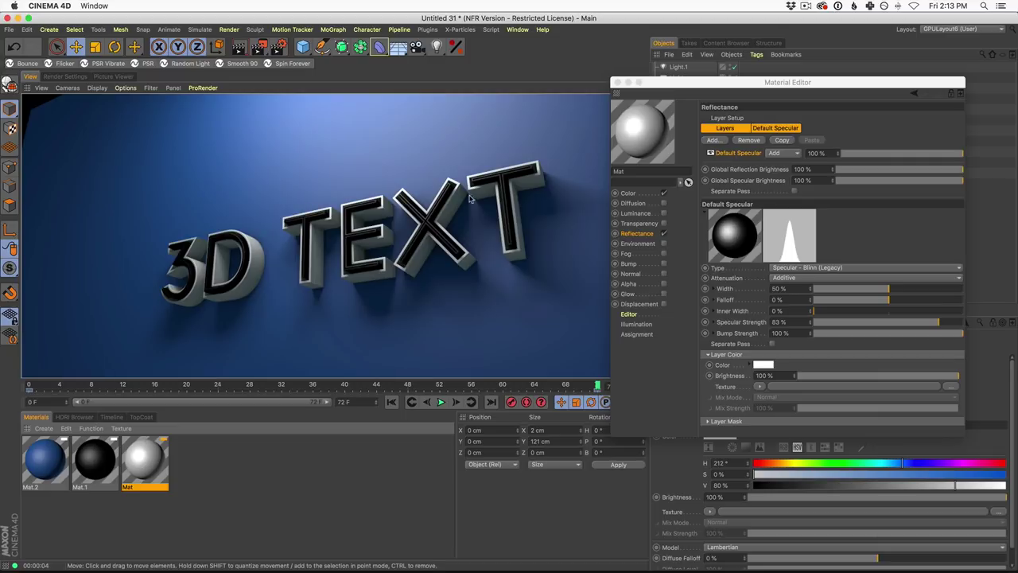
Raise the black material's specular strength to about 36% and inner width to about 18% in its reflectance channel, and render the view.
{"action": "left_click", "coordinate": [94, 459]}
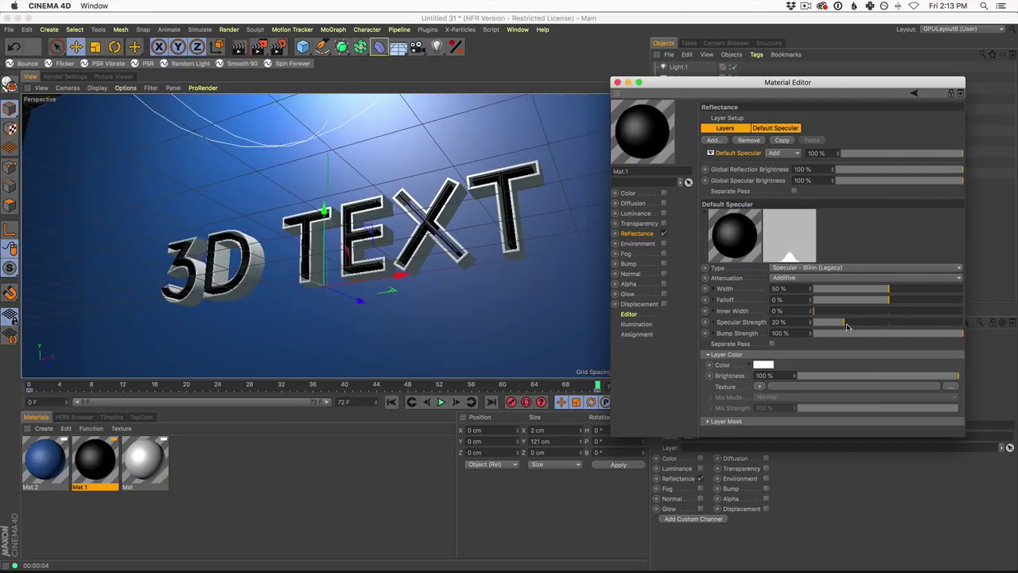
{"action": "mouse_move", "coordinate": [845, 322]}
{"action": "left_mouse_down"}
{"action": "mouse_move", "coordinate": [875, 321]}
{"action": "mouse_move", "coordinate": [843, 313]}
{"action": "left_mouse_up"}
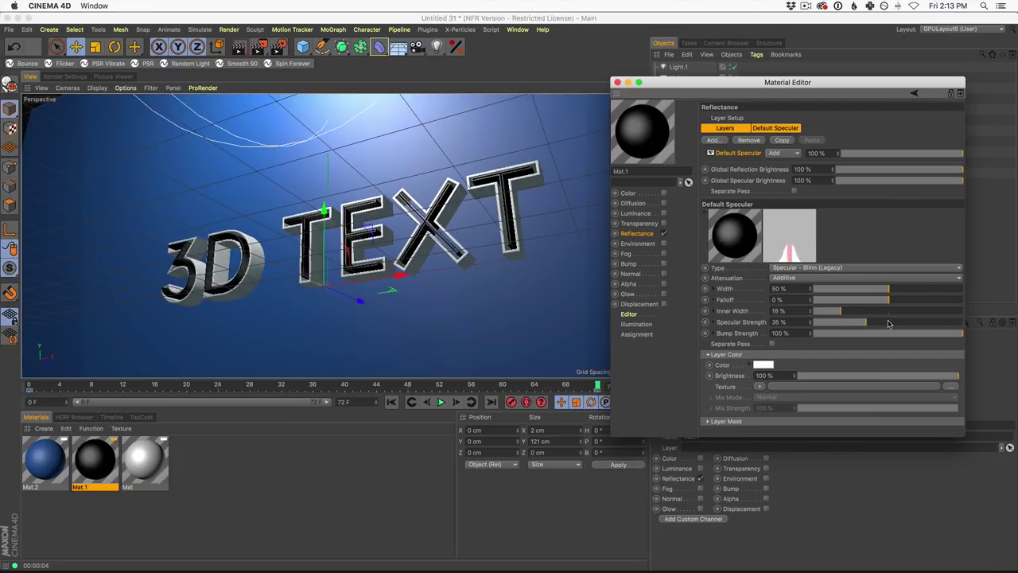
{"action": "left_click", "coordinate": [618, 83]}
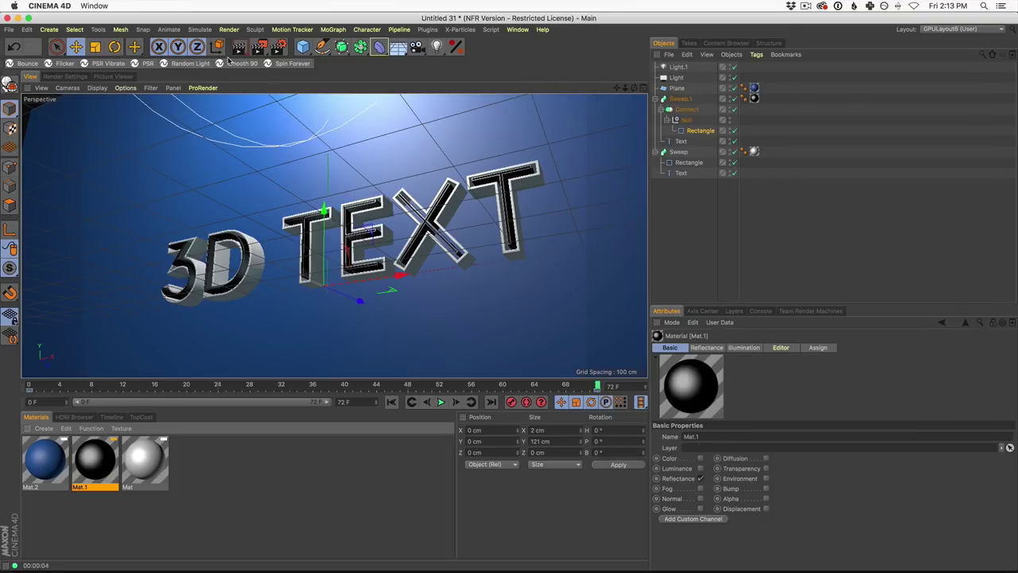
{"action": "left_click", "coordinate": [248, 45]}
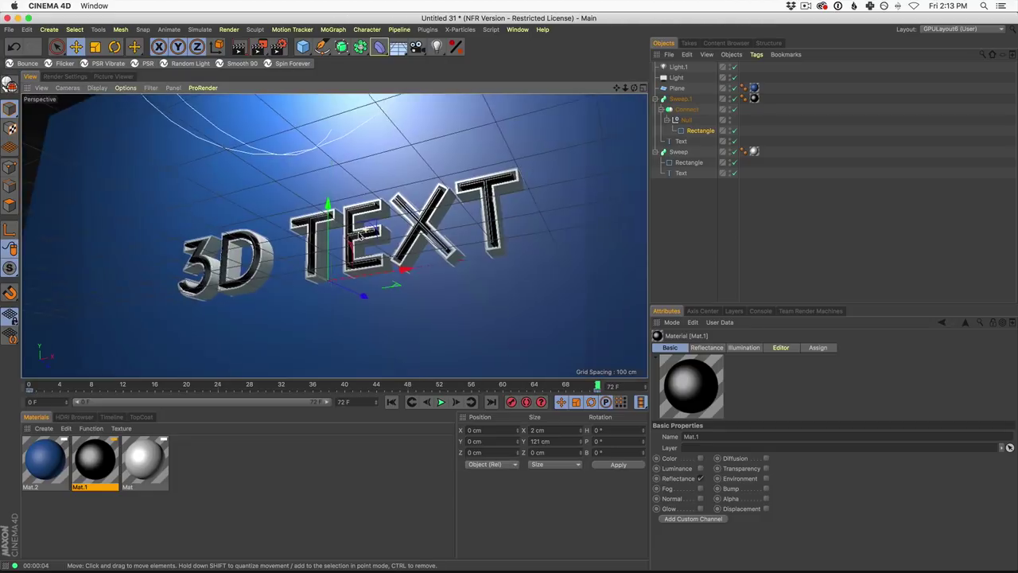
Play the text growth animation in the viewport and stop the playback.
{"action": "left_click_drag", "start_coordinate": [365, 236], "coordinate": [355, 239], "text": "alt"}
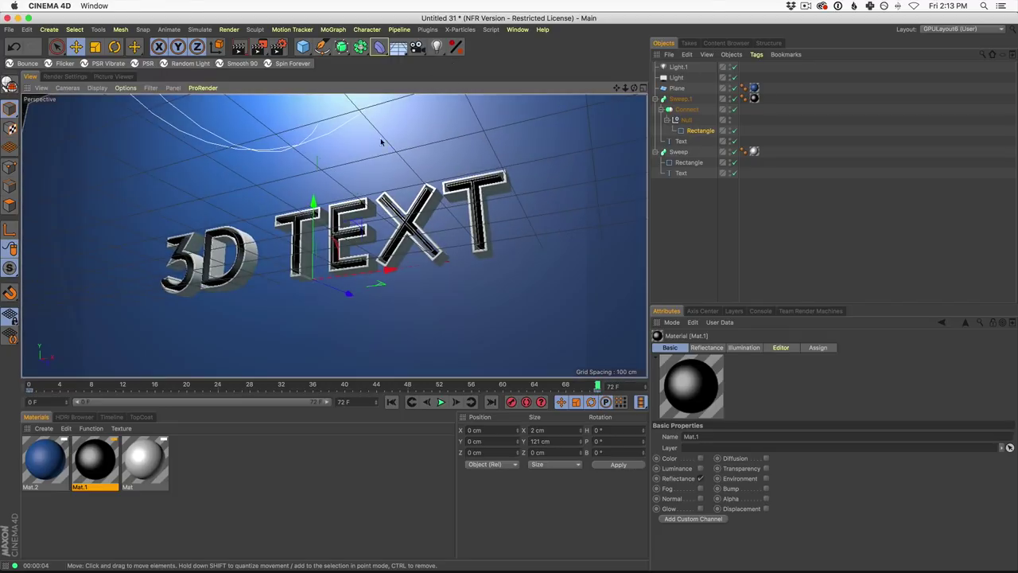
{"action": "left_click", "coordinate": [440, 401]}
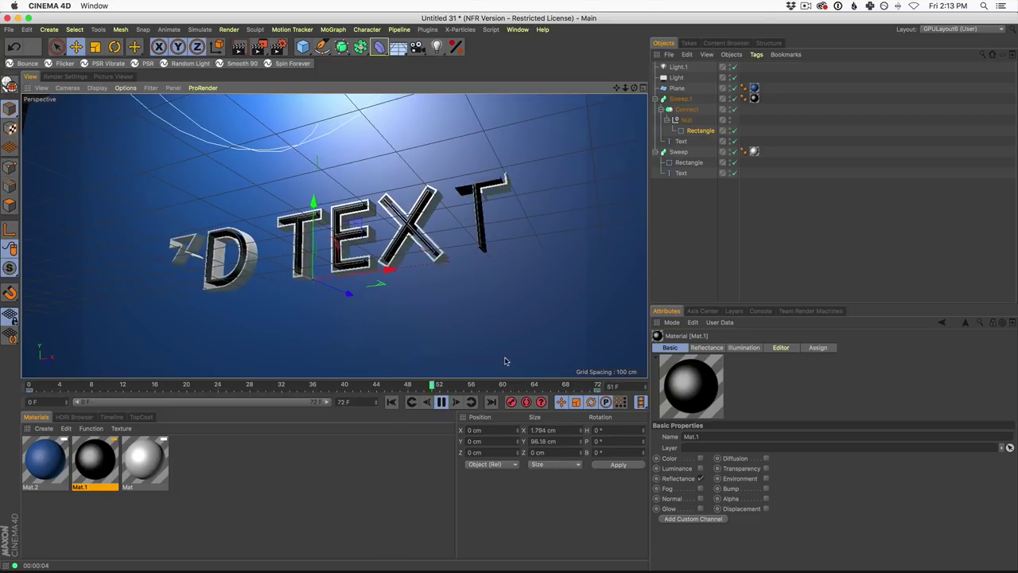
{"action": "left_click", "coordinate": [441, 402]}
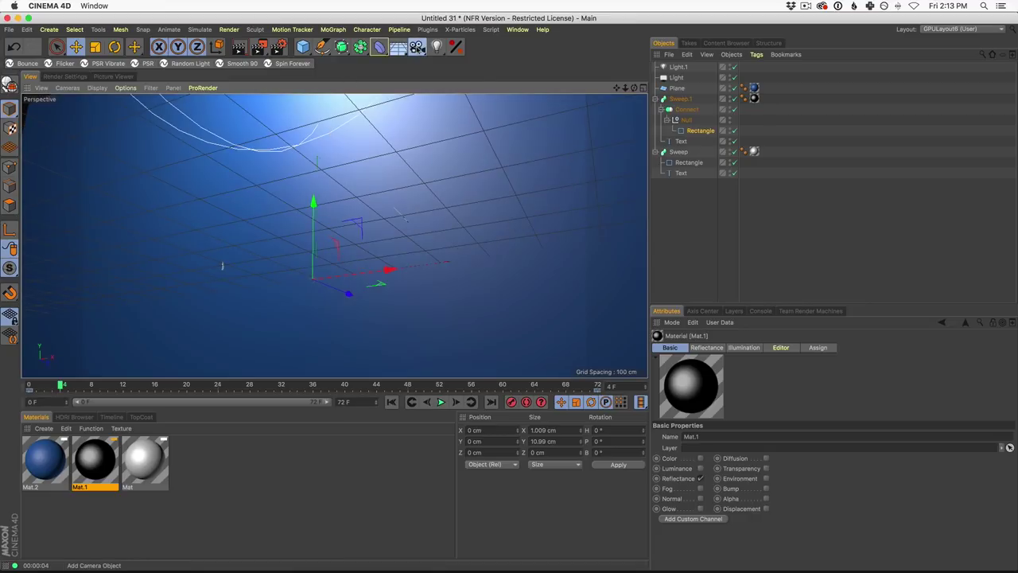
Add a standard camera to the scene and look through it.
{"action": "left_click", "coordinate": [417, 47]}
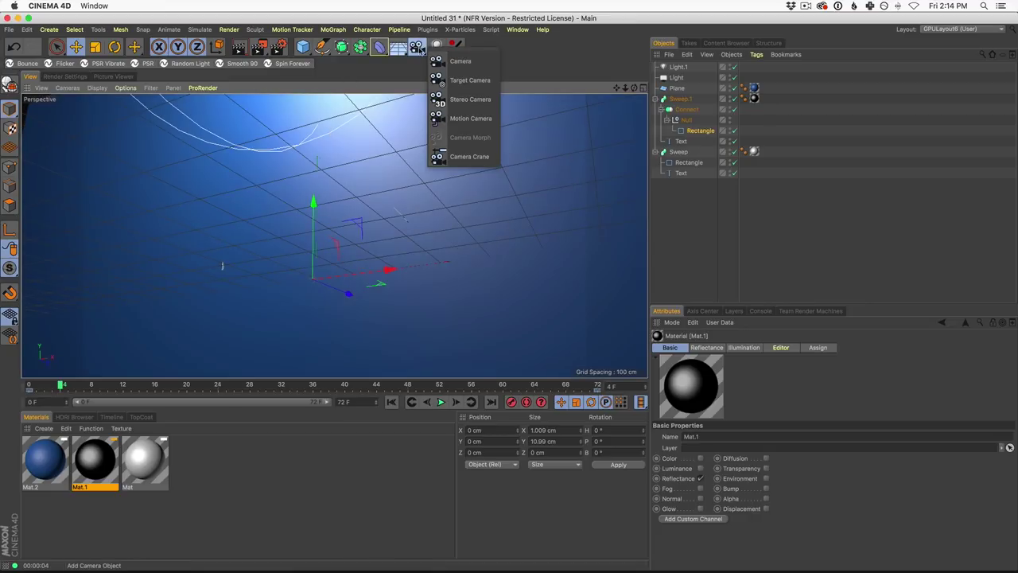
{"action": "left_click", "coordinate": [460, 62]}
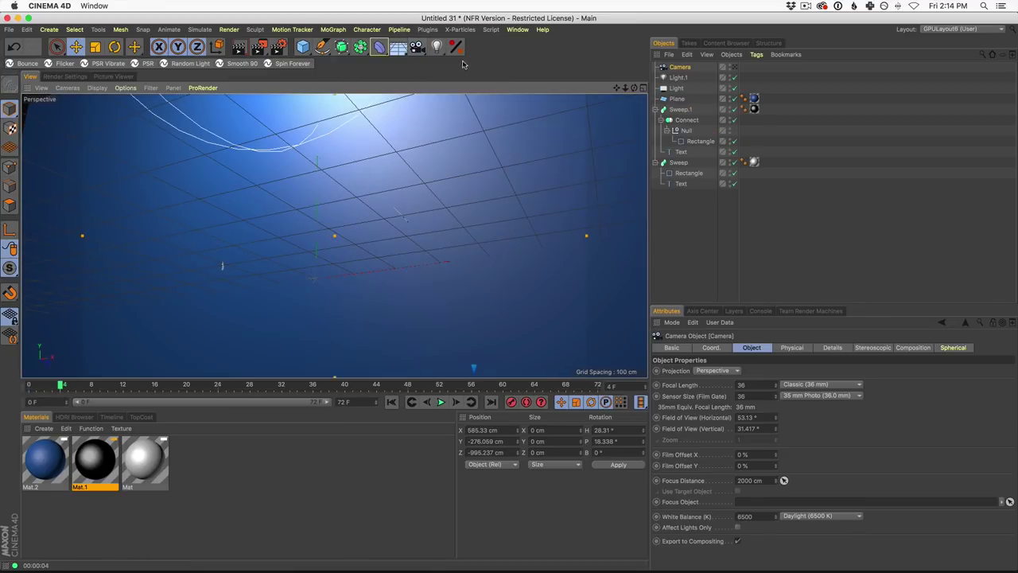
{"action": "left_click", "coordinate": [734, 68]}
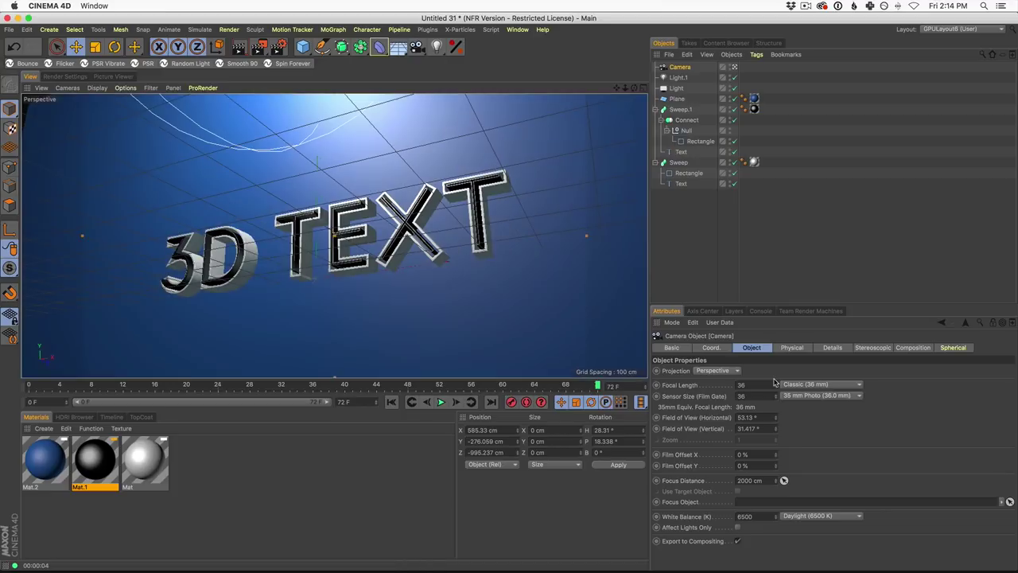
Set the camera's focal length to 100 mm, reframe the whole text at an angle from below, and render the view.
{"action": "left_click_drag", "start_coordinate": [493, 263], "coordinate": [179, 200], "text": "alt"}
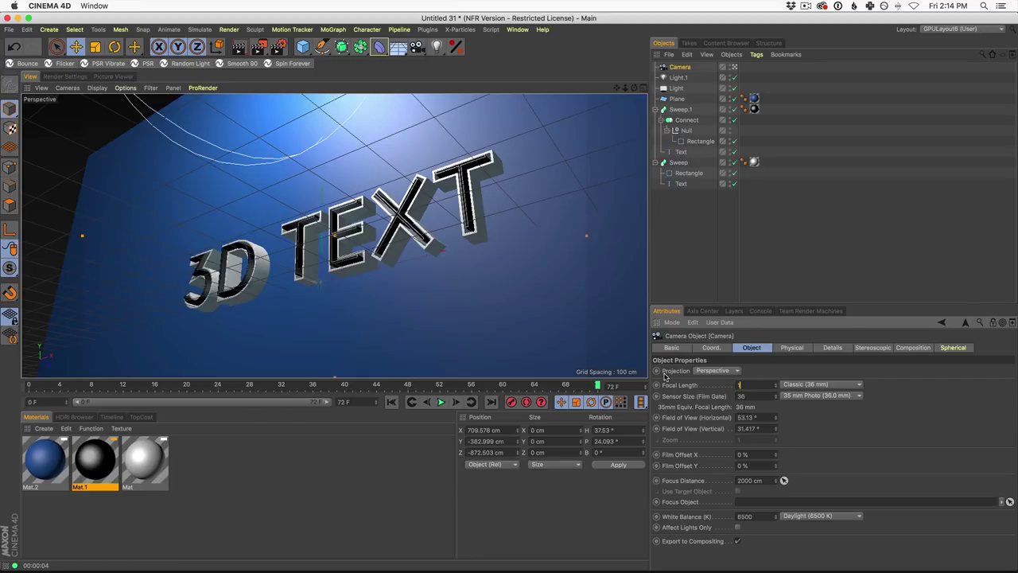
{"action": "key", "text": "Return"}
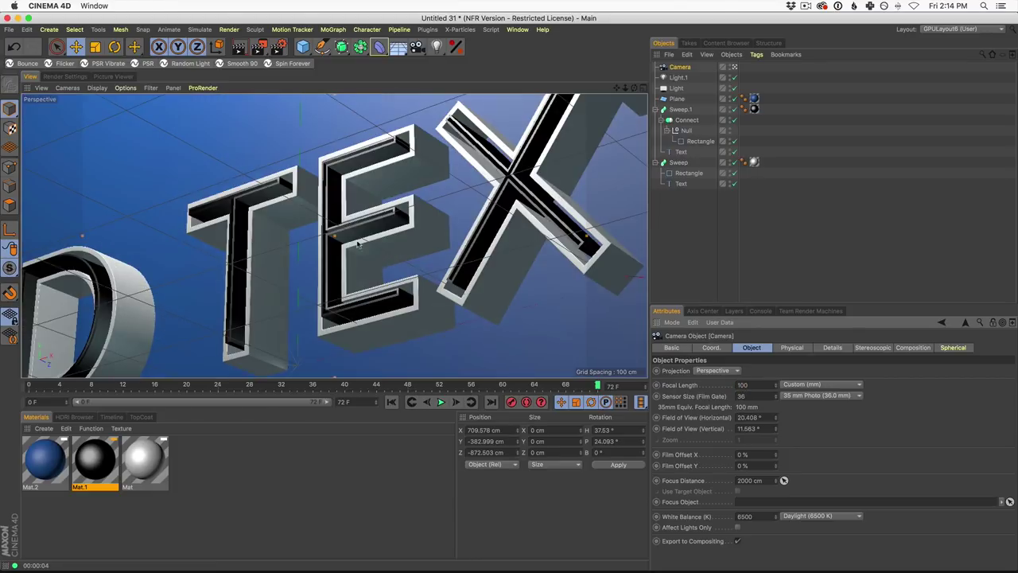
{"action": "scroll", "coordinate": [394, 268], "scroll_direction": "down", "scroll_amount": 5}
{"action": "left_click_drag", "start_coordinate": [393, 268], "coordinate": [342, 277], "text": "alt"}
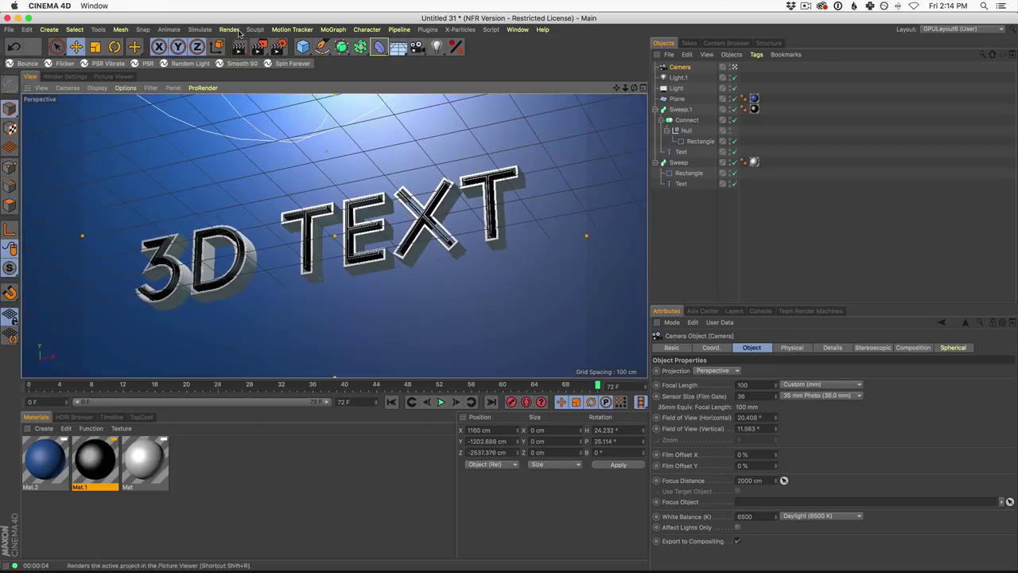
{"action": "left_click", "coordinate": [239, 48]}
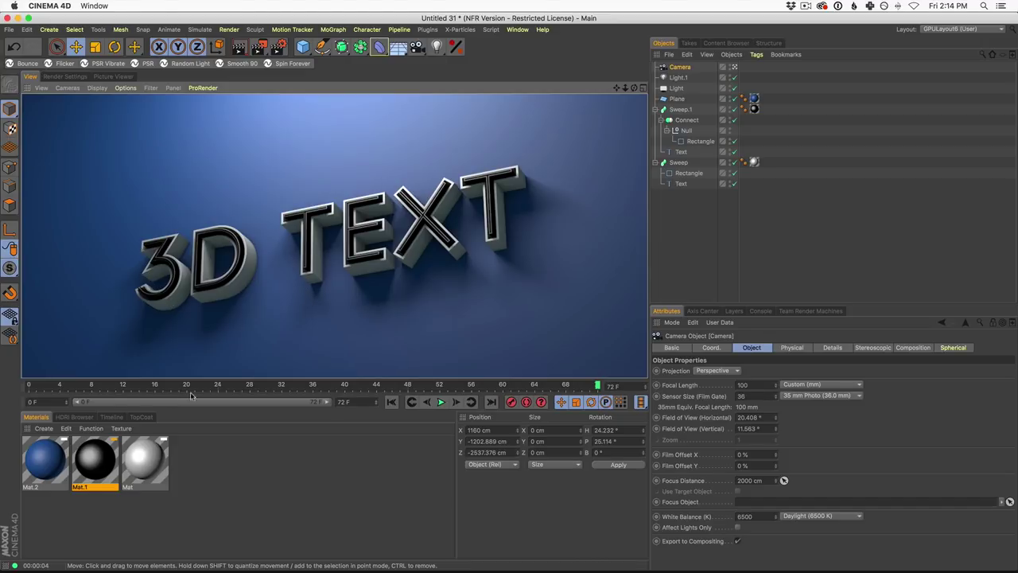
Change the backdrop material's color to H 203°, S 76%, V 69% and render the view.
{"action": "double_click", "coordinate": [46, 471]}
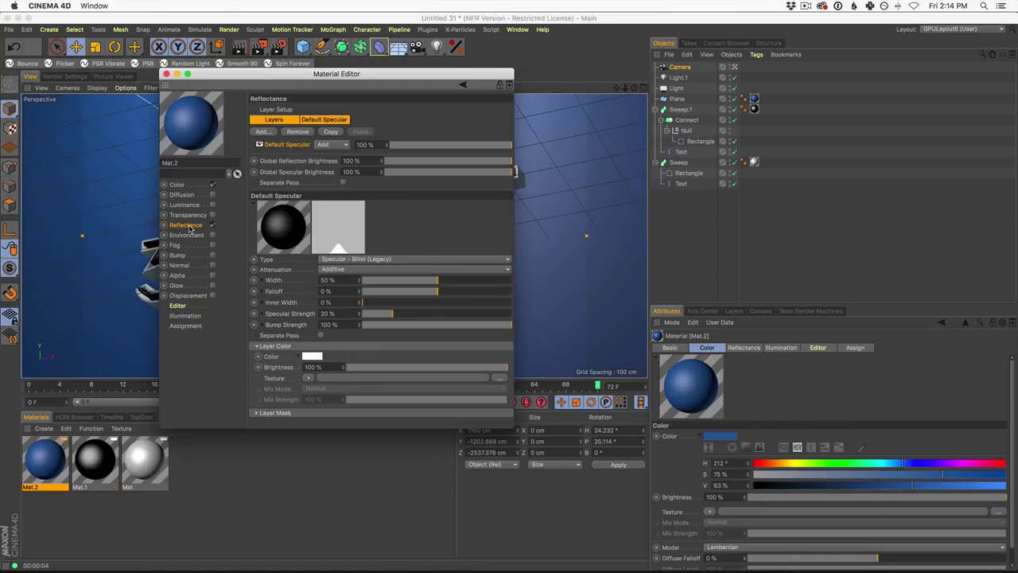
{"action": "left_click", "coordinate": [176, 185]}
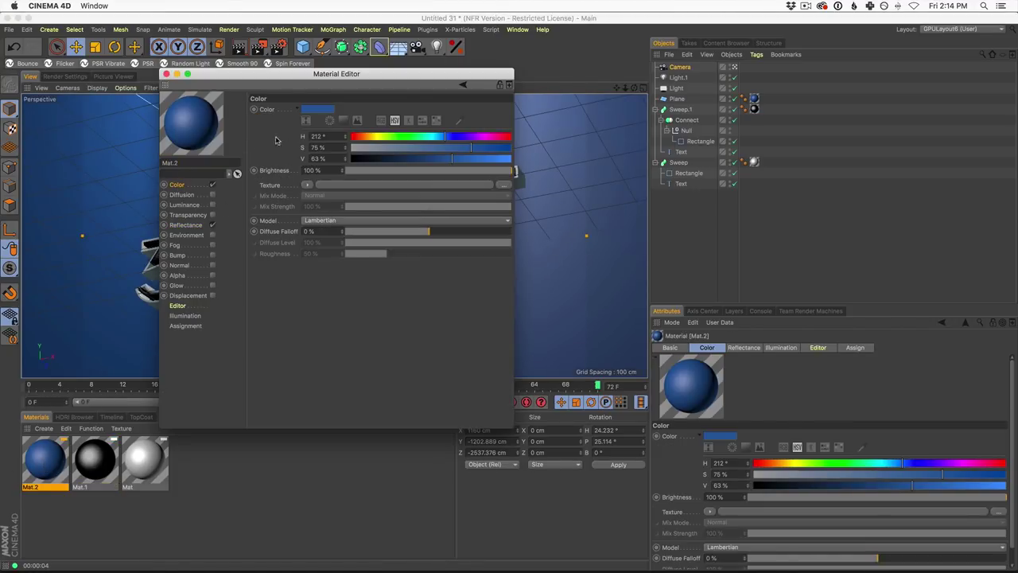
{"action": "left_click", "coordinate": [315, 111]}
{"action": "mouse_move", "coordinate": [349, 109]}
{"action": "left_mouse_down"}
{"action": "mouse_move", "coordinate": [366, 118]}
{"action": "mouse_move", "coordinate": [356, 129]}
{"action": "mouse_move", "coordinate": [342, 110]}
{"action": "left_mouse_up"}
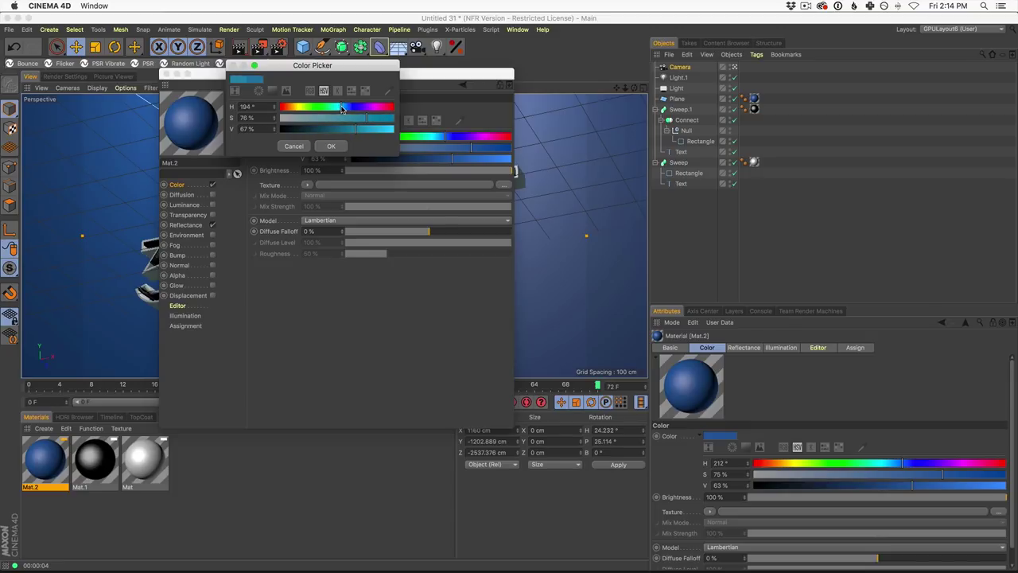
{"action": "left_click", "coordinate": [332, 147]}
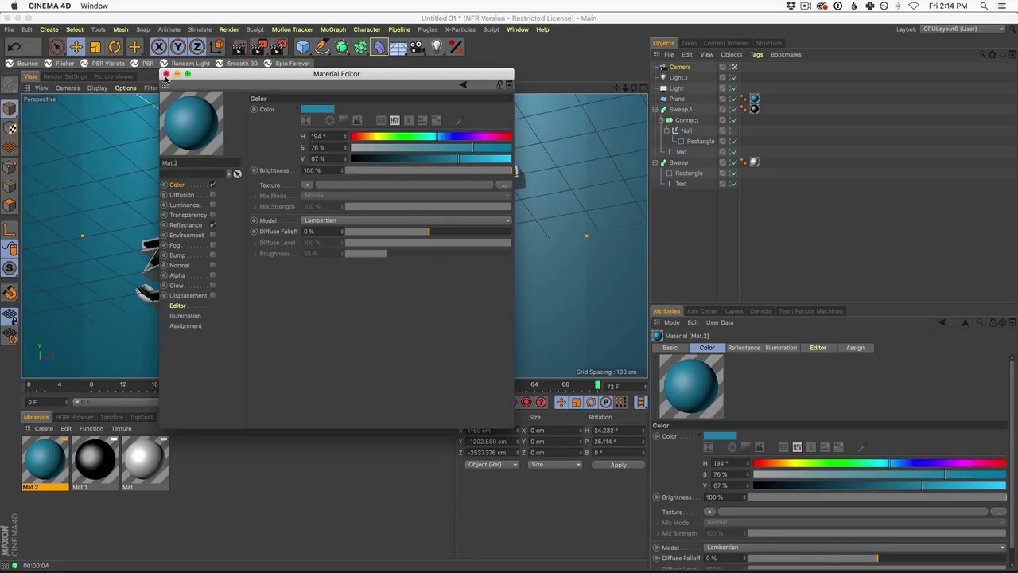
{"action": "left_click_drag", "start_coordinate": [221, 83], "coordinate": [469, 142]}
{"action": "left_click", "coordinate": [710, 215]}
{"action": "left_click", "coordinate": [690, 194]}
{"action": "left_click", "coordinate": [415, 130]}
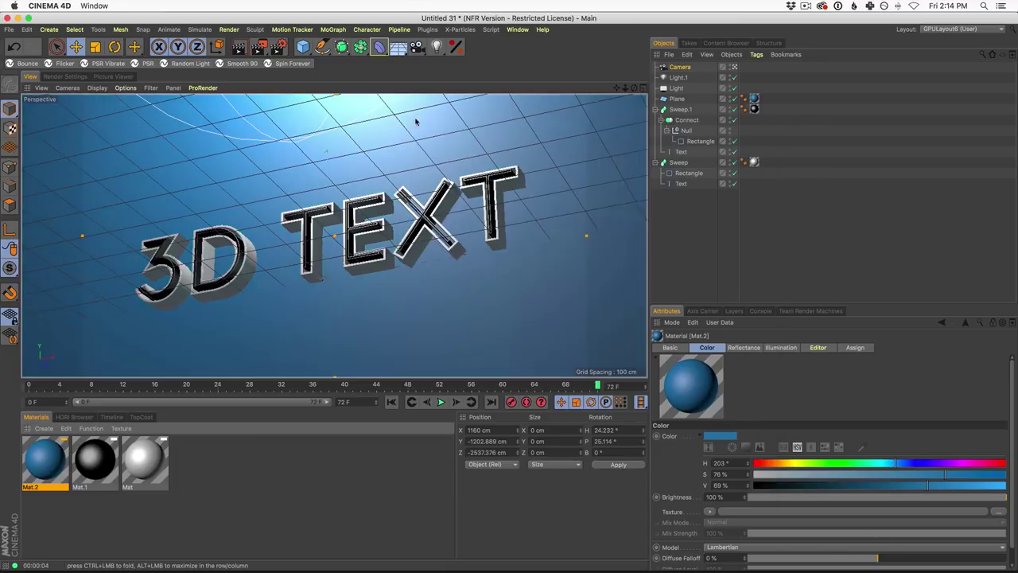
{"action": "left_click", "coordinate": [237, 43]}
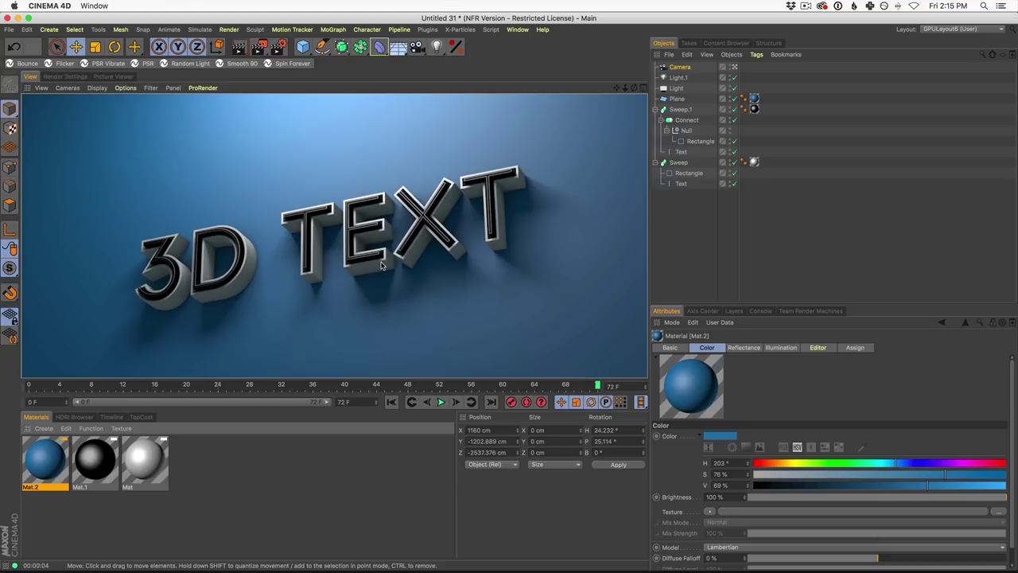
Set the rounding radius of the light grey outer sweep's rectangle to 1 cm.
{"action": "left_click", "coordinate": [212, 283]}
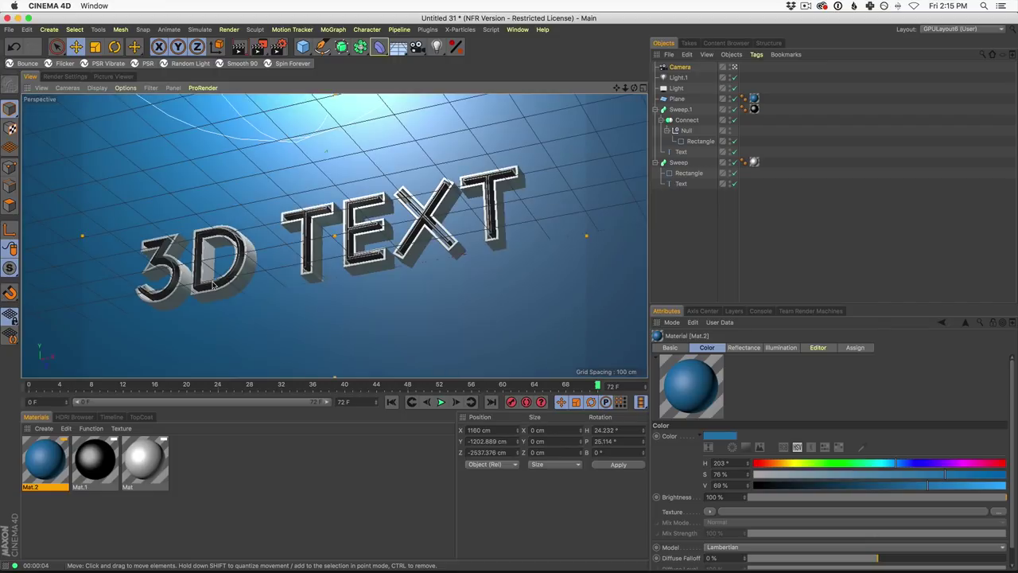
{"action": "left_click", "coordinate": [696, 141]}
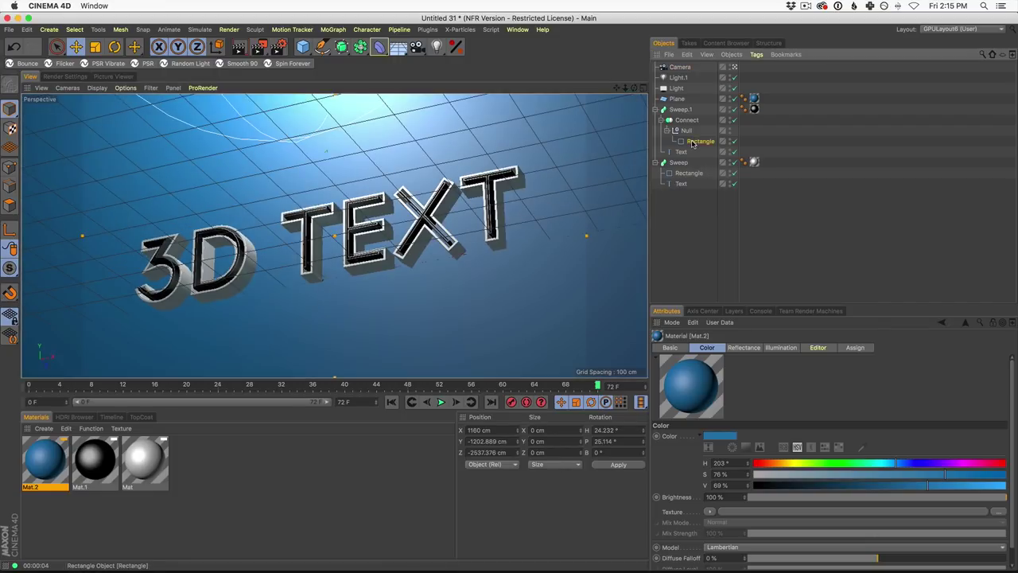
{"action": "left_click", "coordinate": [688, 172]}
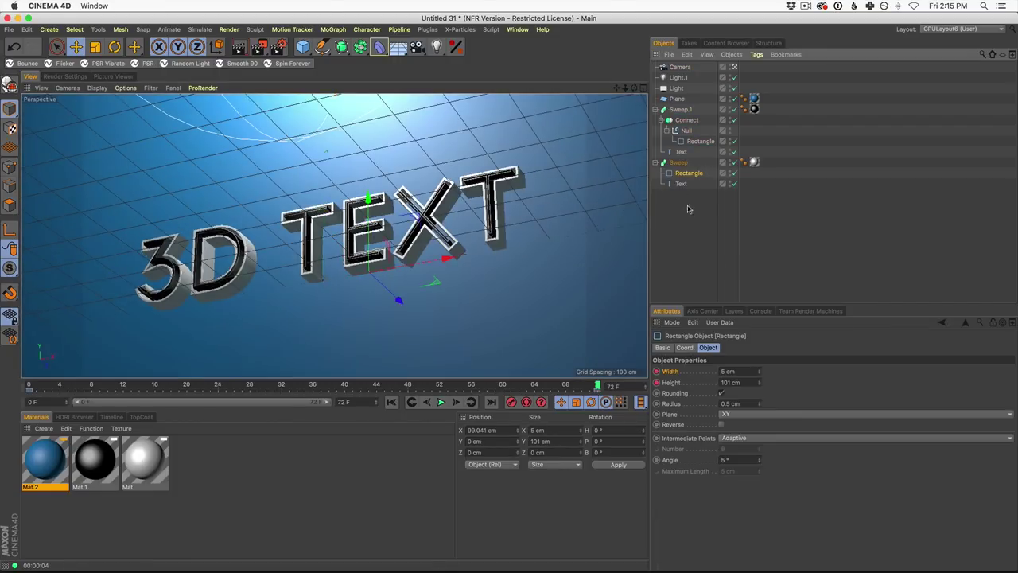
{"action": "left_click", "coordinate": [751, 403]}
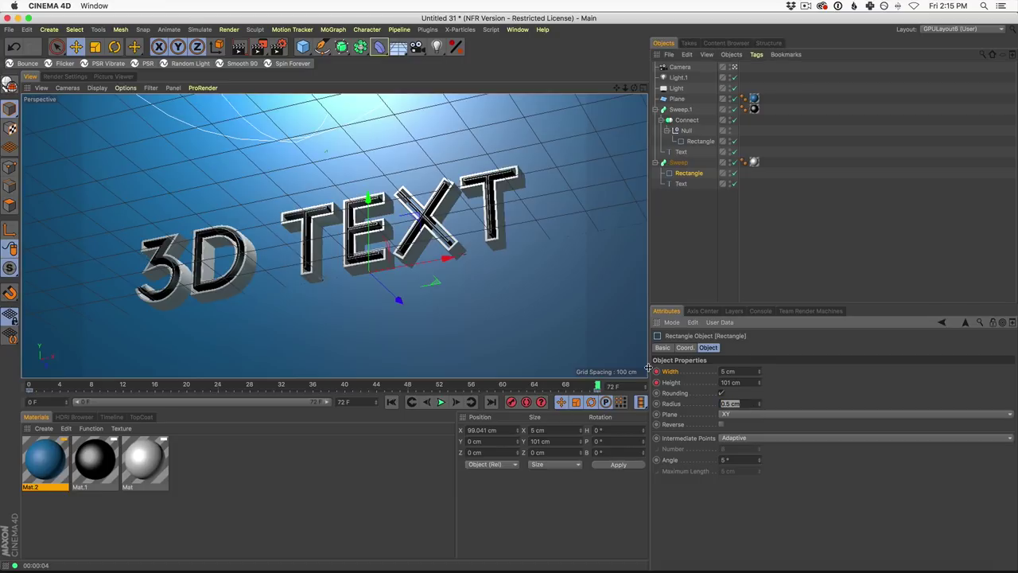
{"action": "type", "text": "1"}
{"action": "key", "text": "Return"}
Set the rounding radius of the black inner sweep's rectangle to 0.4 cm and render the view.
{"action": "left_click", "coordinate": [701, 142]}
{"action": "left_click", "coordinate": [749, 404]}
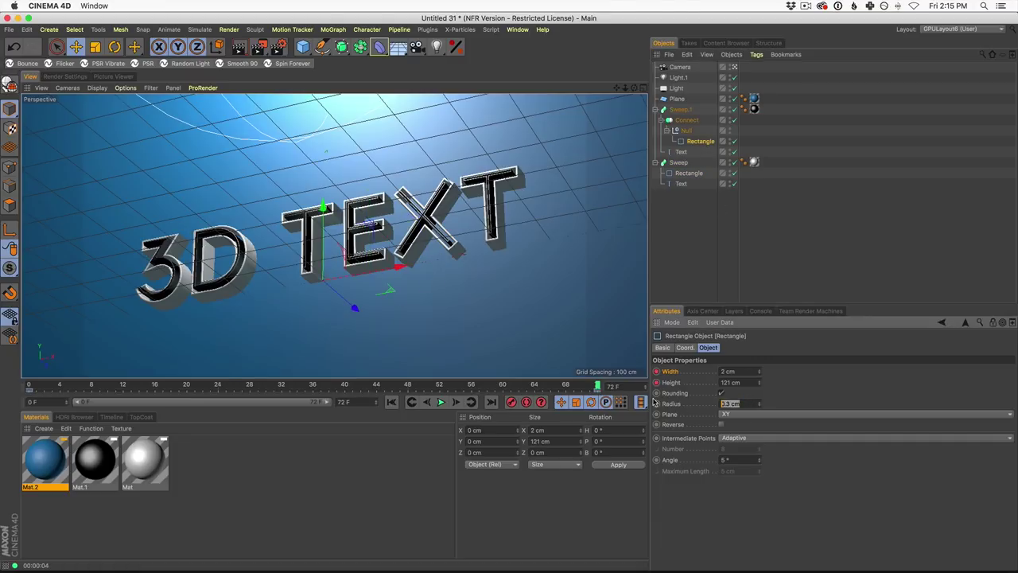
{"action": "type", "text": "0.4"}
{"action": "key", "text": "Return"}
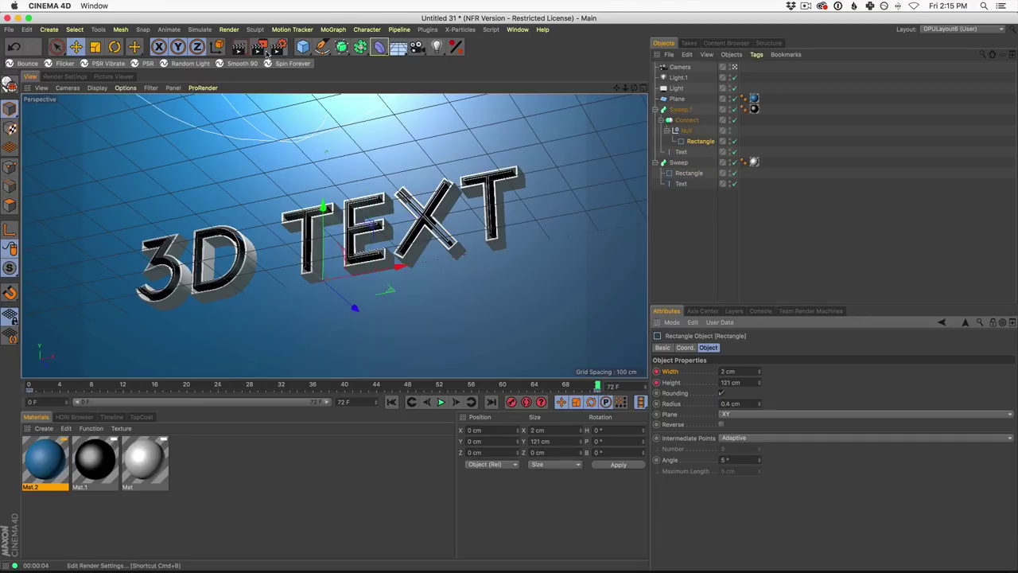
{"action": "left_click", "coordinate": [240, 47]}
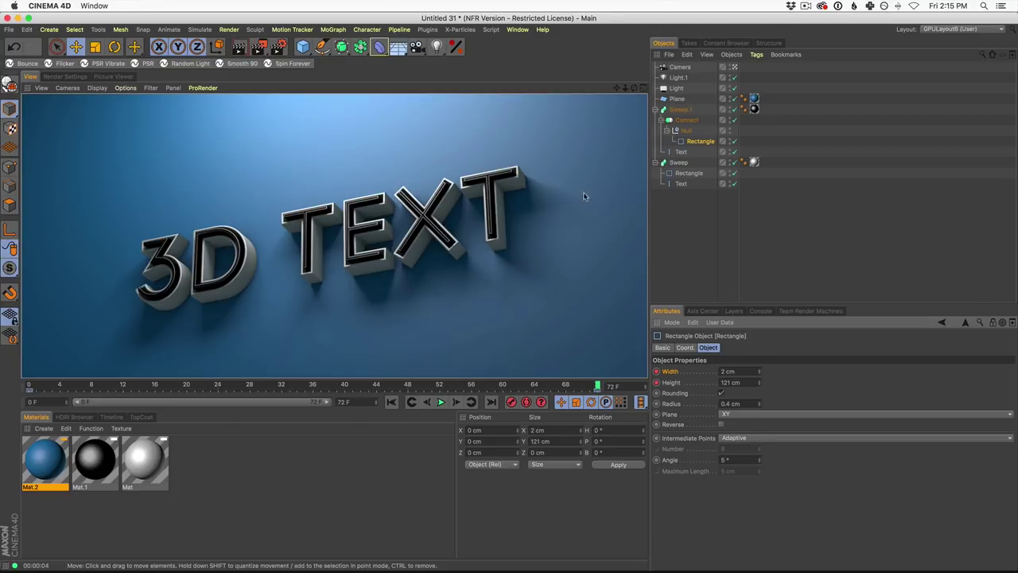
Duplicate the camera and, at frame 58, orbit the copy to a more level view of the text.
{"action": "left_click_drag", "start_coordinate": [597, 387], "coordinate": [691, 383]}
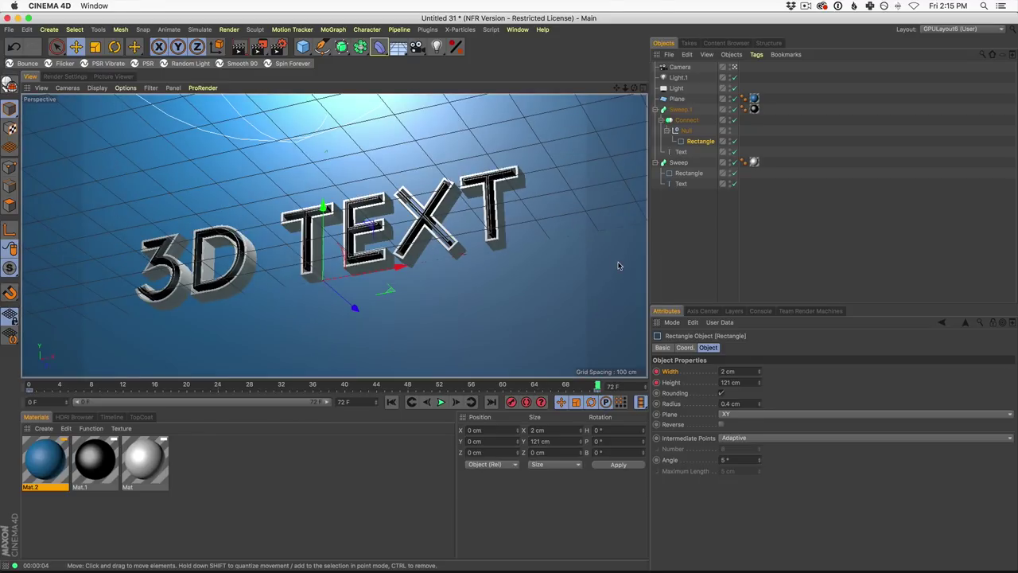
{"action": "left_click", "coordinate": [680, 67]}
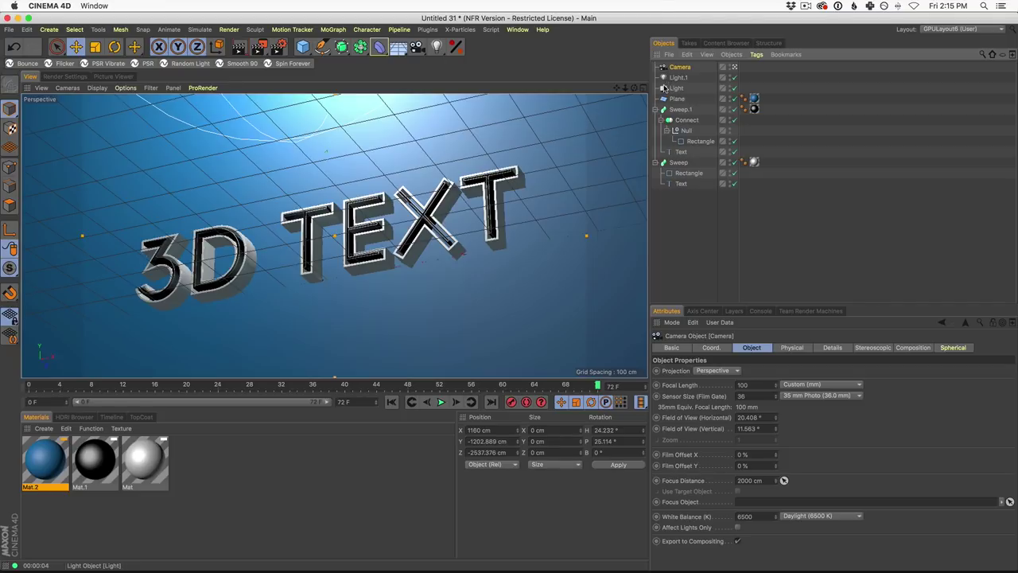
{"action": "key", "text": "super+v"}
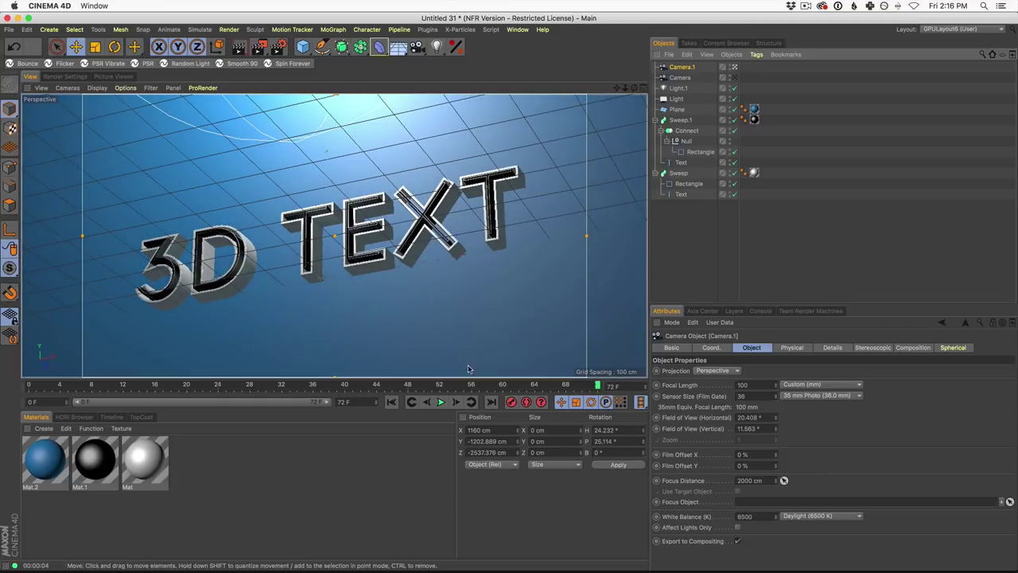
{"action": "mouse_move", "coordinate": [483, 387]}
{"action": "left_mouse_down"}
{"action": "mouse_move", "coordinate": [239, 384]}
{"action": "mouse_move", "coordinate": [543, 385]}
{"action": "mouse_move", "coordinate": [408, 385]}
{"action": "mouse_move", "coordinate": [487, 385]}
{"action": "left_mouse_up"}
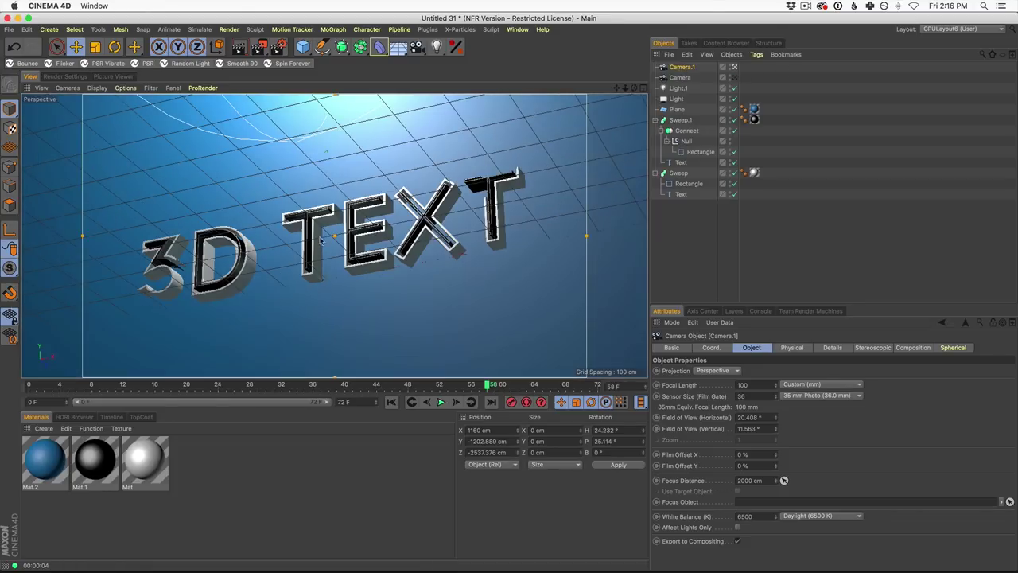
{"action": "left_click_drag", "start_coordinate": [314, 253], "coordinate": [332, 279], "text": "alt"}
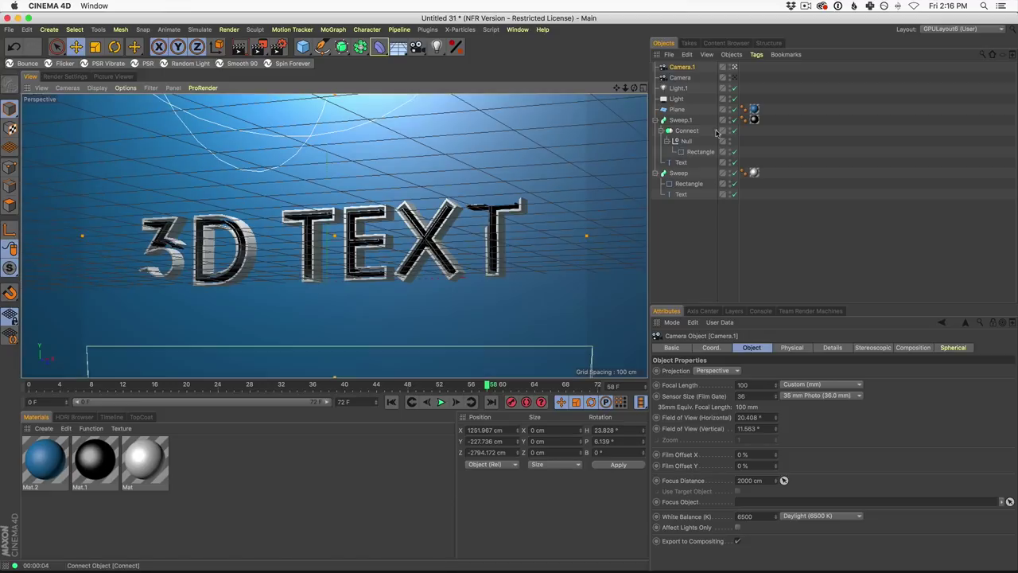
Switch the viewport between the original camera and its copy to compare the two viewpoints.
{"action": "left_click", "coordinate": [734, 78]}
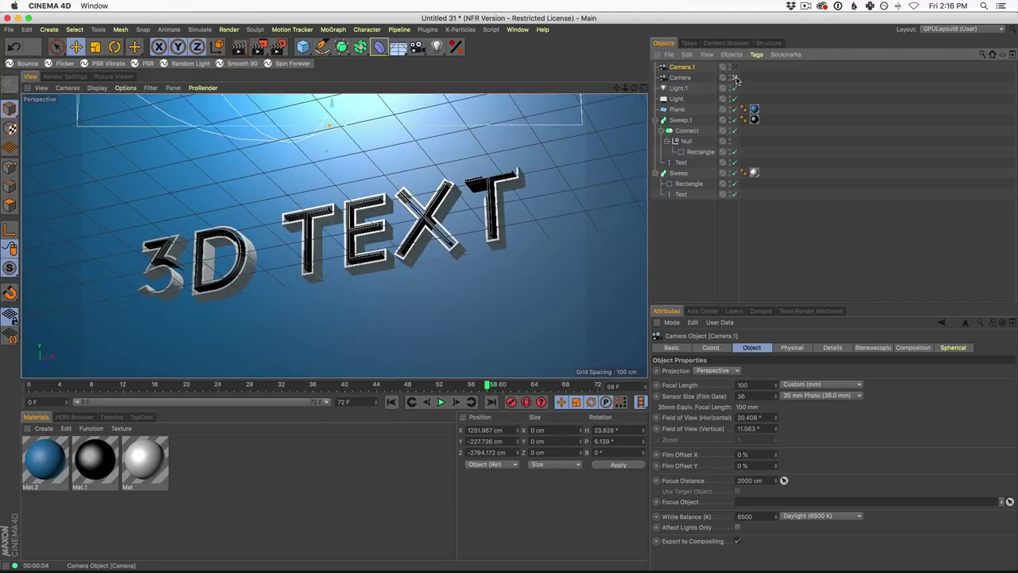
{"action": "left_click", "coordinate": [734, 77]}
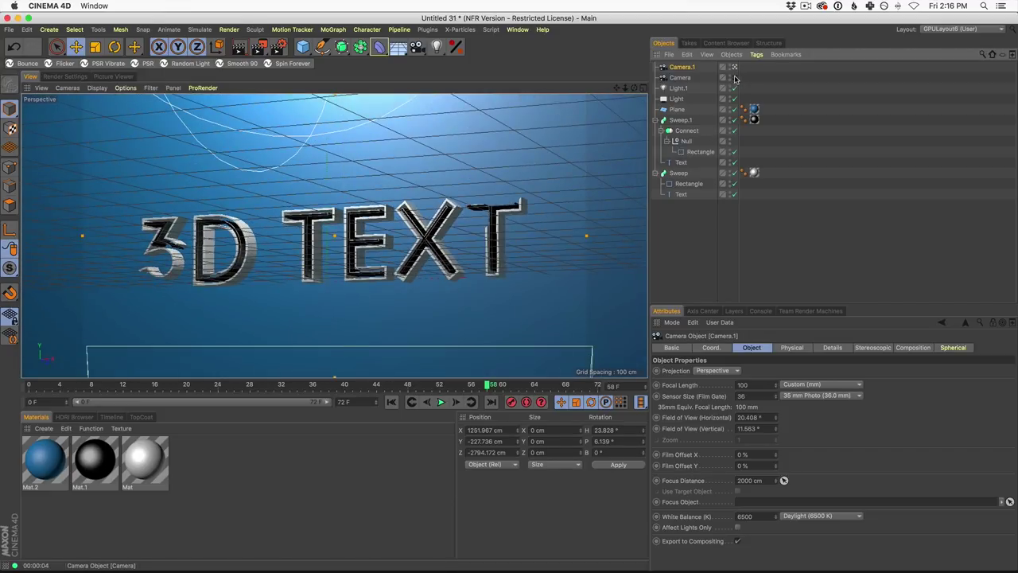
{"action": "left_click", "coordinate": [734, 67]}
{"action": "left_click", "coordinate": [733, 77]}
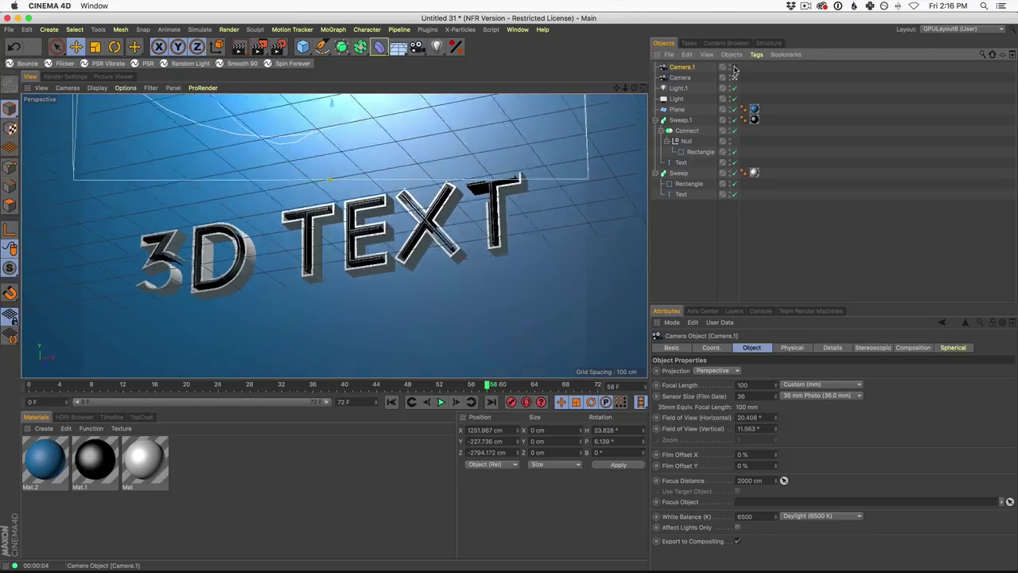
Compare the two camera views, look through the duplicated camera, and rename that camera First.
{"action": "left_click", "coordinate": [733, 78]}
{"action": "left_click", "coordinate": [734, 79]}
{"action": "left_click", "coordinate": [733, 77]}
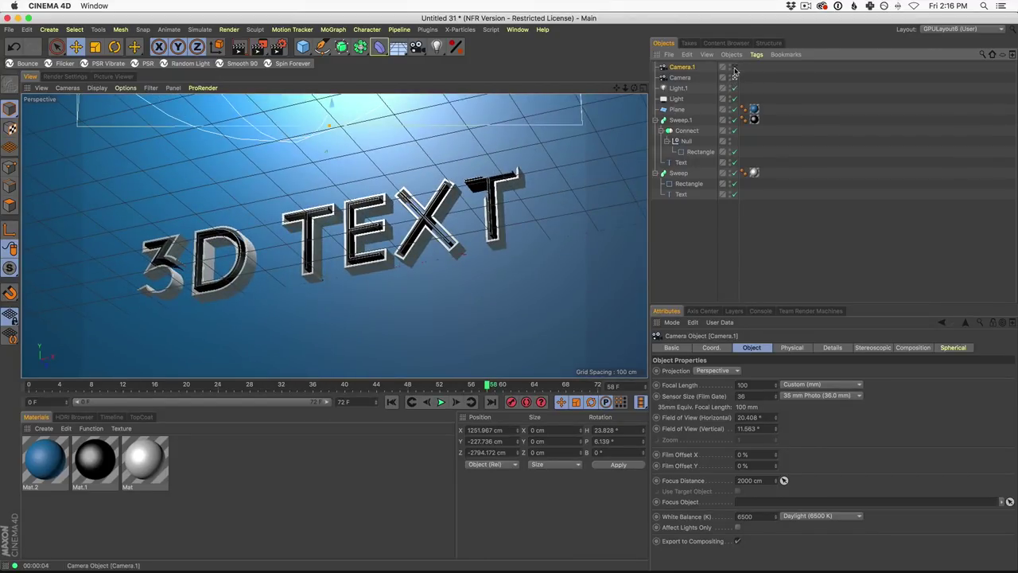
{"action": "left_click", "coordinate": [733, 68]}
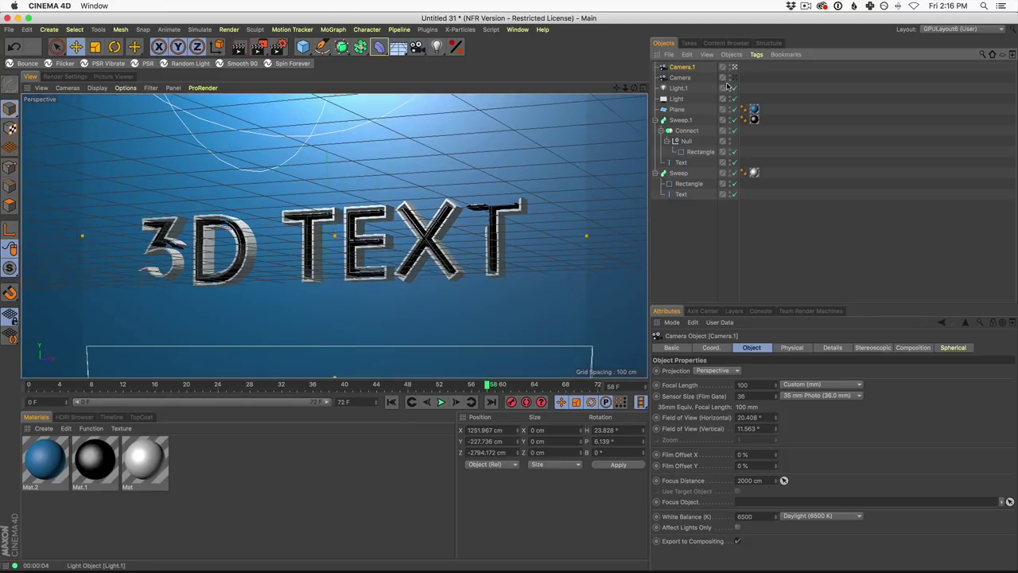
{"action": "double_click", "coordinate": [682, 68]}
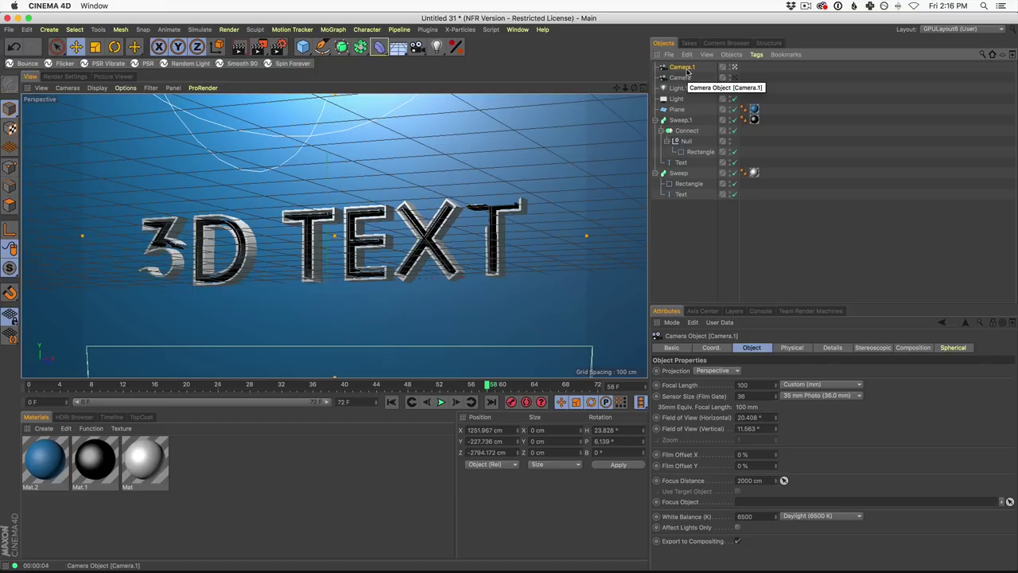
{"action": "type", "text": "F"}
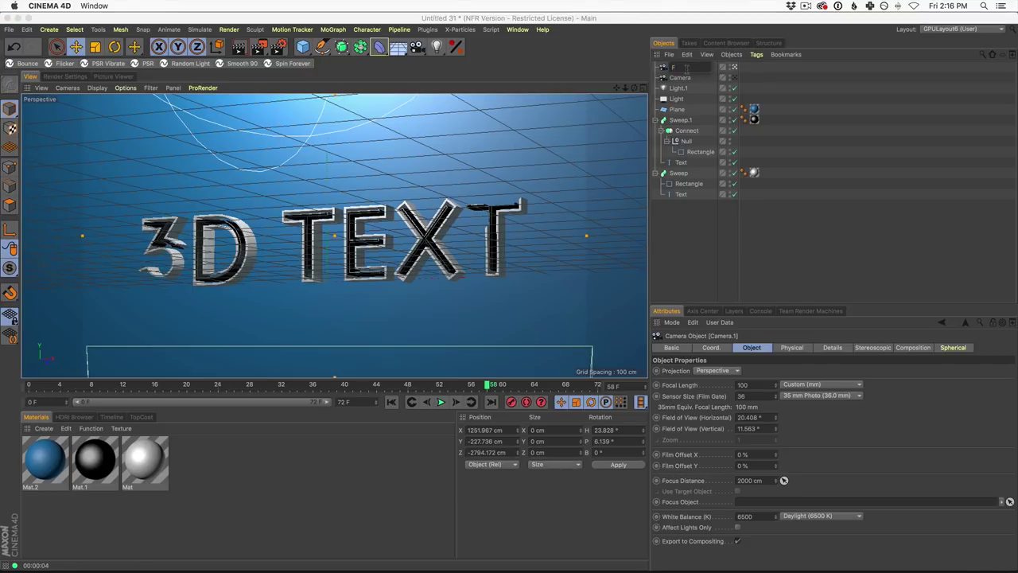
{"action": "type", "text": "irst"}
{"action": "key", "text": "Return"}
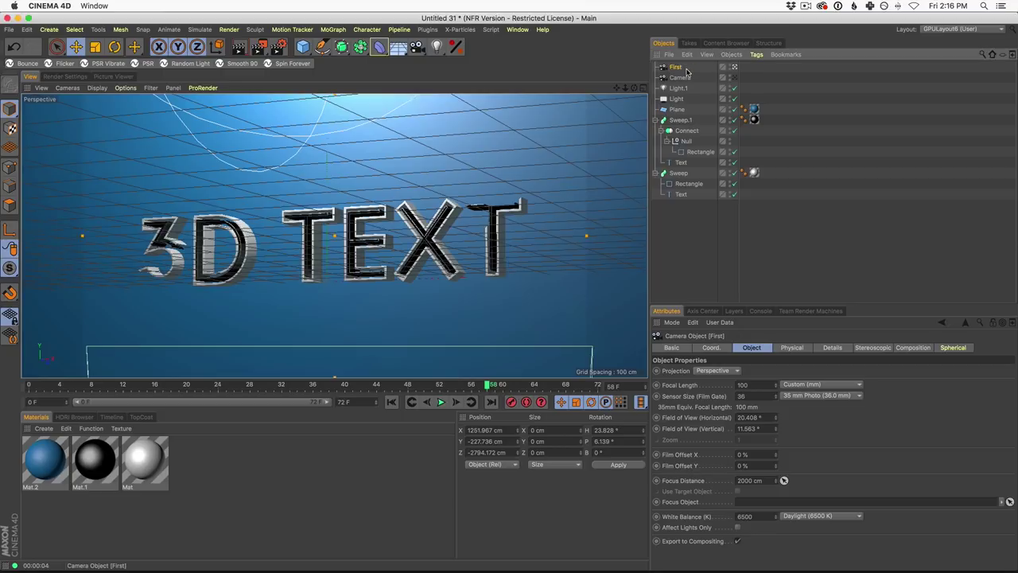
Rename the original camera Second.
{"action": "left_click", "coordinate": [684, 76]}
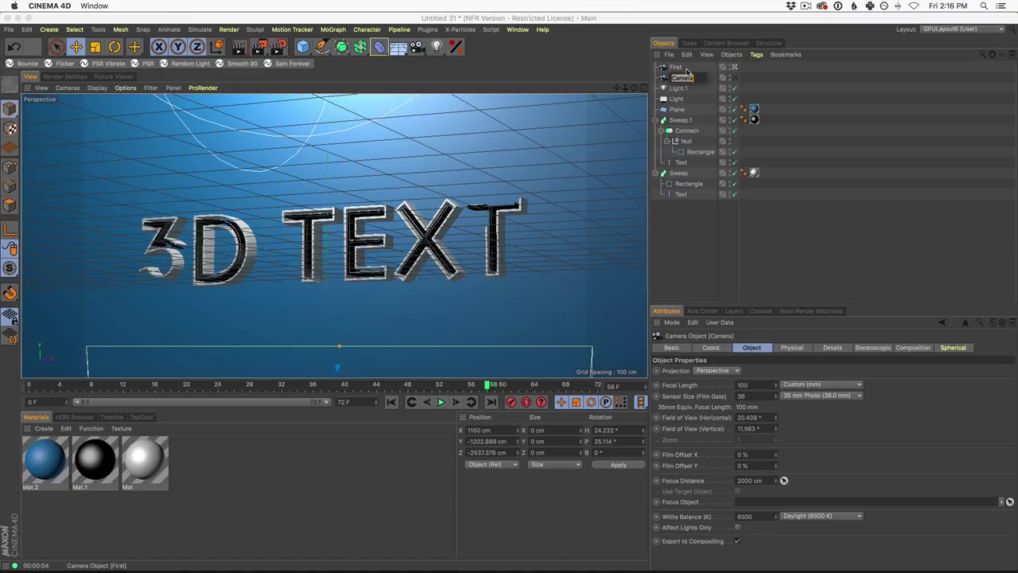
{"action": "double_click", "coordinate": [686, 75]}
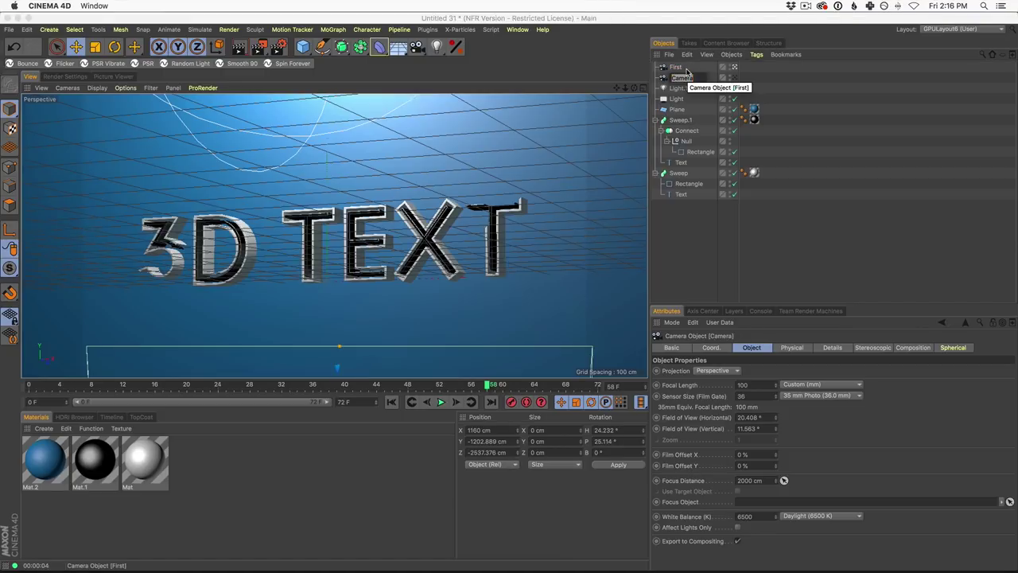
{"action": "type", "text": "Se"}
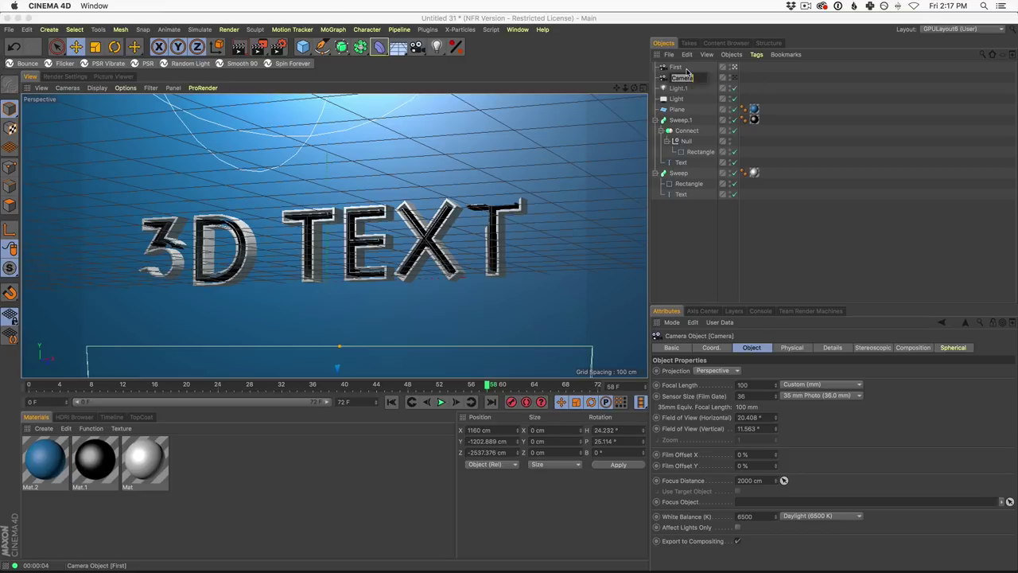
{"action": "type", "text": "cond"}
{"action": "key", "text": "Return"}
Create a Camera Morph setup from the First and Second cameras.
{"action": "left_click", "coordinate": [677, 70]}
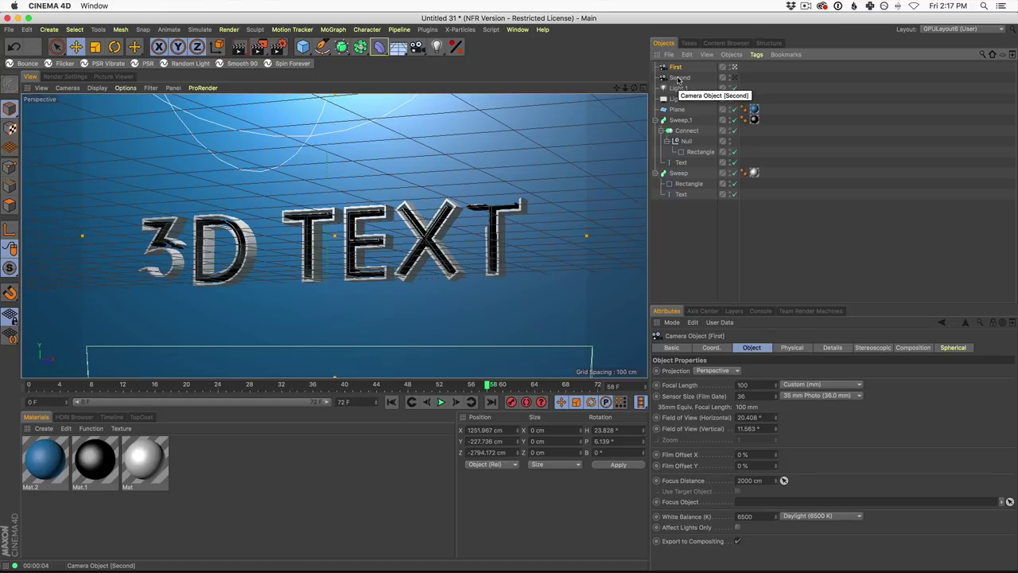
{"action": "left_click", "coordinate": [679, 77], "text": "shift"}
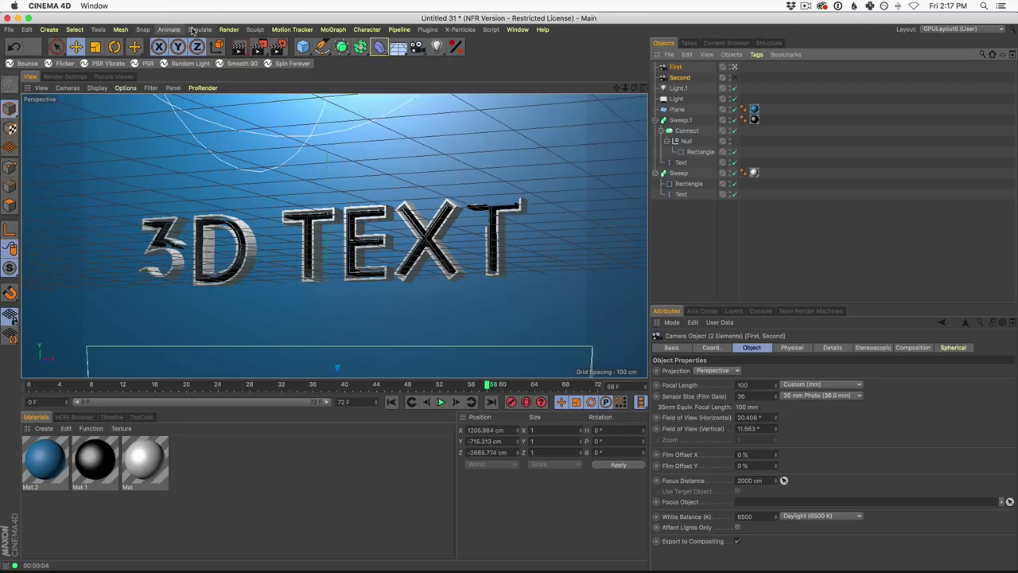
{"action": "left_click", "coordinate": [97, 29]}
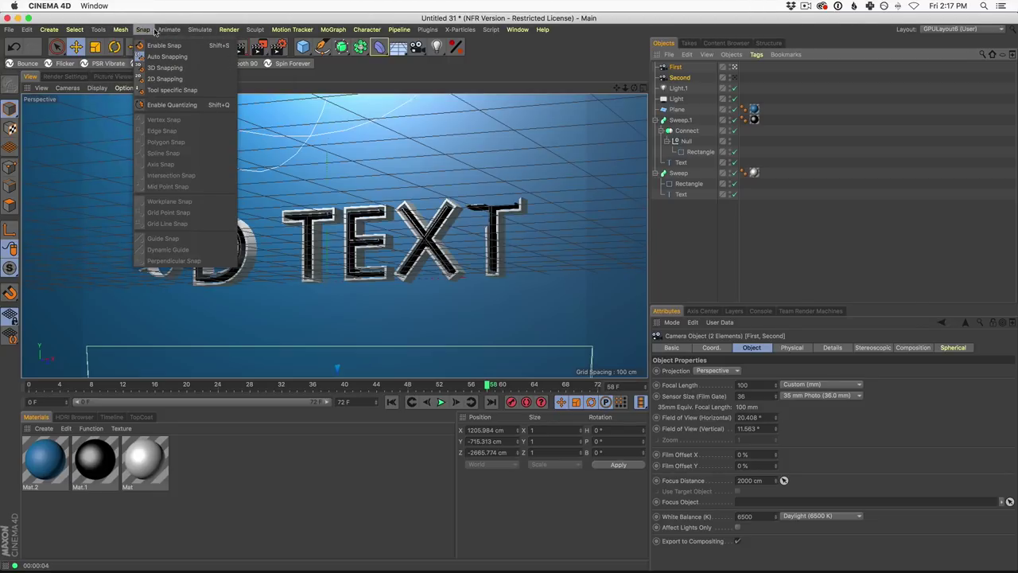
{"action": "mouse_move", "coordinate": [194, 32]}
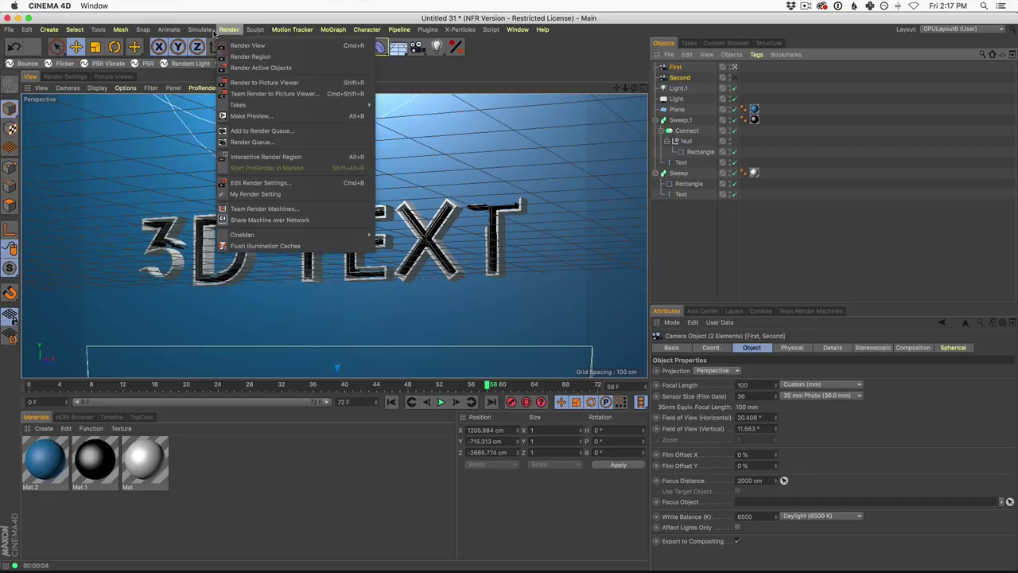
{"action": "mouse_move", "coordinate": [60, 32]}
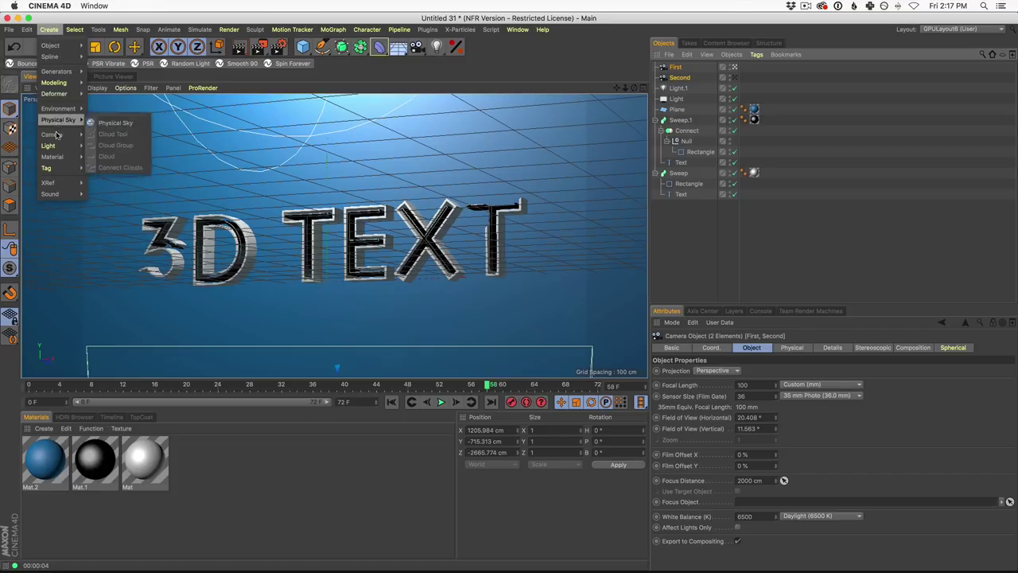
{"action": "mouse_move", "coordinate": [60, 174]}
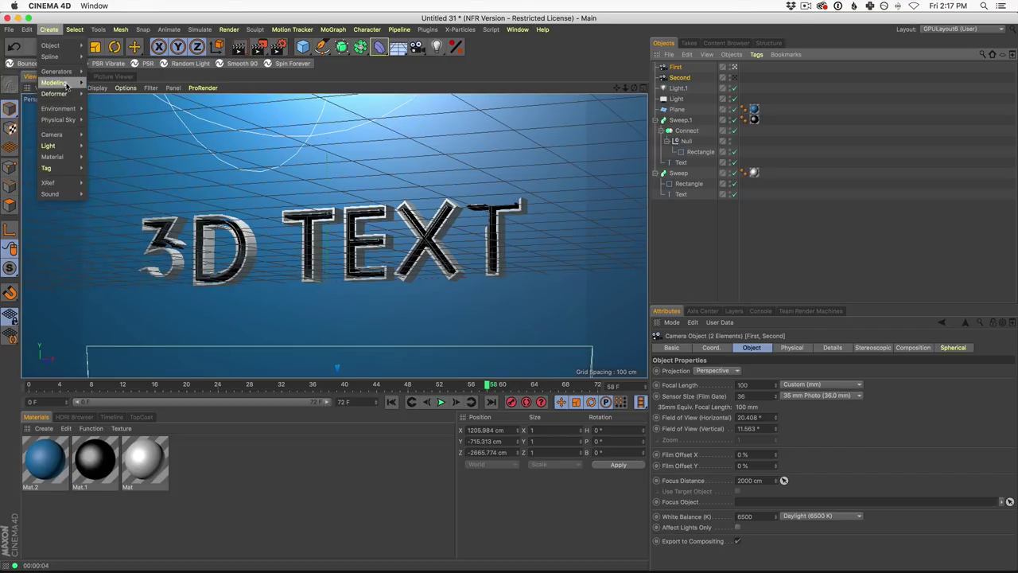
{"action": "mouse_move", "coordinate": [67, 137]}
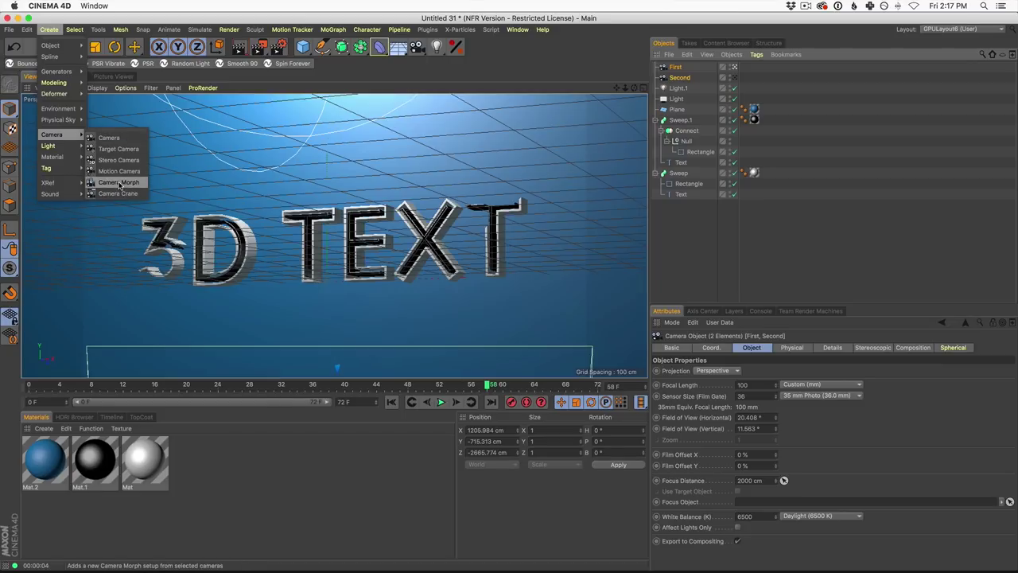
{"action": "left_click", "coordinate": [118, 183]}
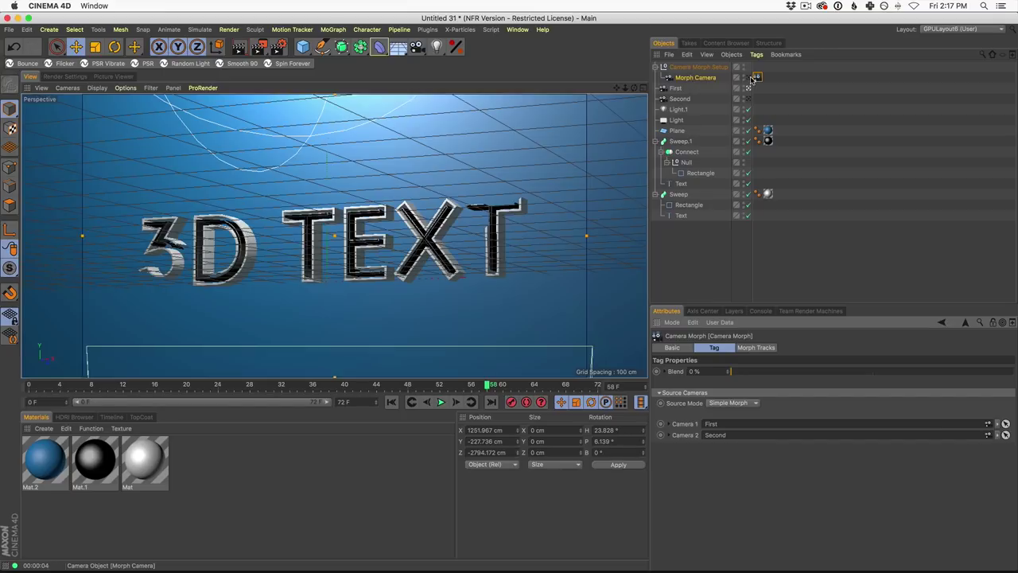
Look through the Morph Camera and keyframe the camera morph's Blend at 100% on frame 72.
{"action": "left_click_drag", "start_coordinate": [731, 373], "coordinate": [903, 371]}
{"action": "key", "text": "ctrl+z"}
{"action": "left_click_drag", "start_coordinate": [729, 371], "coordinate": [1016, 387]}
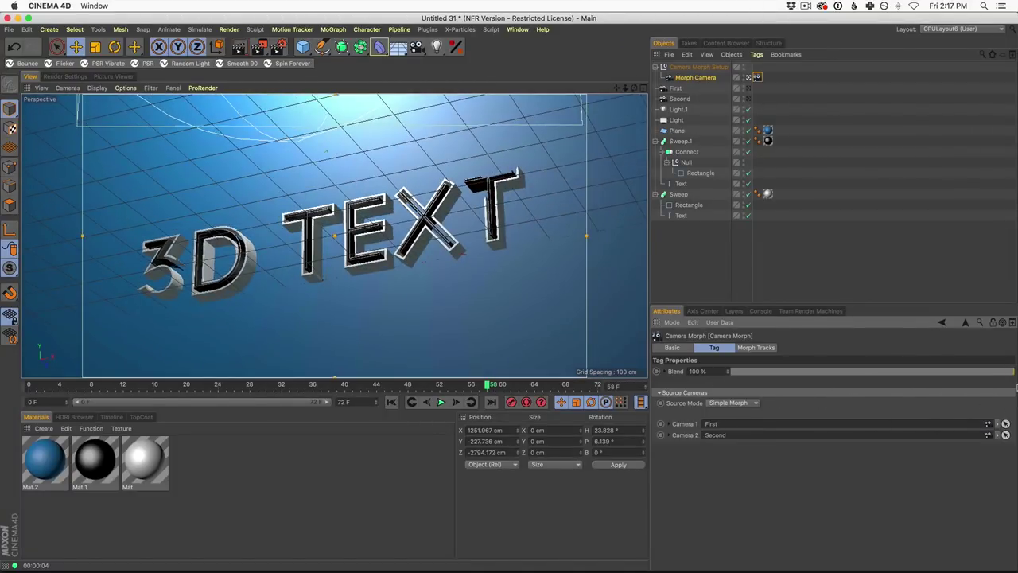
{"action": "left_click", "coordinate": [596, 386]}
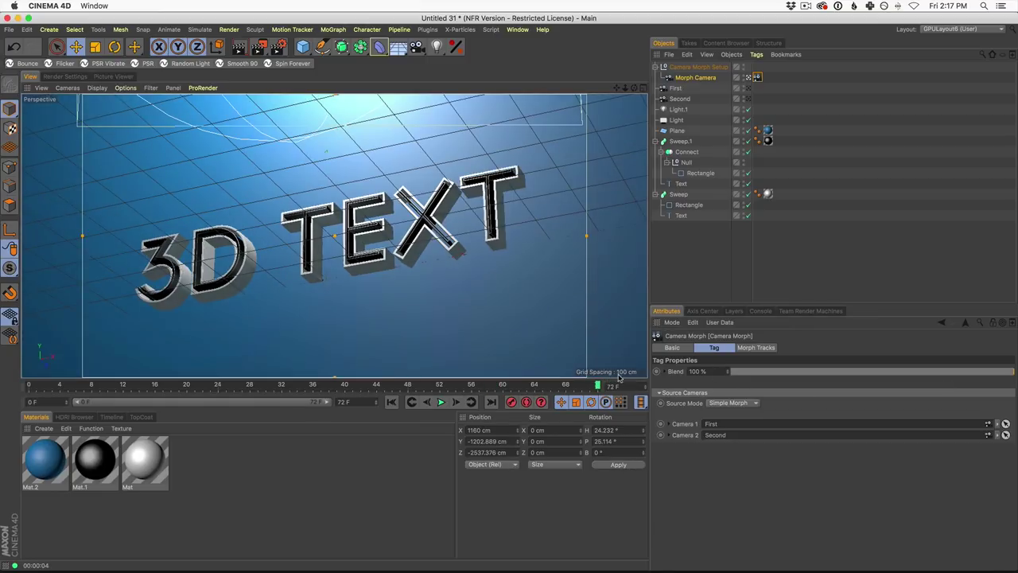
{"action": "mouse_move", "coordinate": [596, 380]}
{"action": "left_mouse_down"}
{"action": "mouse_move", "coordinate": [589, 385]}
{"action": "mouse_move", "coordinate": [598, 385]}
{"action": "left_mouse_up"}
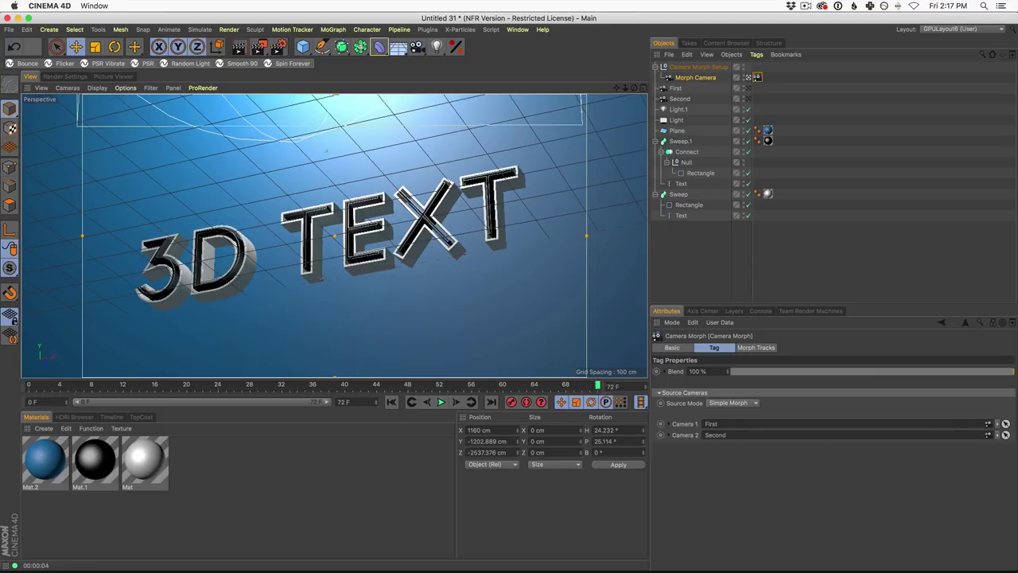
{"action": "left_click", "coordinate": [656, 371]}
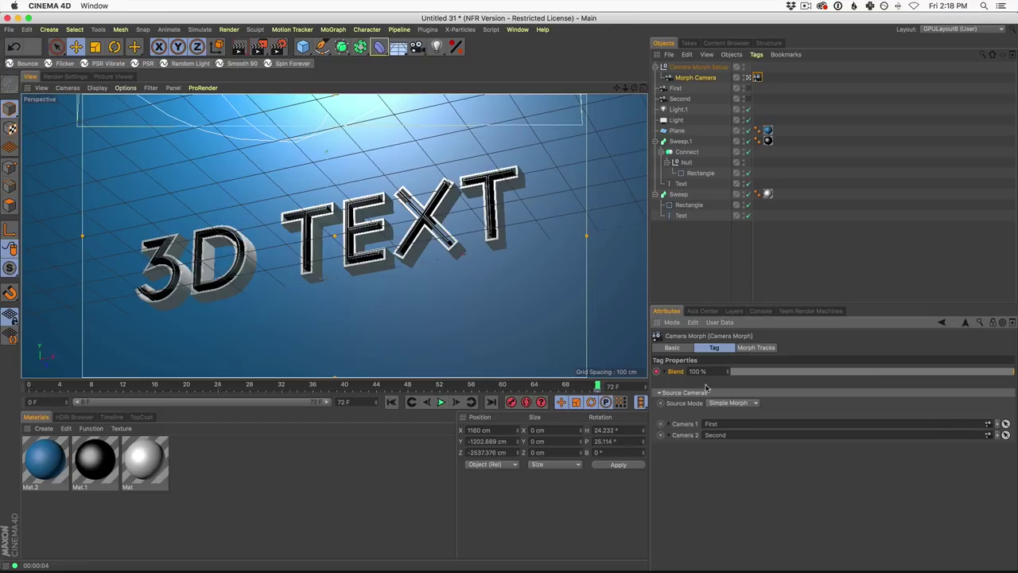
Keyframe the camera morph's Blend at 0% on frame 0.
{"action": "left_click_drag", "start_coordinate": [598, 386], "coordinate": [34, 409]}
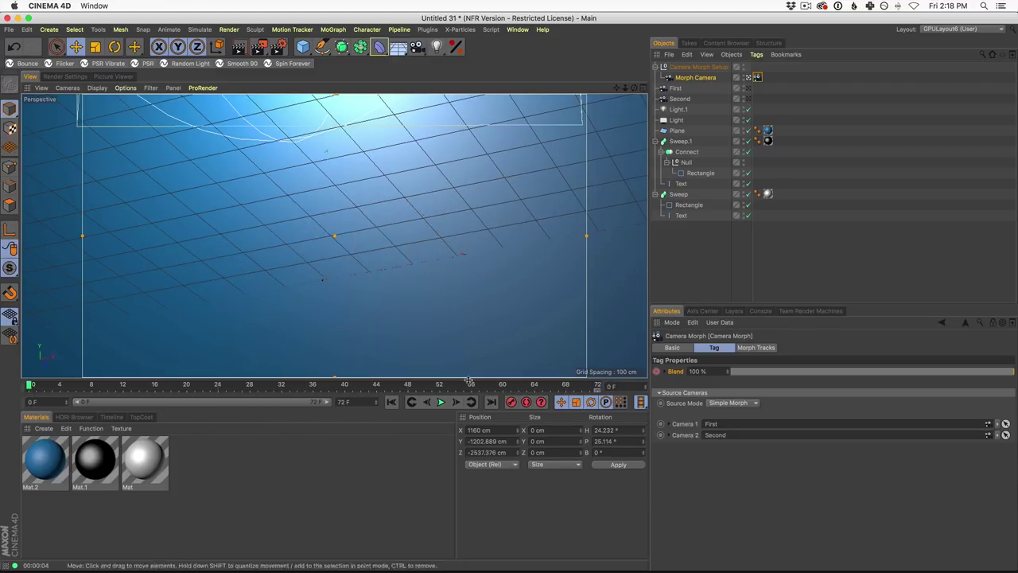
{"action": "left_click_drag", "start_coordinate": [756, 371], "coordinate": [693, 380]}
{"action": "left_click", "coordinate": [657, 371]}
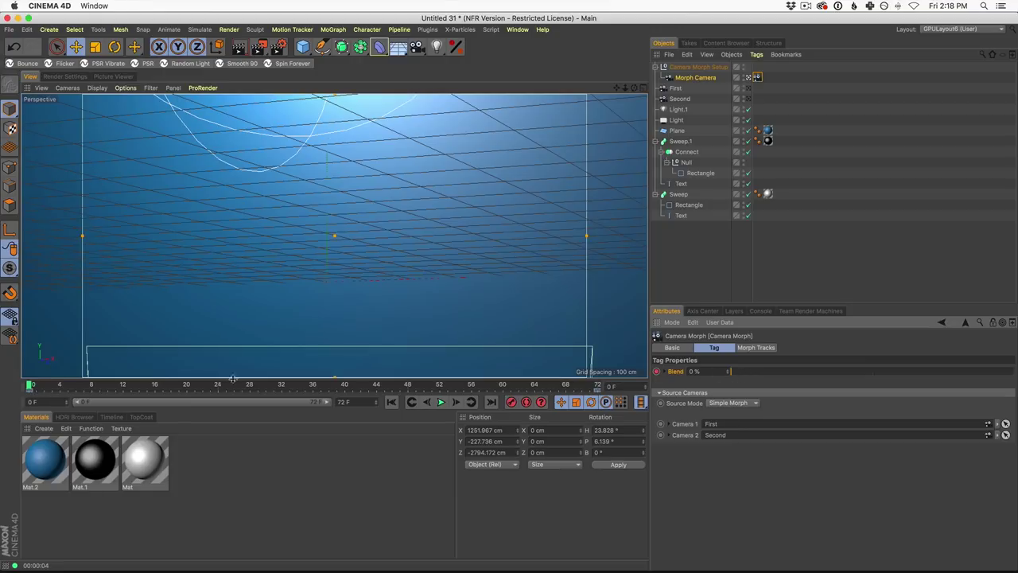
Play the morphing camera move and render the view at frame 71.
{"action": "left_click", "coordinate": [440, 402]}
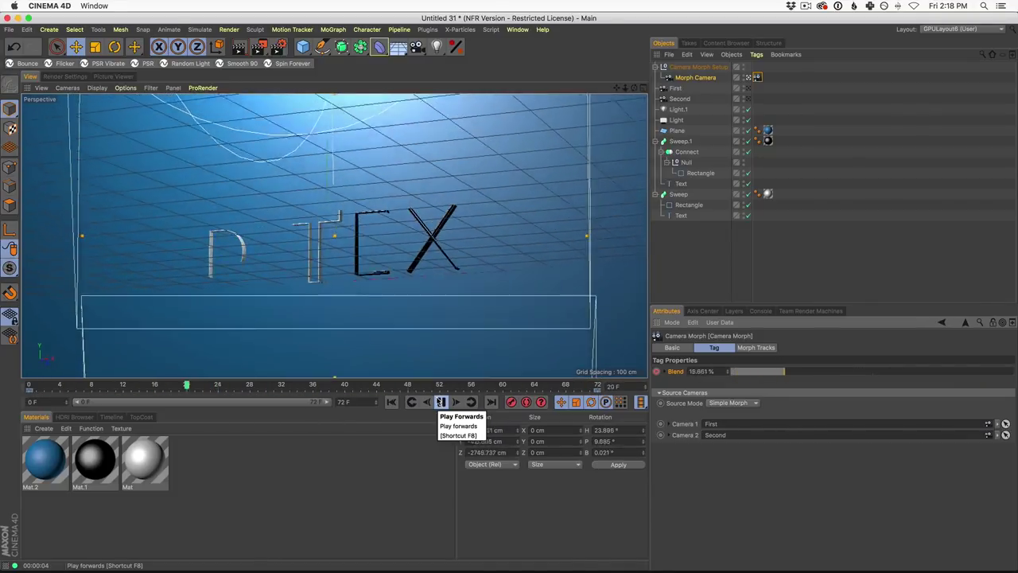
{"action": "key", "text": "F8"}
{"action": "left_click", "coordinate": [240, 50]}
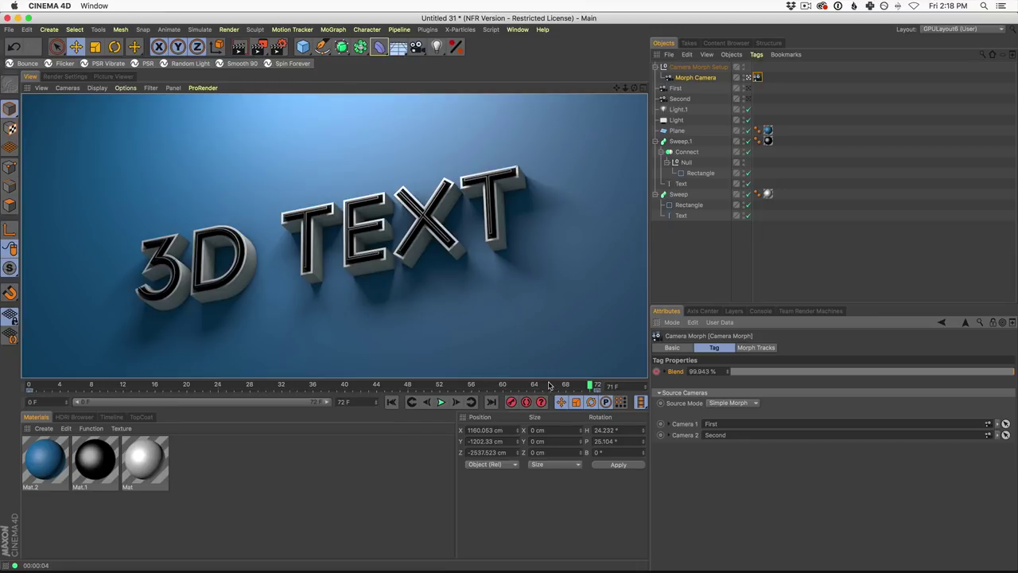
At frame 72, set the outer sweep's rectangle to a 2.5 cm rounding radius and keyframe its width at 9 cm.
{"action": "mouse_move", "coordinate": [591, 386]}
{"action": "left_mouse_down"}
{"action": "mouse_move", "coordinate": [600, 387]}
{"action": "mouse_move", "coordinate": [246, 388]}
{"action": "mouse_move", "coordinate": [598, 386]}
{"action": "left_mouse_up"}
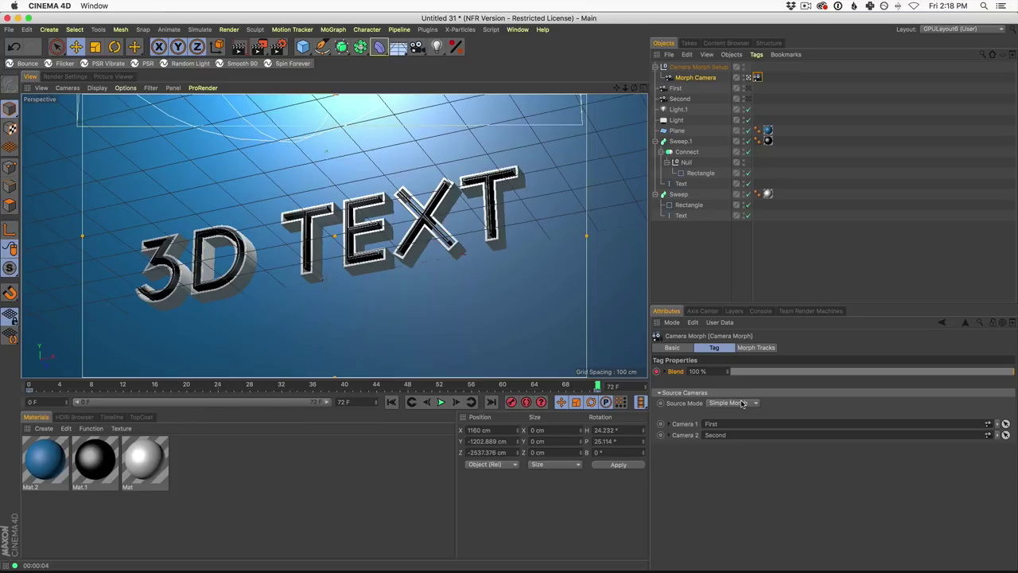
{"action": "left_click_drag", "start_coordinate": [592, 390], "coordinate": [726, 392]}
{"action": "left_click", "coordinate": [701, 174]}
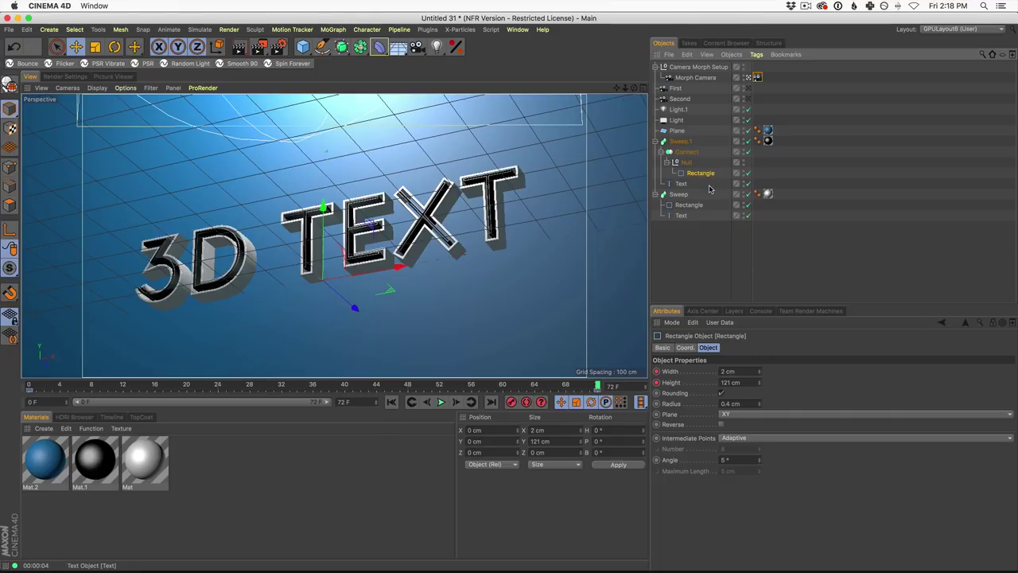
{"action": "left_click", "coordinate": [691, 205]}
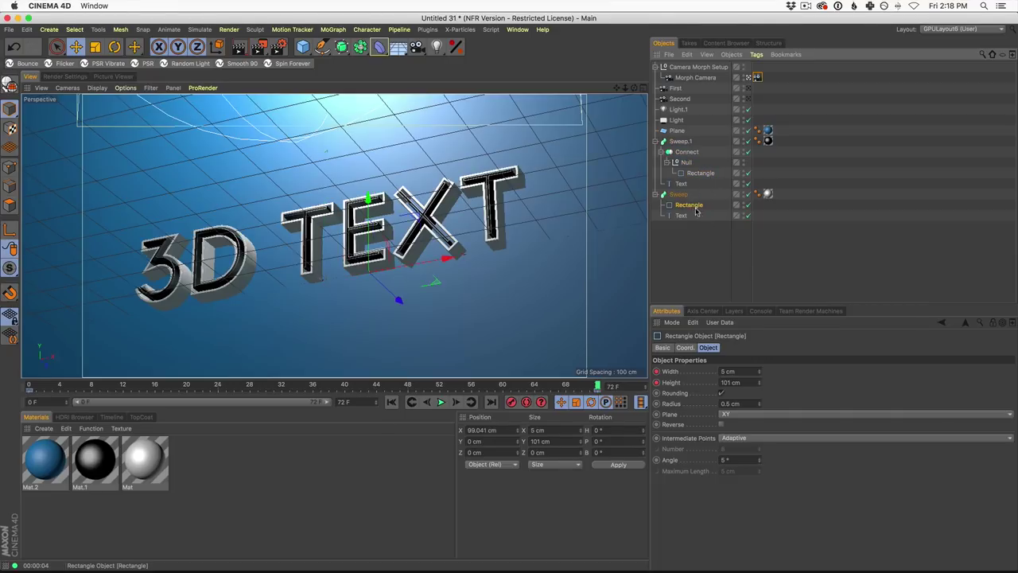
{"action": "left_click", "coordinate": [759, 403]}
{"action": "left_click", "coordinate": [759, 402]}
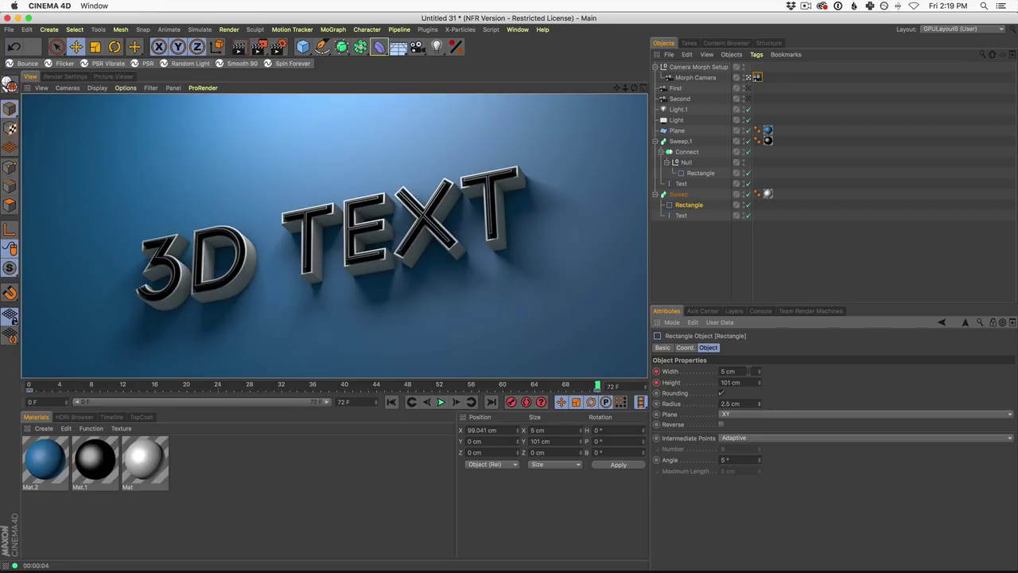
{"action": "left_click_drag", "start_coordinate": [758, 372], "coordinate": [759, 371]}
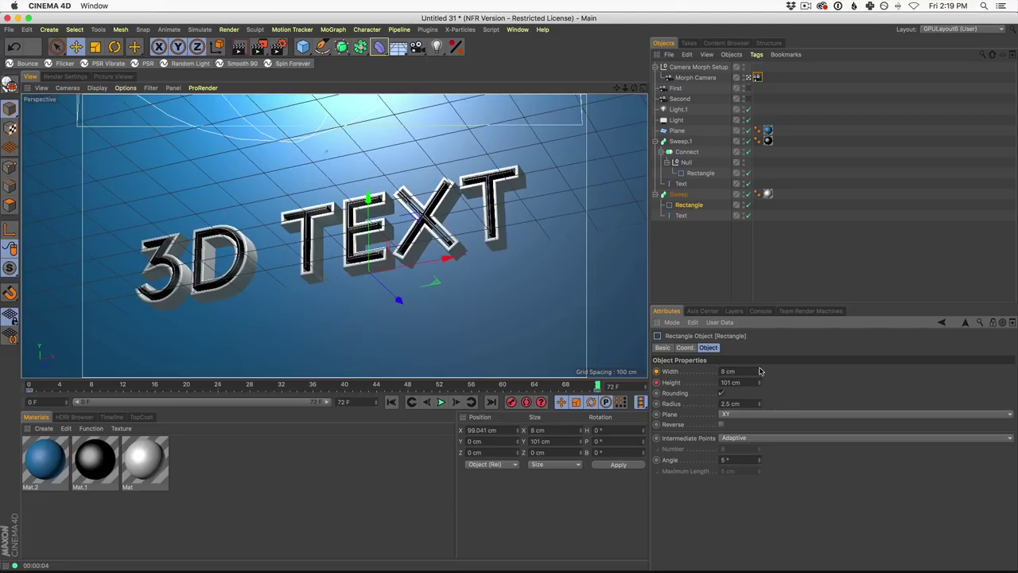
{"action": "left_click", "coordinate": [758, 371]}
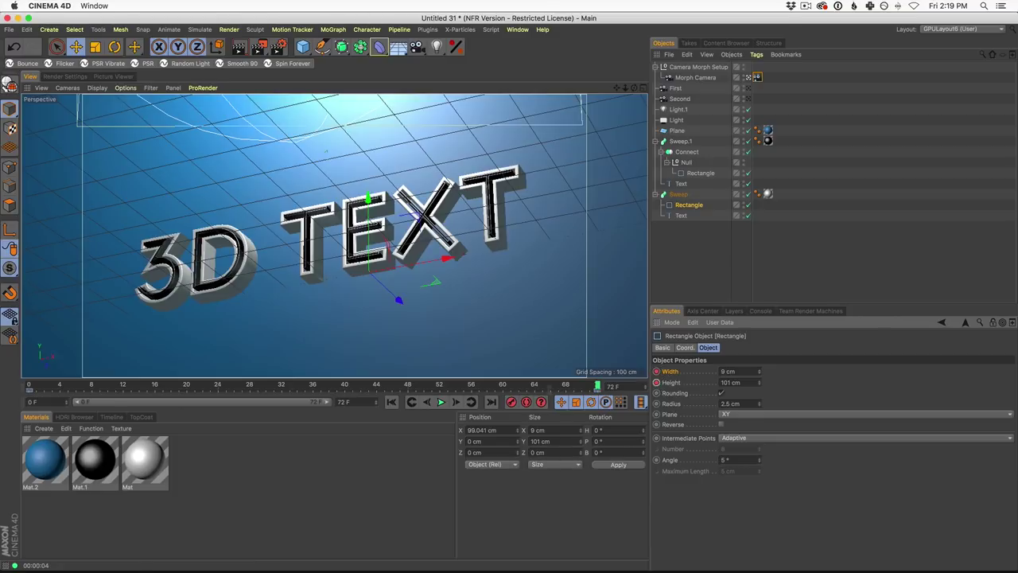
Play the animation with the widened outer sweep and render the view at frame 68.
{"action": "left_click", "coordinate": [441, 402]}
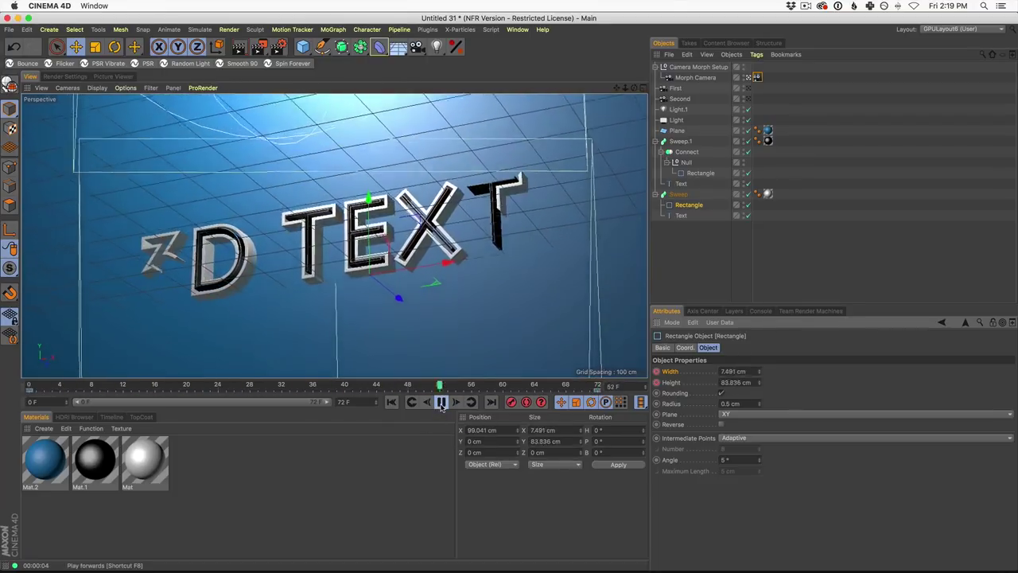
{"action": "left_click", "coordinate": [440, 403]}
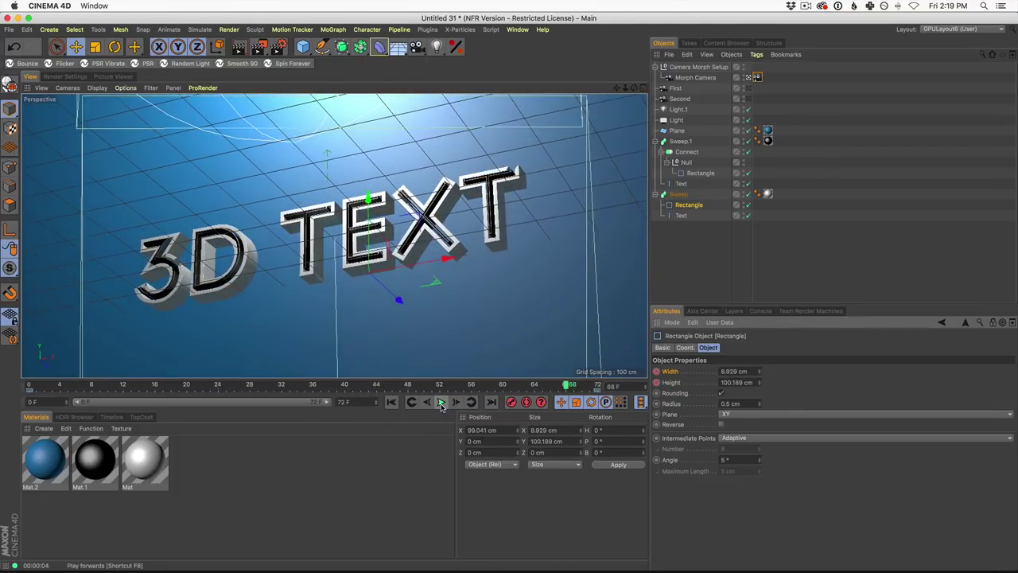
{"action": "left_click", "coordinate": [240, 50]}
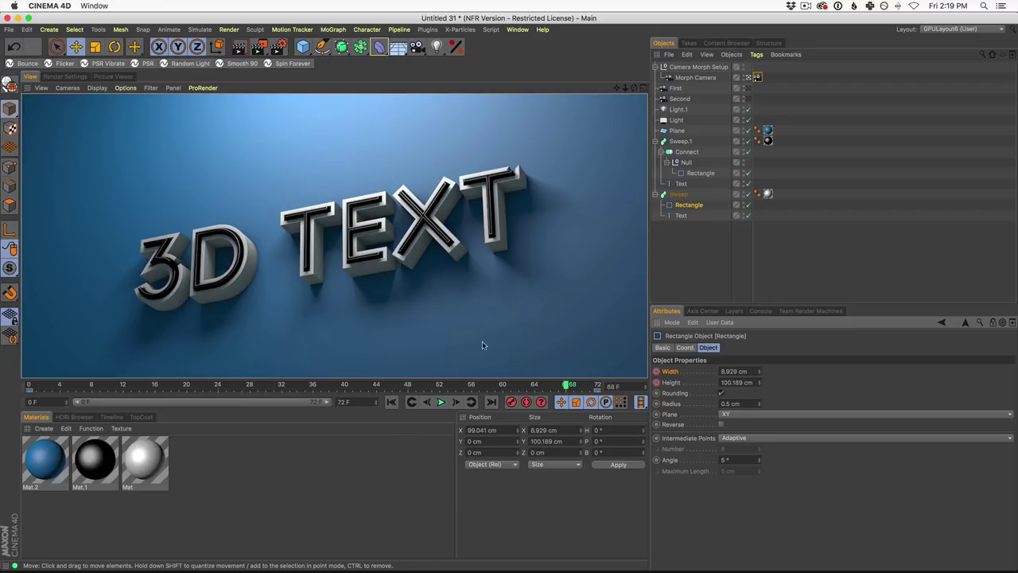
Change the wording of both sweeps' text splines to SLOAN.
{"action": "left_click", "coordinate": [682, 216]}
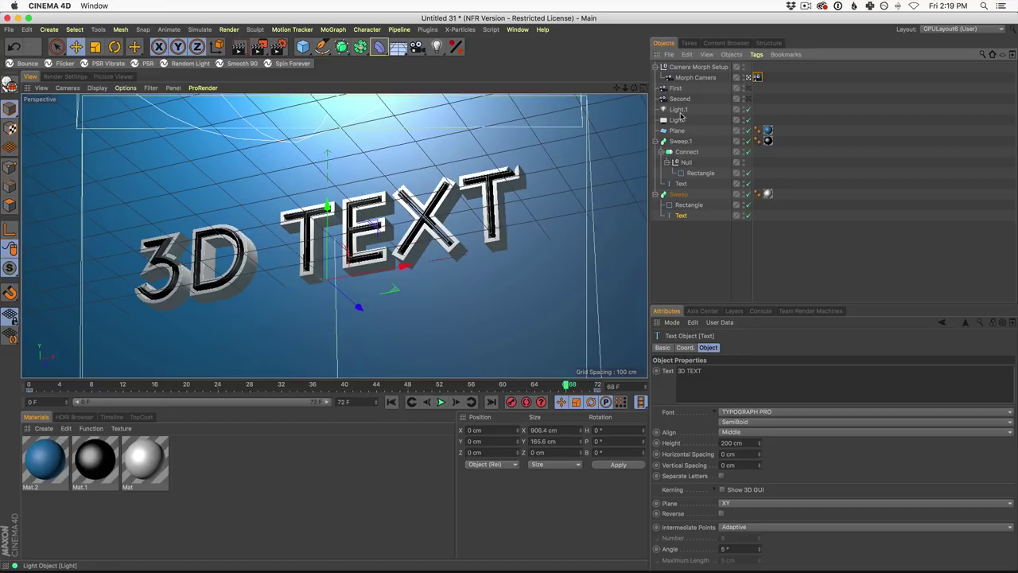
{"action": "left_click", "coordinate": [682, 186], "text": "shift"}
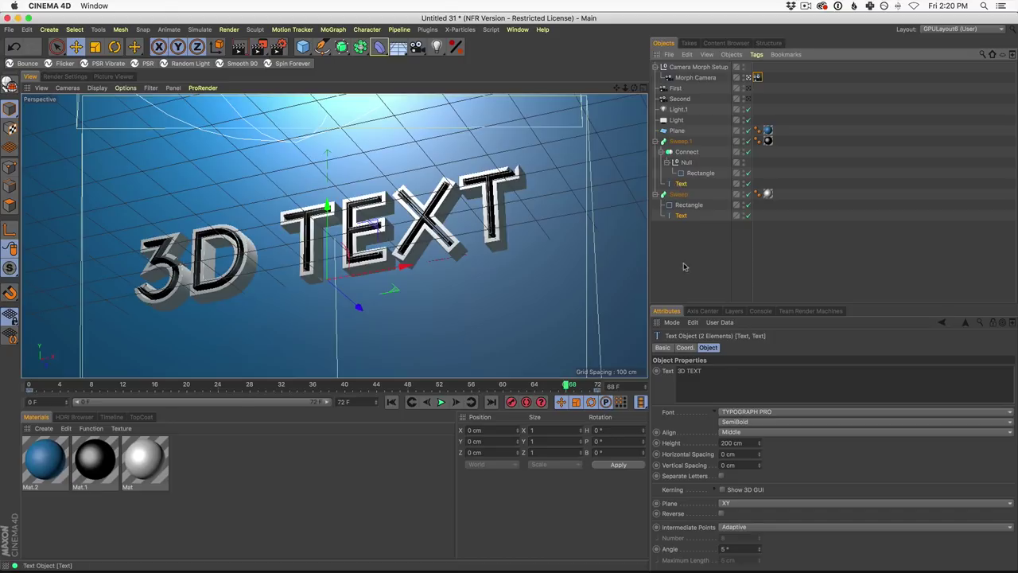
{"action": "type", "text": "SLOAN"}
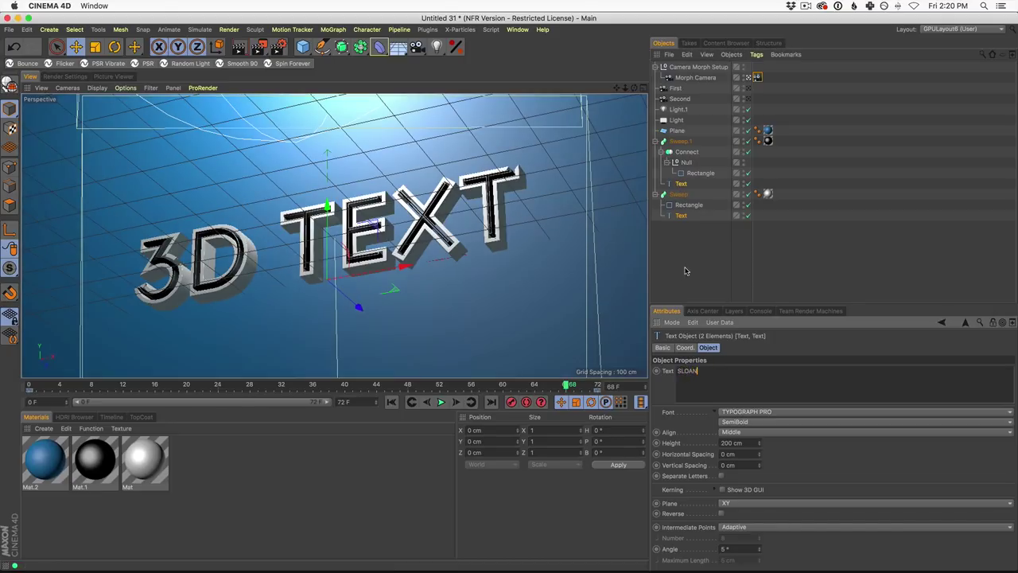
{"action": "left_click", "coordinate": [628, 356]}
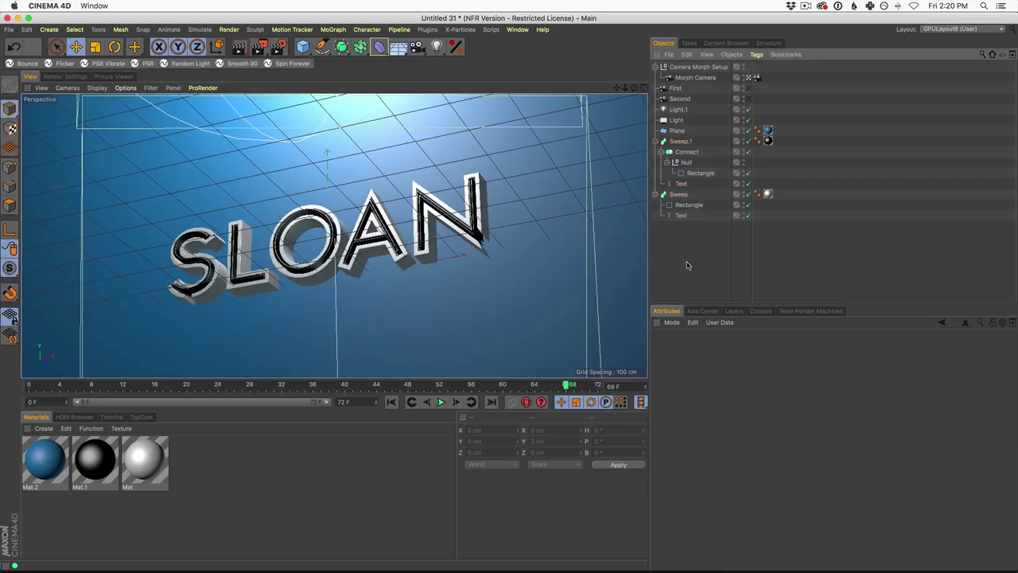
Play the animation with the new wording and undo the text change on both text splines.
{"action": "left_click", "coordinate": [441, 402]}
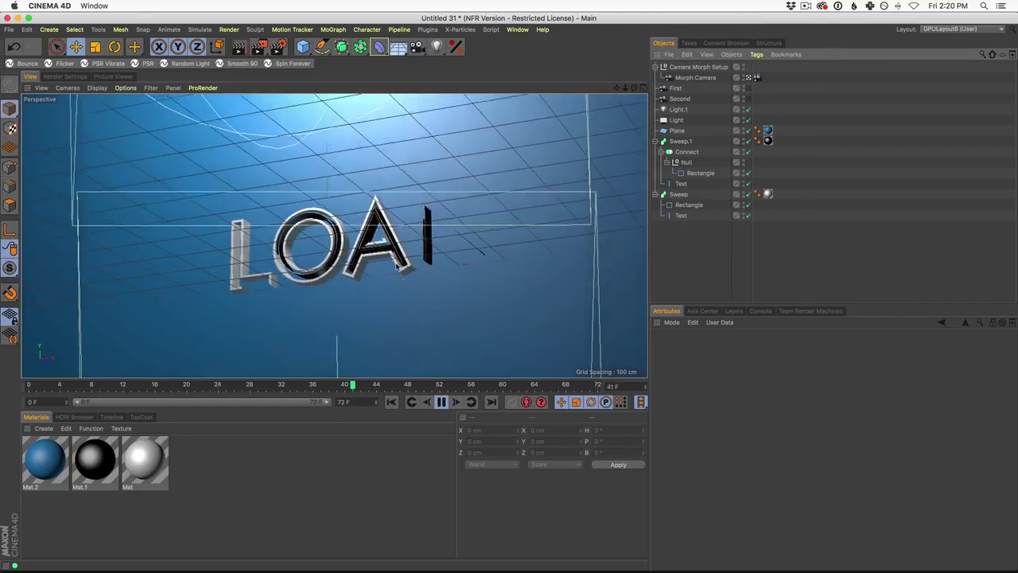
{"action": "left_click", "coordinate": [442, 401]}
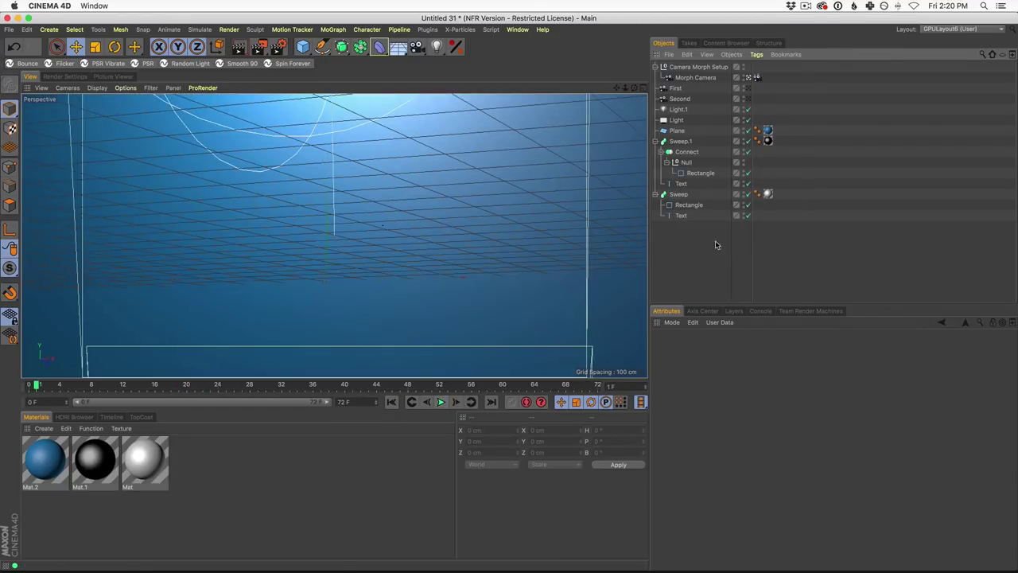
{"action": "key", "text": "super+z"}
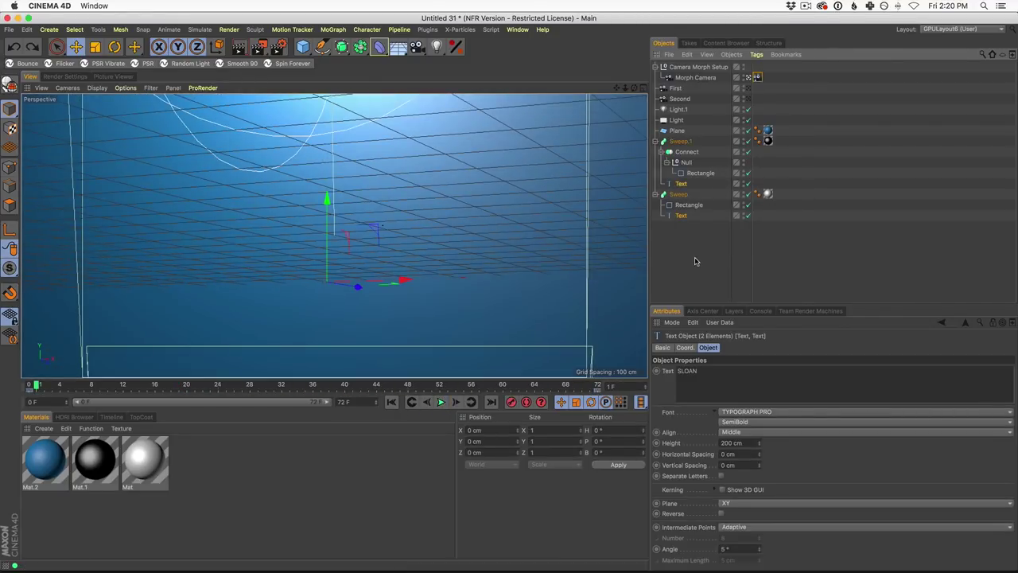
{"action": "key", "text": "super+z"}
Go to frame 72 and render the view.
{"action": "left_click", "coordinate": [597, 385]}
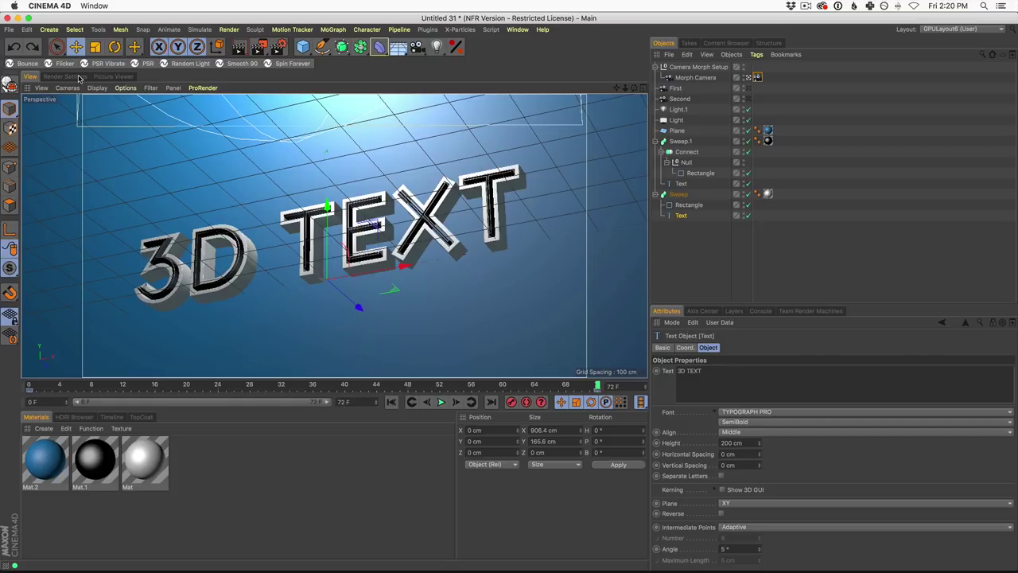
{"action": "key", "text": "ctrl+r"}
Set the render output size to 1920 x 1080 pixels and the frame range to All Frames.
{"action": "left_click", "coordinate": [63, 76]}
{"action": "left_click", "coordinate": [52, 113]}
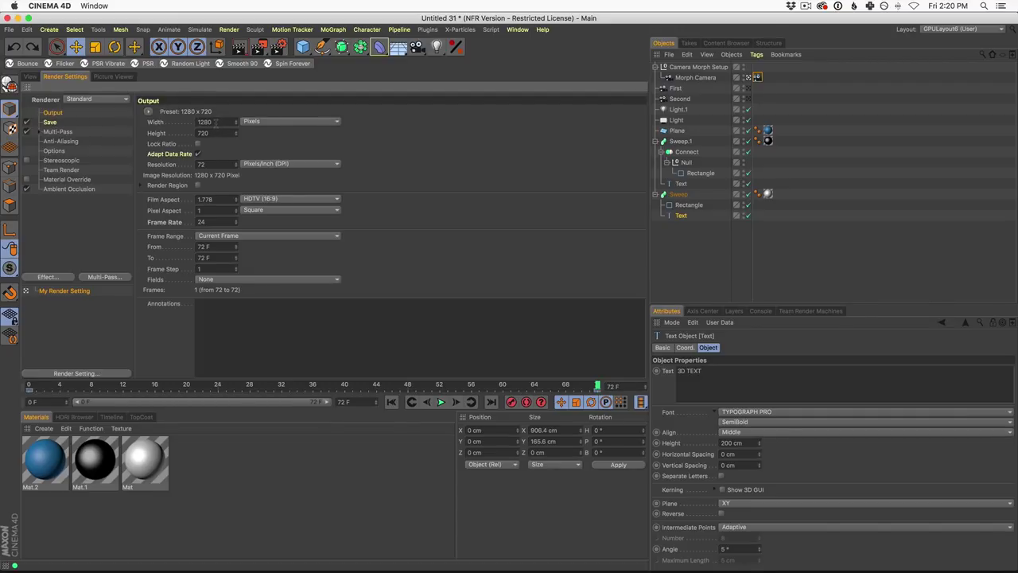
{"action": "double_click", "coordinate": [208, 123]}
{"action": "type", "text": "1920"}
{"action": "key", "text": "Tab"}
{"action": "type", "text": "1080"}
{"action": "key", "text": "Return"}
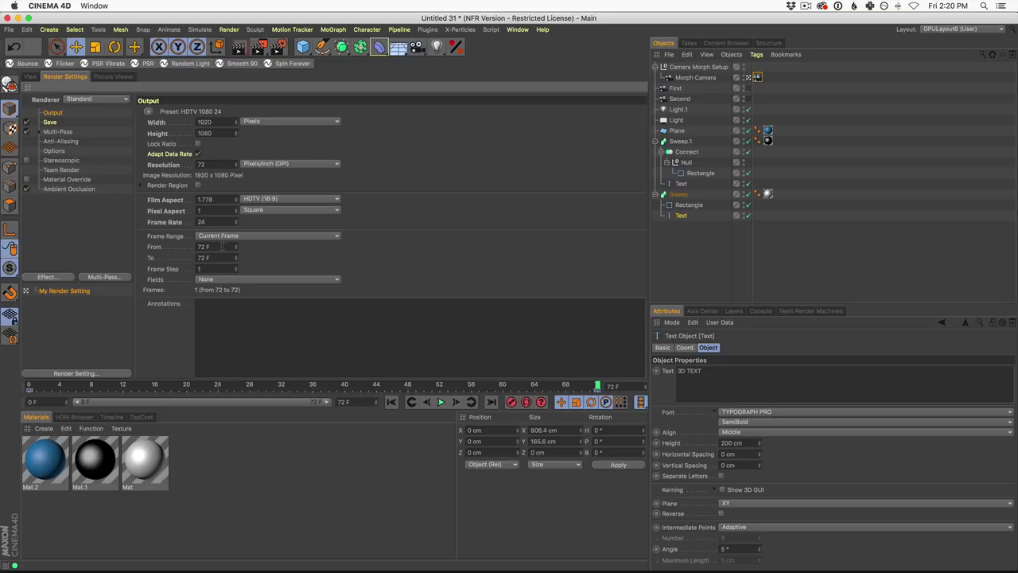
{"action": "left_click", "coordinate": [219, 236]}
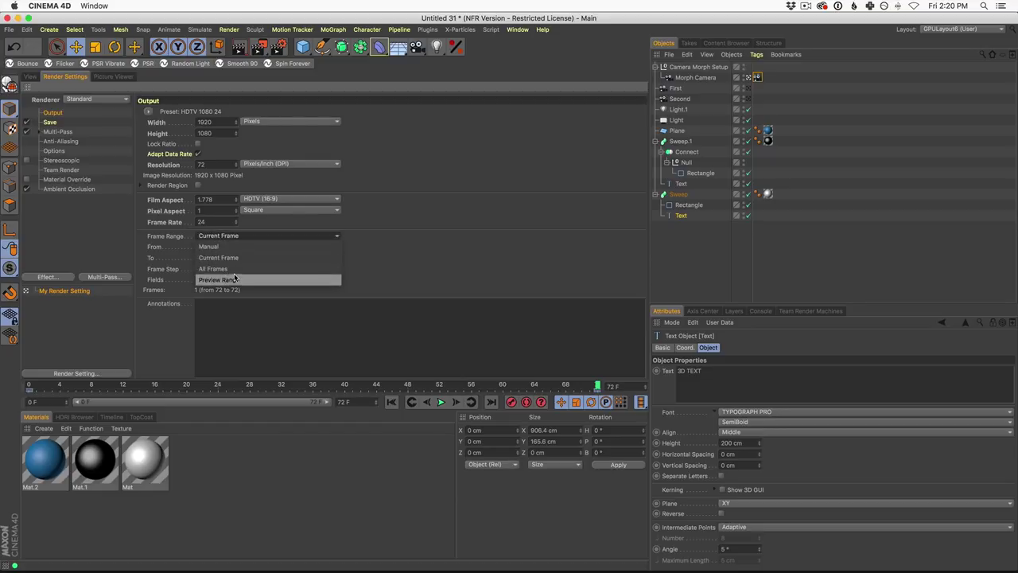
{"action": "left_click", "coordinate": [234, 270]}
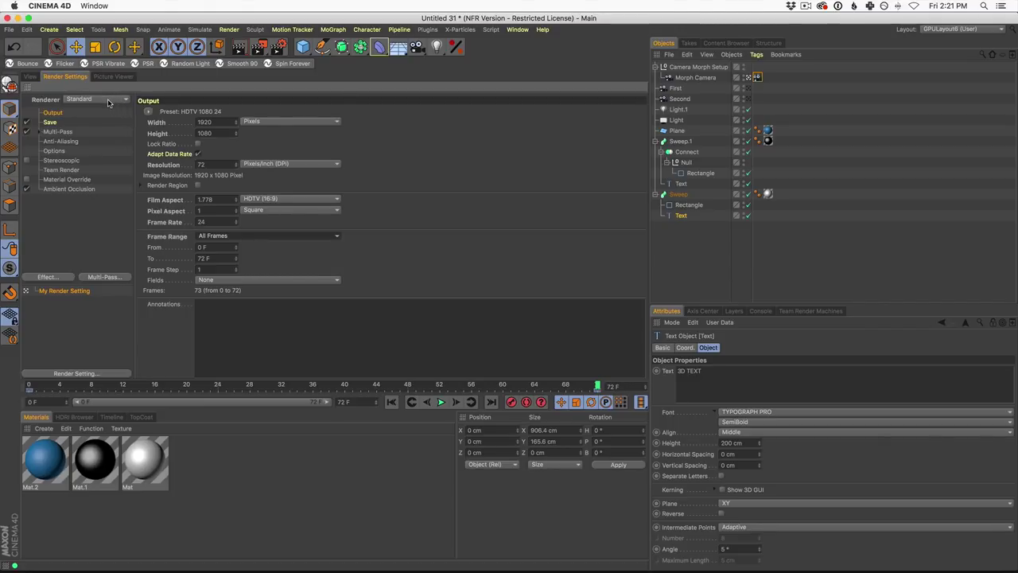
Try the Best anti-aliasing mode in the render settings and return it to Geometry.
{"action": "left_click", "coordinate": [61, 141]}
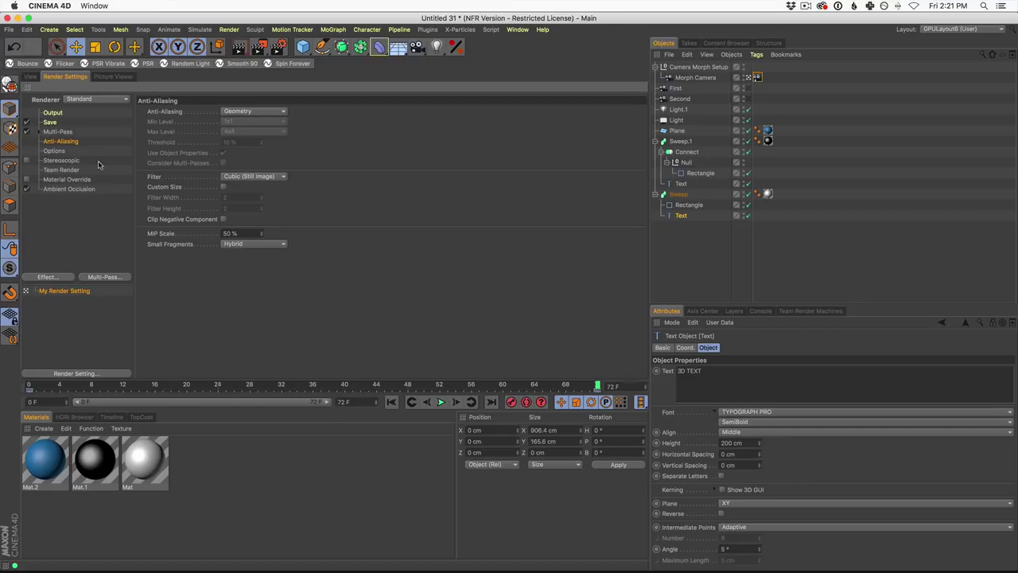
{"action": "left_click", "coordinate": [248, 112]}
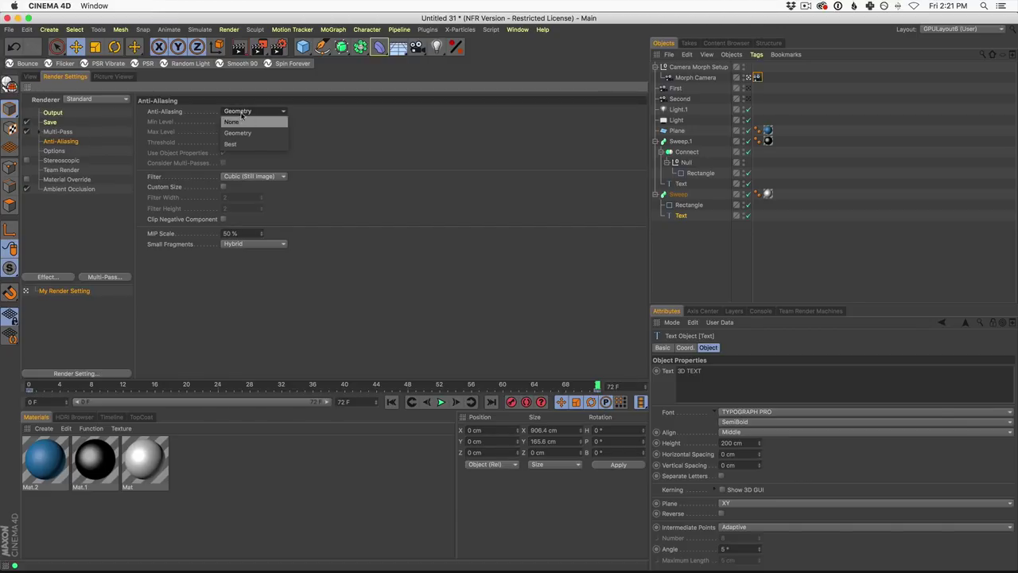
{"action": "left_click", "coordinate": [240, 145]}
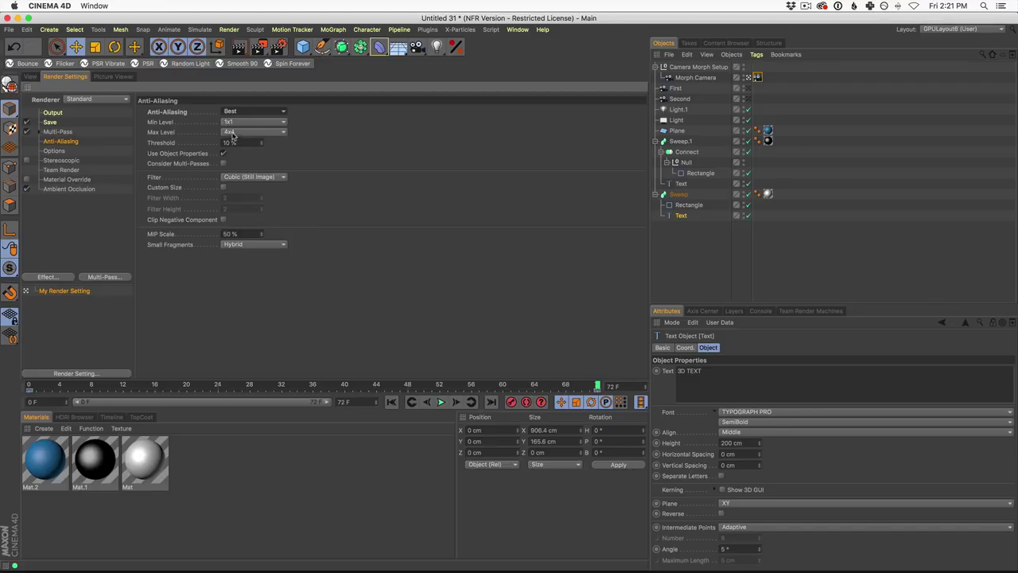
{"action": "left_click", "coordinate": [236, 112]}
{"action": "left_click", "coordinate": [239, 134]}
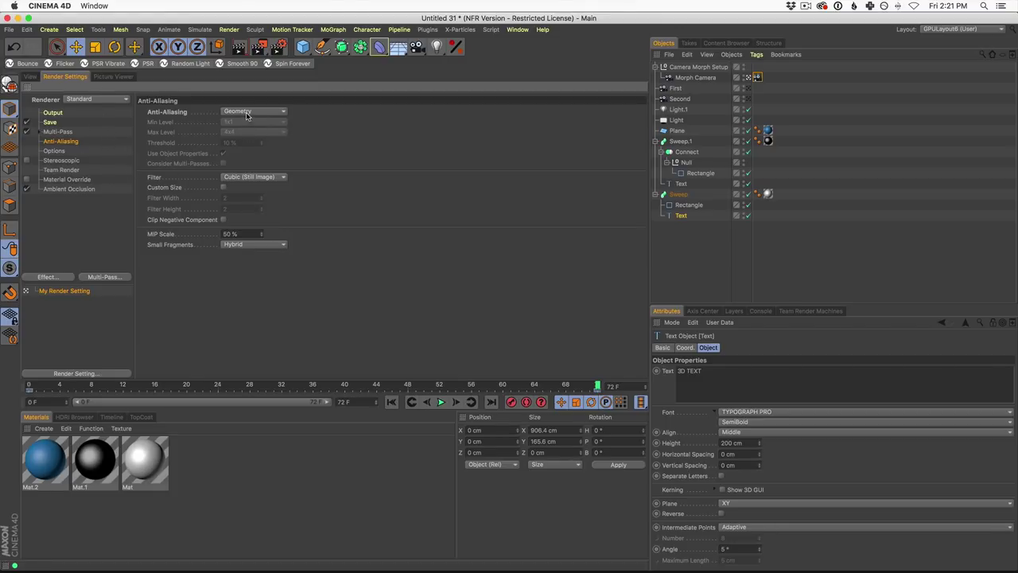
Set the regular image's save path to 3dTextTUT in a new folder 3DTEXTTutorial inside Cinema 4D Renders on MediaDrive.
{"action": "left_click", "coordinate": [52, 114]}
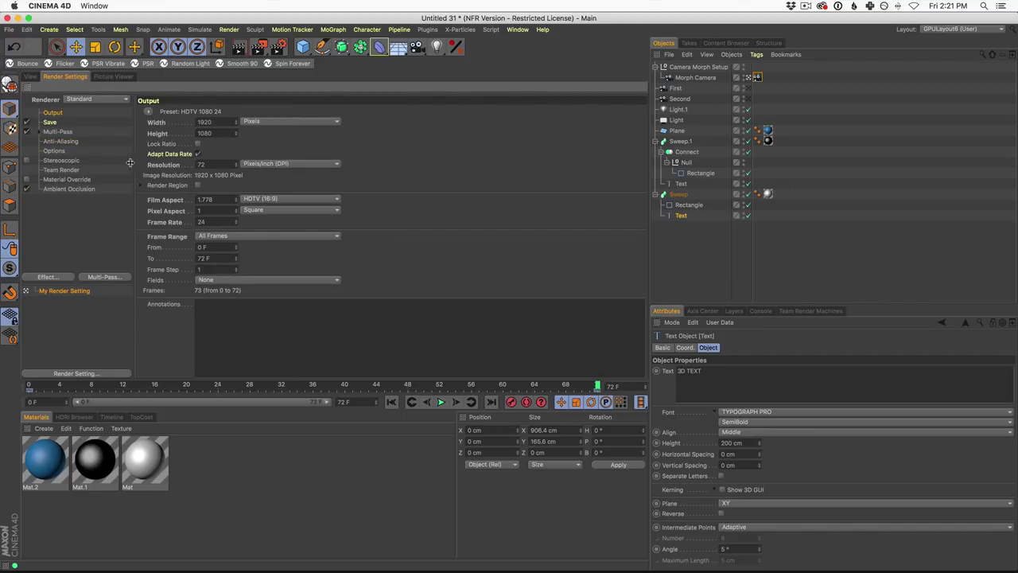
{"action": "left_click", "coordinate": [49, 123]}
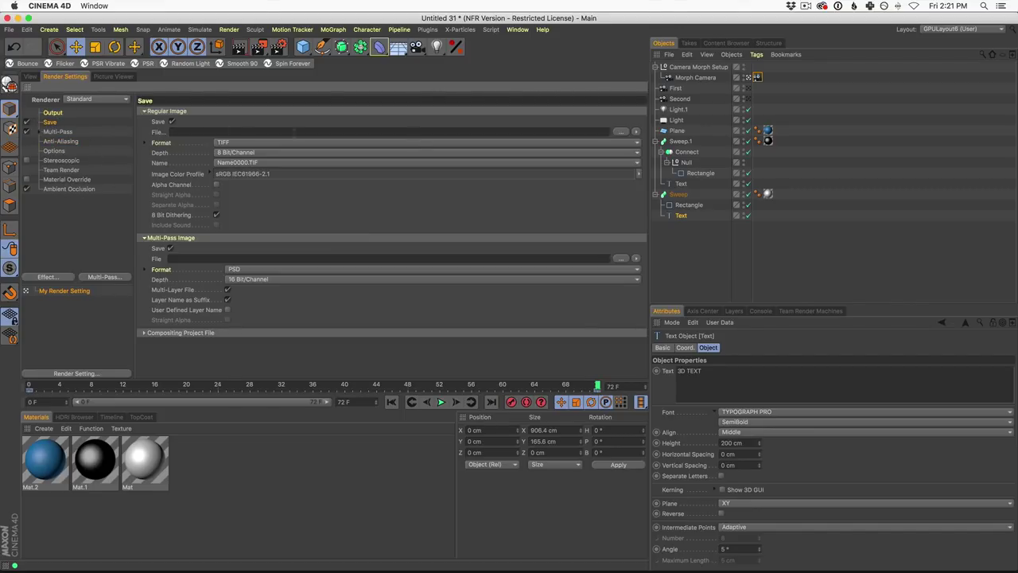
{"action": "left_click", "coordinate": [620, 132]}
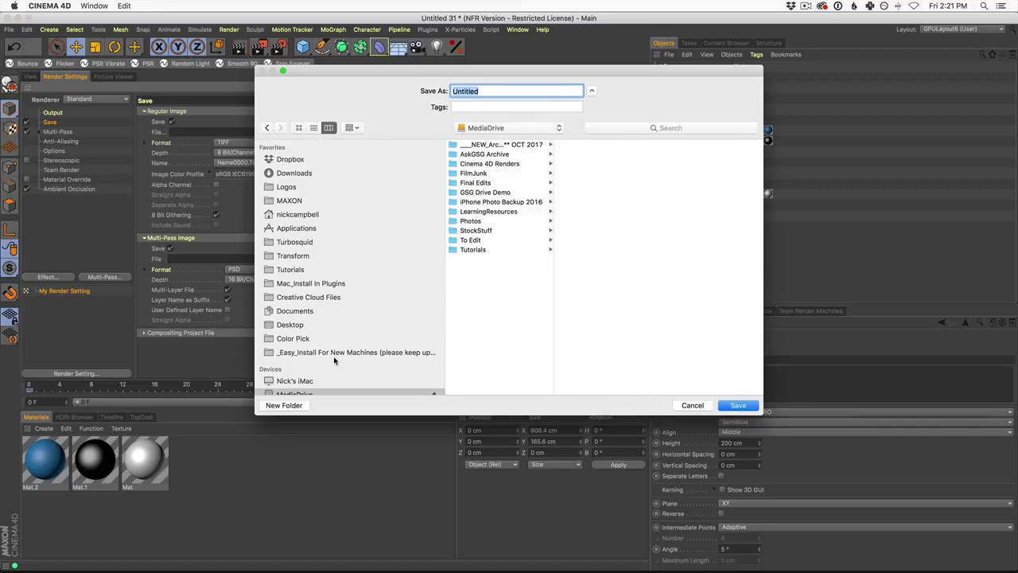
{"action": "left_click", "coordinate": [509, 165]}
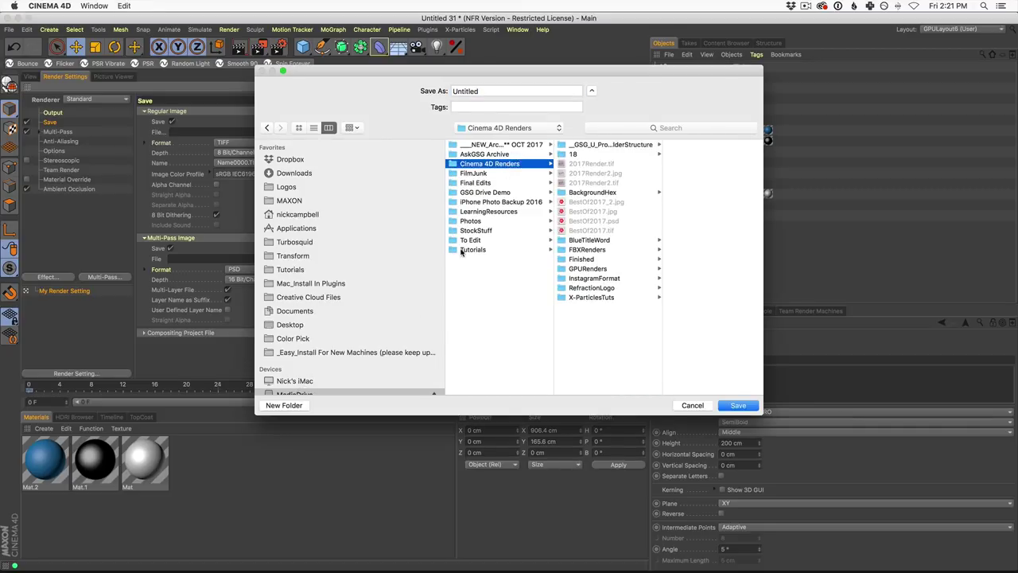
{"action": "left_click", "coordinate": [284, 405]}
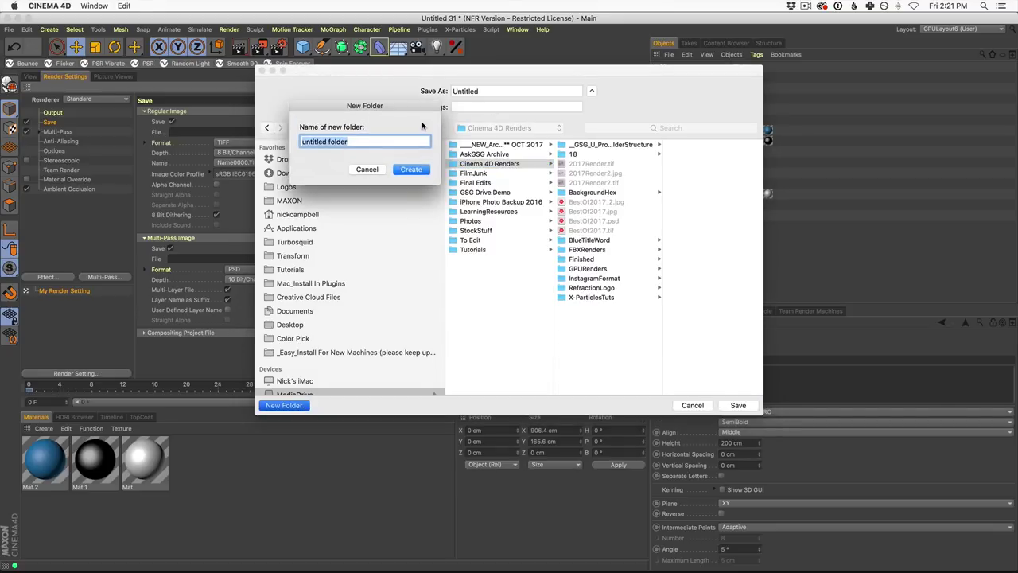
{"action": "type", "text": "3"}
{"action": "left_click", "coordinate": [411, 170]}
{"action": "type", "text": "3dTextTUT"}
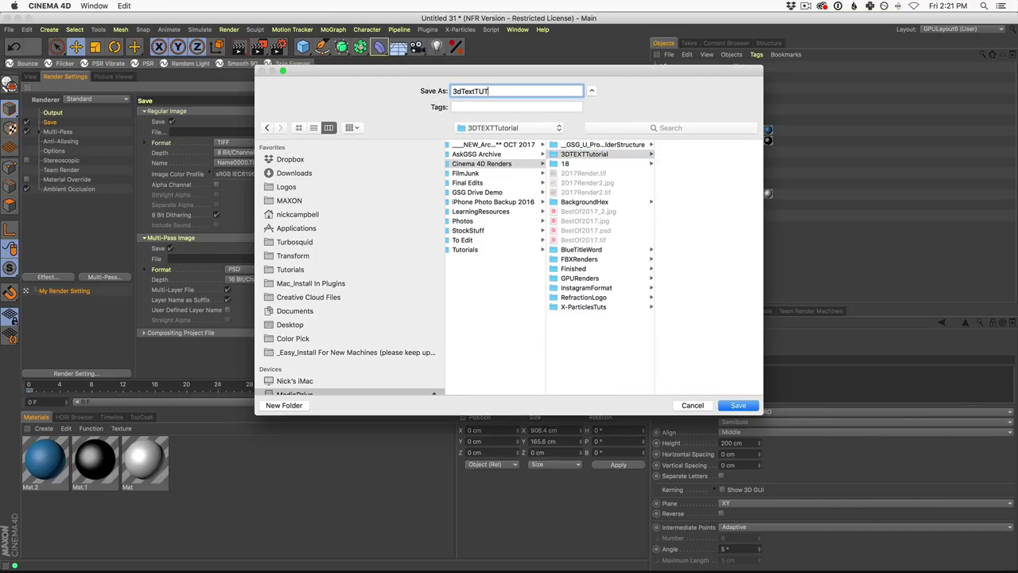
{"action": "key", "text": "Return"}
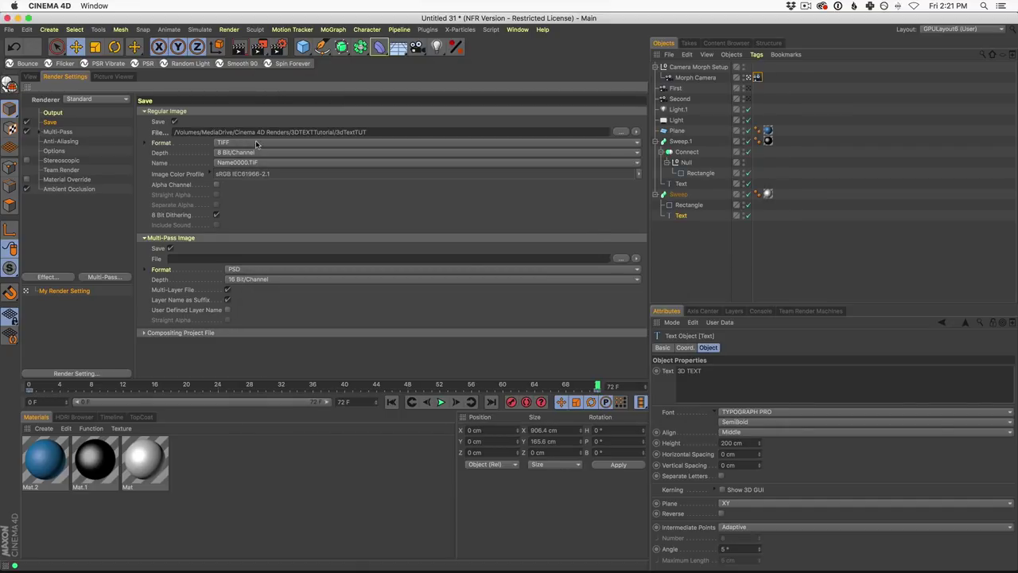
Set the regular image's save format to PNG with a depth of 16 Bit/Channel.
{"action": "left_click", "coordinate": [256, 143]}
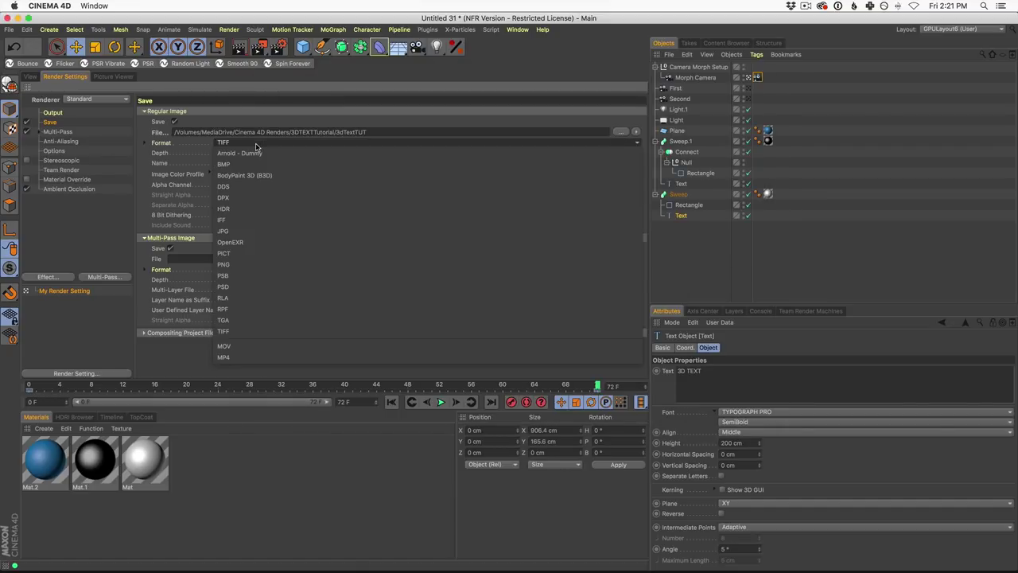
{"action": "left_click", "coordinate": [273, 266]}
{"action": "left_click", "coordinate": [248, 153]}
{"action": "left_click", "coordinate": [255, 179]}
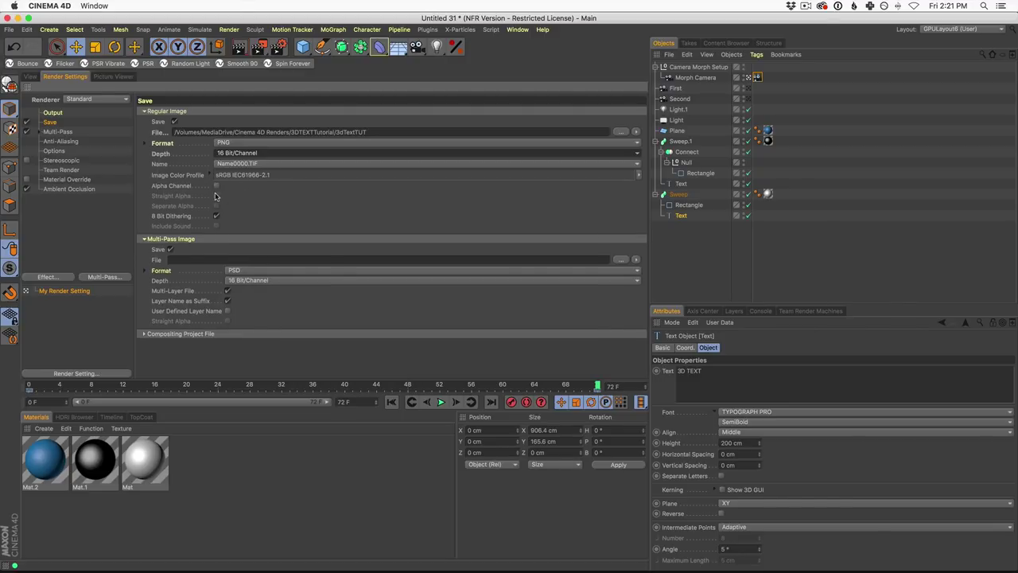
Check the output settings and render all frames to the Picture Viewer.
{"action": "left_click", "coordinate": [52, 113]}
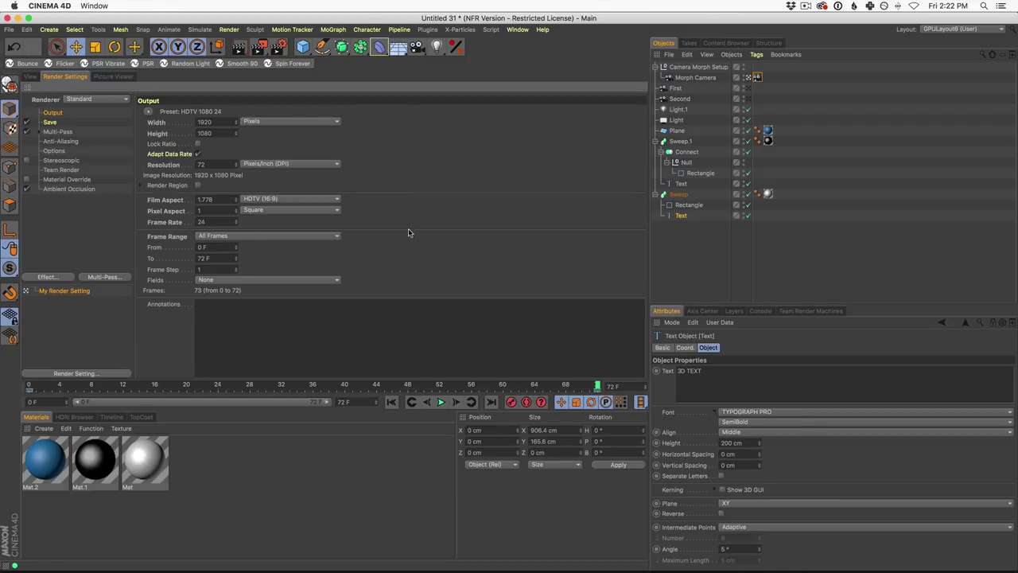
{"action": "key", "text": "shift+r"}
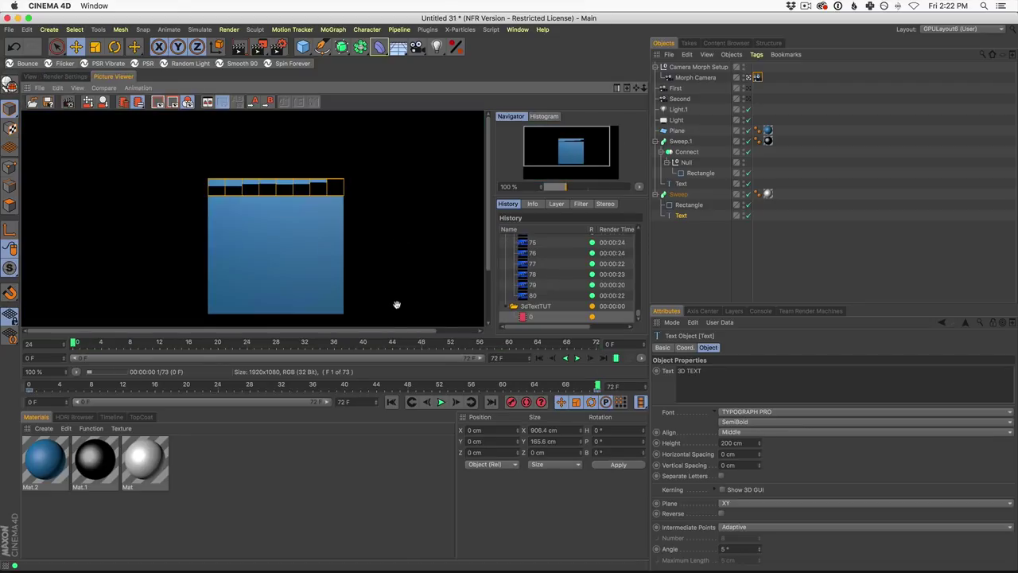
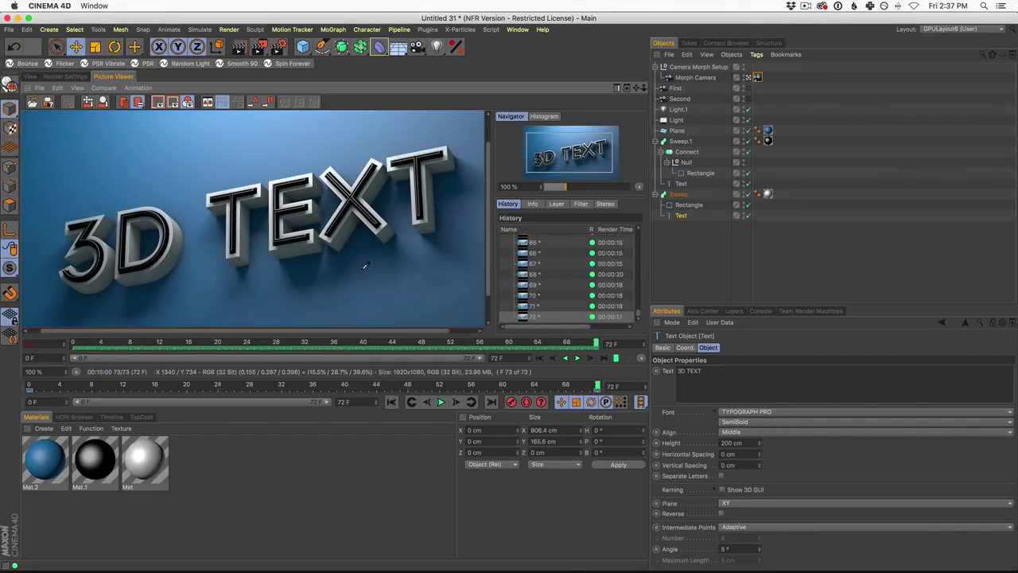
Switch to After Effects and import the 3dTextTUT frames from the 3DTEXTTutorial folder as a PNG sequence, starting at 3dTextTUT0000.png.
{"action": "key", "text": "super+Tab"}
{"action": "key", "text": "super+Tab"}
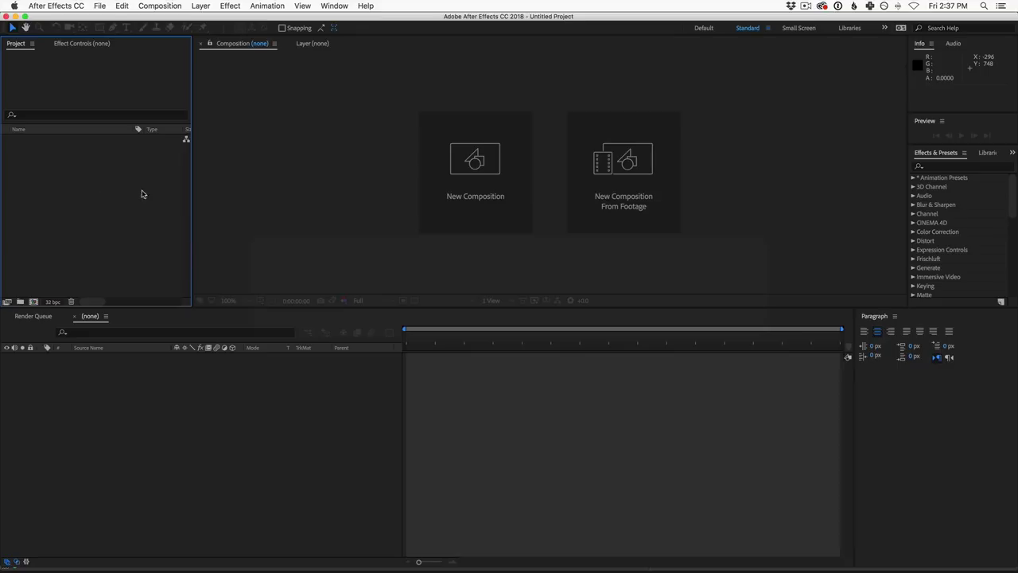
{"action": "double_click", "coordinate": [89, 190]}
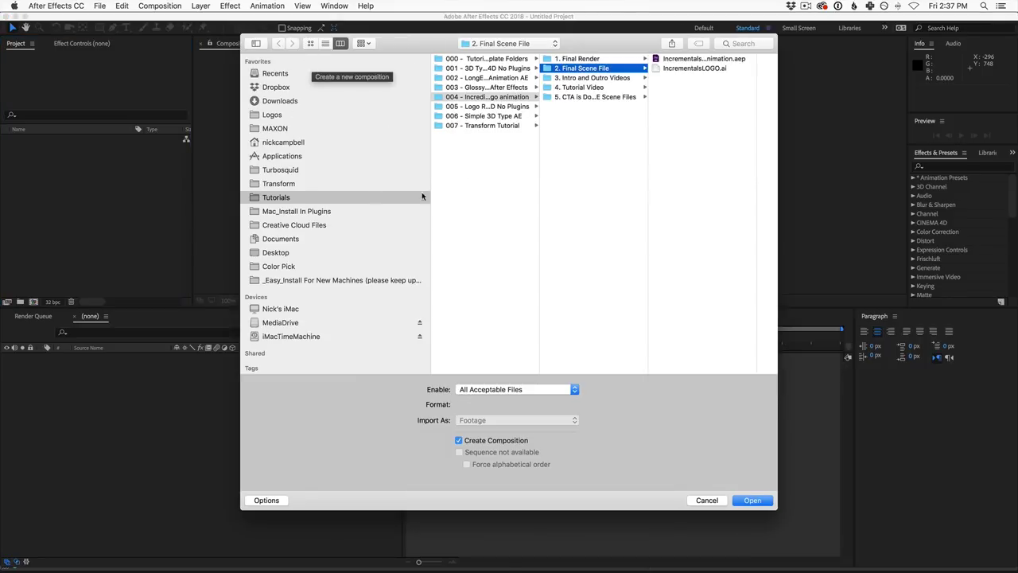
{"action": "left_click", "coordinate": [280, 322]}
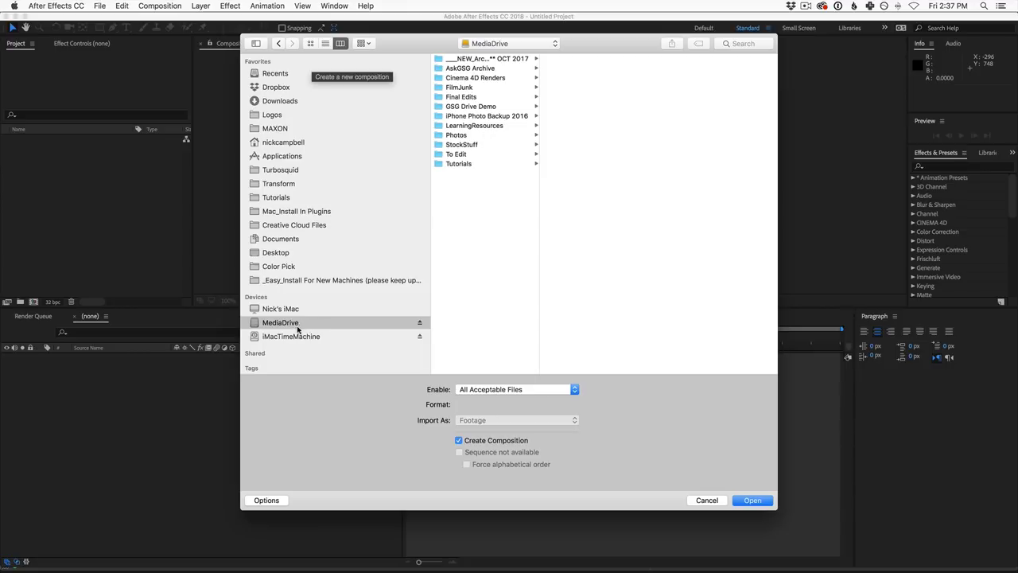
{"action": "left_click", "coordinate": [500, 78]}
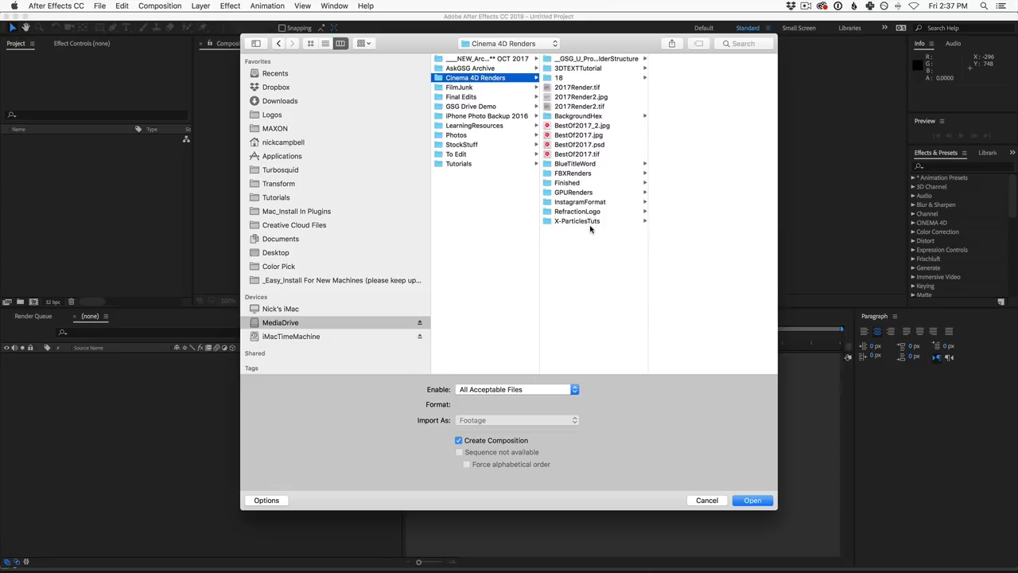
{"action": "left_click", "coordinate": [591, 69]}
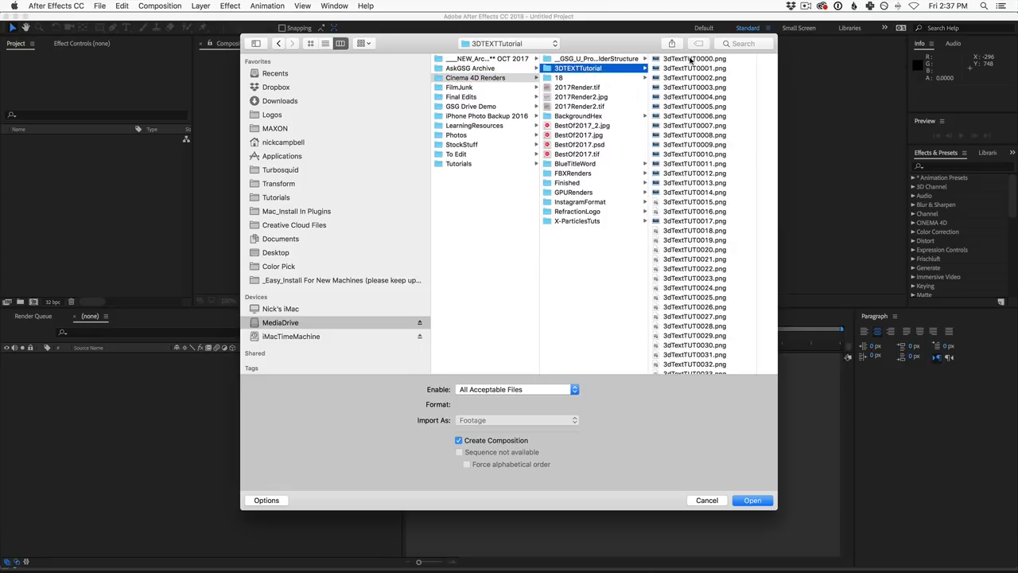
{"action": "left_click", "coordinate": [677, 60]}
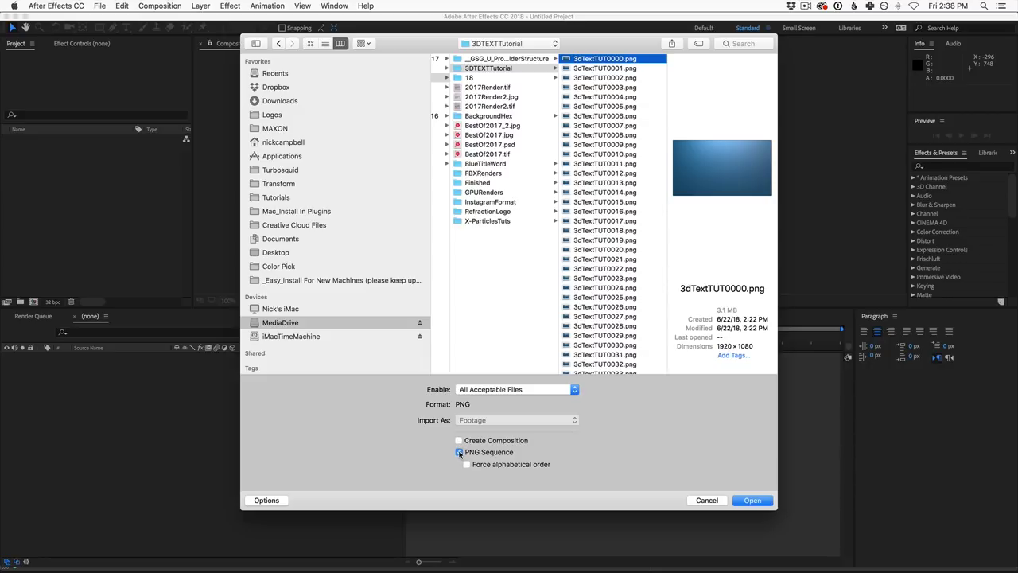
{"action": "left_click", "coordinate": [751, 501]}
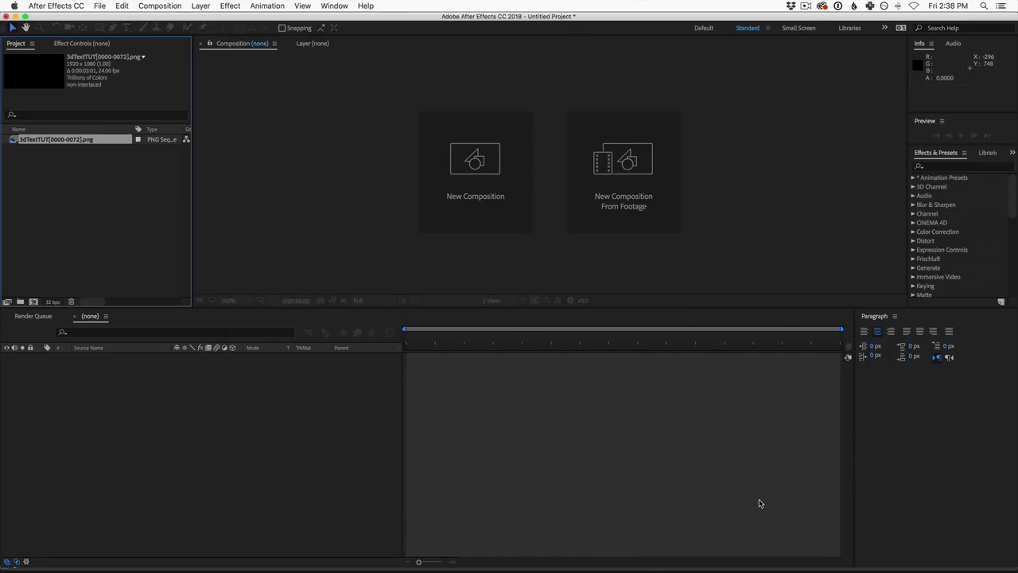
Create a composition from the 3dTextTUT PNG sequence and play through its animation in an enlarged viewer.
{"action": "left_click_drag", "start_coordinate": [31, 142], "coordinate": [35, 303]}
{"action": "left_click_drag", "start_coordinate": [432, 338], "coordinate": [807, 338]}
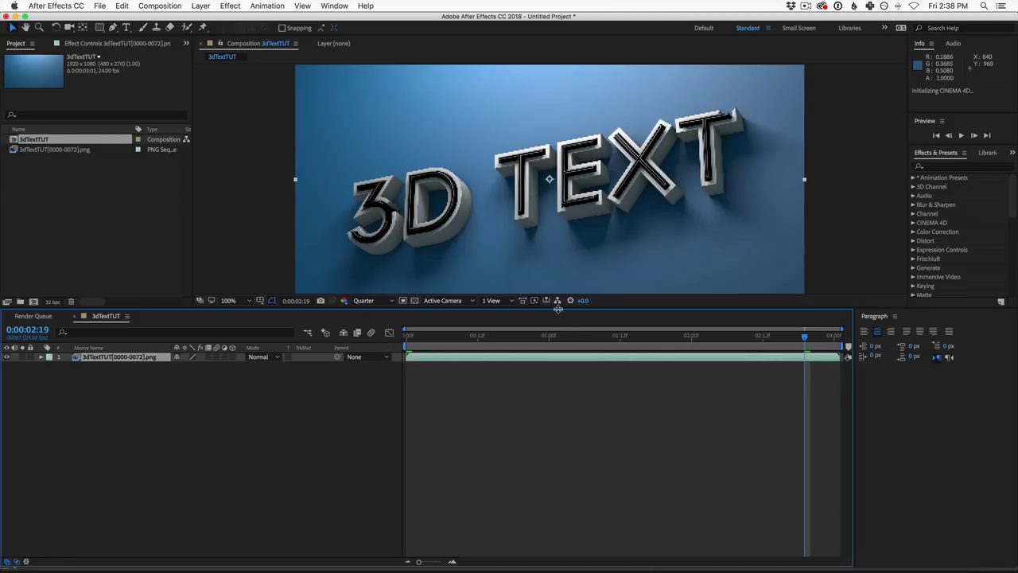
{"action": "left_click_drag", "start_coordinate": [557, 307], "coordinate": [563, 403]}
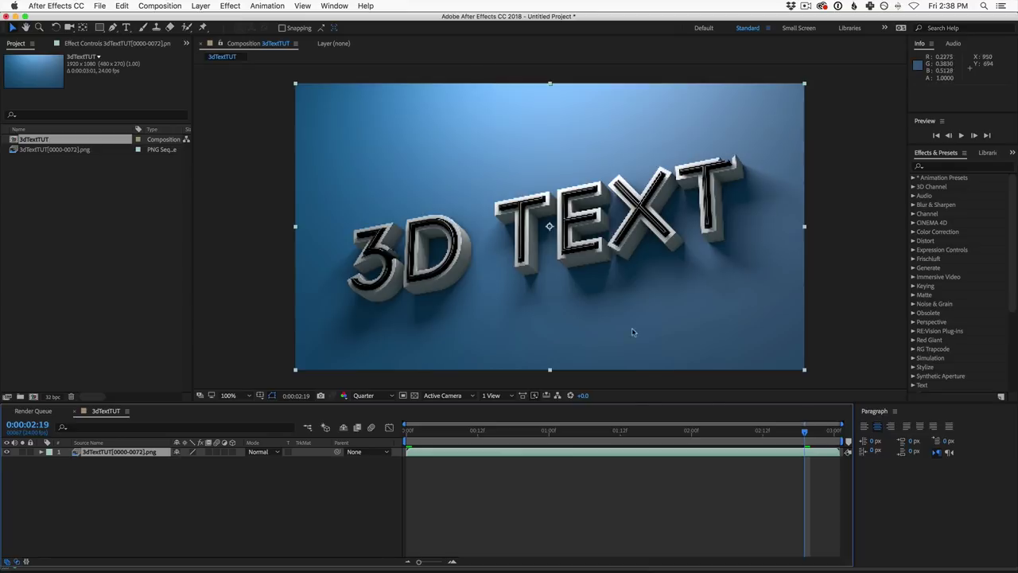
{"action": "left_click", "coordinate": [960, 136]}
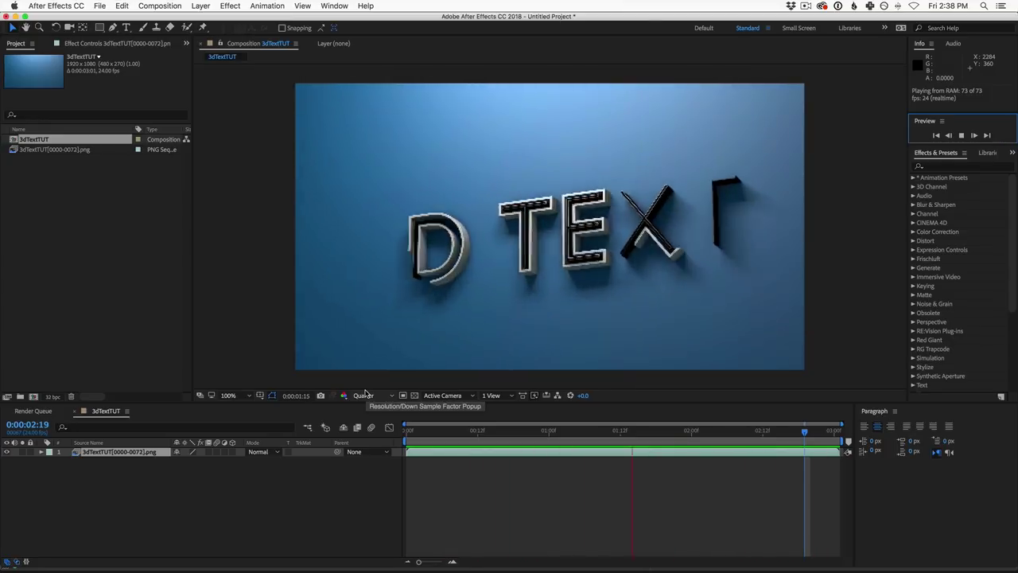
{"action": "left_click", "coordinate": [363, 396]}
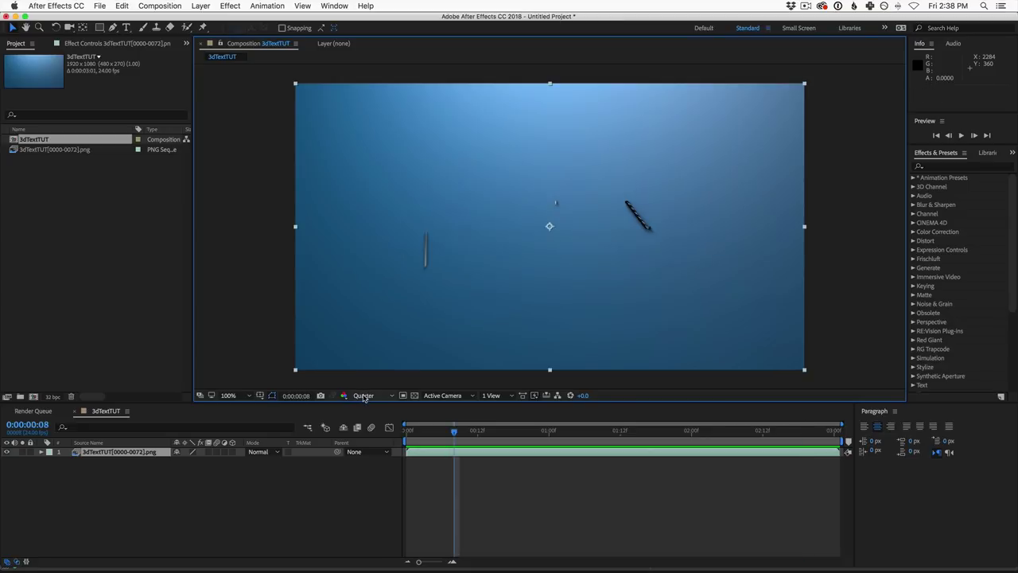
Set the composition's preview resolution to Half and play the animation again.
{"action": "left_click", "coordinate": [363, 395]}
{"action": "left_click", "coordinate": [369, 433]}
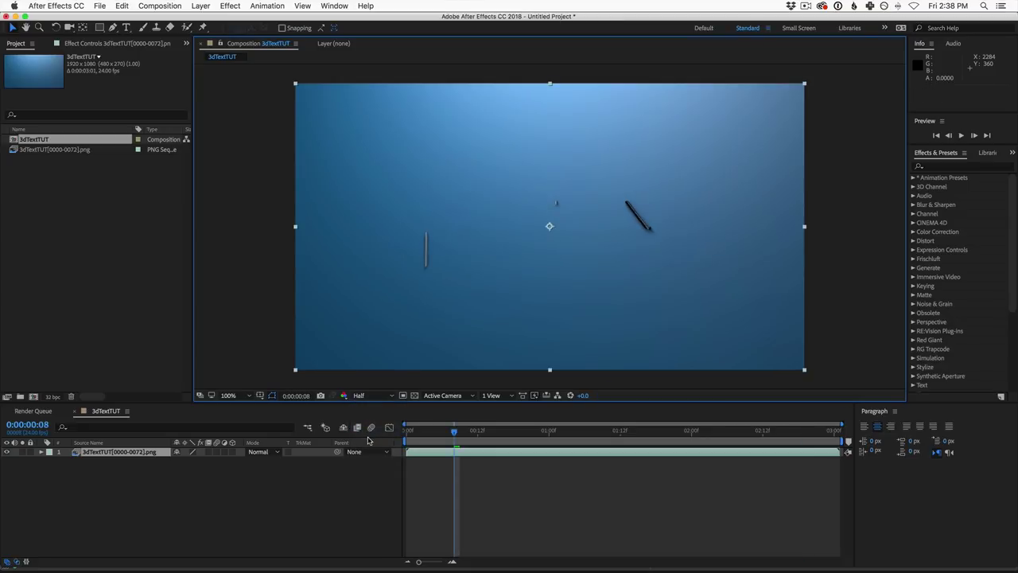
{"action": "key", "text": "space"}
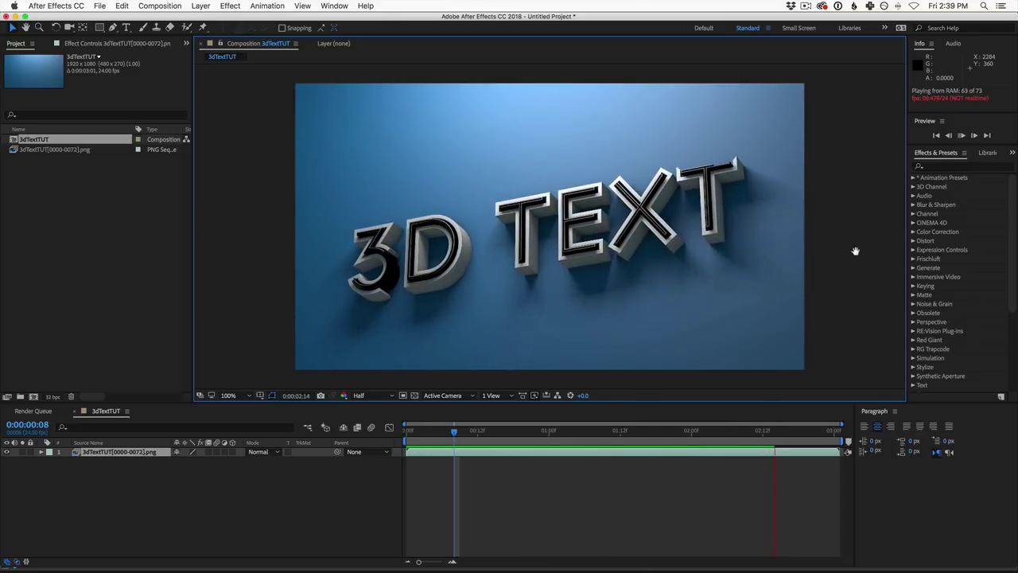
{"action": "key", "text": "space"}
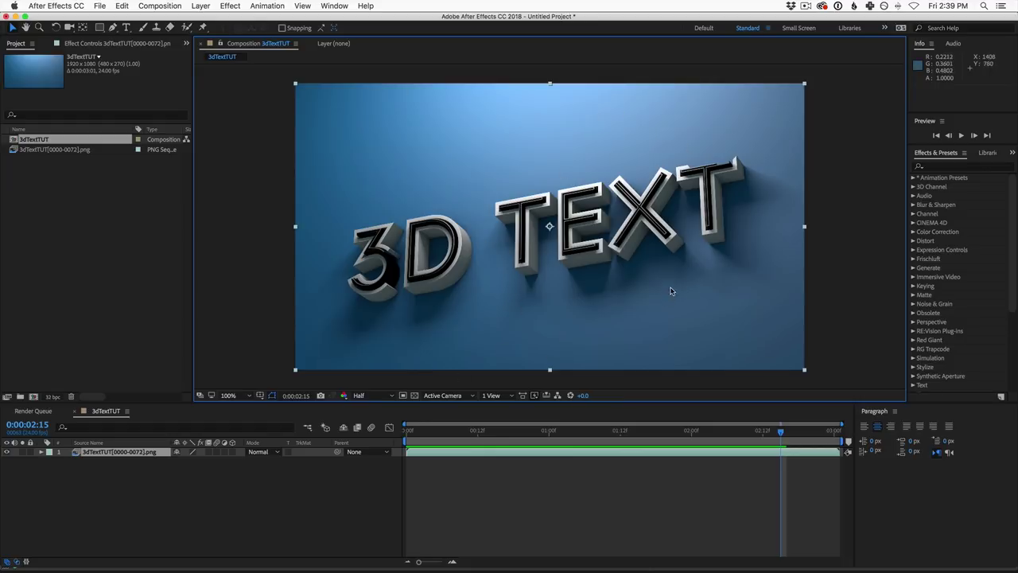
Deselect the footage layer and add a new adjustment layer above it.
{"action": "left_click", "coordinate": [255, 322]}
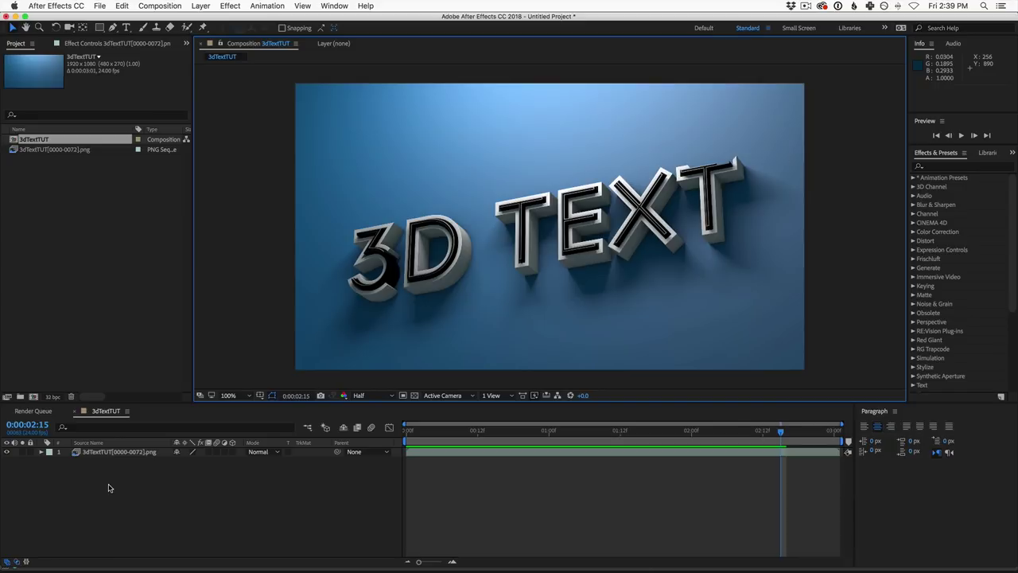
{"action": "left_click", "coordinate": [201, 6]}
{"action": "mouse_move", "coordinate": [203, 22]}
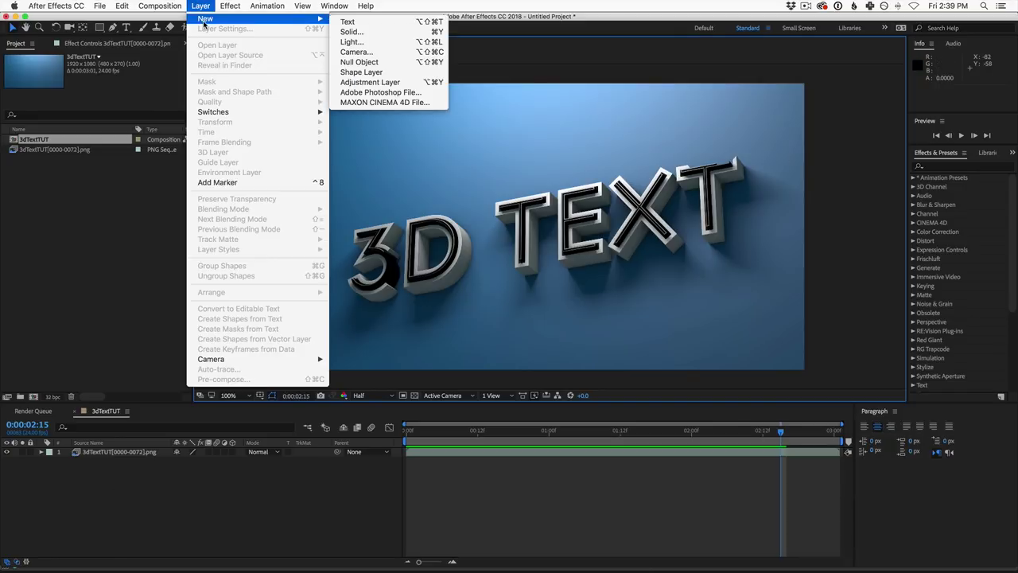
{"action": "left_click", "coordinate": [423, 82]}
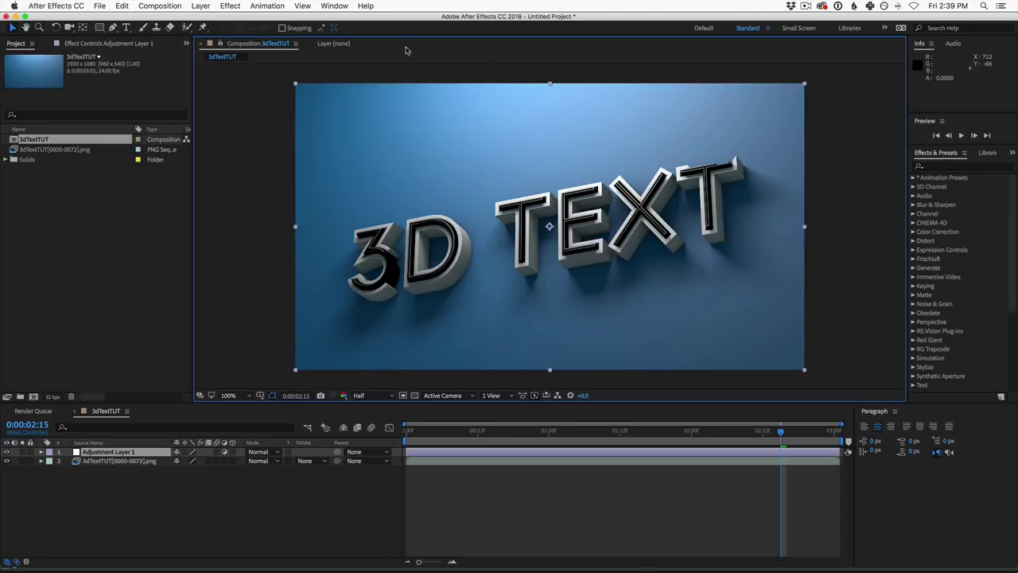
Find the Curves effect, apply it to the adjustment layer and widen the area showing its controls.
{"action": "left_click", "coordinate": [334, 6]}
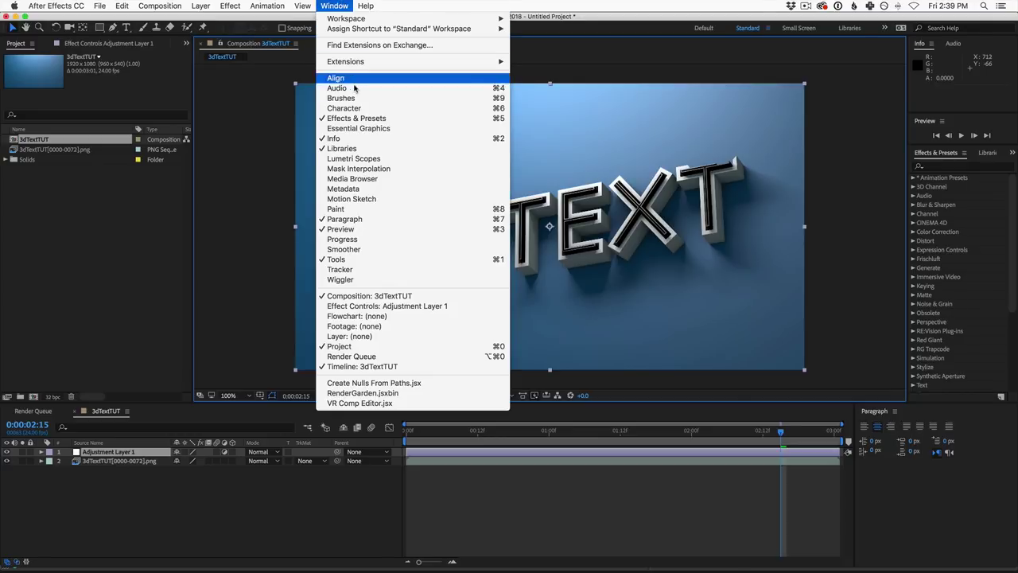
{"action": "left_click", "coordinate": [464, 119]}
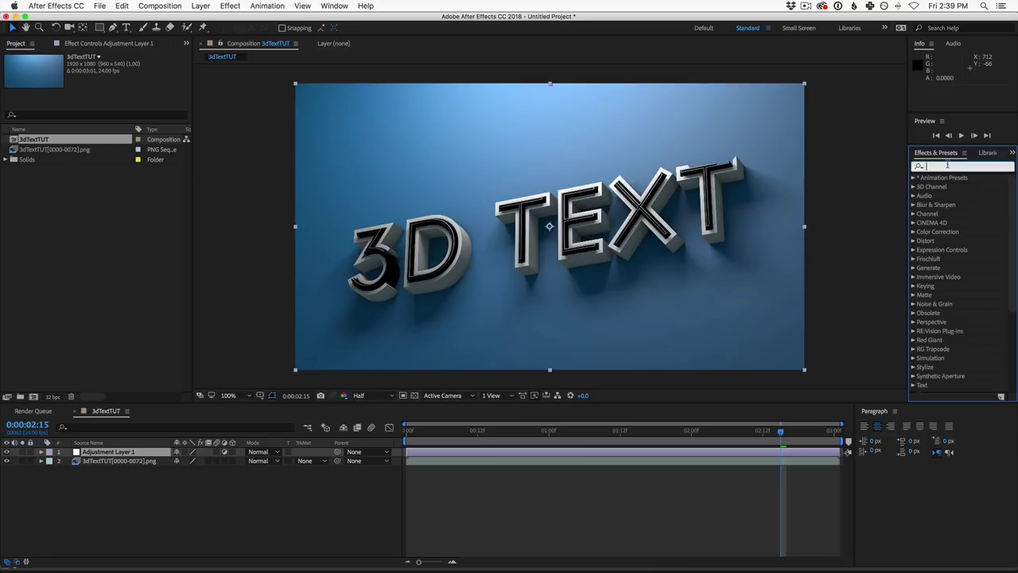
{"action": "type", "text": "curves"}
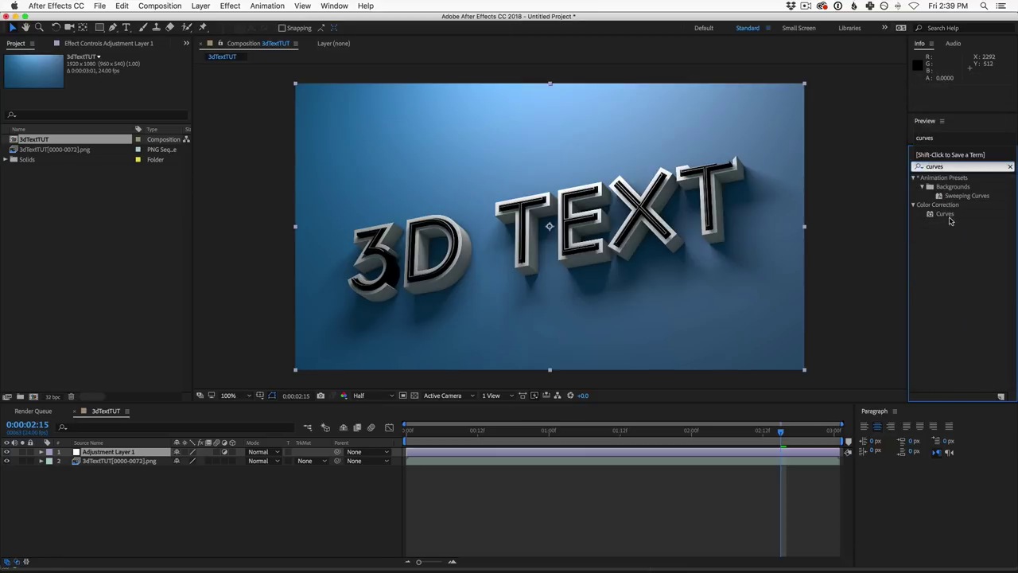
{"action": "left_click_drag", "start_coordinate": [944, 216], "coordinate": [117, 452]}
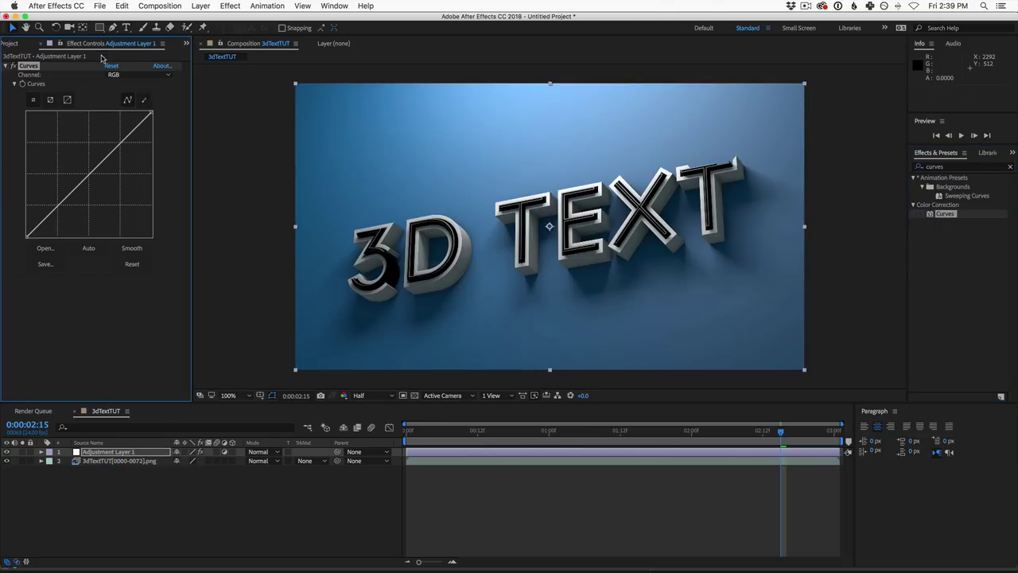
{"action": "left_click_drag", "start_coordinate": [193, 83], "coordinate": [266, 89]}
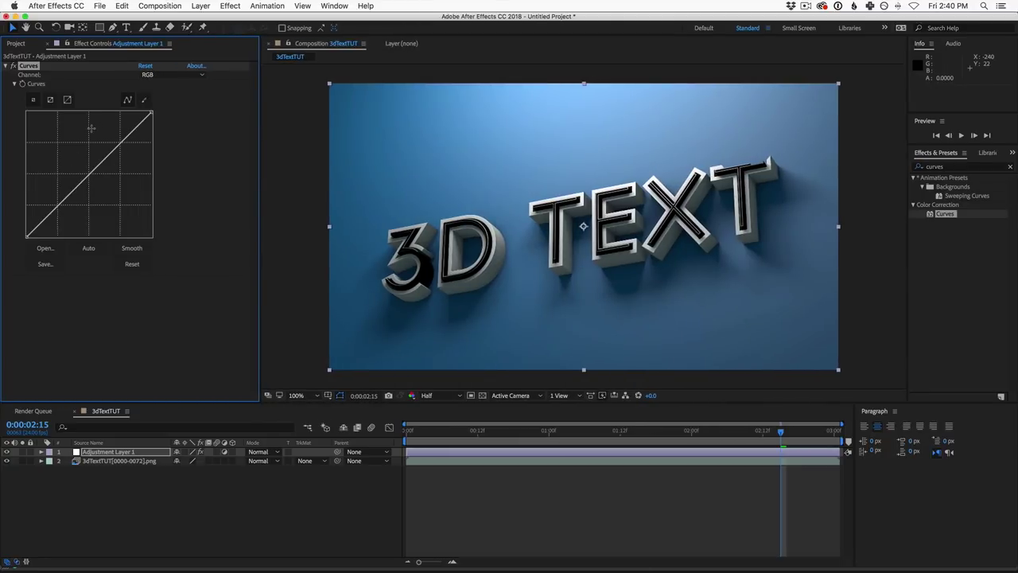
Shape the RGB curve into an S with brighter highlights and darker shadows, comparing the image with and without the effect.
{"action": "left_click_drag", "start_coordinate": [121, 141], "coordinate": [118, 137]}
{"action": "left_click_drag", "start_coordinate": [57, 198], "coordinate": [68, 213]}
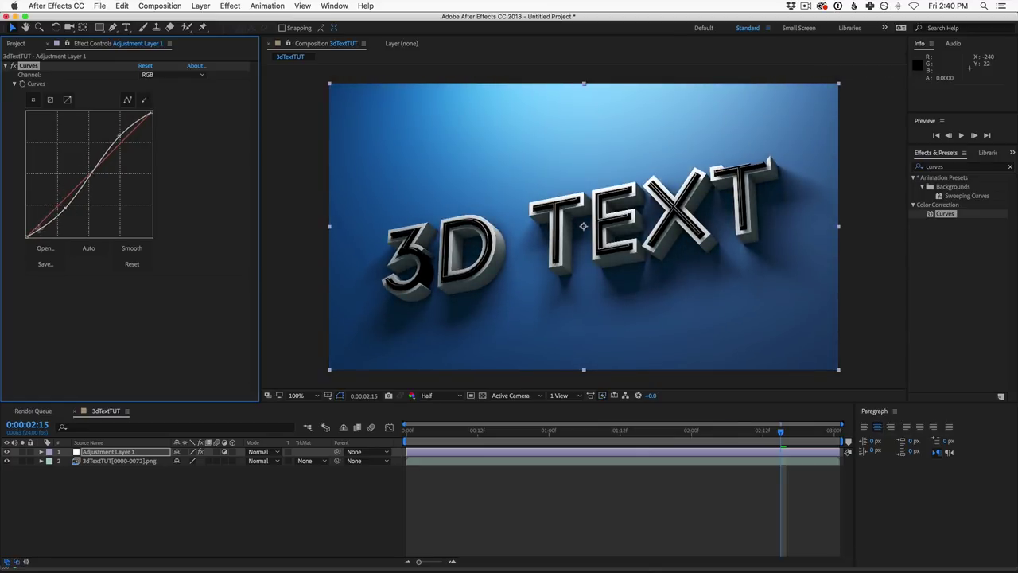
{"action": "left_click", "coordinate": [13, 66]}
{"action": "left_click", "coordinate": [13, 66]}
{"action": "left_click", "coordinate": [13, 66]}
{"action": "left_click", "coordinate": [13, 66]}
{"action": "left_click_drag", "start_coordinate": [118, 138], "coordinate": [120, 136]}
{"action": "left_click_drag", "start_coordinate": [66, 215], "coordinate": [63, 213]}
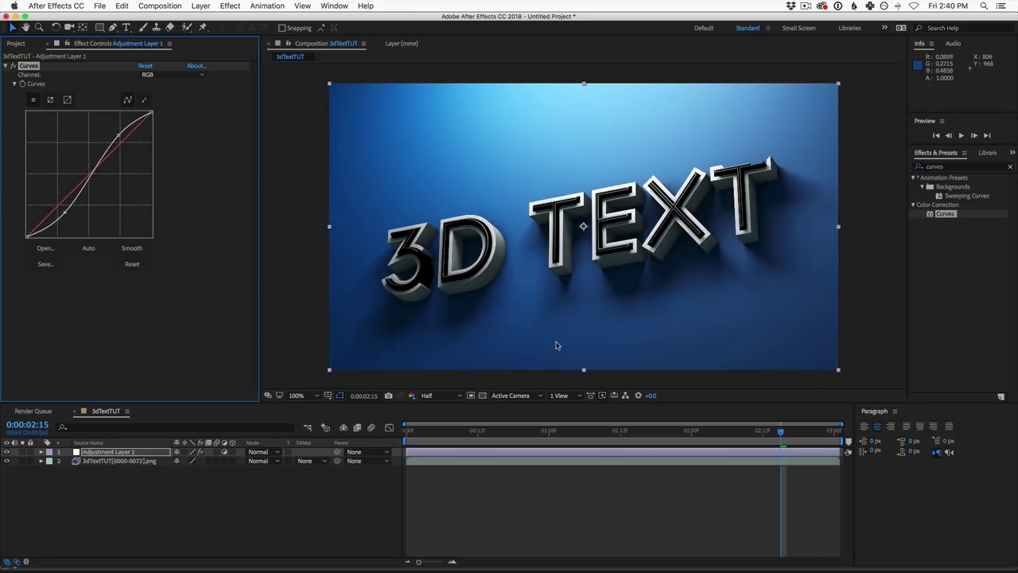
Show the frame at 0:00:03:00 in Full resolution and slightly lift the black point of the RGB curve.
{"action": "left_click", "coordinate": [441, 398]}
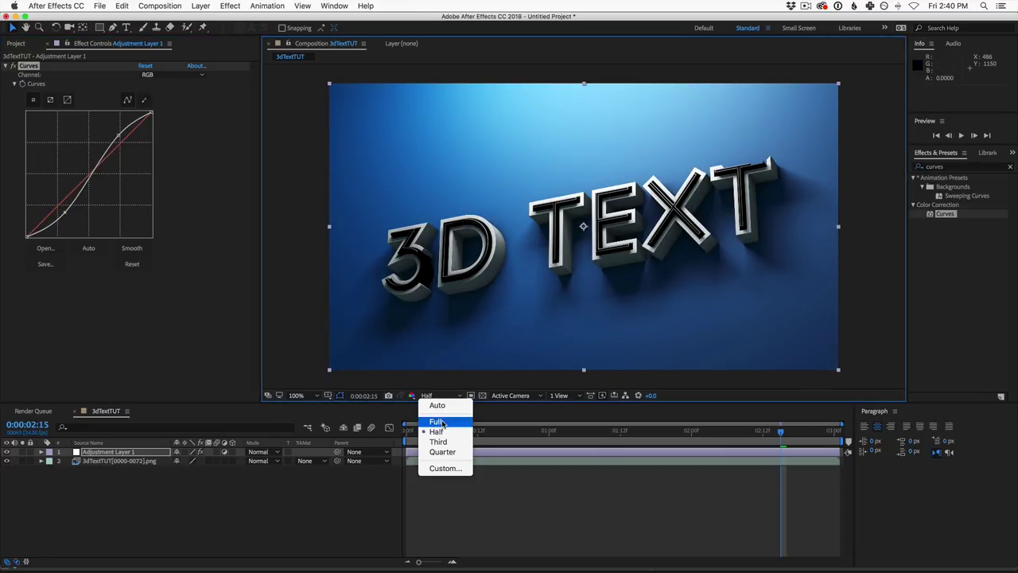
{"action": "left_click", "coordinate": [442, 425]}
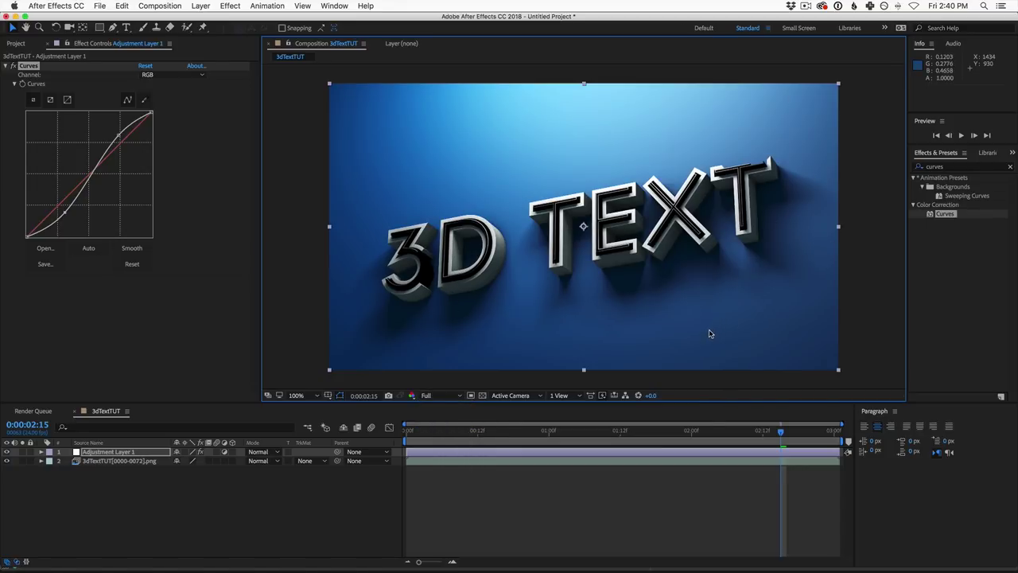
{"action": "left_click_drag", "start_coordinate": [734, 434], "coordinate": [840, 434]}
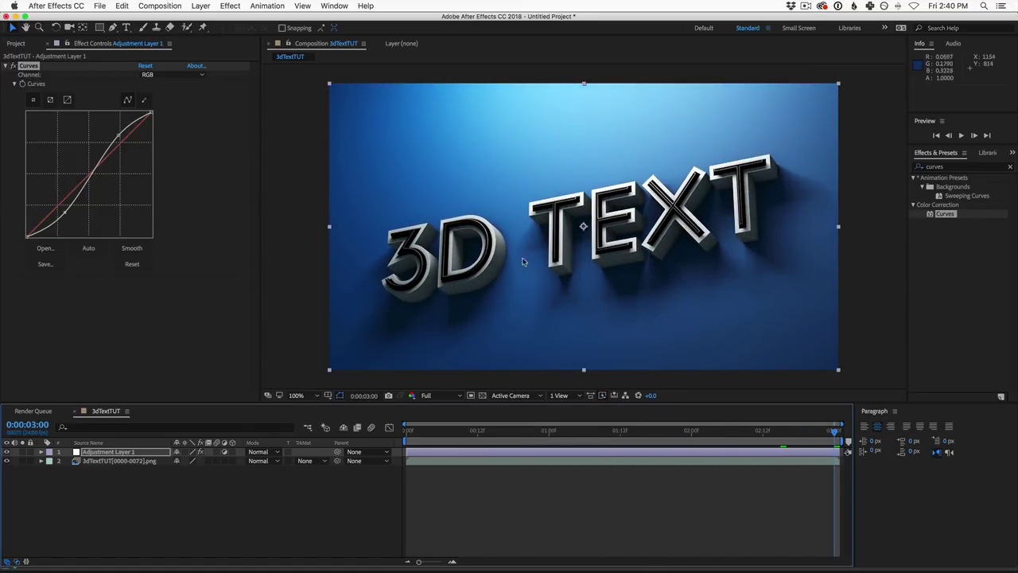
{"action": "mouse_move", "coordinate": [65, 211]}
{"action": "left_mouse_down"}
{"action": "mouse_move", "coordinate": [22, 232]}
{"action": "mouse_move", "coordinate": [66, 217]}
{"action": "left_mouse_up"}
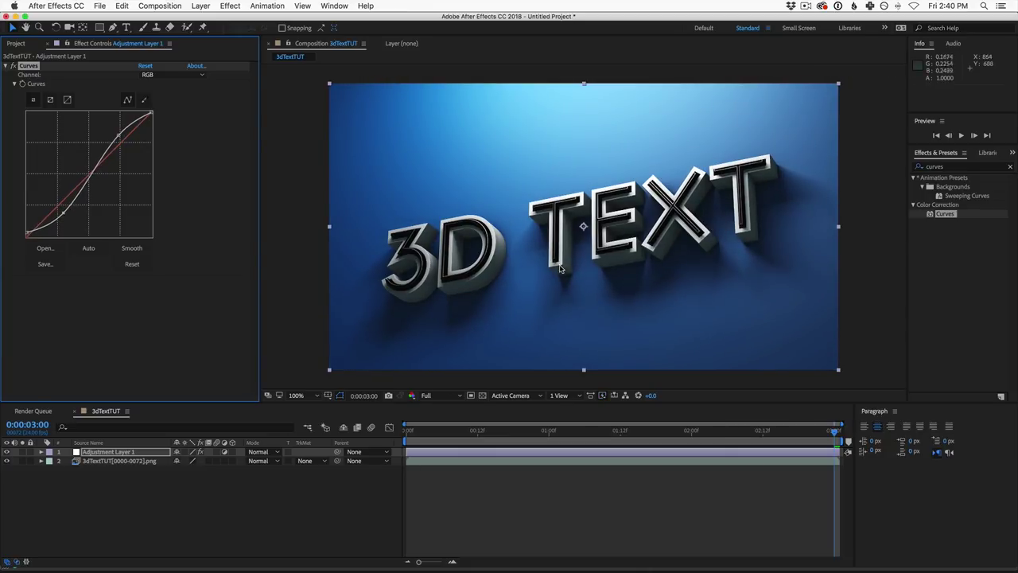
Slightly raise the black point of the Blue channel curve and compare the image with and without the effect.
{"action": "left_click", "coordinate": [165, 75]}
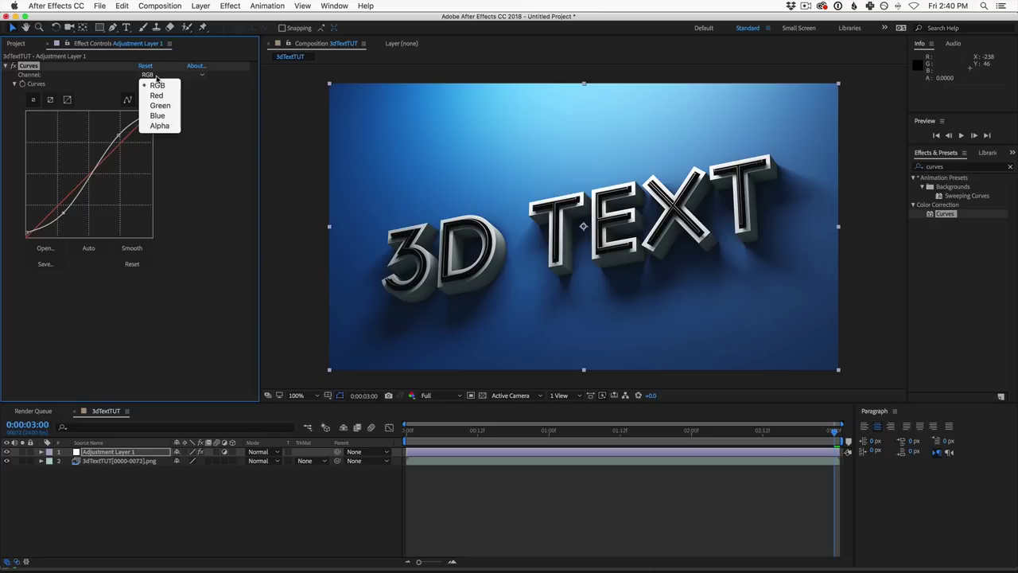
{"action": "left_click", "coordinate": [165, 120]}
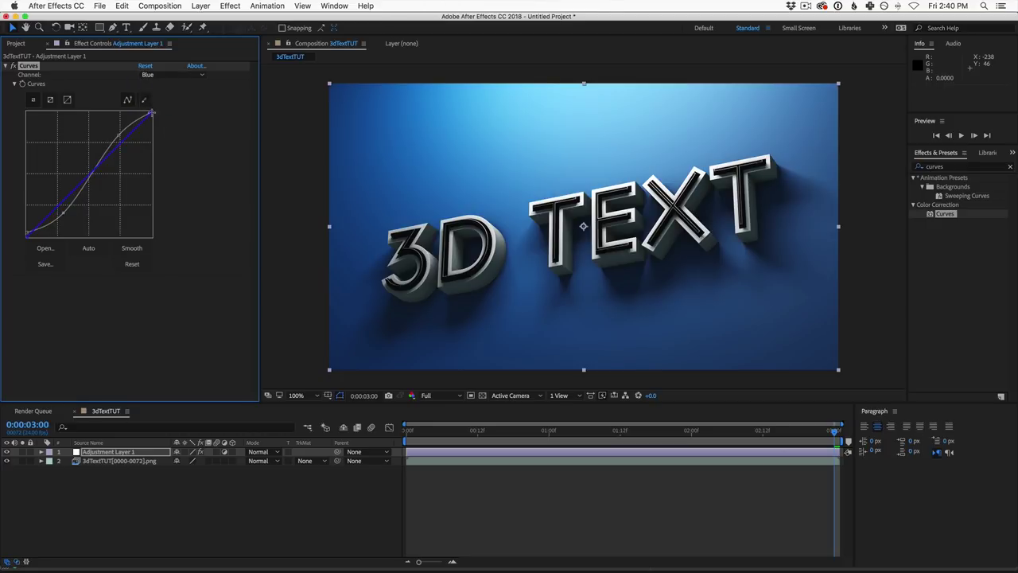
{"action": "left_click_drag", "start_coordinate": [152, 113], "coordinate": [158, 121]}
{"action": "left_click_drag", "start_coordinate": [21, 237], "coordinate": [10, 207]}
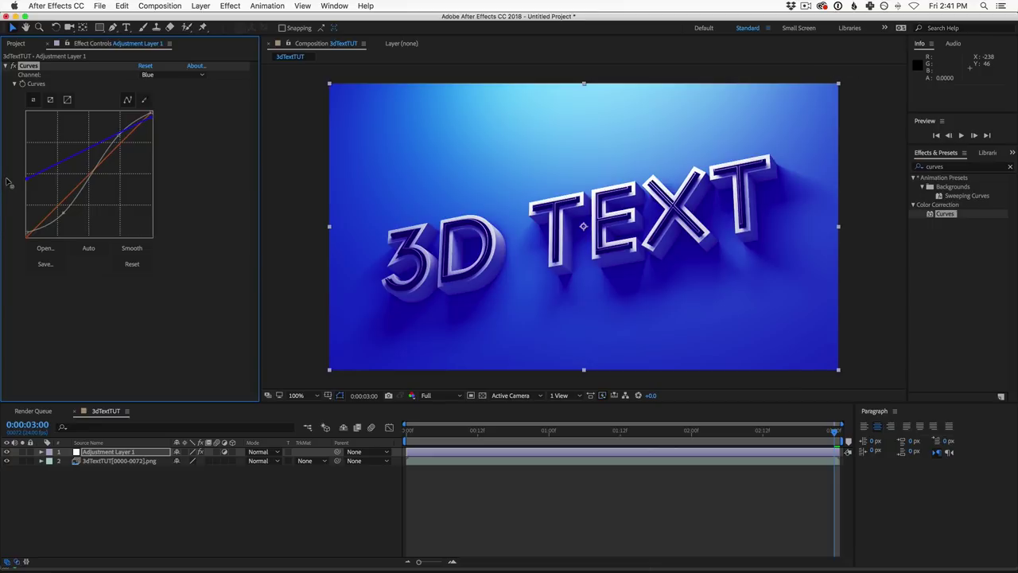
{"action": "left_click_drag", "start_coordinate": [10, 183], "coordinate": [4, 239]}
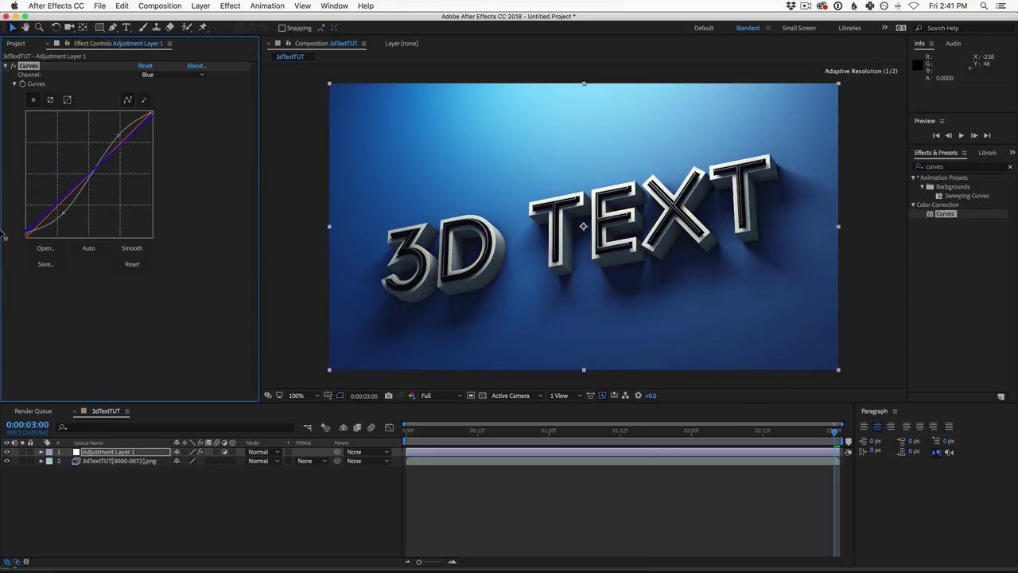
{"action": "left_click", "coordinate": [14, 66]}
{"action": "left_click", "coordinate": [13, 66]}
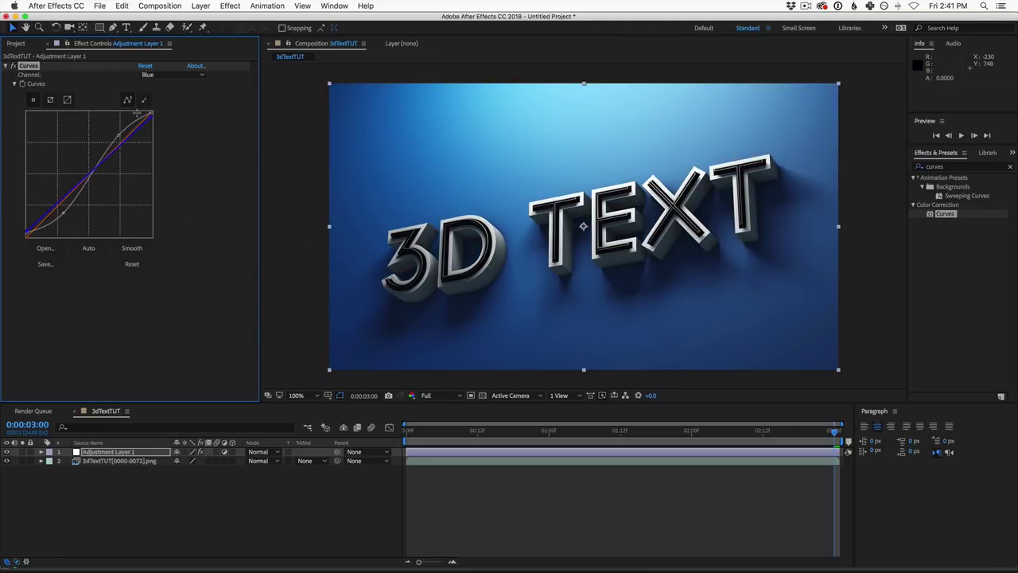
Return Curves to the RGB channel, raise its highlight point a little more and review the graded animation.
{"action": "left_click", "coordinate": [171, 74]}
{"action": "left_click", "coordinate": [155, 80]}
{"action": "left_click_drag", "start_coordinate": [116, 135], "coordinate": [116, 133]}
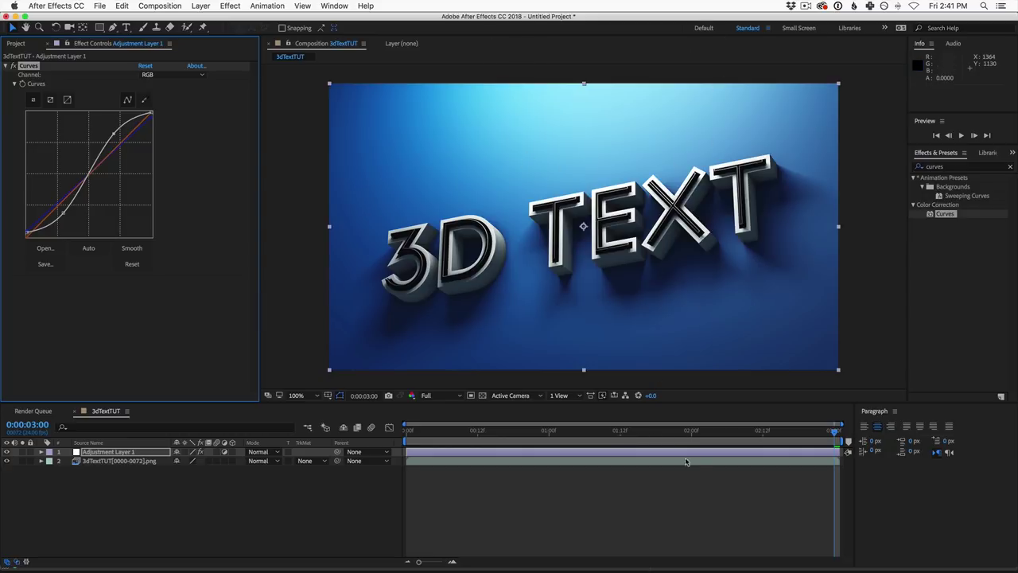
{"action": "key", "text": "space"}
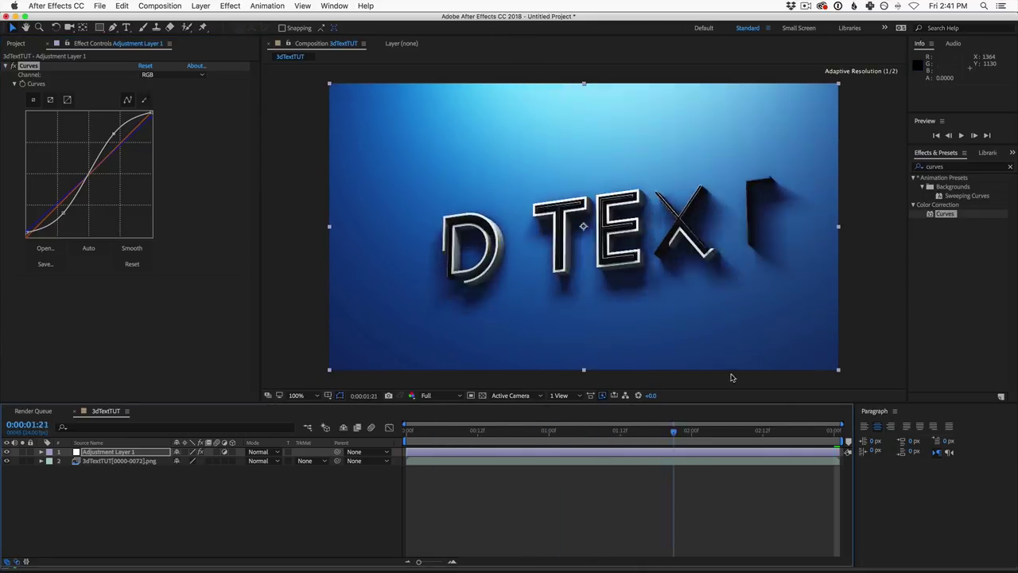
{"action": "key", "text": "space"}
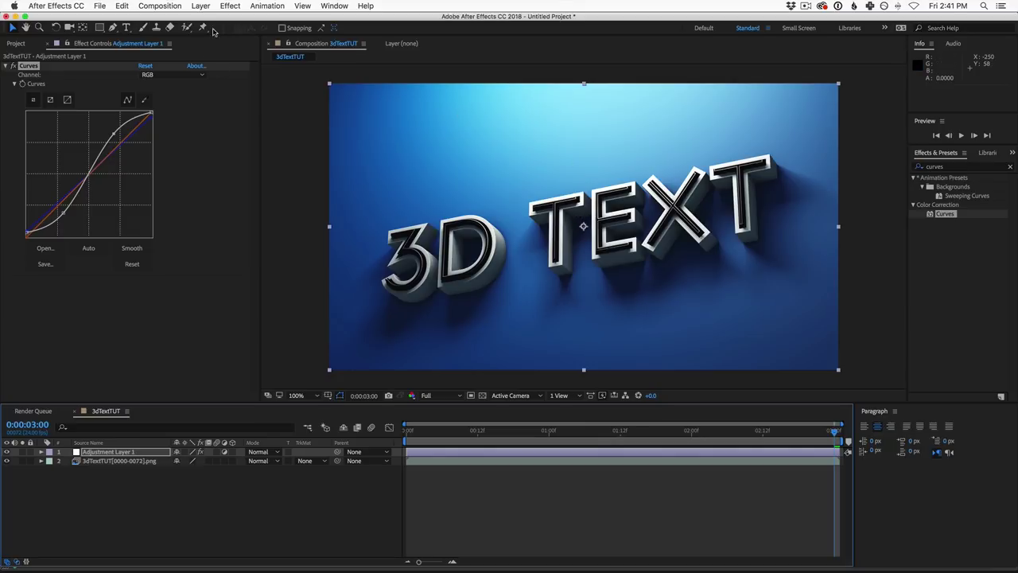
Create a comp-sized solid in the light blue (4EC2F0) sampled from the bright background above the text.
{"action": "left_click", "coordinate": [200, 6]}
{"action": "mouse_move", "coordinate": [209, 18]}
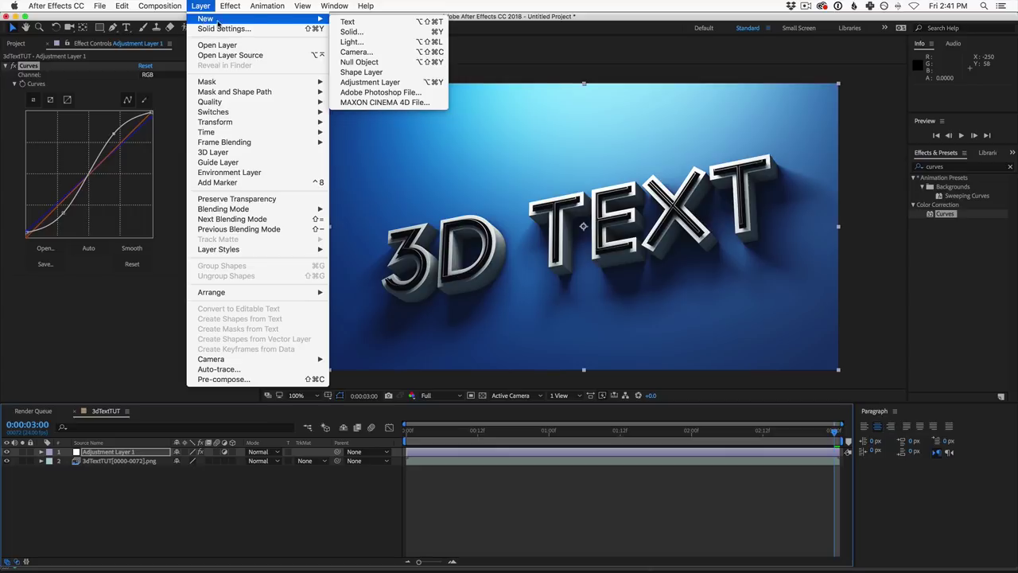
{"action": "left_click", "coordinate": [379, 32]}
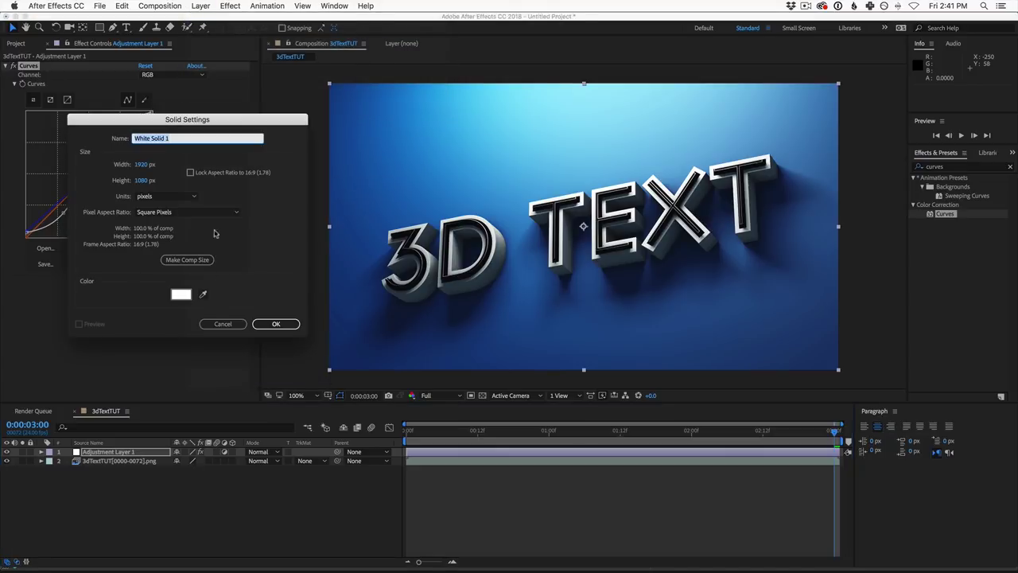
{"action": "left_click", "coordinate": [181, 295]}
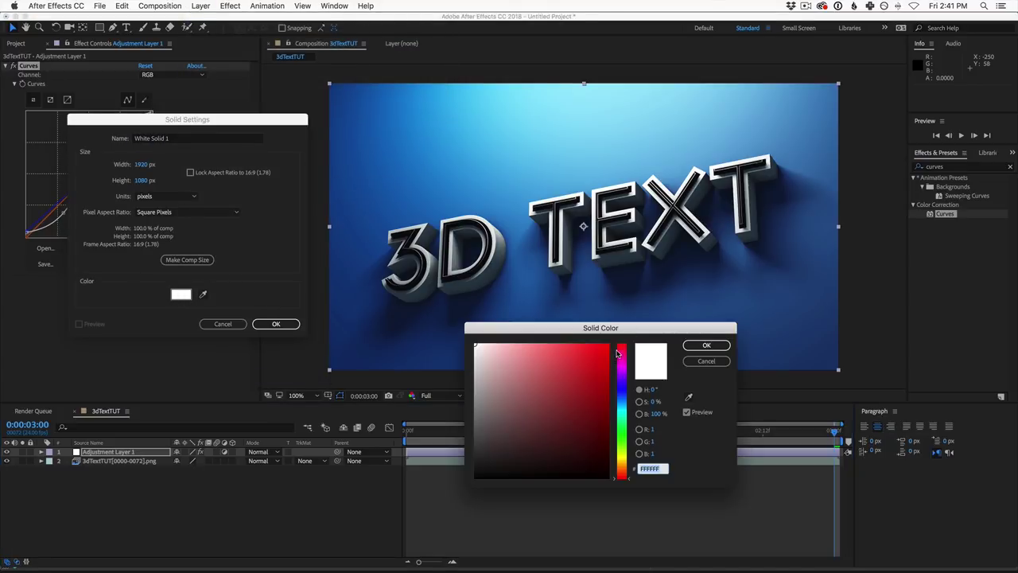
{"action": "left_click", "coordinate": [689, 396]}
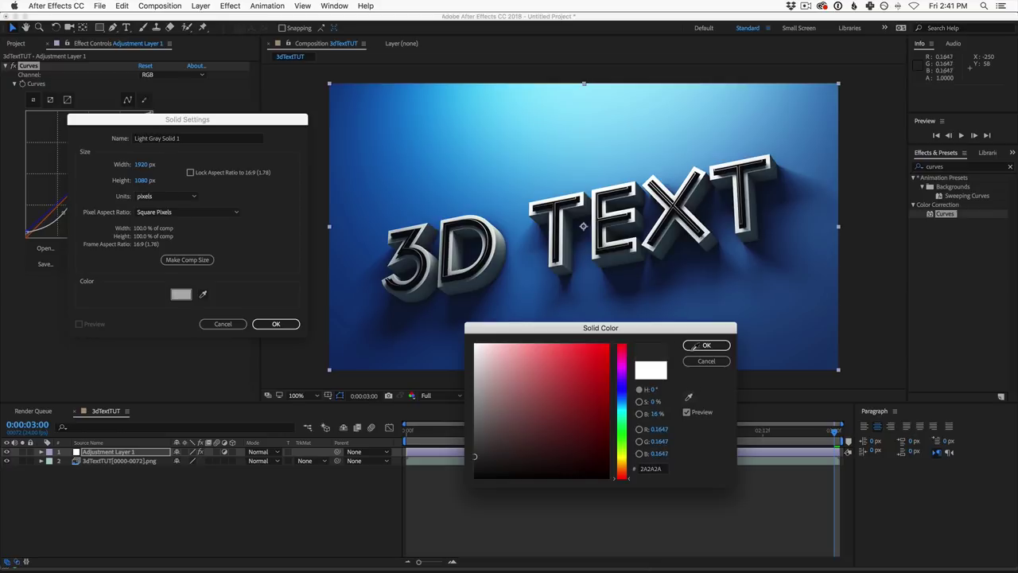
{"action": "left_click", "coordinate": [477, 98]}
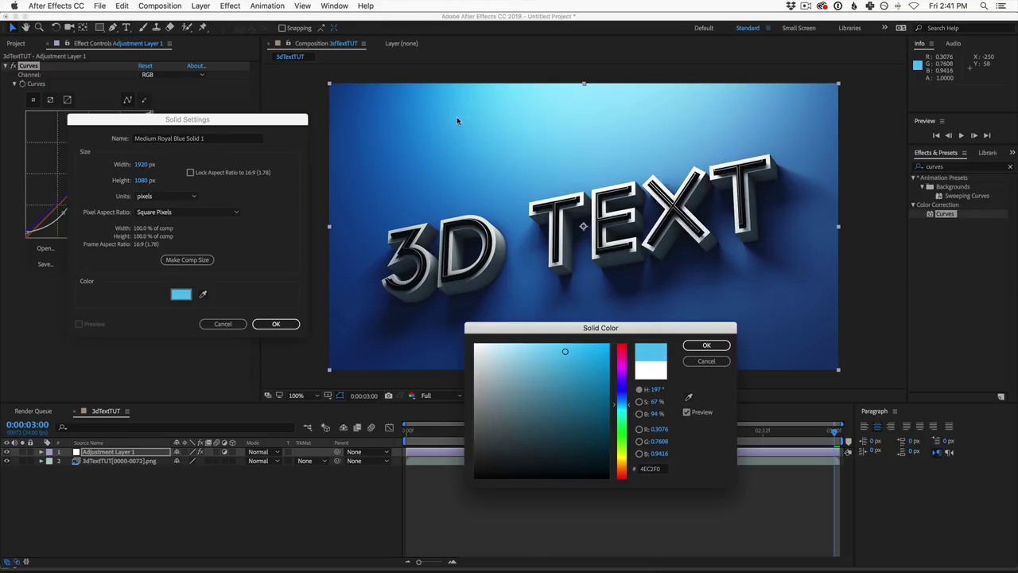
{"action": "left_click", "coordinate": [714, 344]}
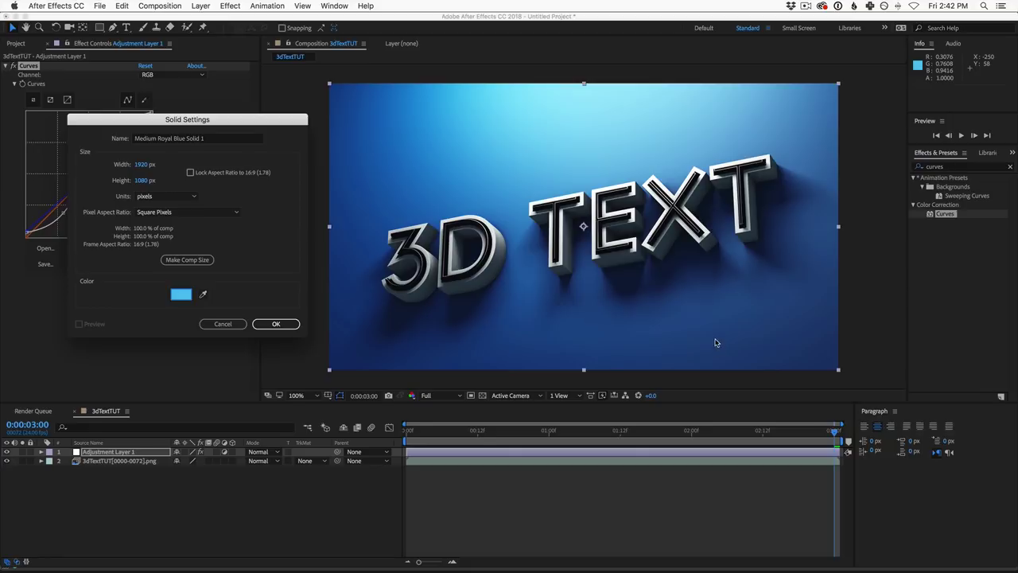
{"action": "left_click", "coordinate": [277, 324]}
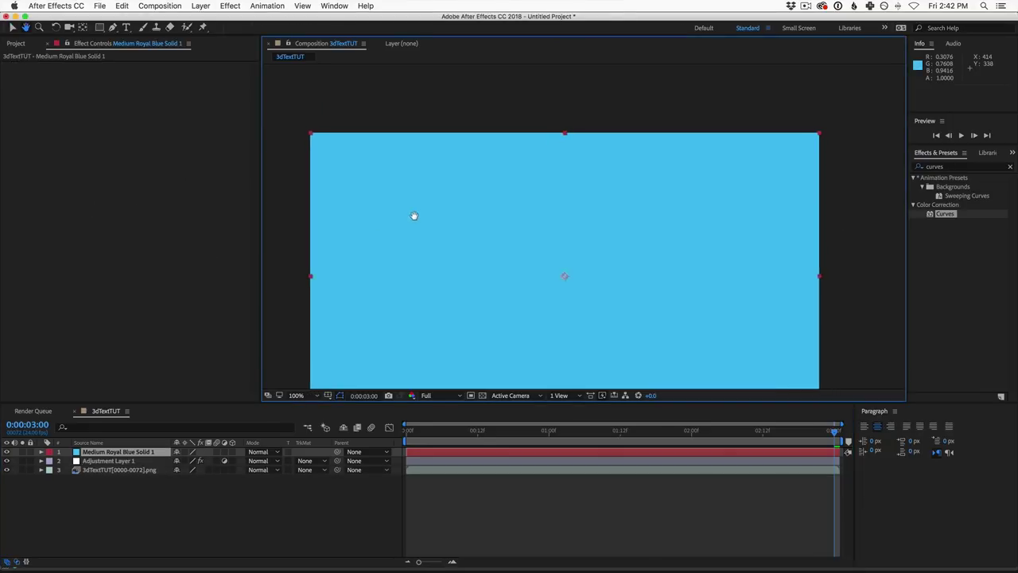
Draw an elliptical mask about 1420 by 1200 px over the solid's upper middle and feather it by 543 pixels.
{"action": "left_click", "coordinate": [100, 29]}
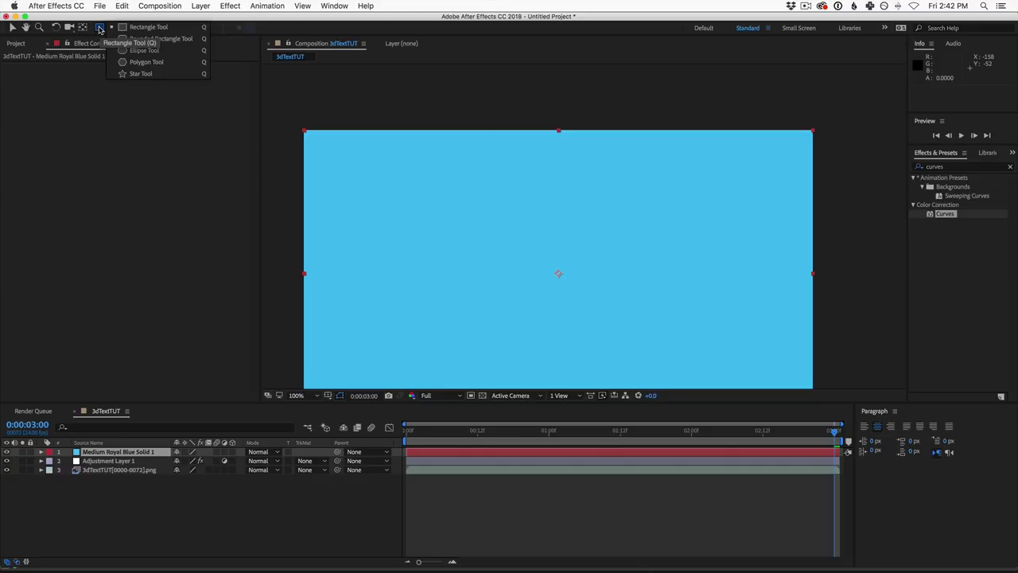
{"action": "left_click", "coordinate": [143, 50]}
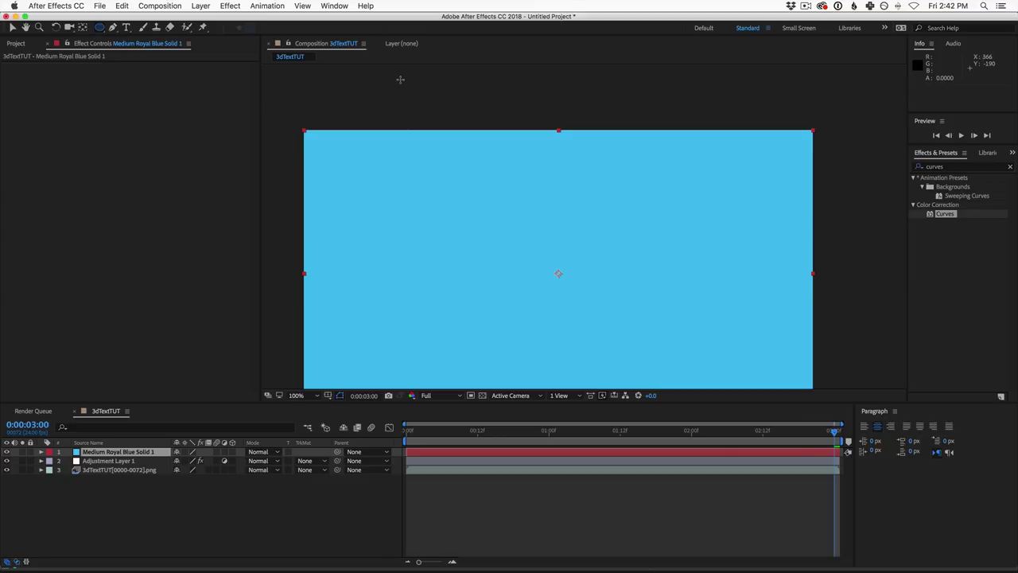
{"action": "left_click_drag", "start_coordinate": [399, 74], "coordinate": [664, 291]}
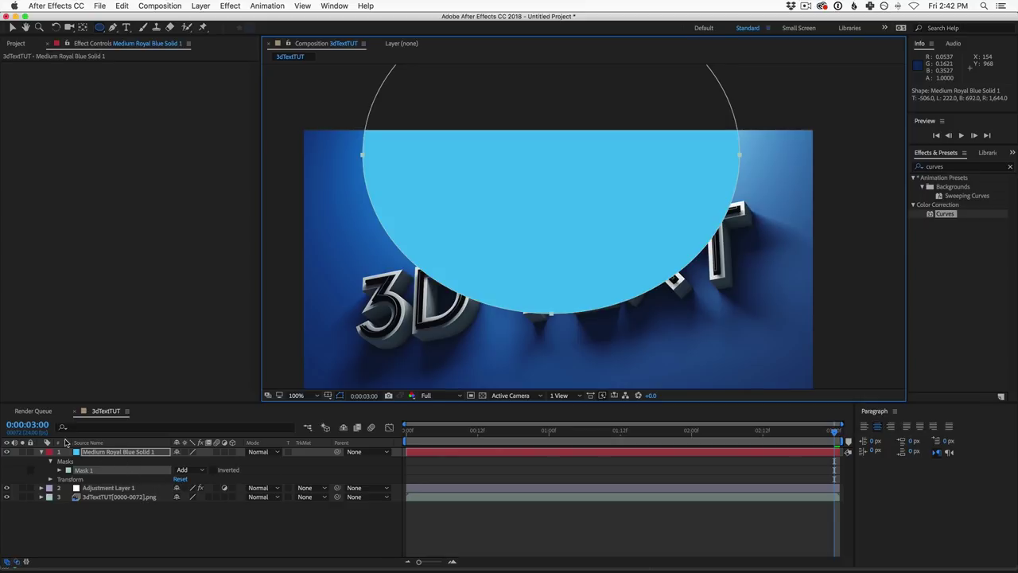
{"action": "key", "text": "f"}
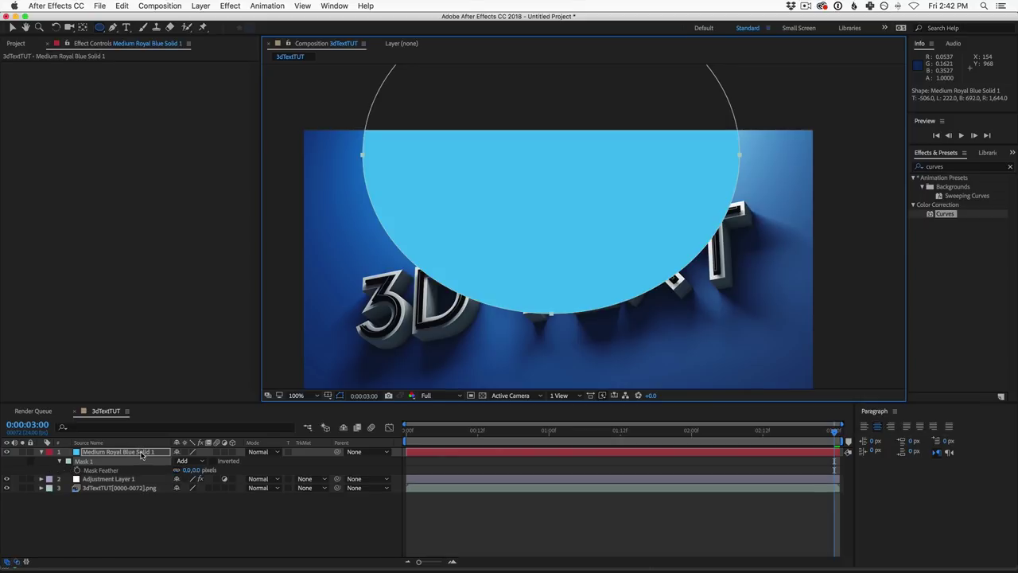
{"action": "left_click_drag", "start_coordinate": [191, 470], "coordinate": [473, 470]}
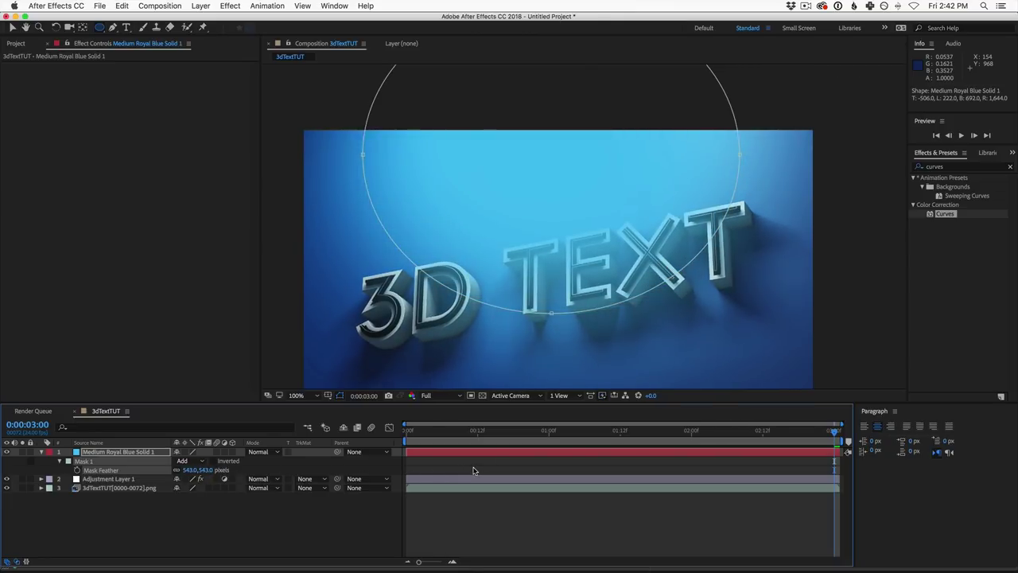
Place the blue solid below the adjustment layer and set its blending mode to Screen.
{"action": "left_click_drag", "start_coordinate": [131, 451], "coordinate": [137, 486]}
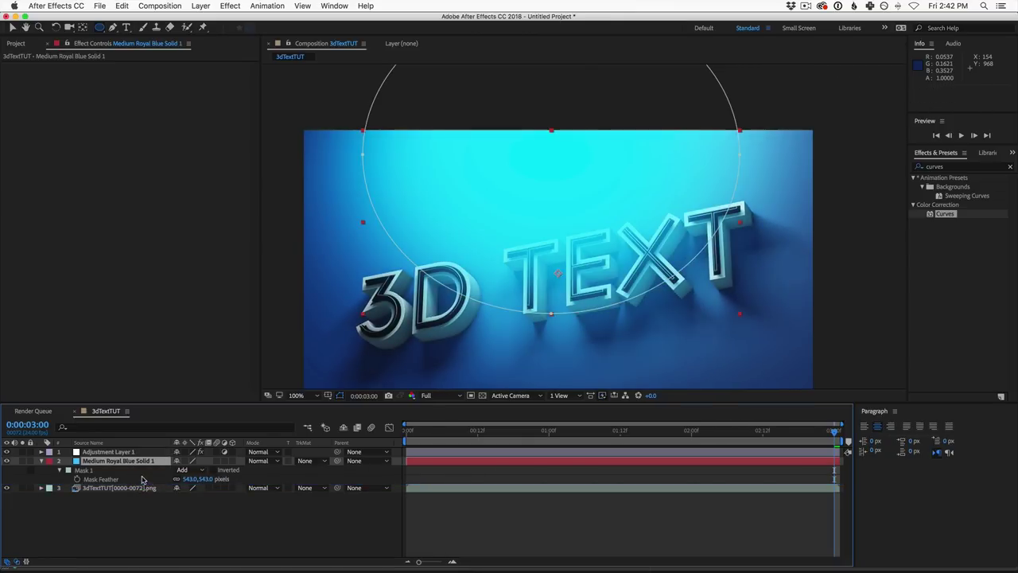
{"action": "left_click", "coordinate": [259, 461]}
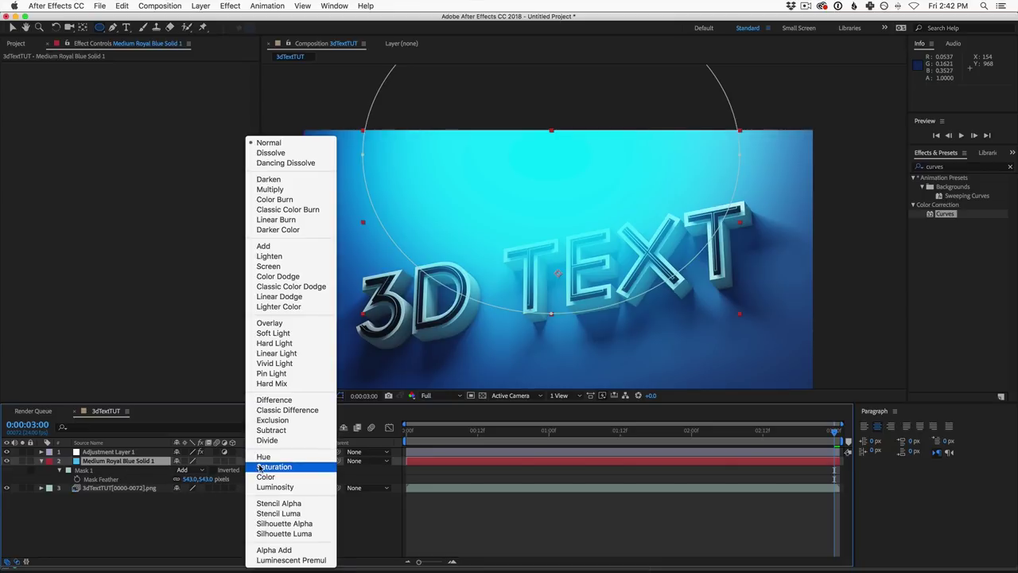
{"action": "left_click", "coordinate": [274, 267]}
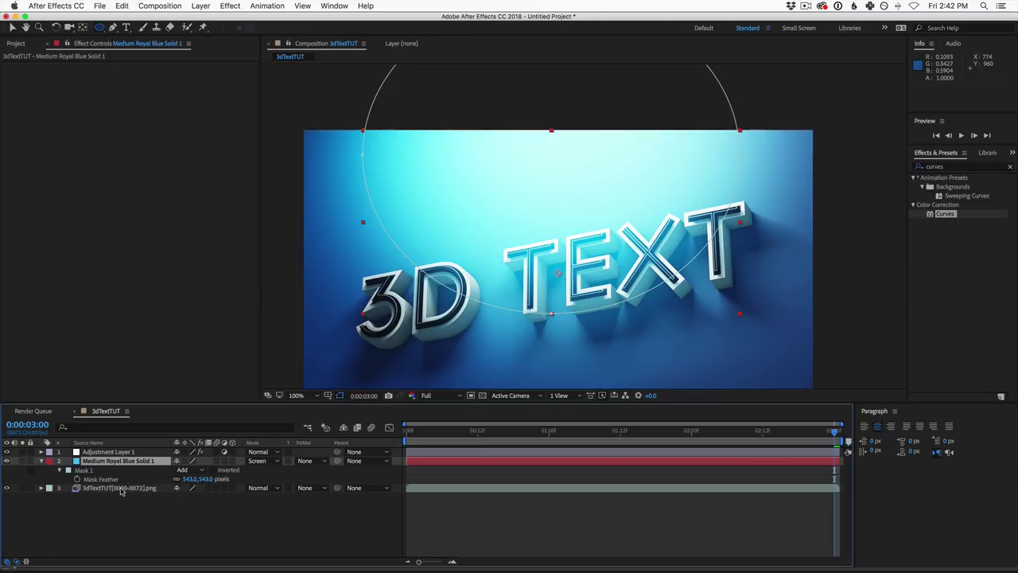
Lower the blue solid's opacity to 37% and show the frame at 0:00:02:18.
{"action": "key", "text": "t"}
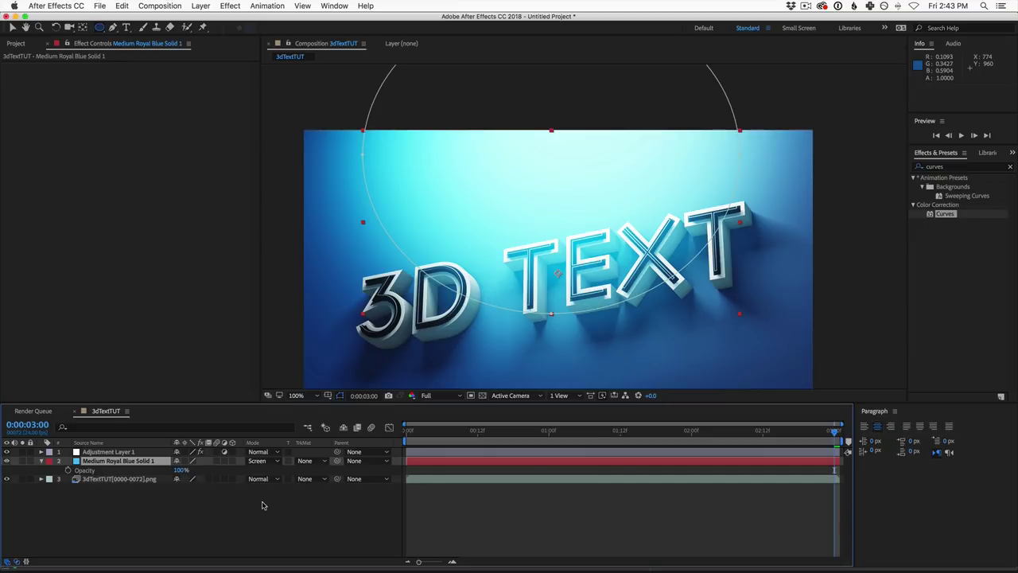
{"action": "left_click_drag", "start_coordinate": [179, 471], "coordinate": [145, 470]}
{"action": "left_click_drag", "start_coordinate": [408, 431], "coordinate": [798, 456]}
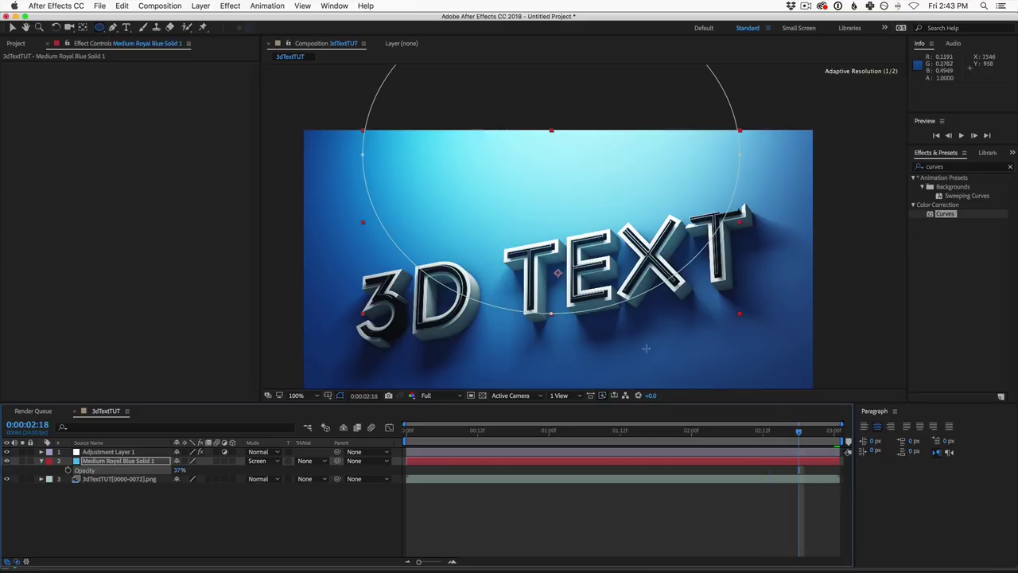
Compare the image with and without the blue solid, ending with it visible, and inspect the whole frame unselected.
{"action": "left_click", "coordinate": [8, 461]}
{"action": "left_click", "coordinate": [120, 277]}
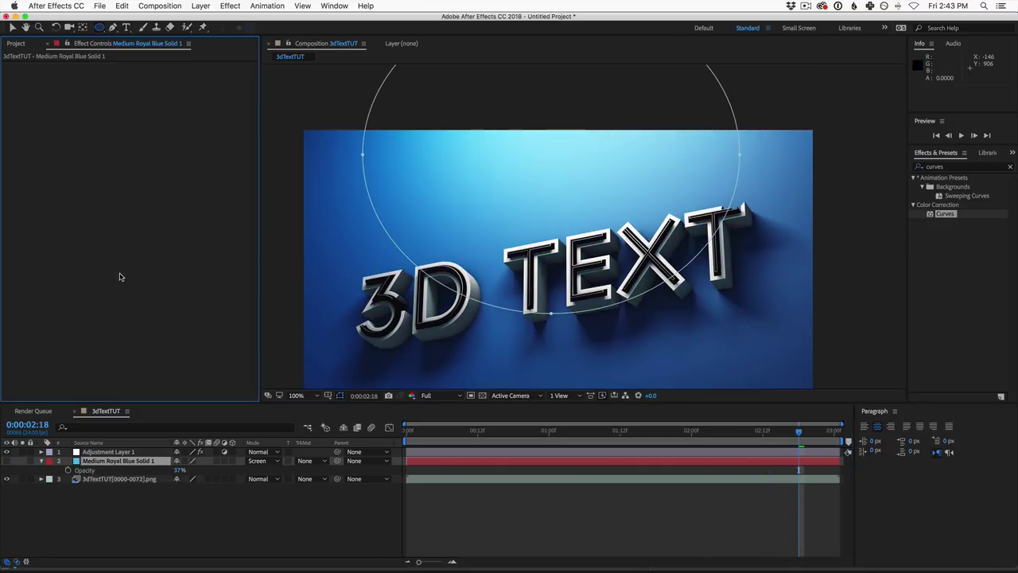
{"action": "left_click", "coordinate": [7, 461]}
{"action": "left_click", "coordinate": [6, 461]}
{"action": "left_click", "coordinate": [7, 461]}
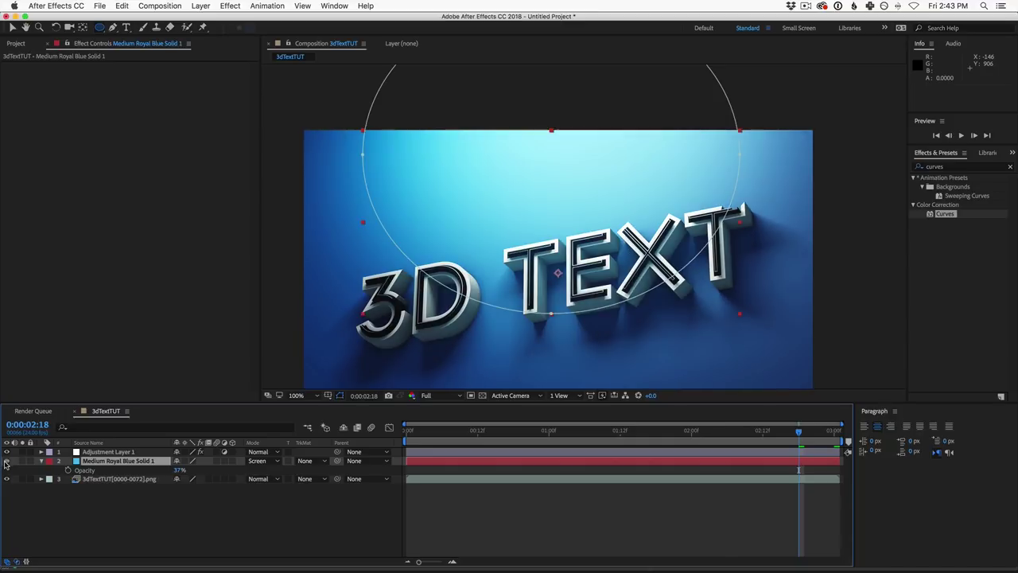
{"action": "left_click", "coordinate": [236, 541]}
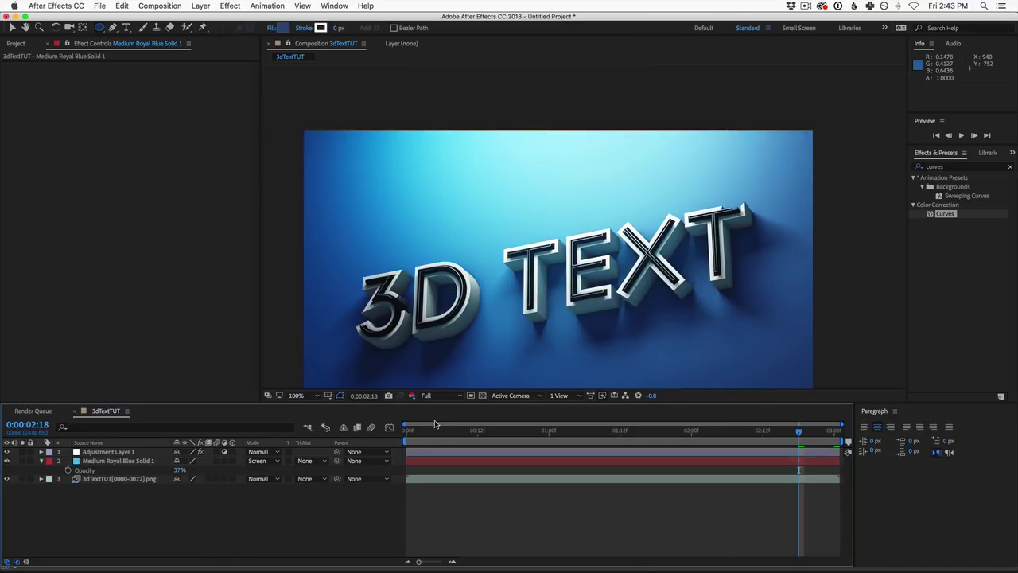
{"action": "key", "text": "h"}
{"action": "left_click_drag", "start_coordinate": [461, 253], "coordinate": [475, 199]}
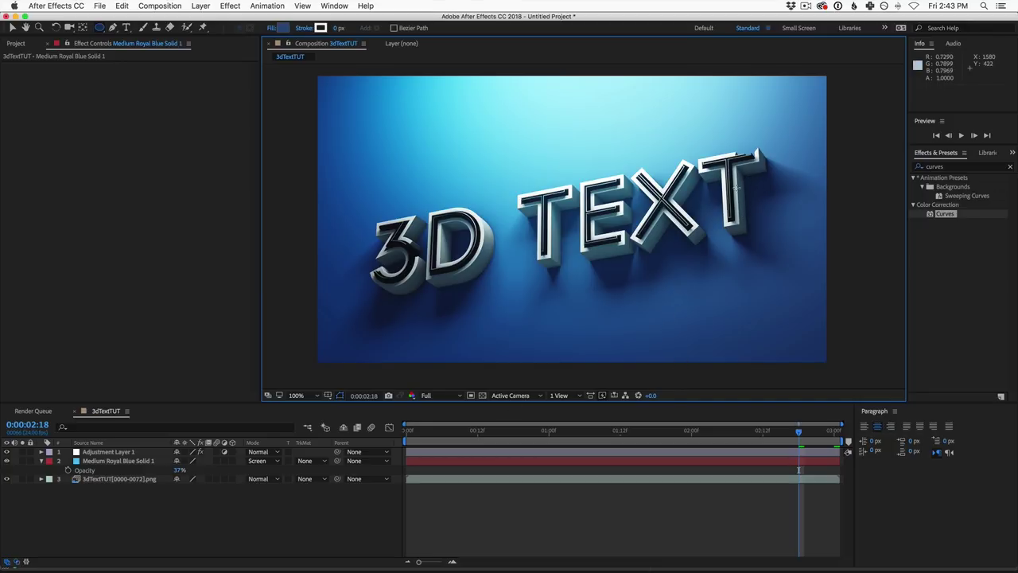
Show the frame at 0:00:01:03 and apply the Camera Lens Blur effect to the 3dTextTUT image sequence layer.
{"action": "left_click", "coordinate": [131, 480]}
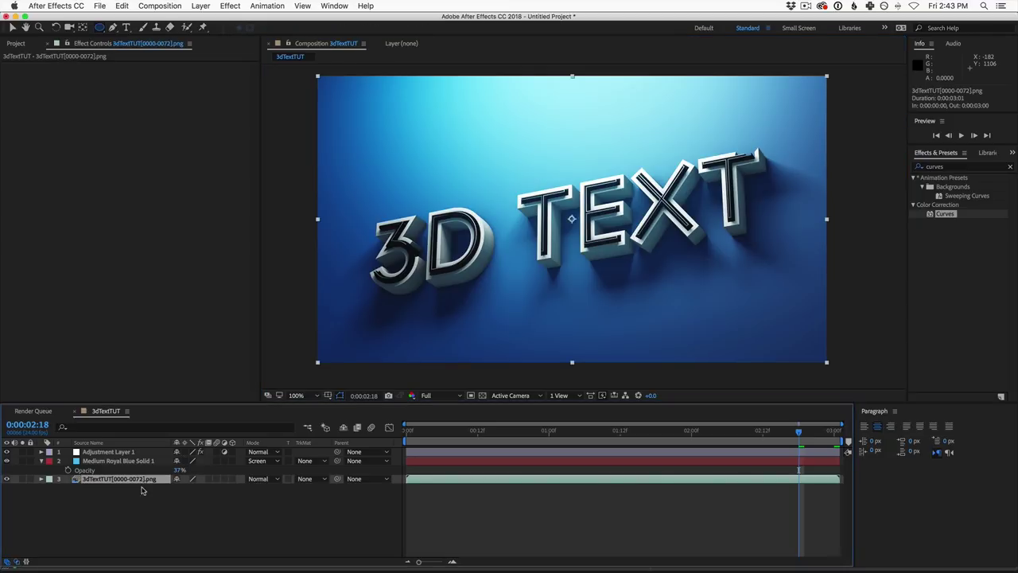
{"action": "left_click", "coordinate": [98, 497]}
{"action": "left_click", "coordinate": [100, 481]}
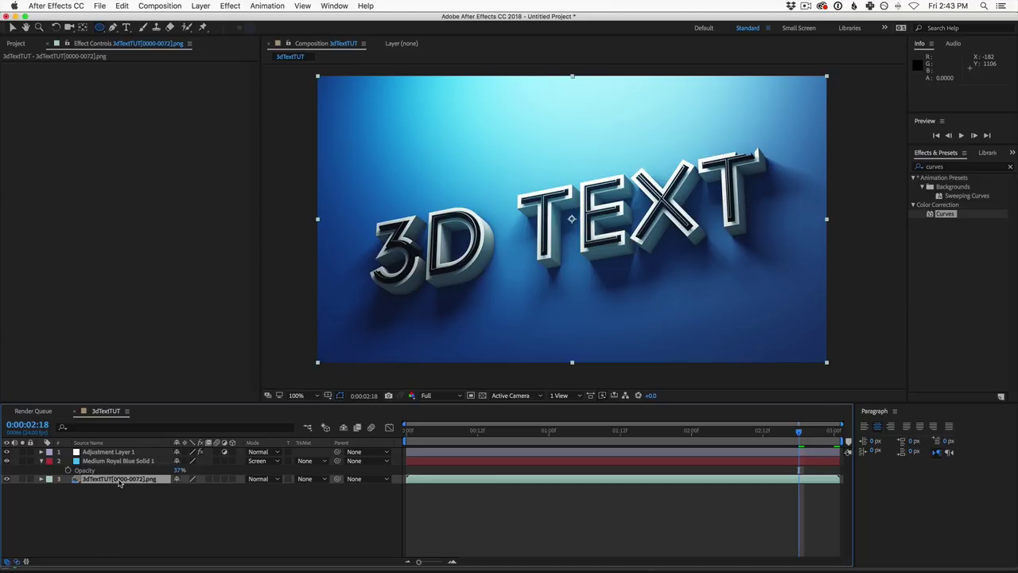
{"action": "left_click_drag", "start_coordinate": [516, 433], "coordinate": [567, 432]}
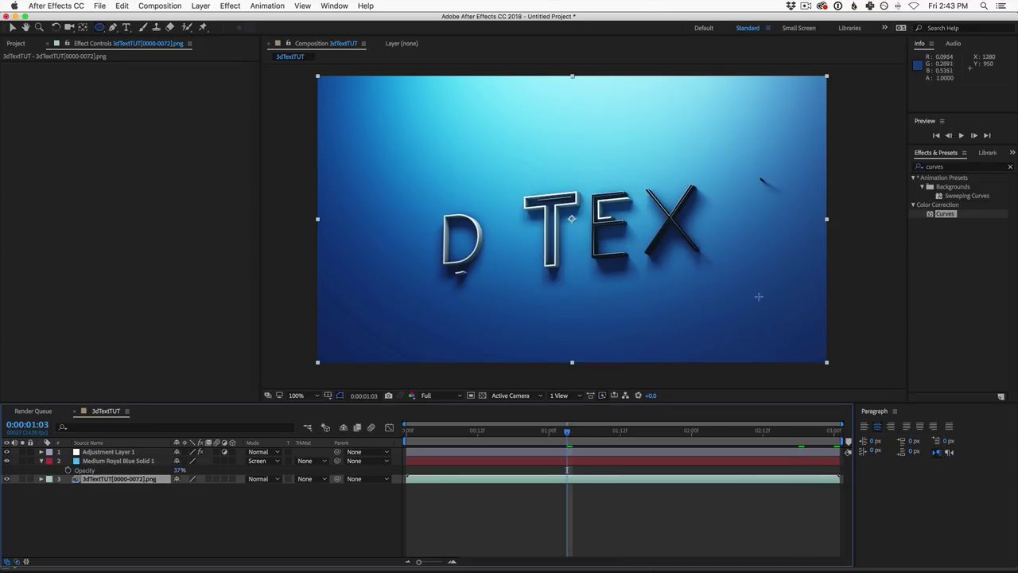
{"action": "left_click", "coordinate": [952, 168]}
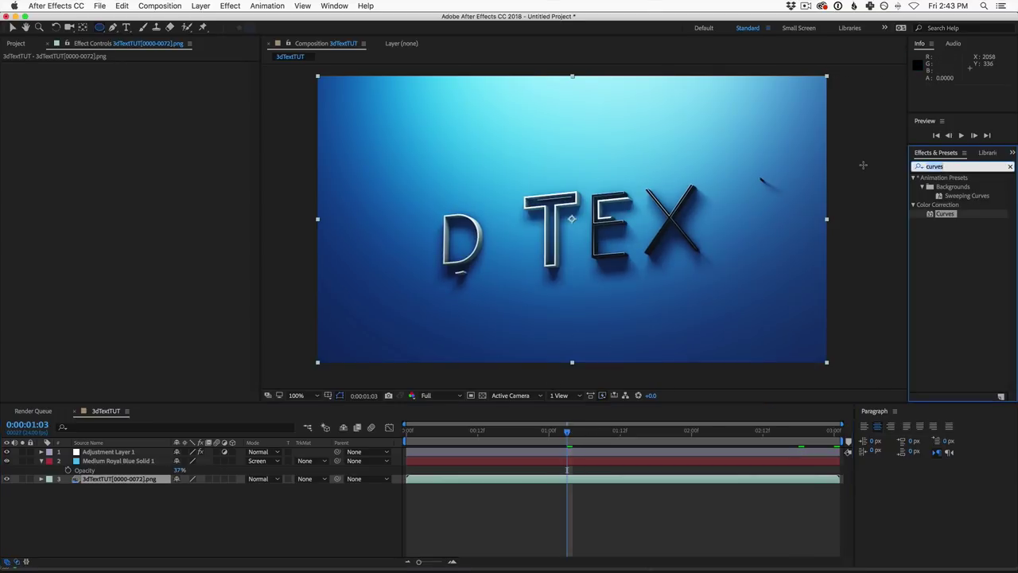
{"action": "type", "text": "lens blur"}
{"action": "left_click_drag", "start_coordinate": [949, 189], "coordinate": [165, 483]}
{"action": "key", "text": "v"}
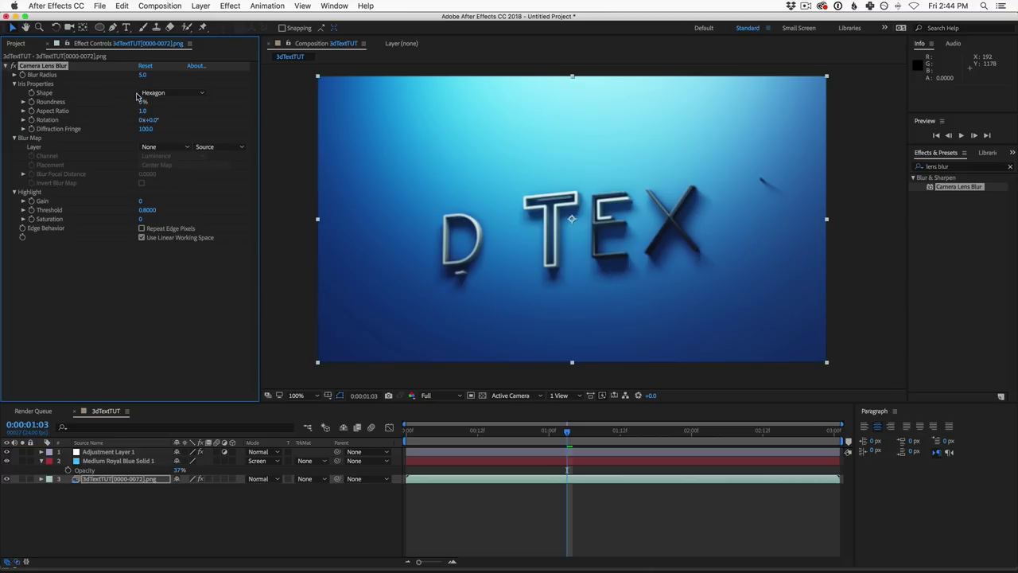
Turn on Repeat Edge Pixels for the Camera Lens Blur and set its Blur Radius to 30.
{"action": "left_click_drag", "start_coordinate": [141, 77], "coordinate": [164, 84]}
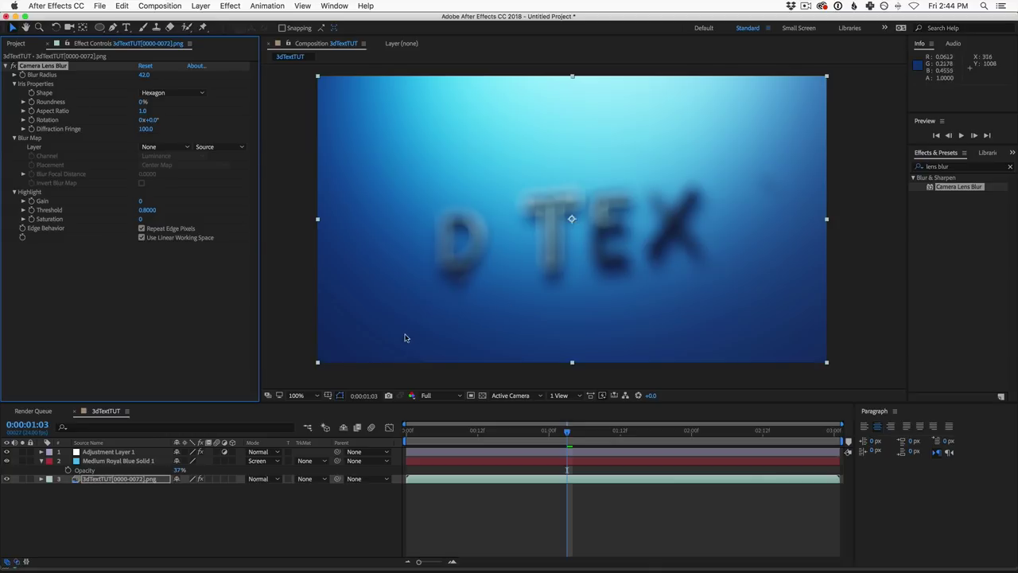
{"action": "left_click", "coordinate": [148, 85]}
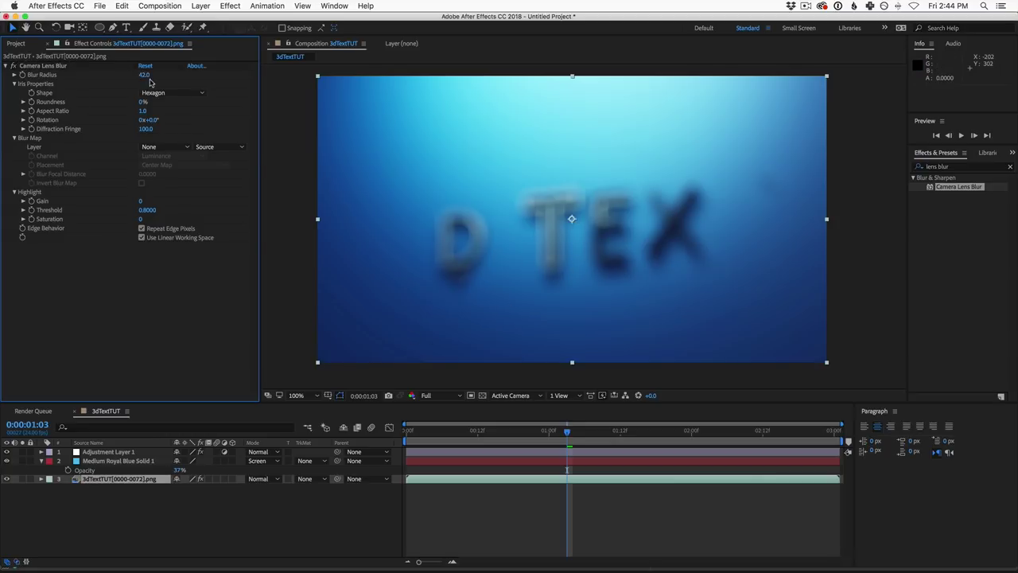
{"action": "left_click", "coordinate": [143, 73]}
{"action": "type", "text": "30"}
{"action": "key", "text": "Return"}
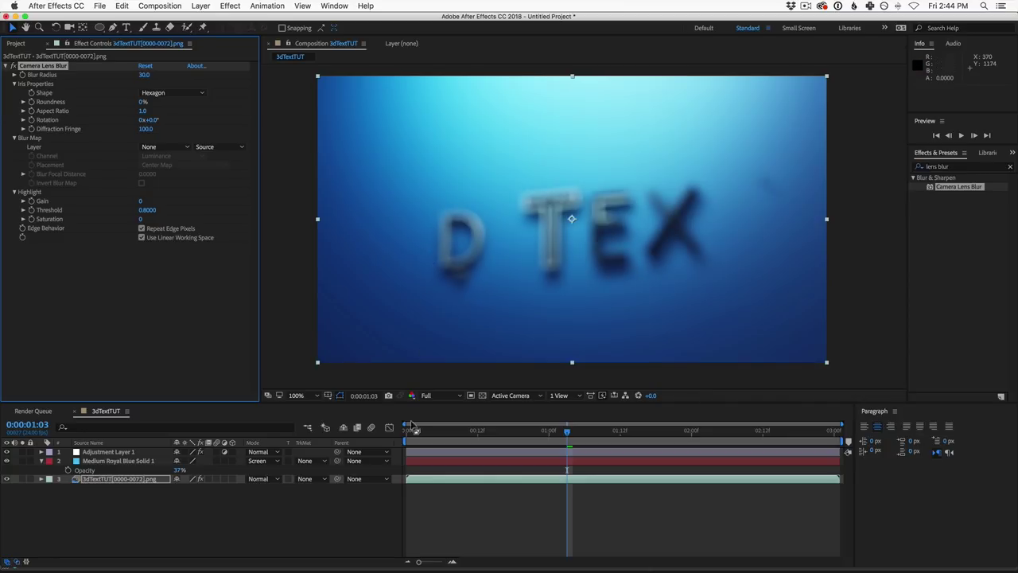
Animate the Blur Radius from 30 at 0:00:00:00 to 0 at 0:00:01:00 and preview the animation.
{"action": "left_click", "coordinate": [408, 432]}
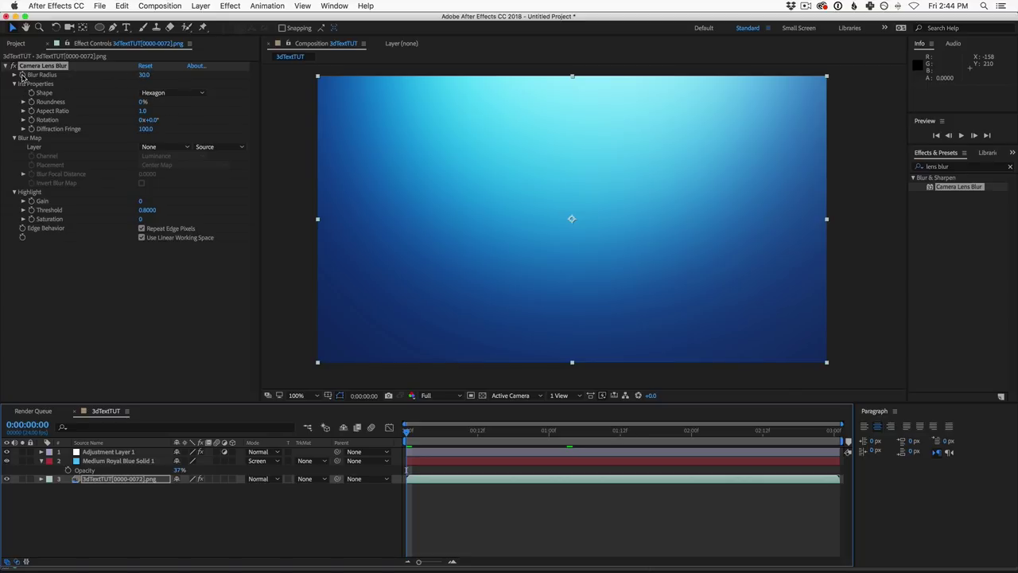
{"action": "left_click", "coordinate": [23, 75]}
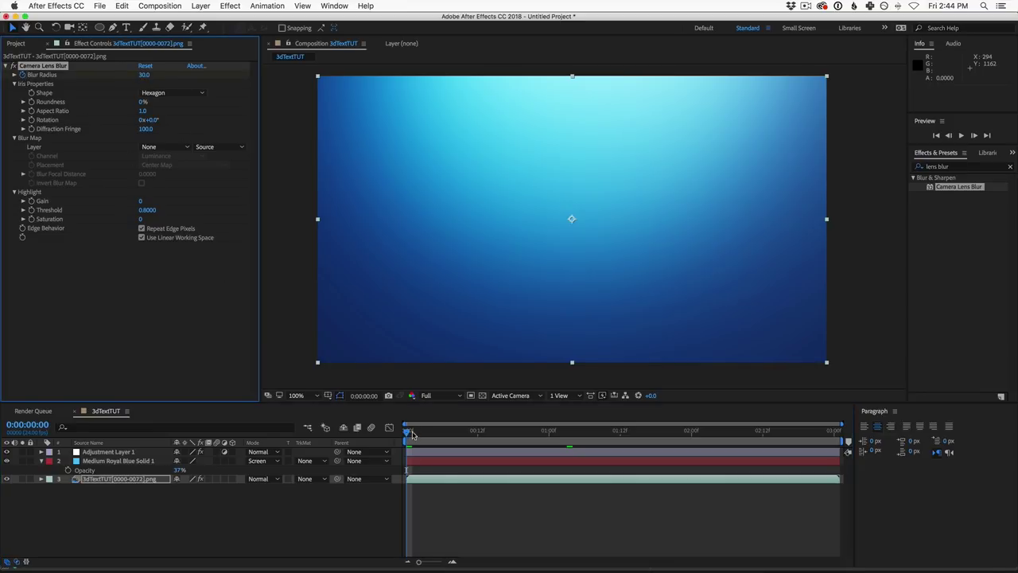
{"action": "left_click_drag", "start_coordinate": [408, 431], "coordinate": [550, 447]}
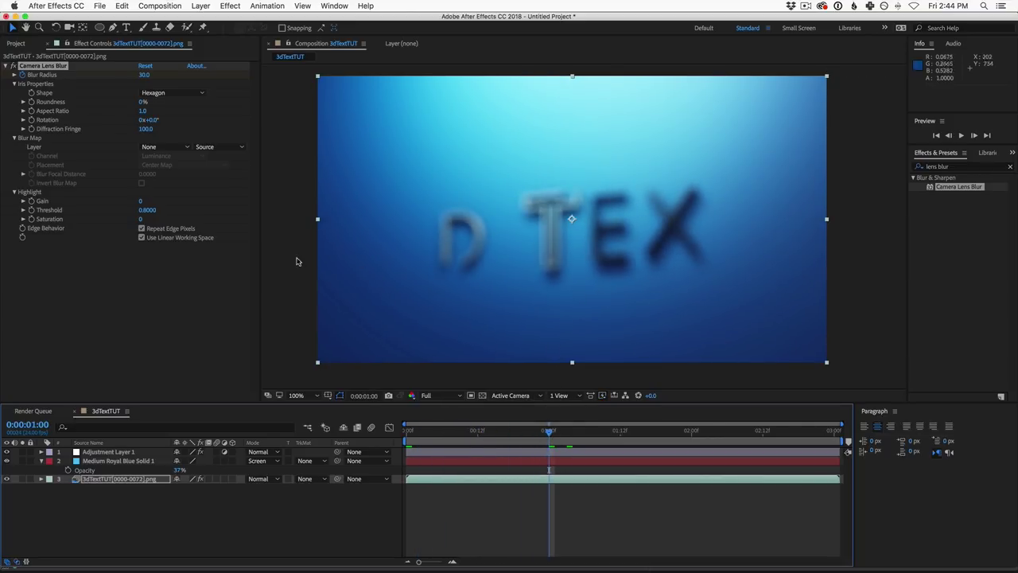
{"action": "left_click", "coordinate": [144, 74]}
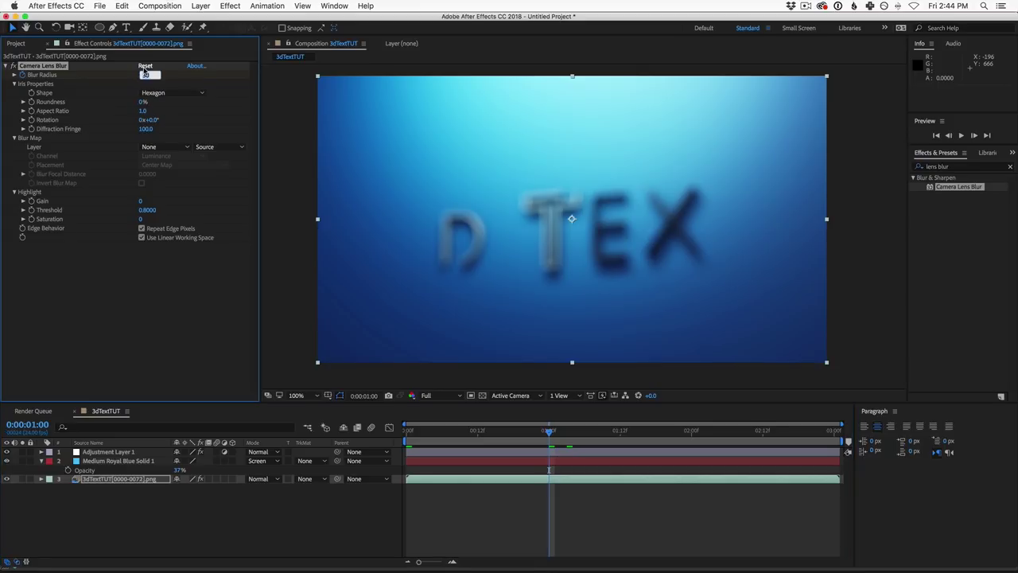
{"action": "type", "text": "30"}
{"action": "key", "text": "BackSpace"}
{"action": "key", "text": "BackSpace"}
{"action": "type", "text": "0"}
{"action": "key", "text": "Return"}
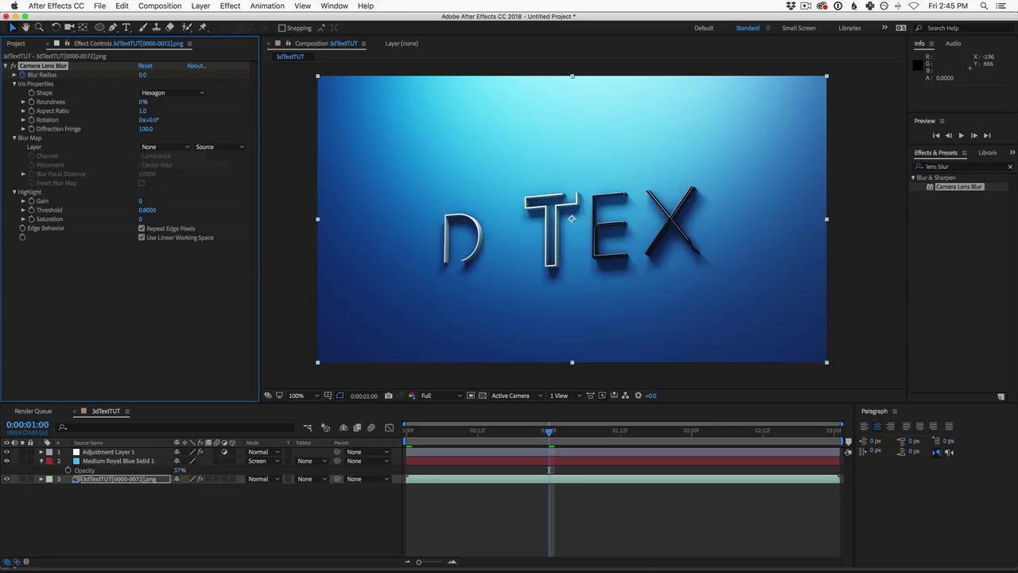
{"action": "left_click", "coordinate": [960, 136]}
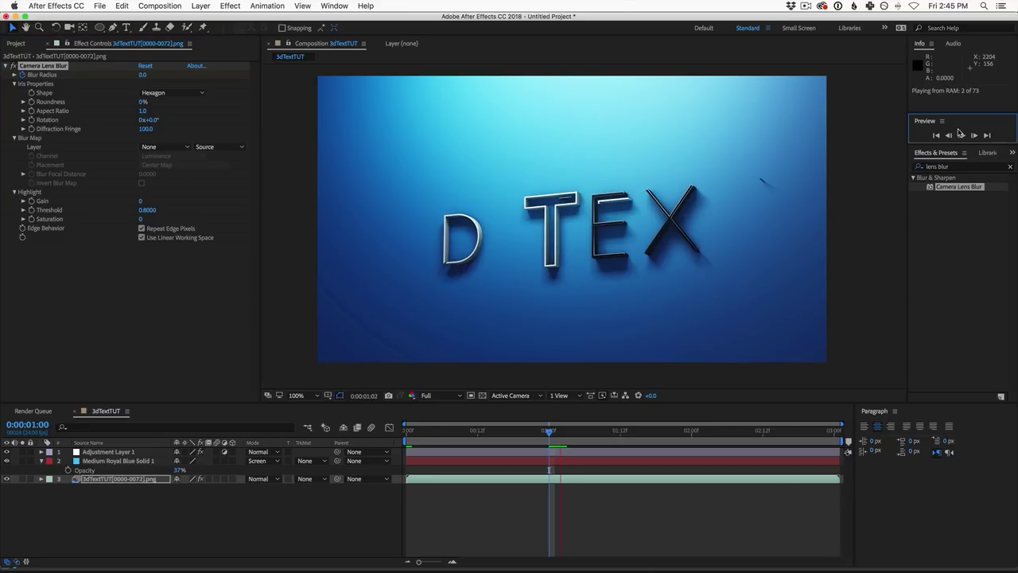